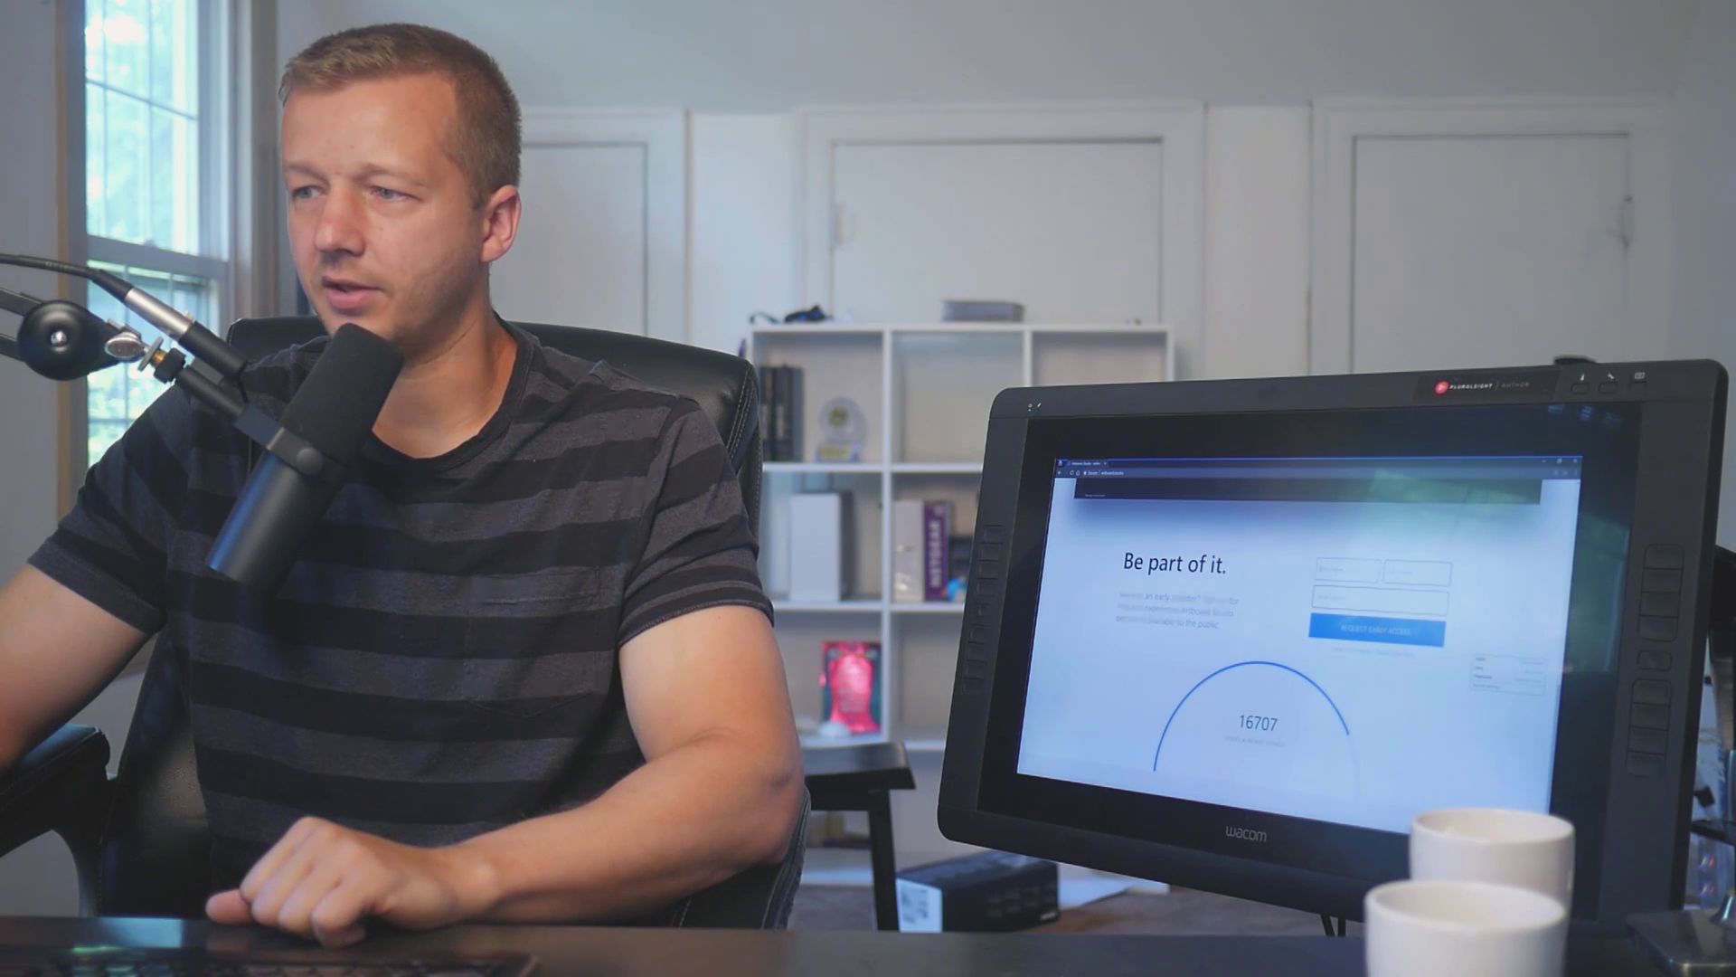
pyautogui.scroll(-2, 1296, 633)
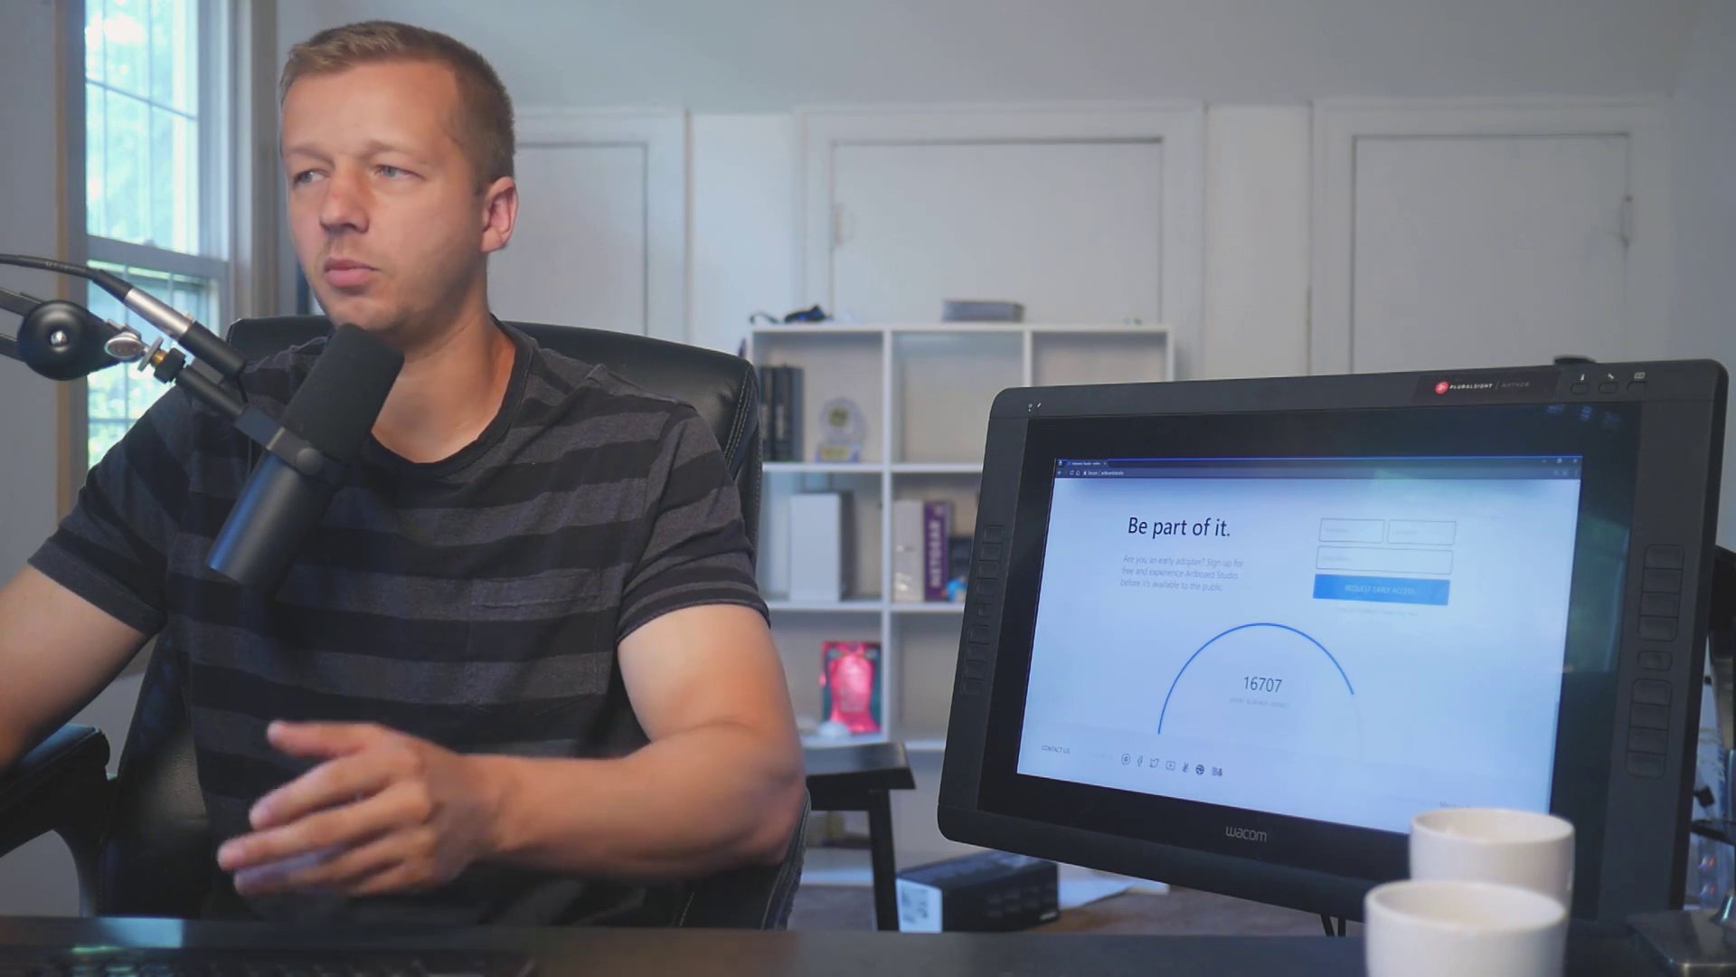
pyautogui.scroll(2, 1302, 615)
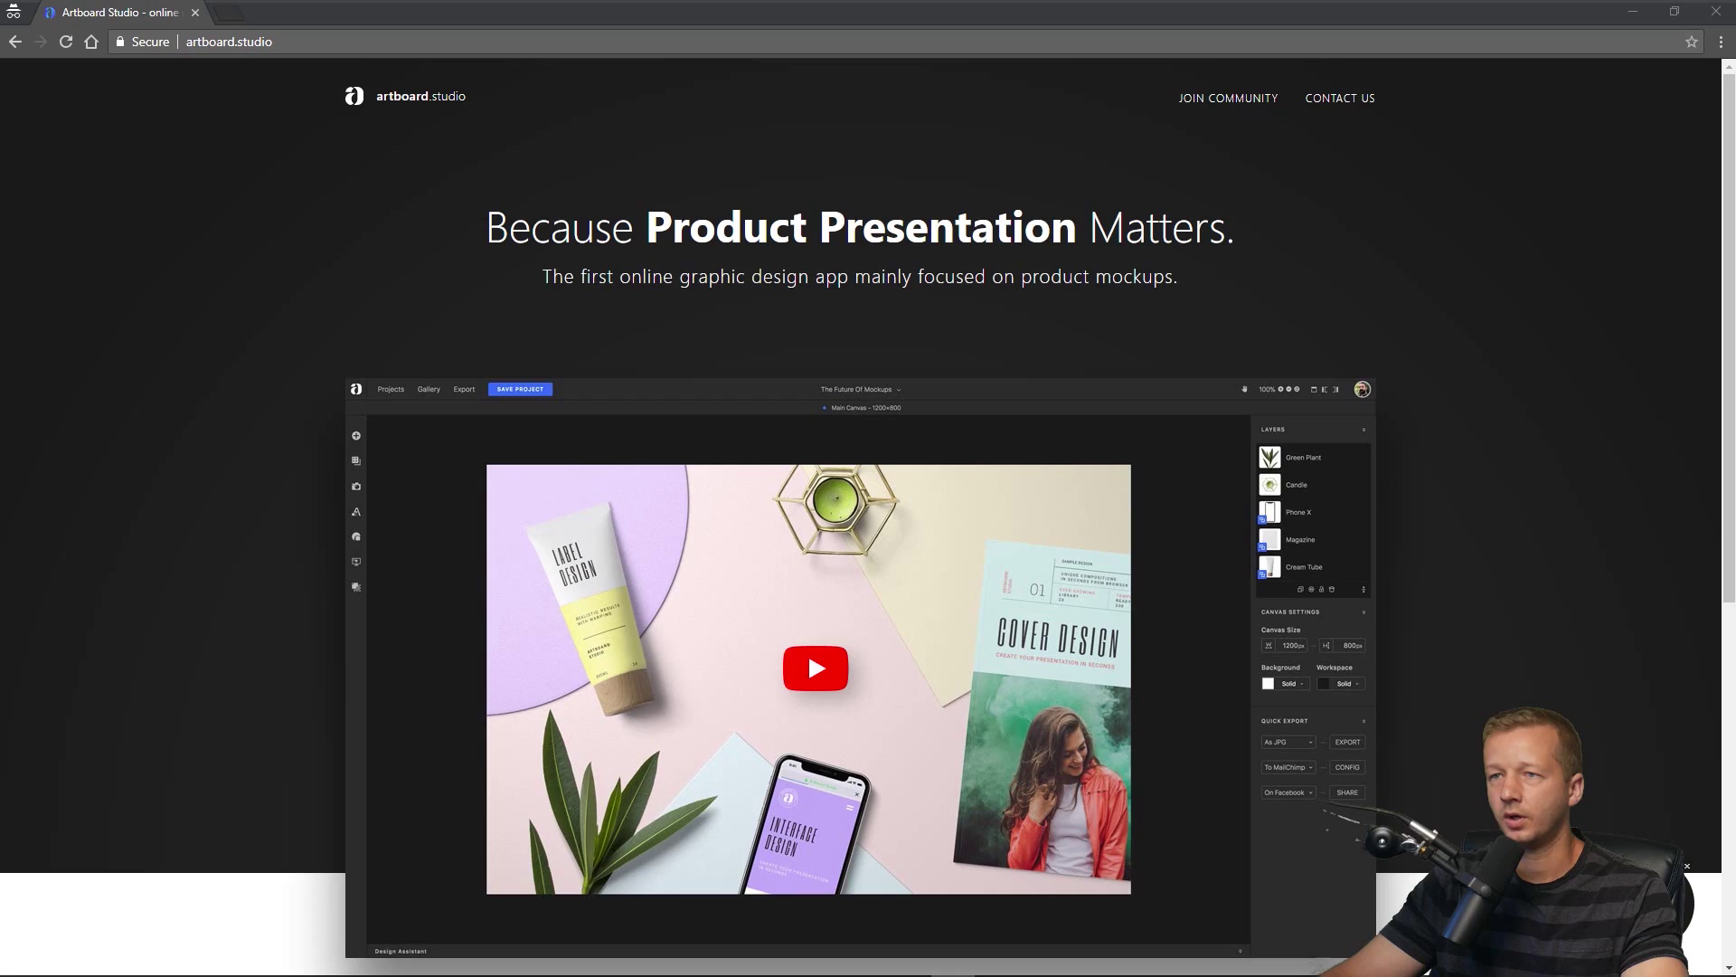
# - Close the landing page window, then start a new project and look through the Facebook size presets
pyautogui.click(1716, 11)
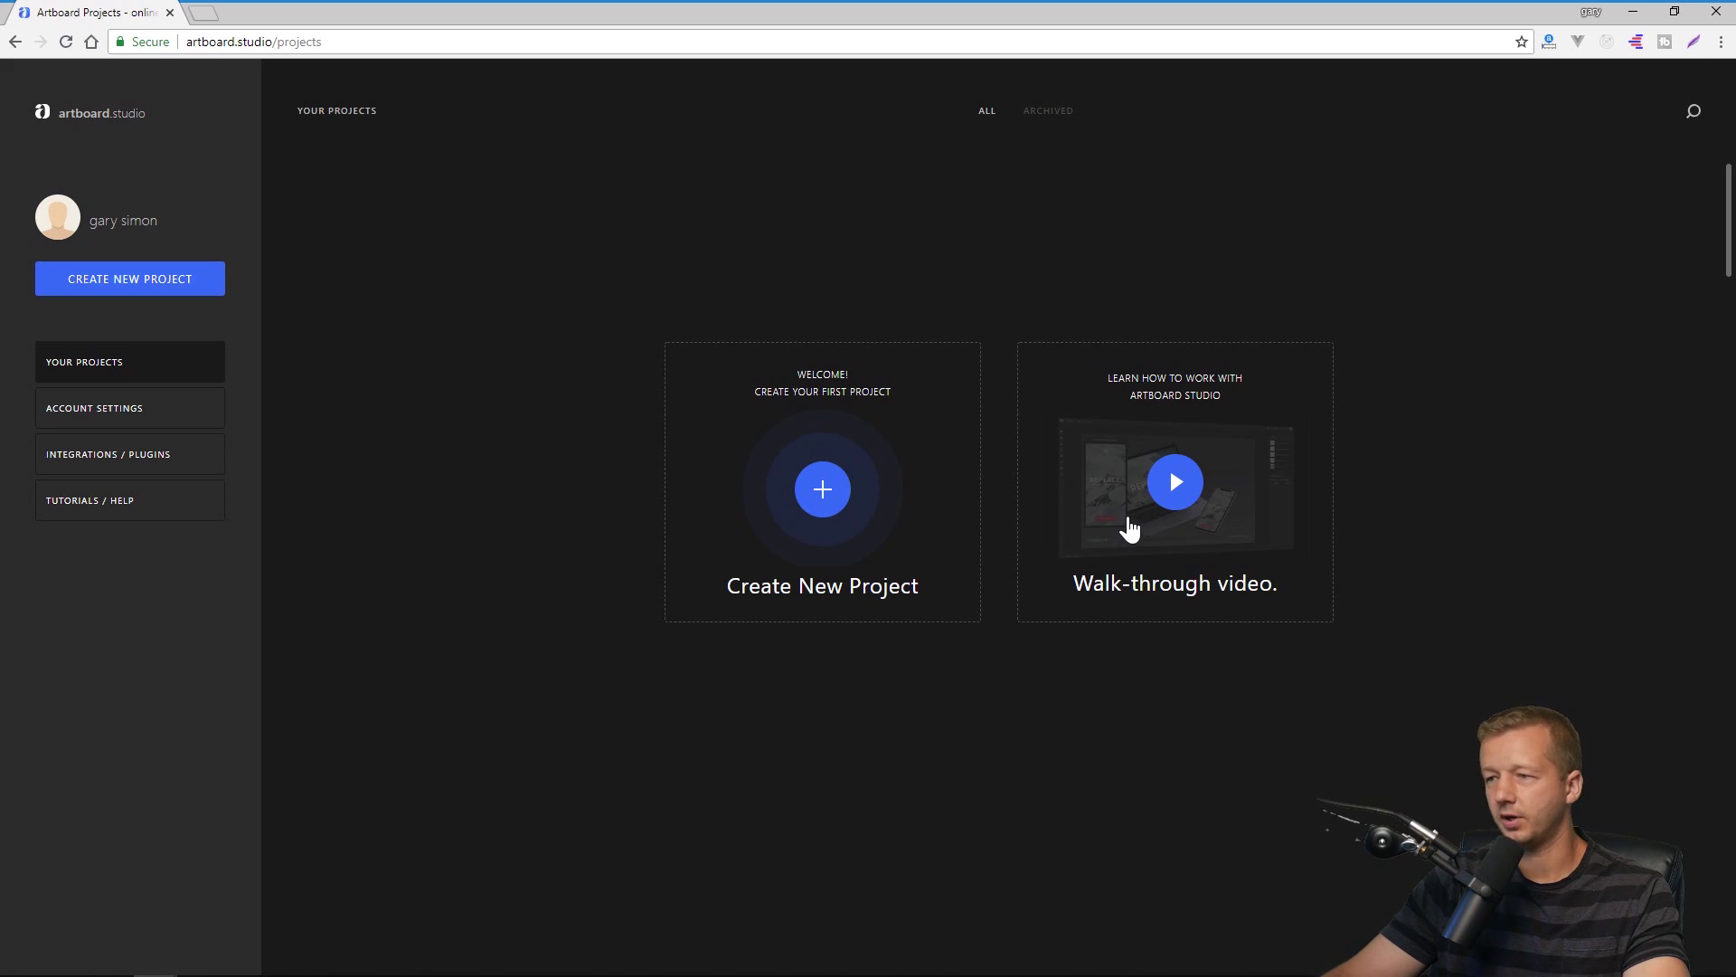
pyautogui.click(139, 275)
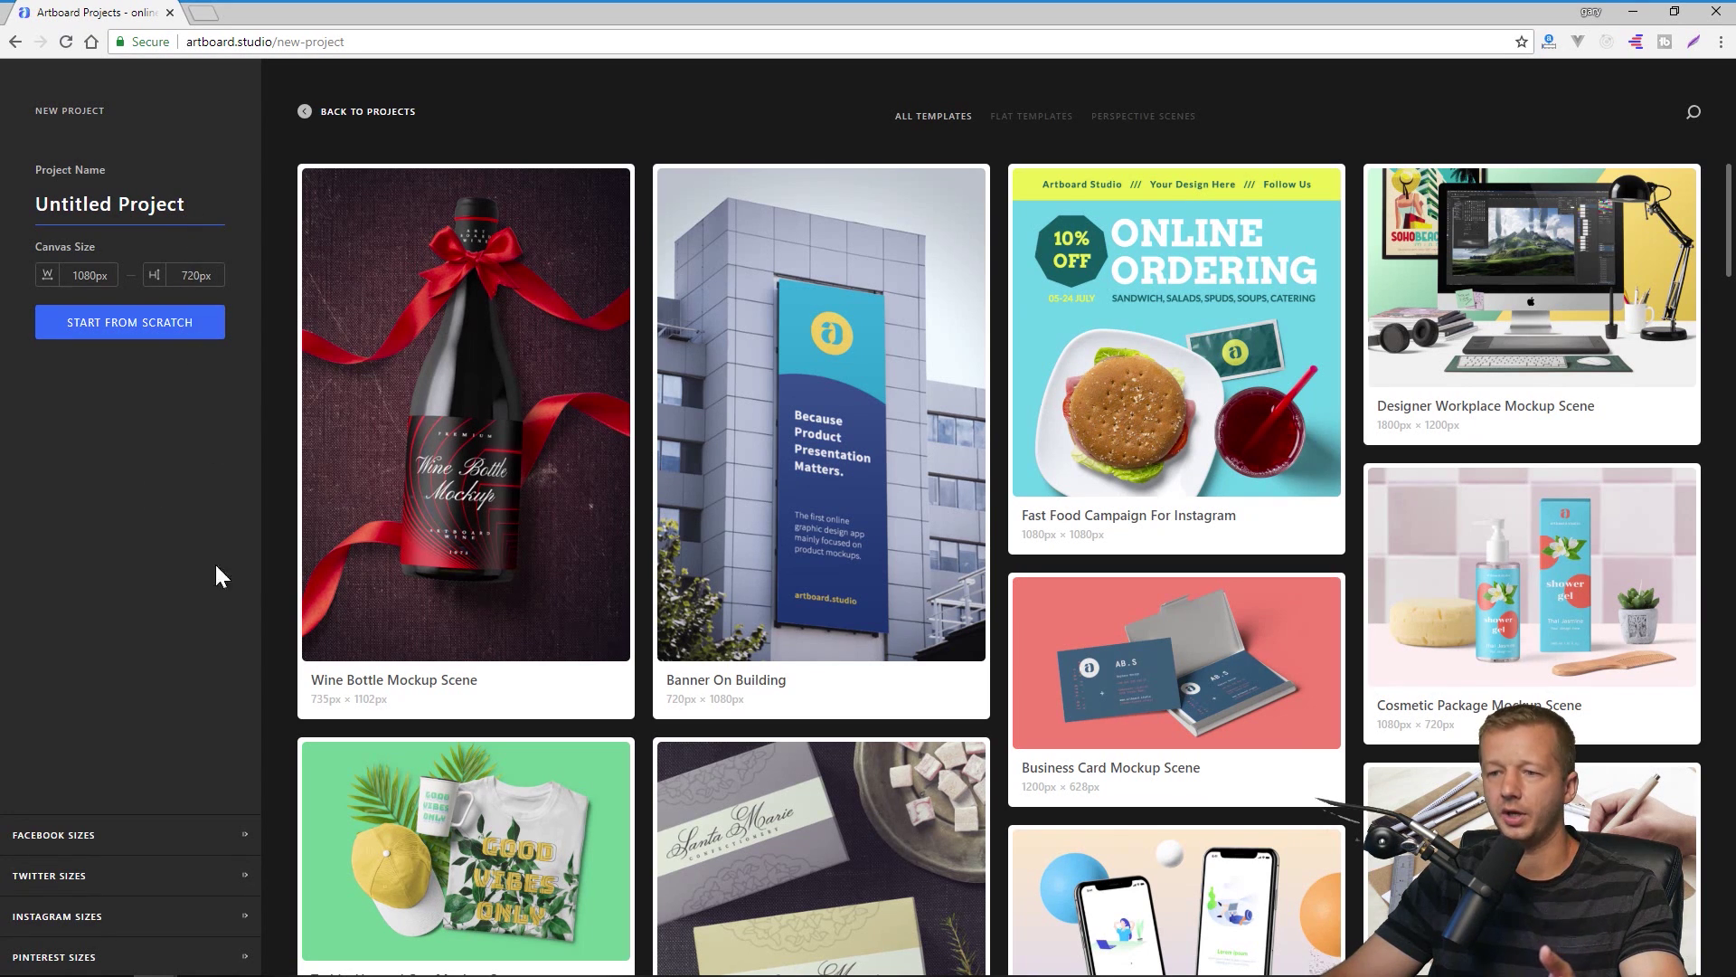
pyautogui.click(73, 835)
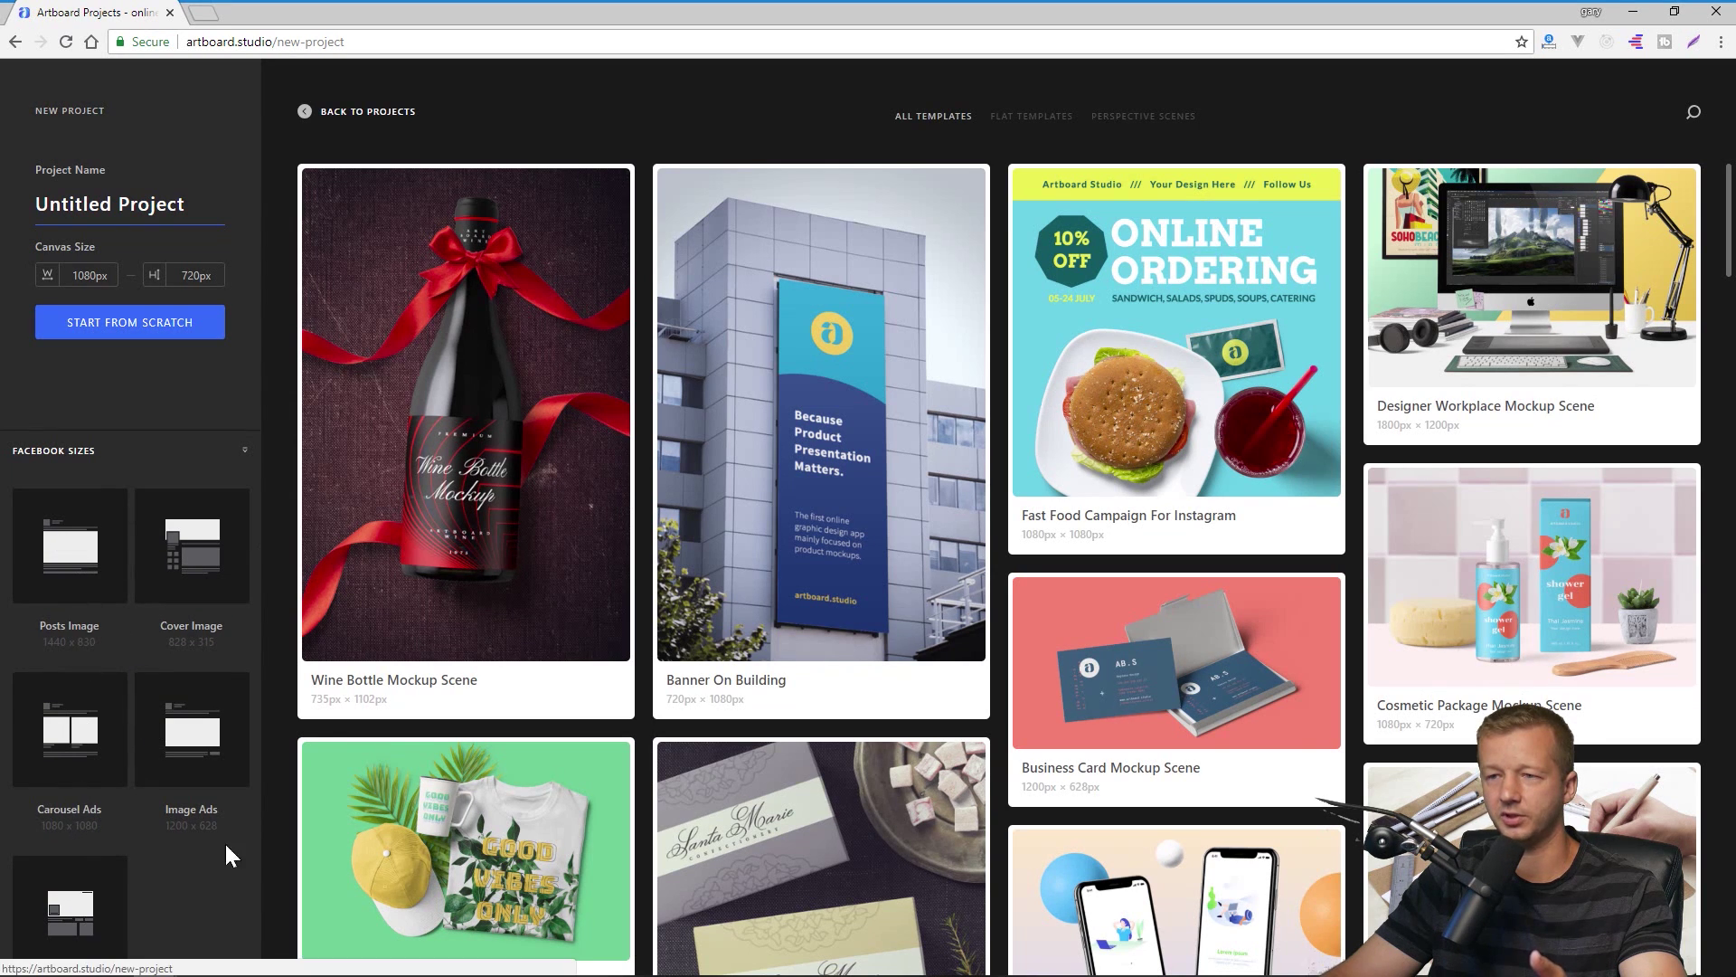
pyautogui.click(234, 457)
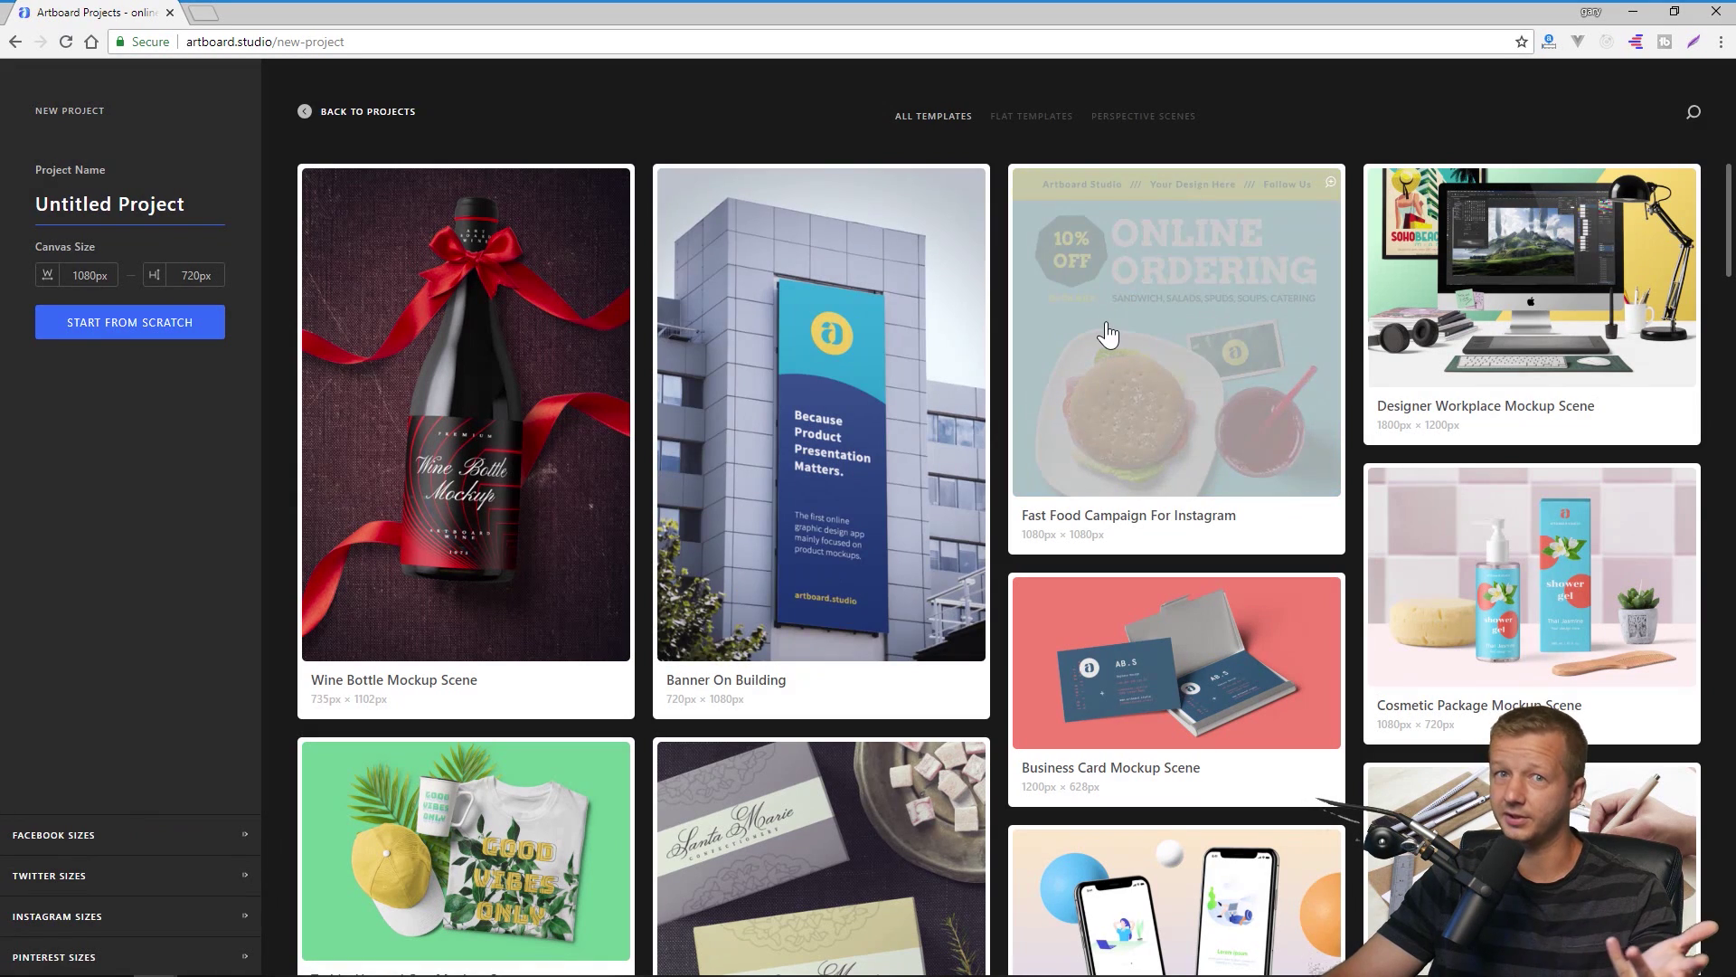
# - Browse the flat templates available for the new project
pyautogui.click(1030, 117)
pyautogui.scroll(-13, 1131, 336)
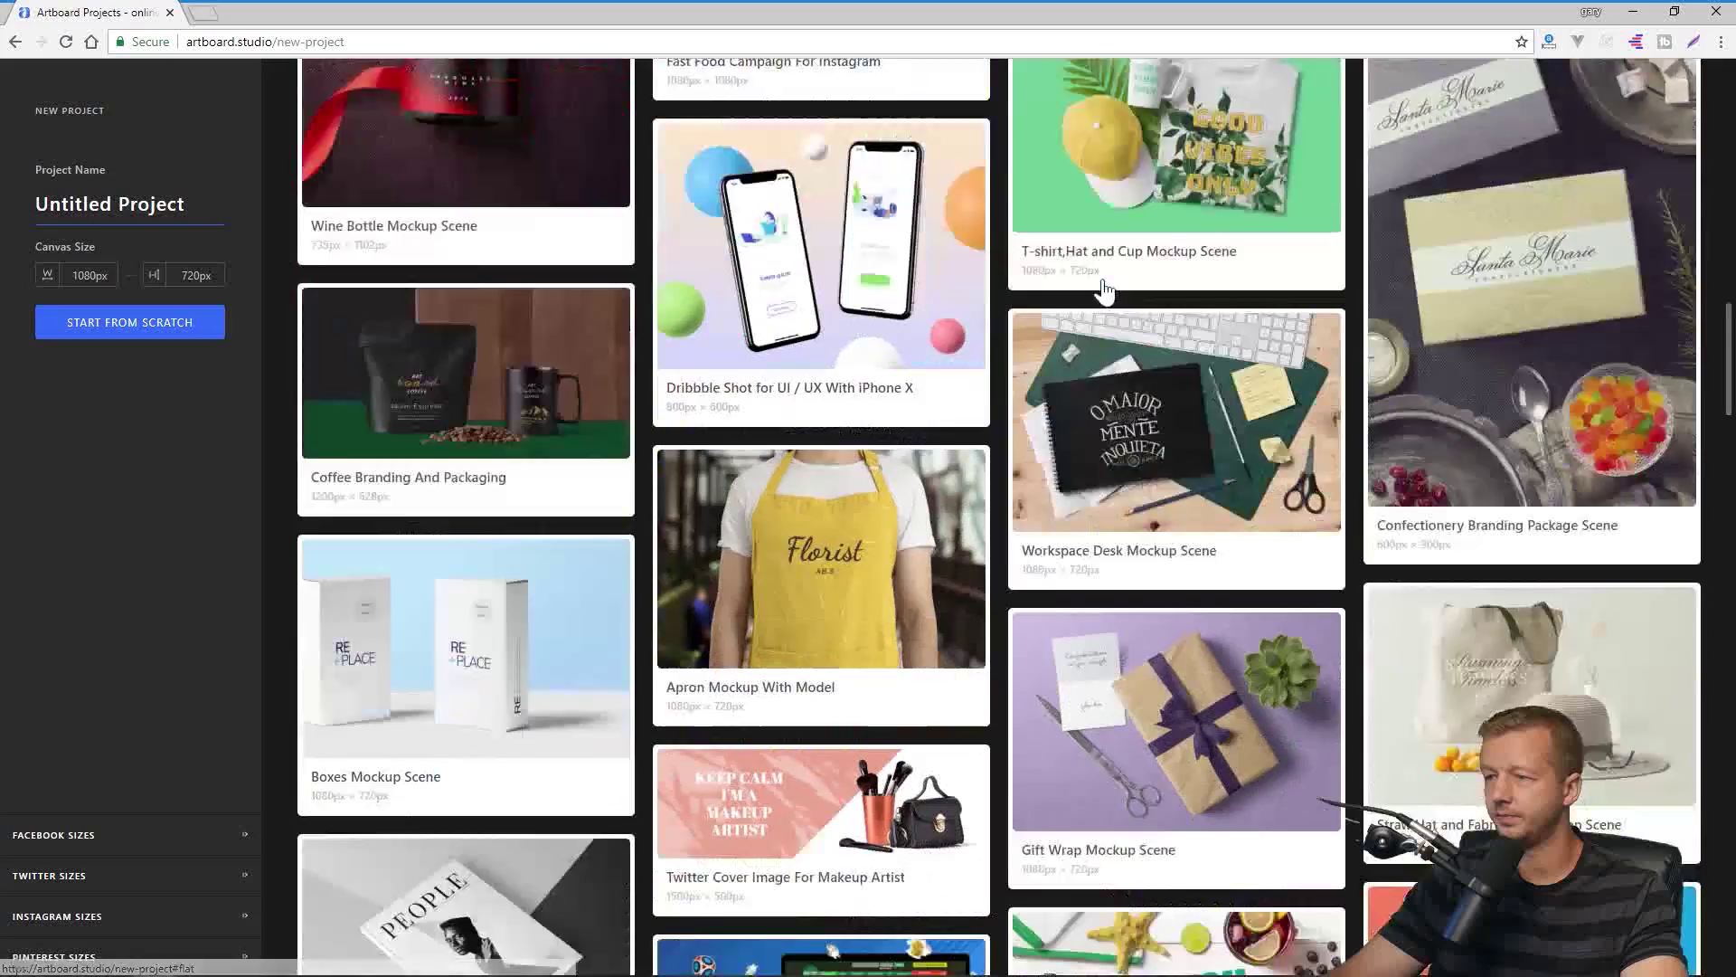
pyautogui.scroll(13, 1131, 336)
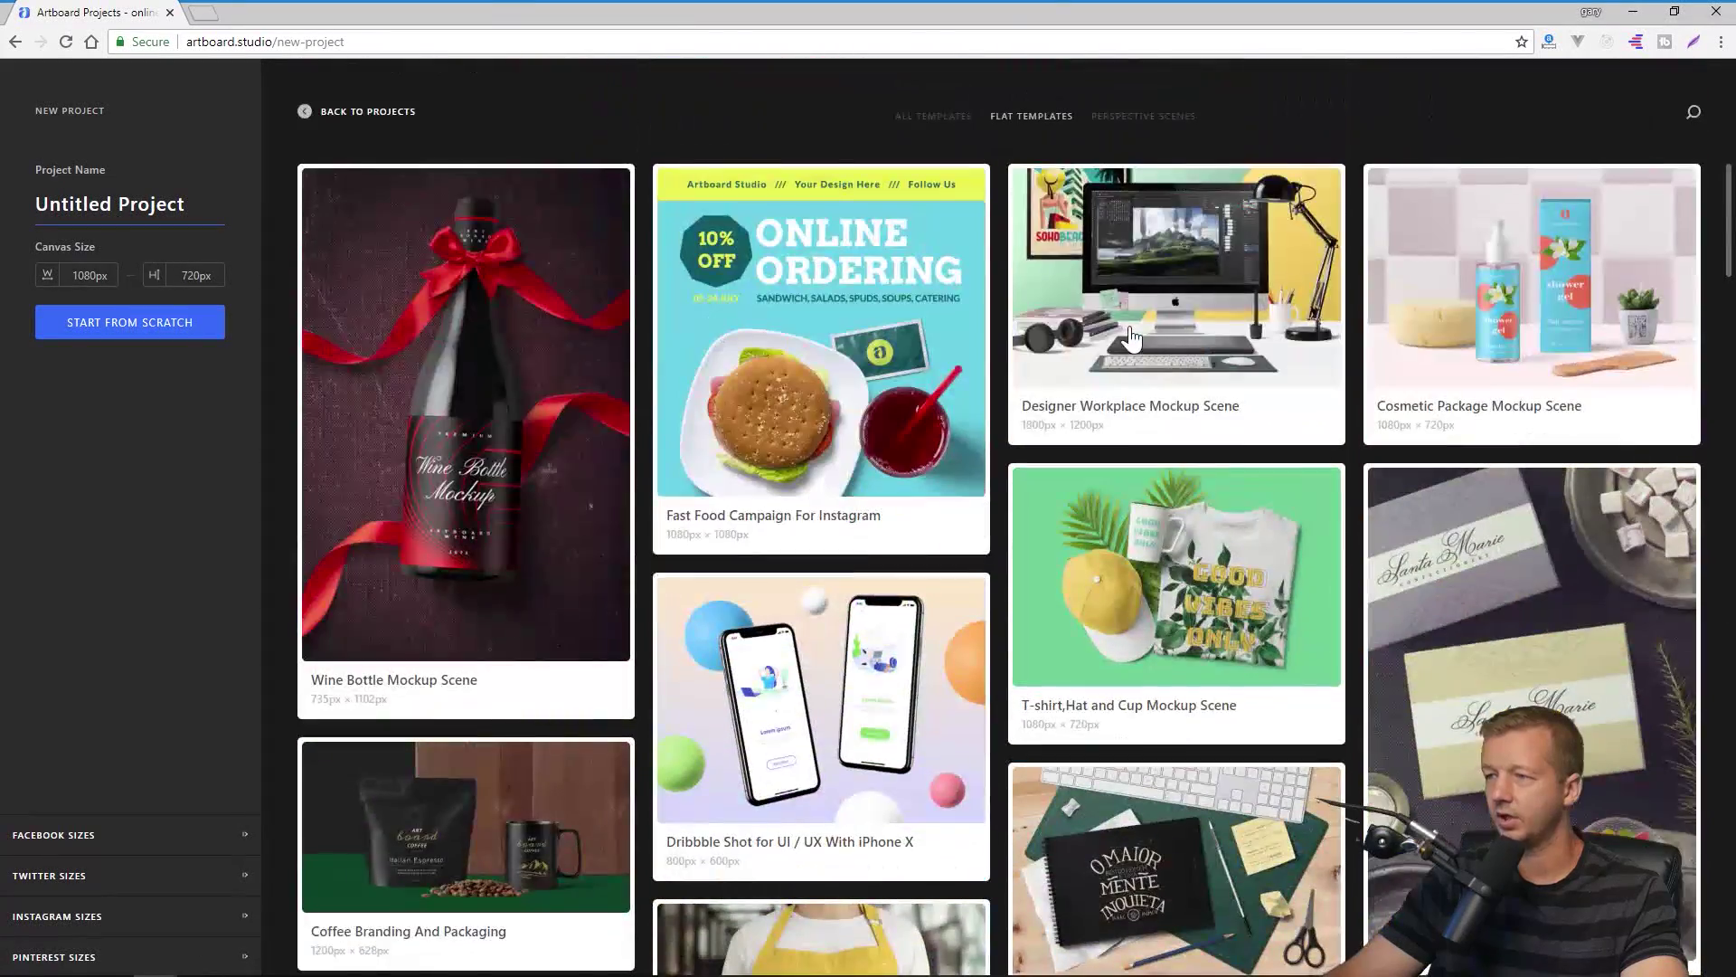
# - Filter the templates to perspective scenes, browse them and open the UI Showcase Mockup Scene
pyautogui.click(1113, 119)
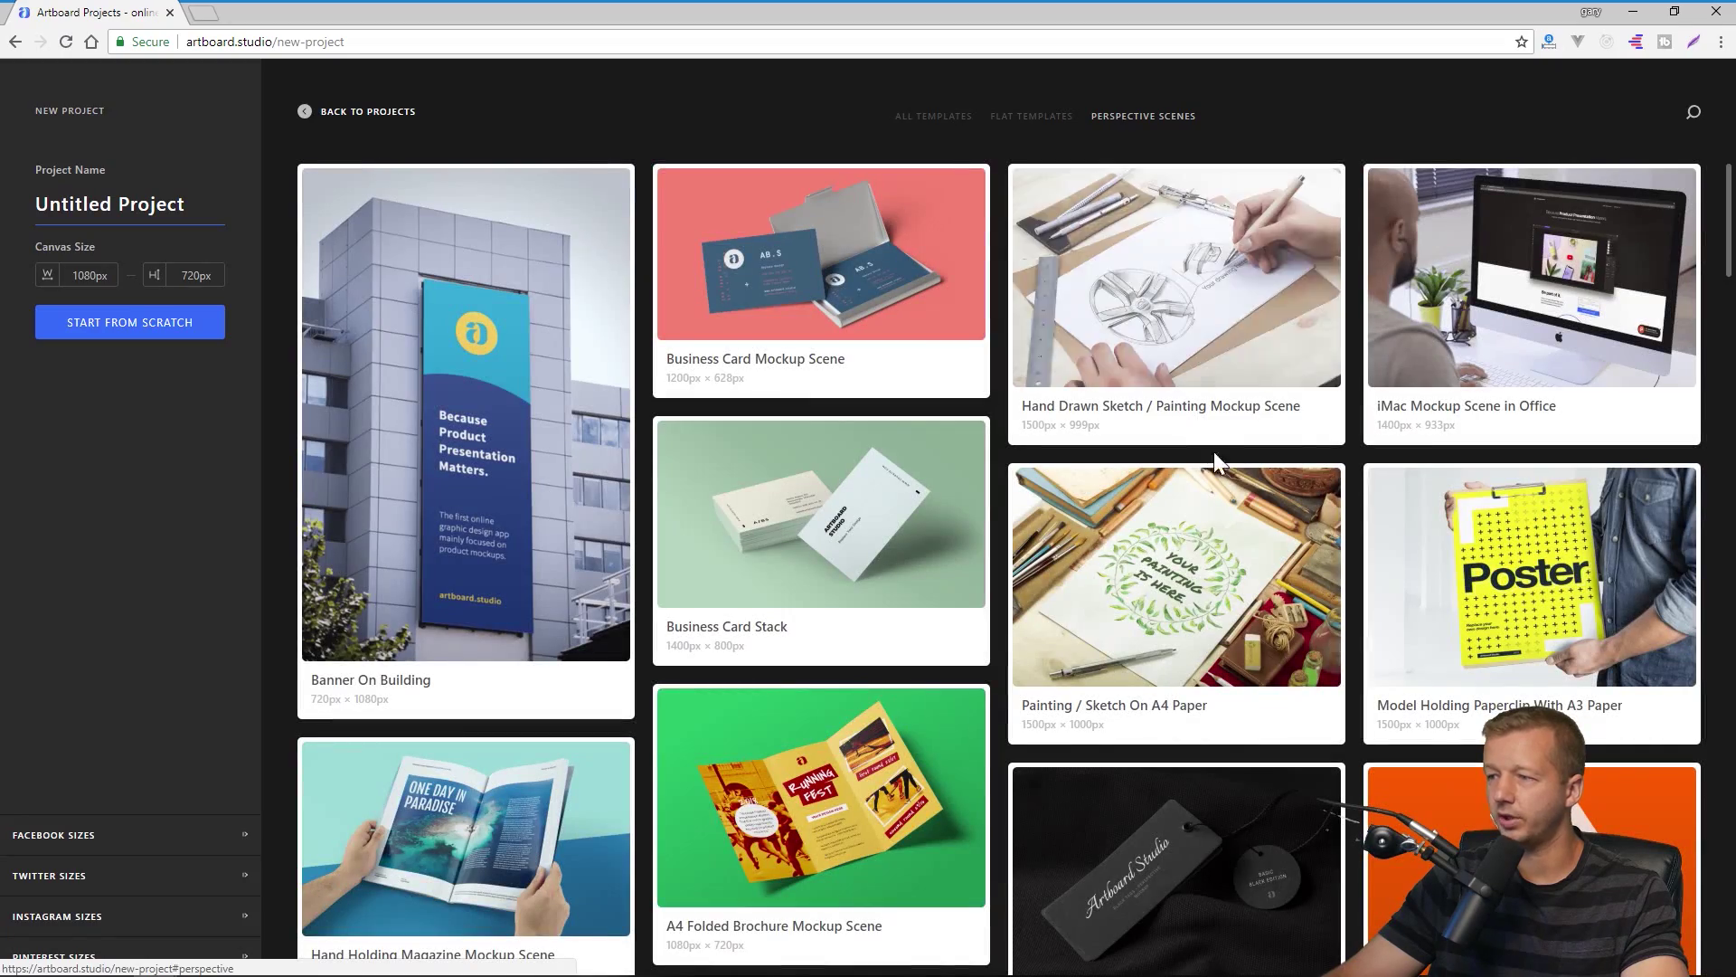
pyautogui.scroll(-9, 1233, 479)
pyautogui.scroll(2, 1232, 479)
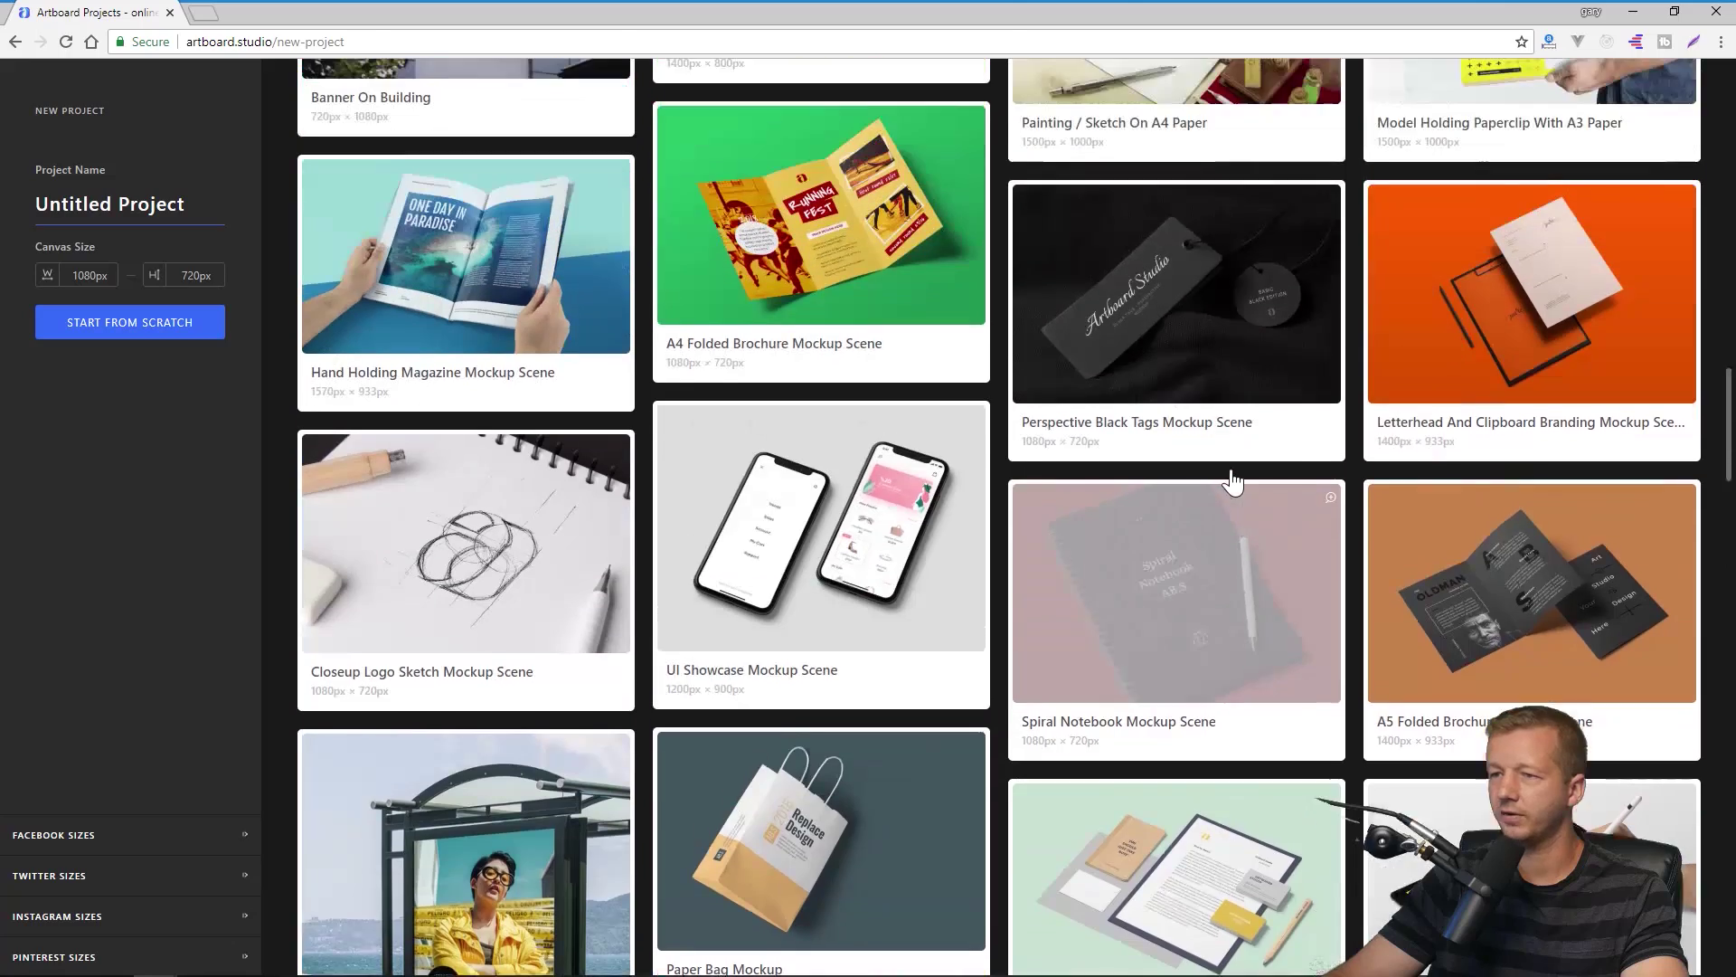
pyautogui.scroll(-1, 1233, 479)
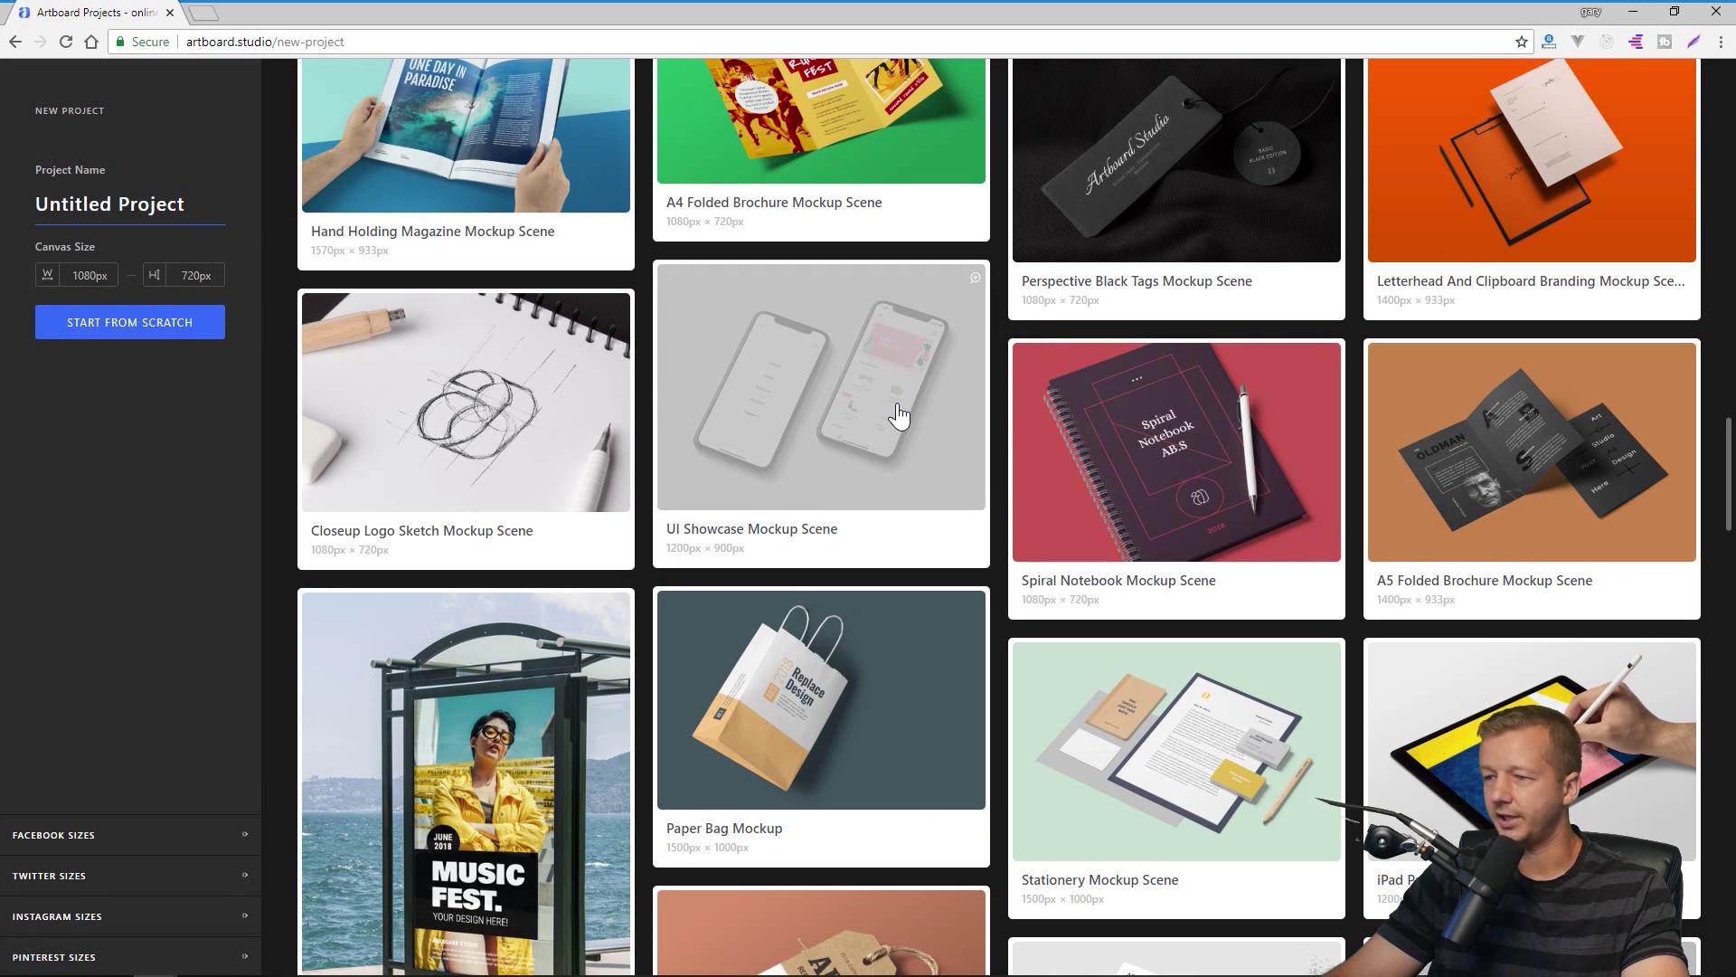
pyautogui.scroll(-8, 898, 415)
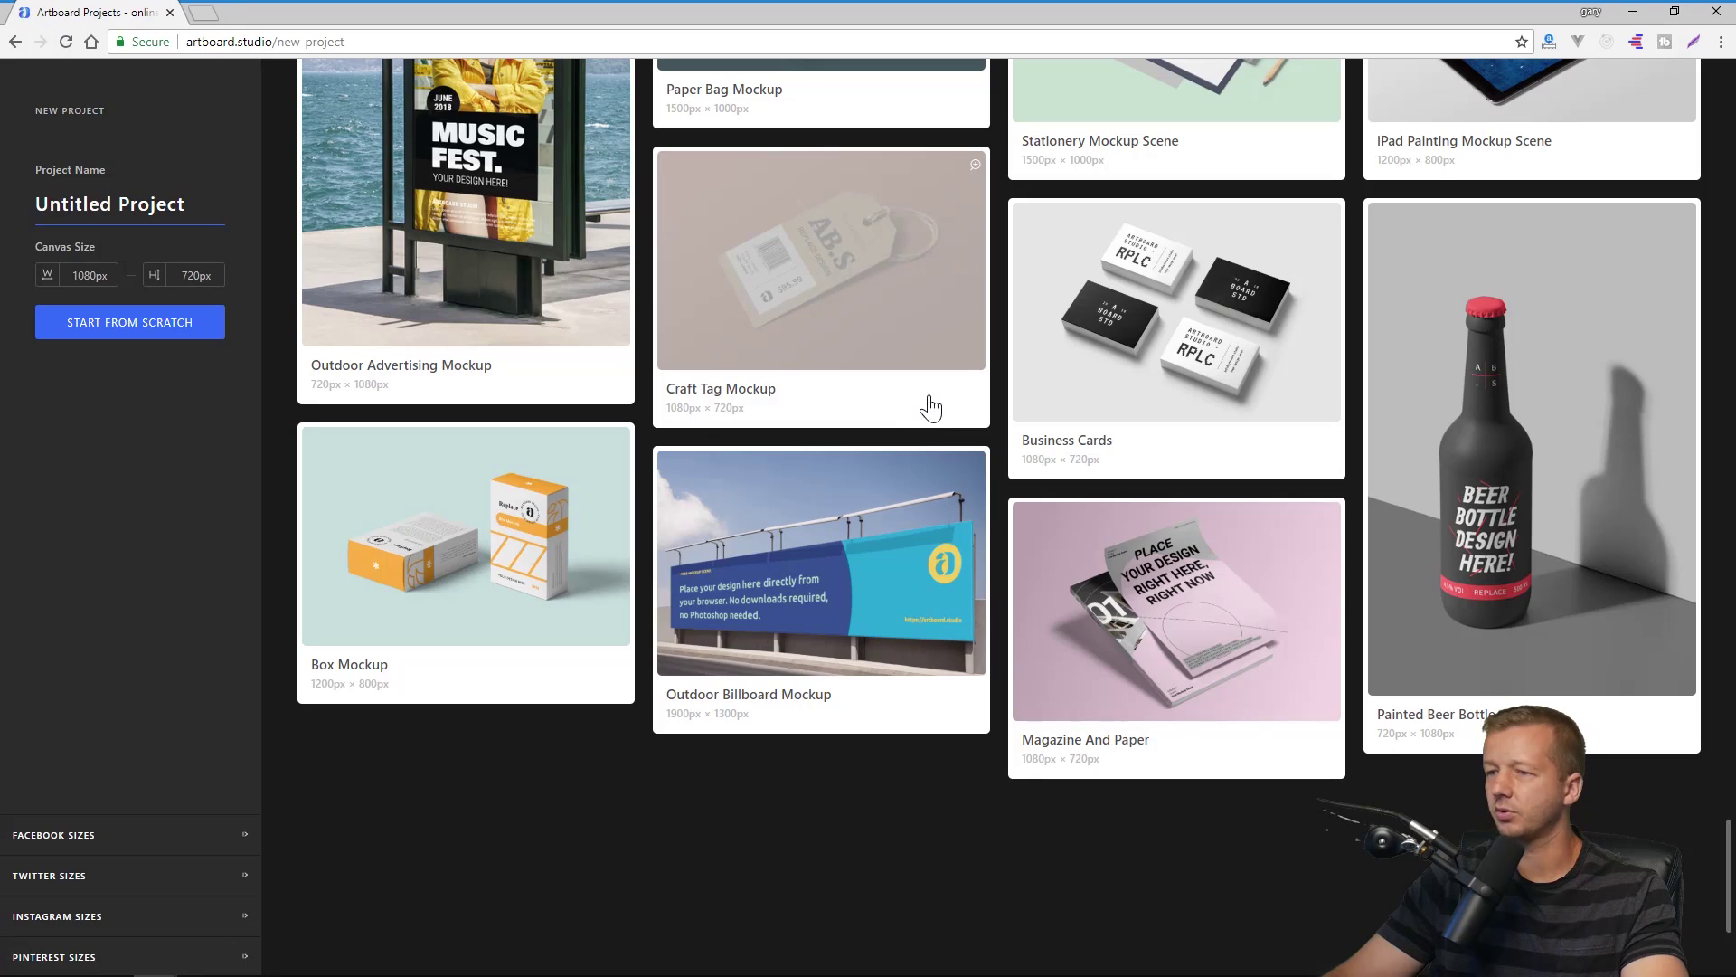
pyautogui.scroll(20, 930, 407)
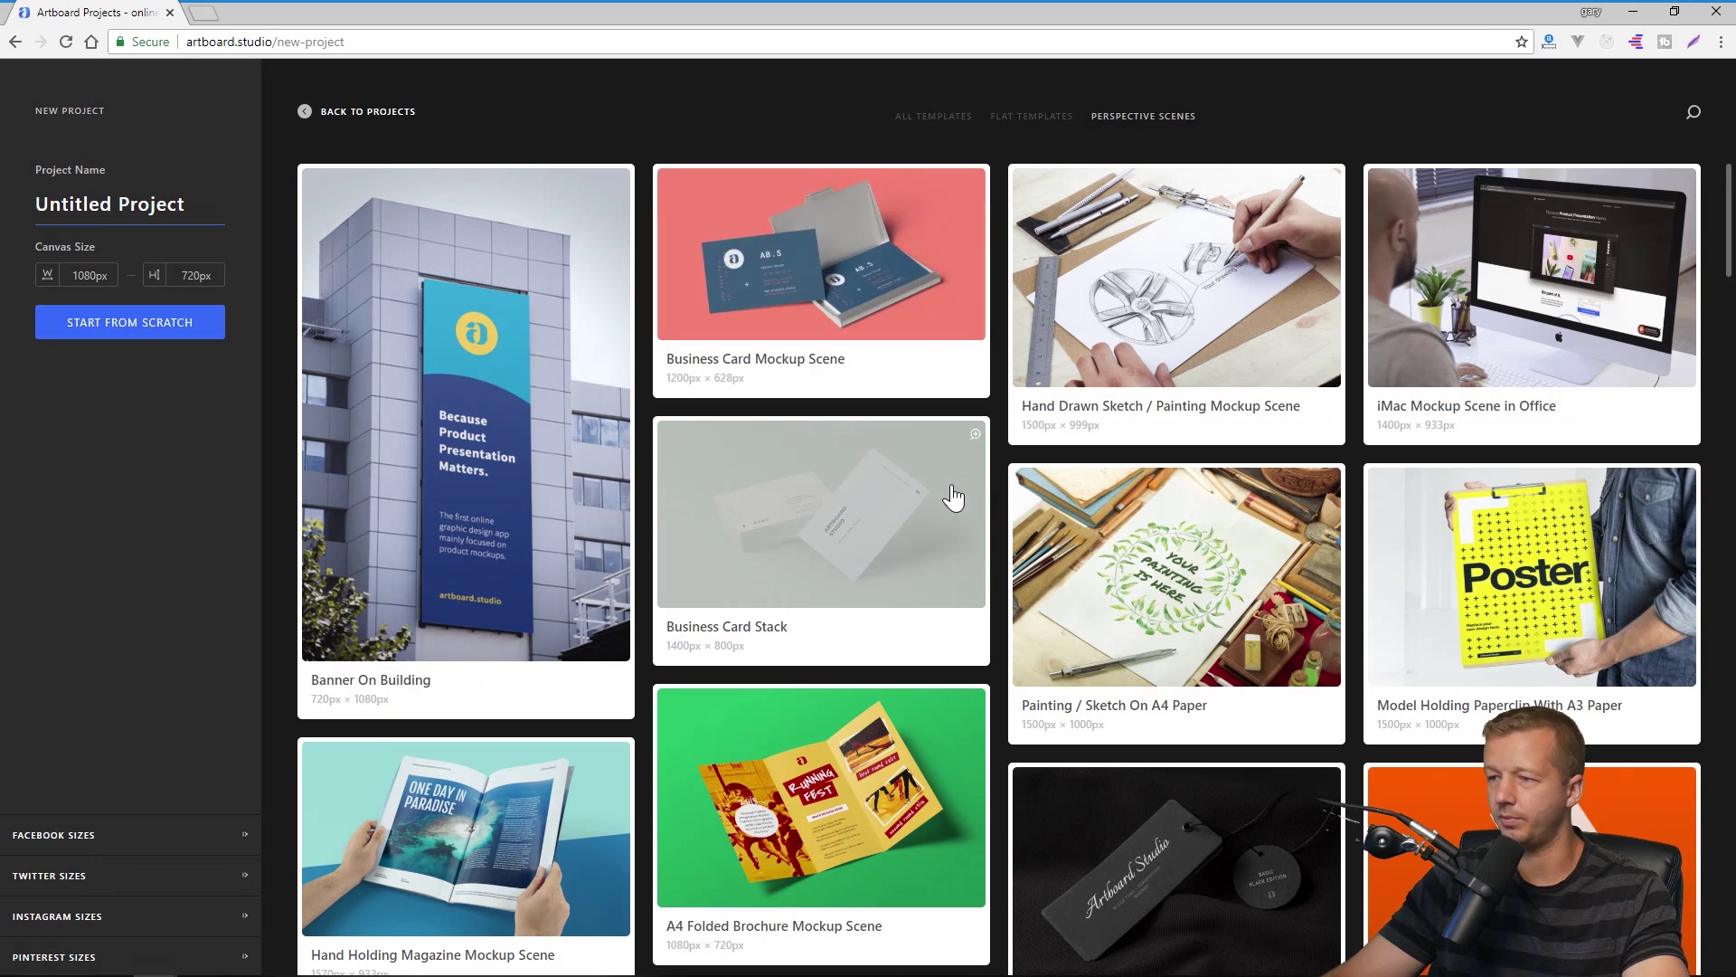
pyautogui.scroll(-5, 966, 362)
pyautogui.scroll(-2, 999, 427)
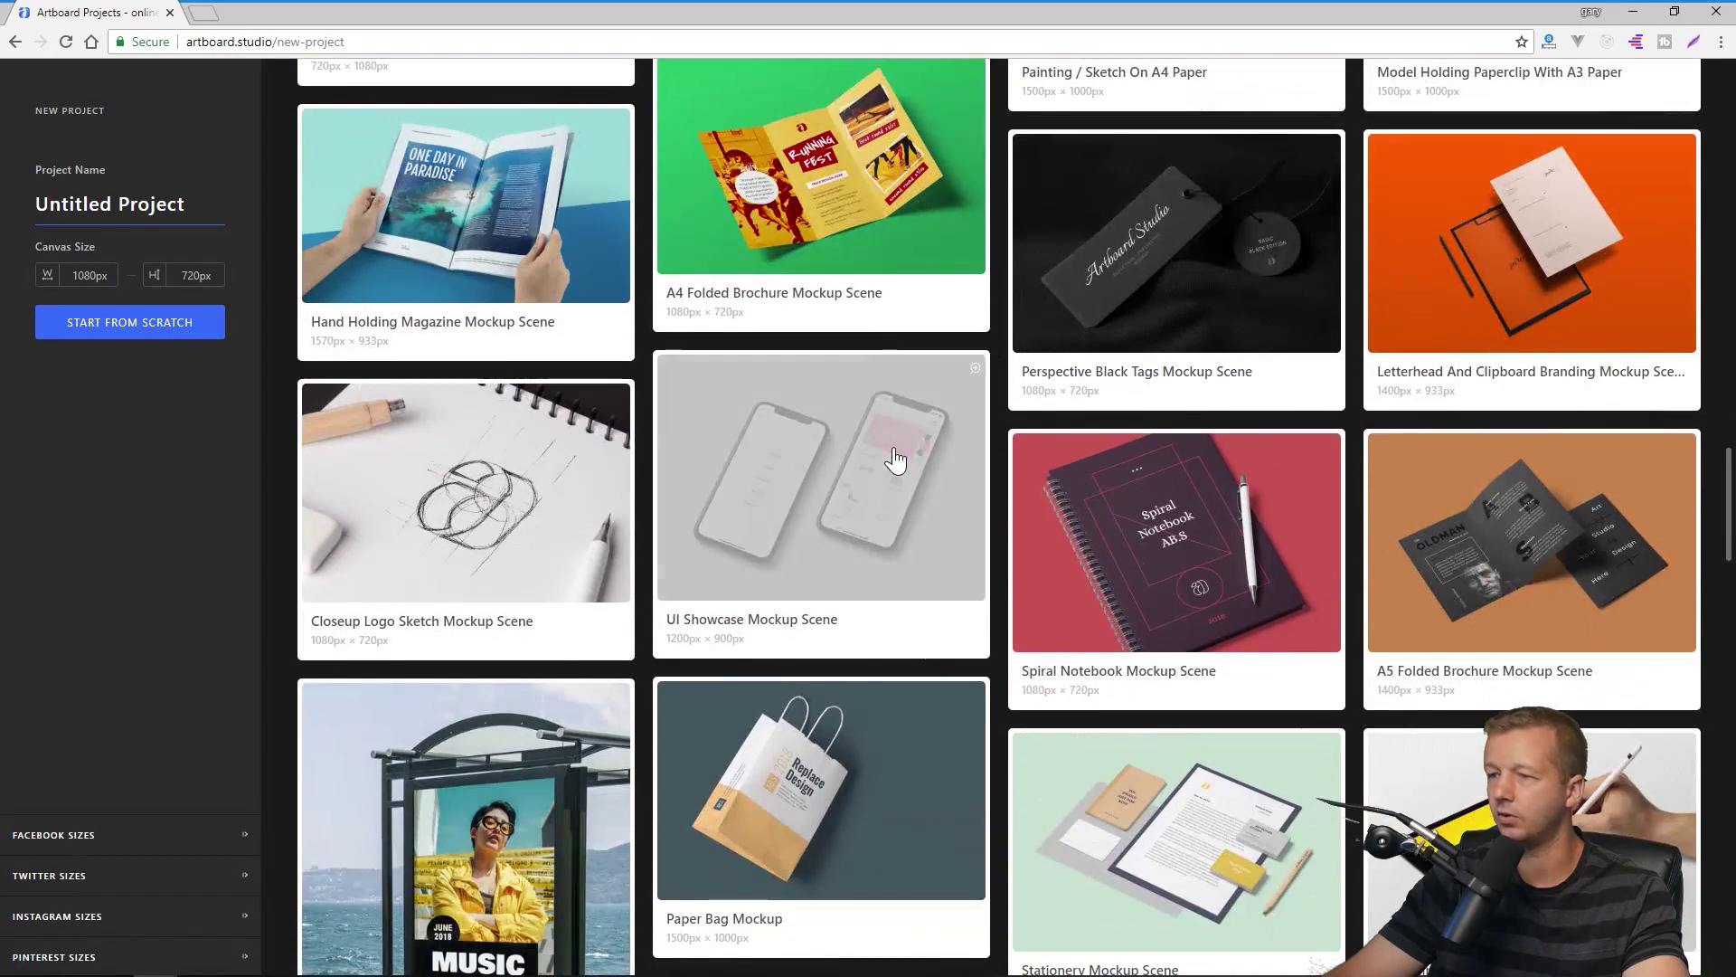
pyautogui.click(895, 458)
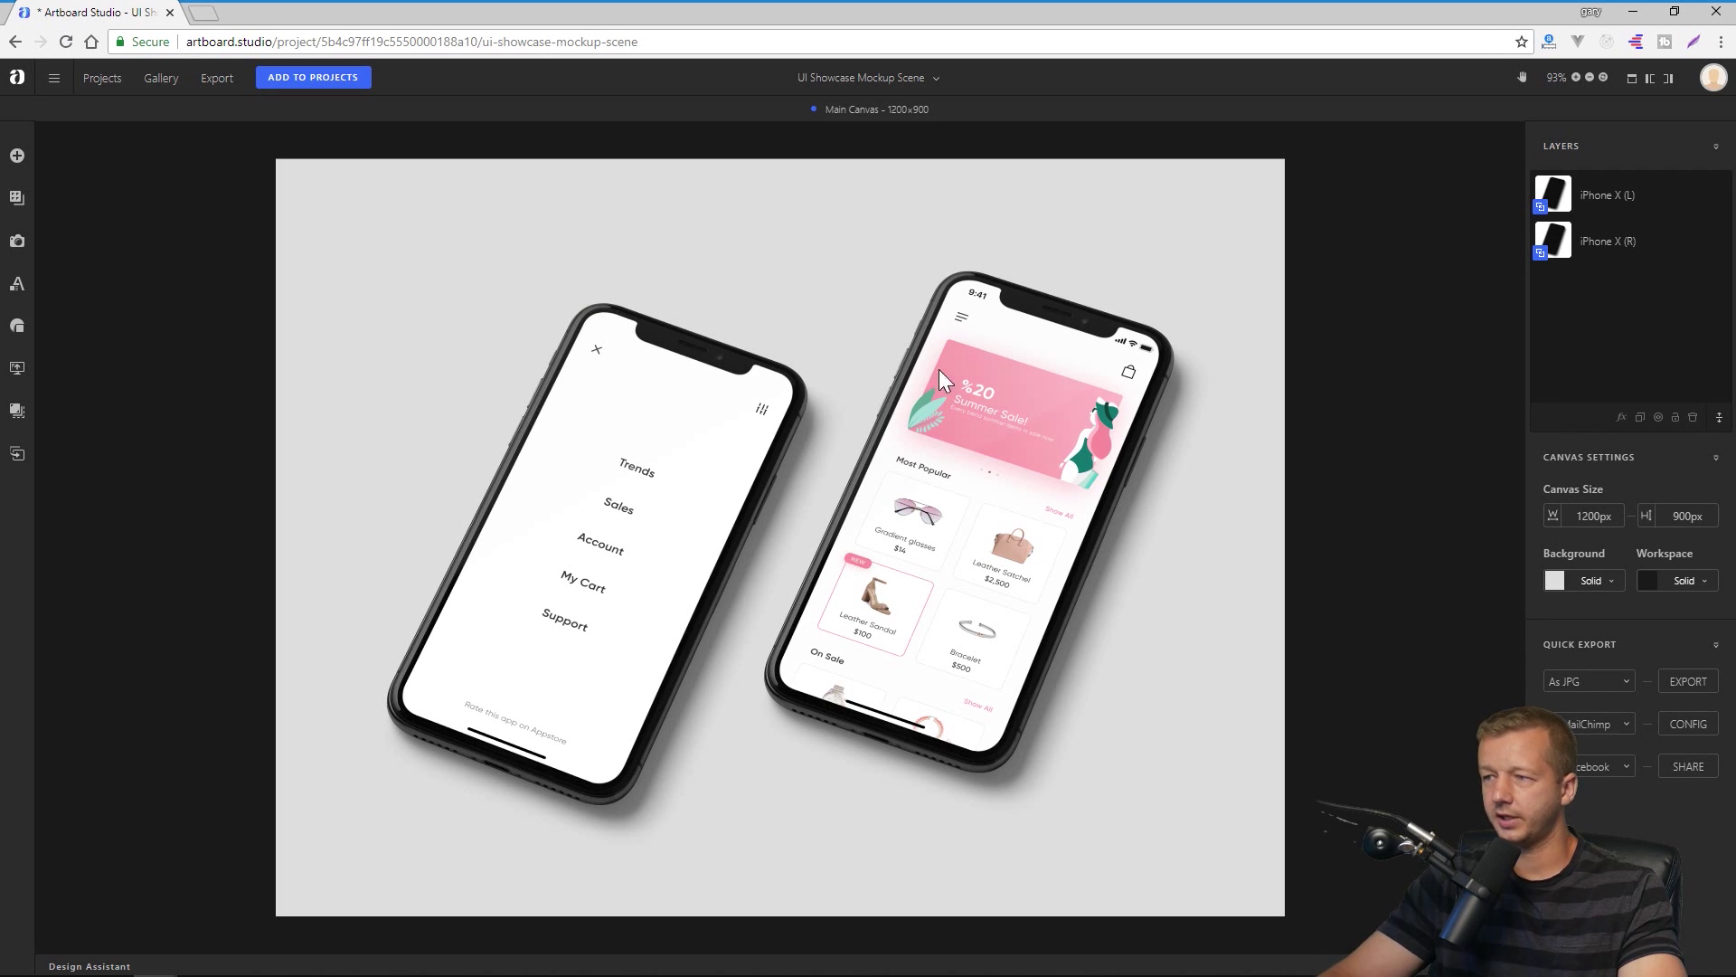
# - Move the iPhone X (R) mockup slightly up and right to about X 864, Y 445, and un-maximize the browser window
pyautogui.moveTo(967, 451)
pyautogui.mouseDown()
pyautogui.moveTo(1099, 395)
pyautogui.moveTo(977, 445)
pyautogui.mouseUp()
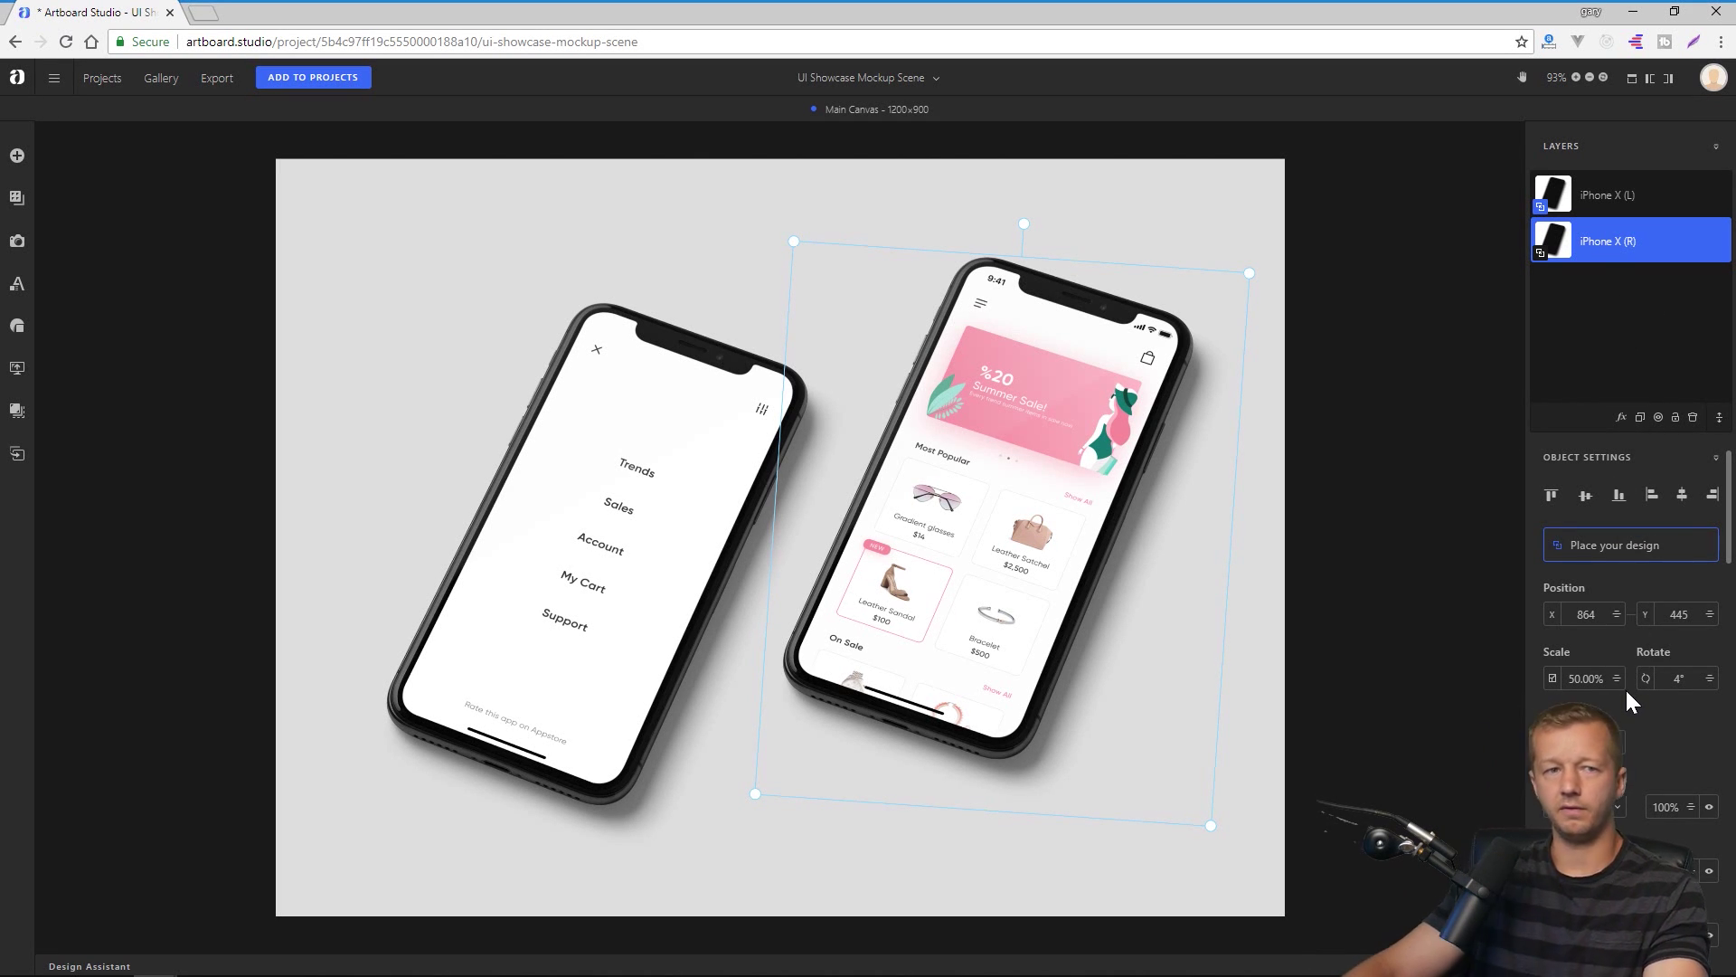
pyautogui.doubleClick(1365, 15)
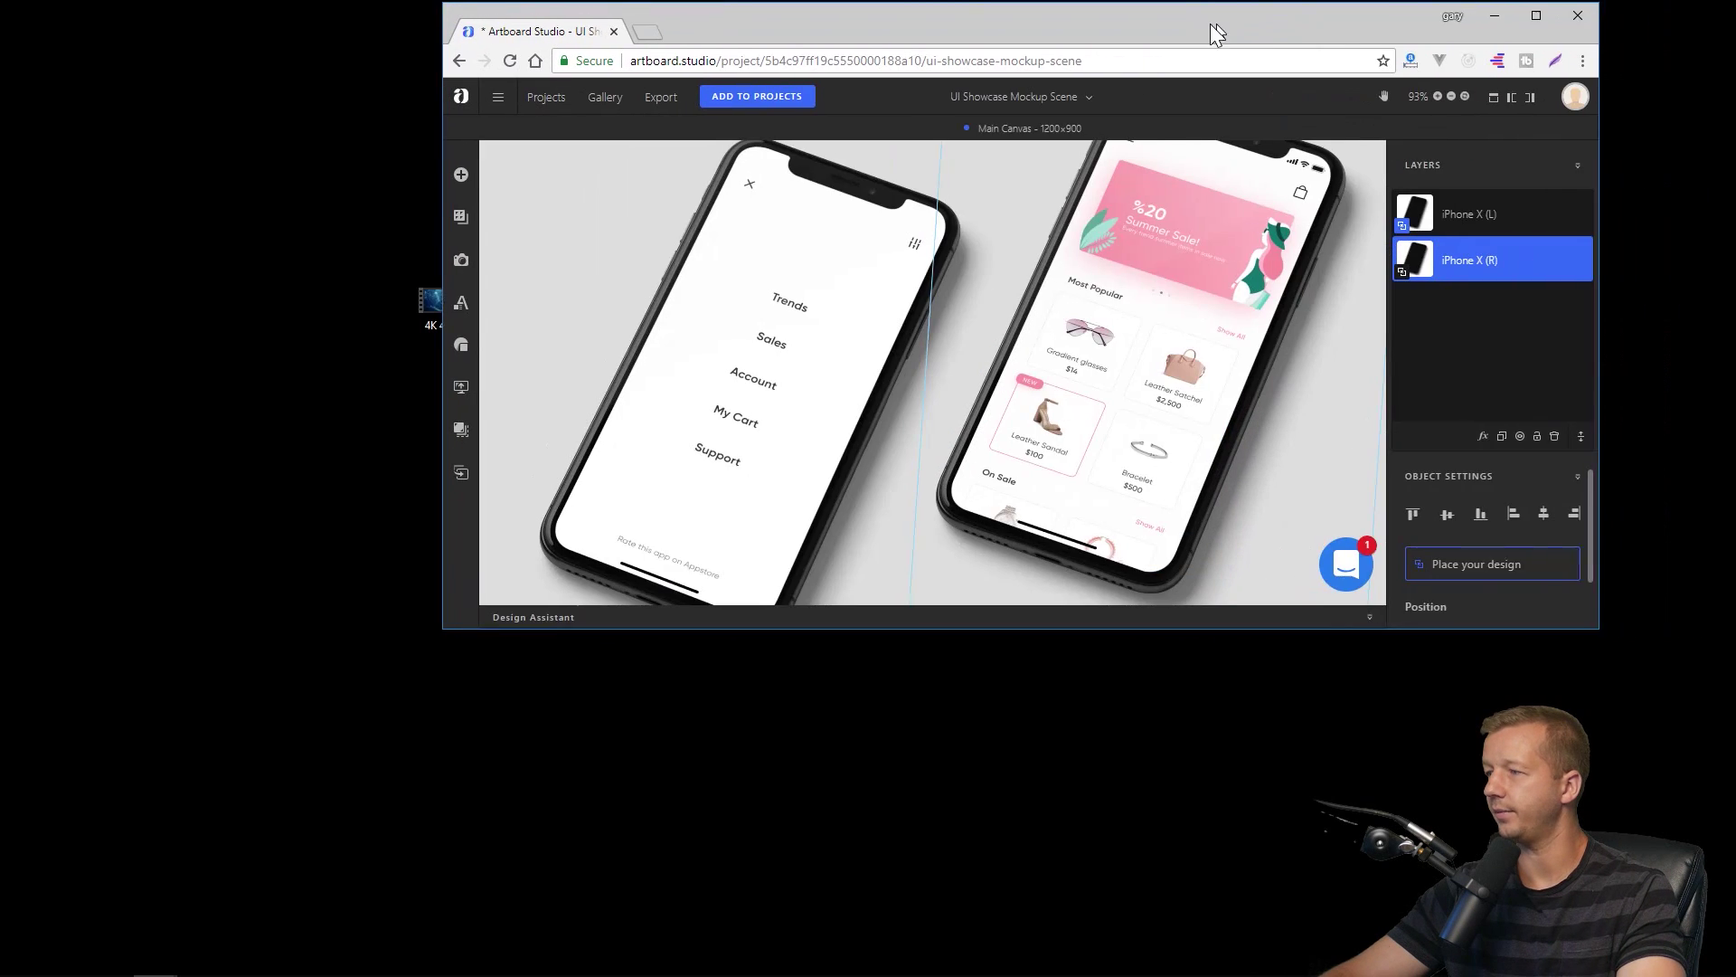
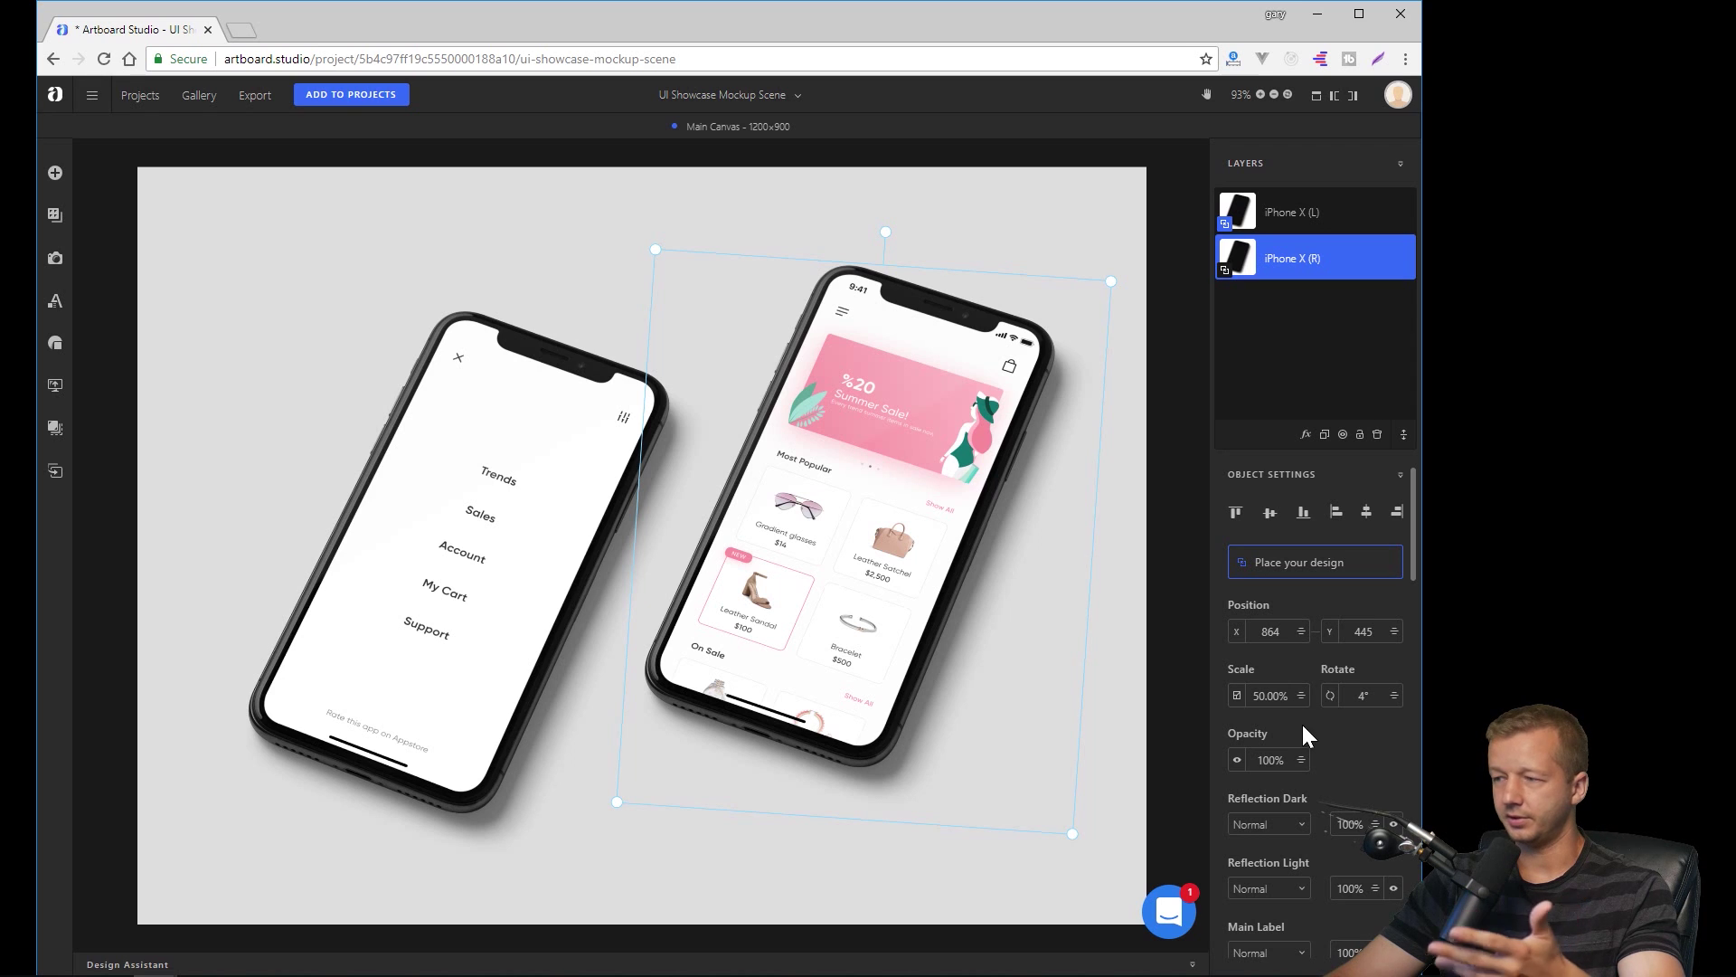
# - Examine the iPhone mockups' object settings, including position, scale, opacity, reflections, label, image and ground shadow
pyautogui.scroll(-2, 1301, 734)
pyautogui.scroll(2, 1300, 734)
pyautogui.scroll(-2, 1301, 734)
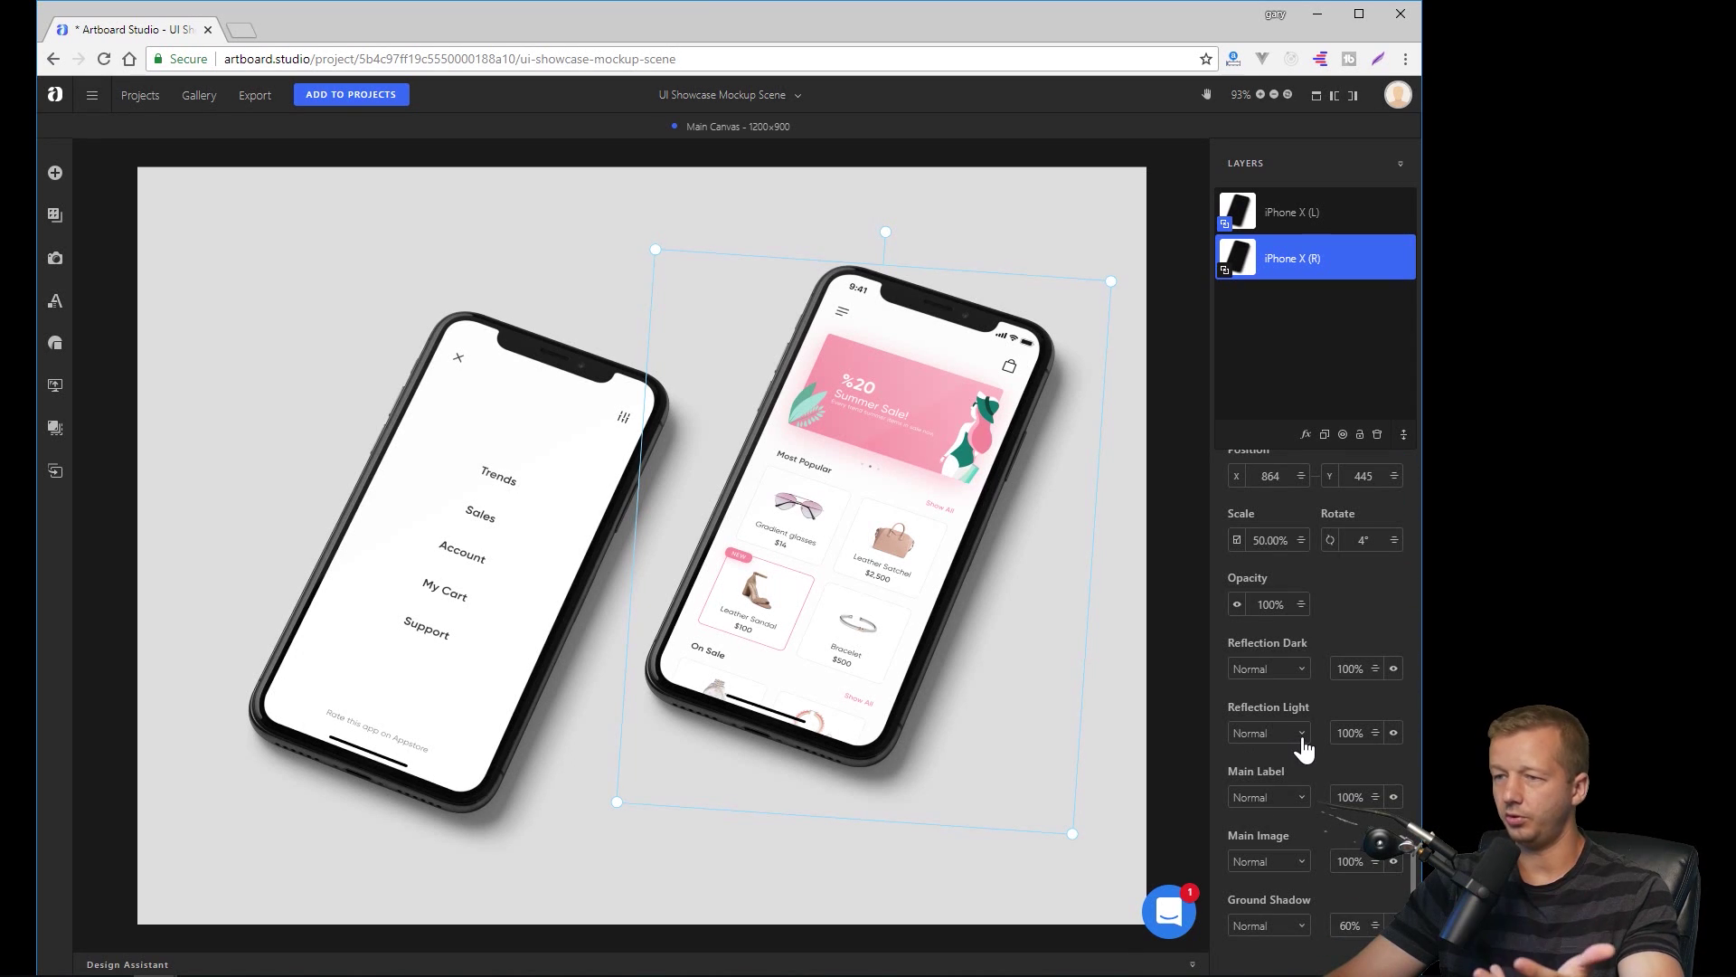
pyautogui.scroll(2, 1302, 703)
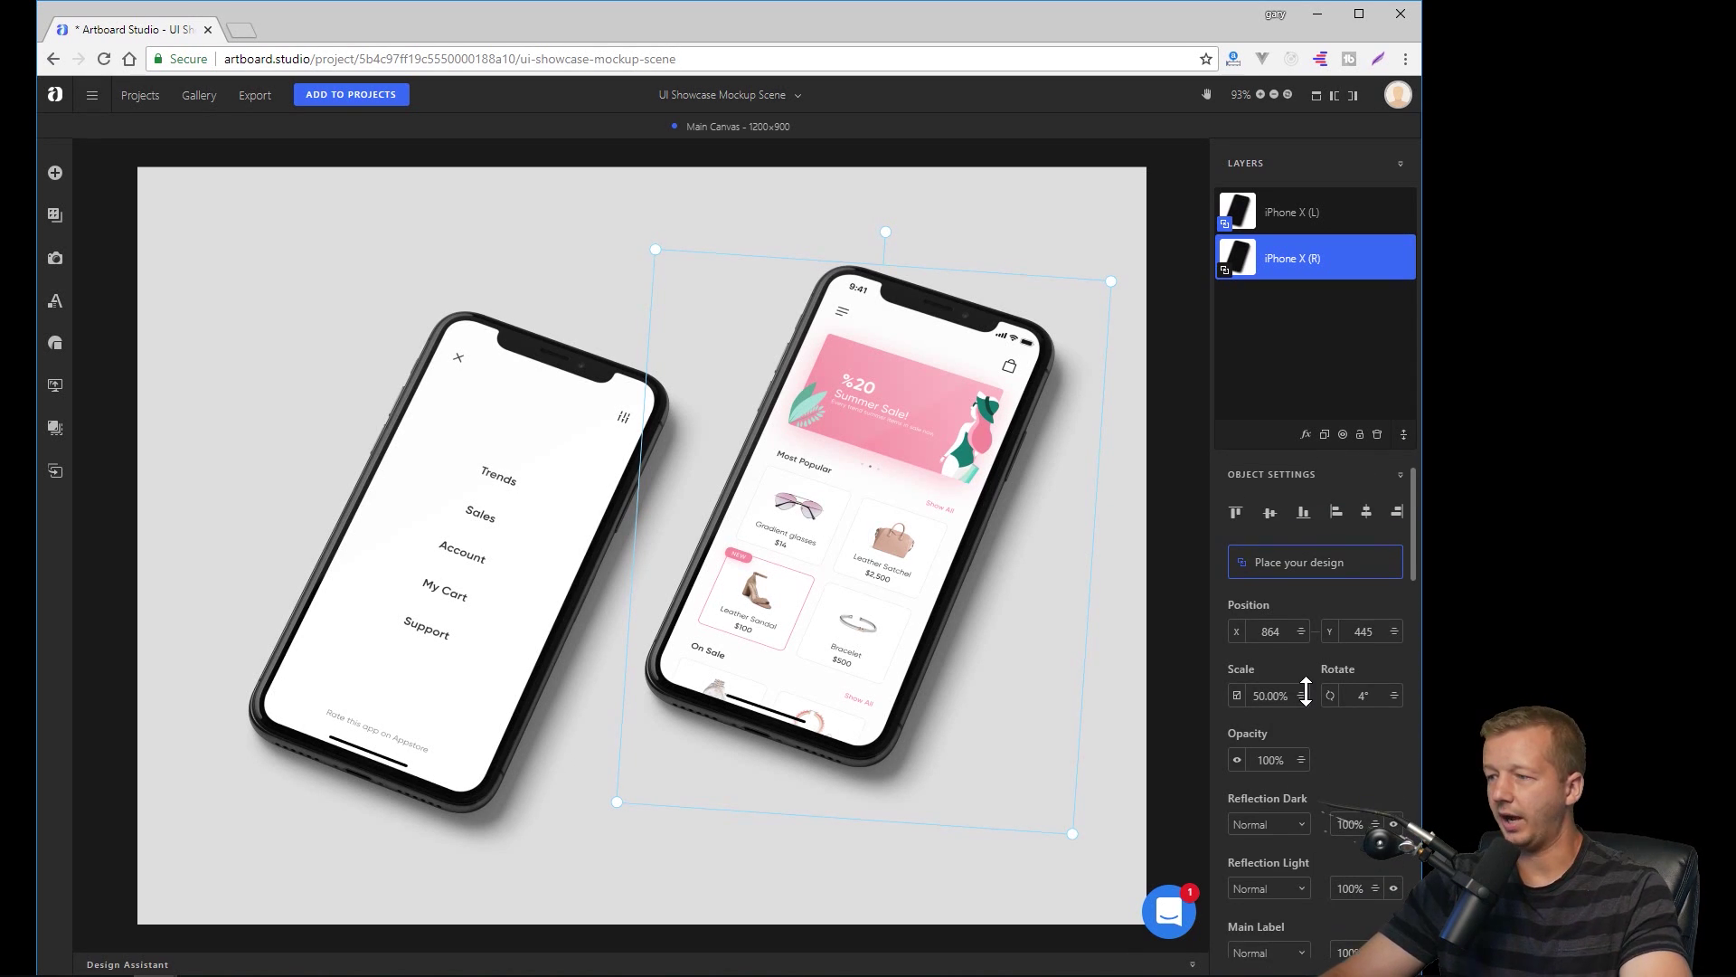
pyautogui.scroll(-2, 1306, 700)
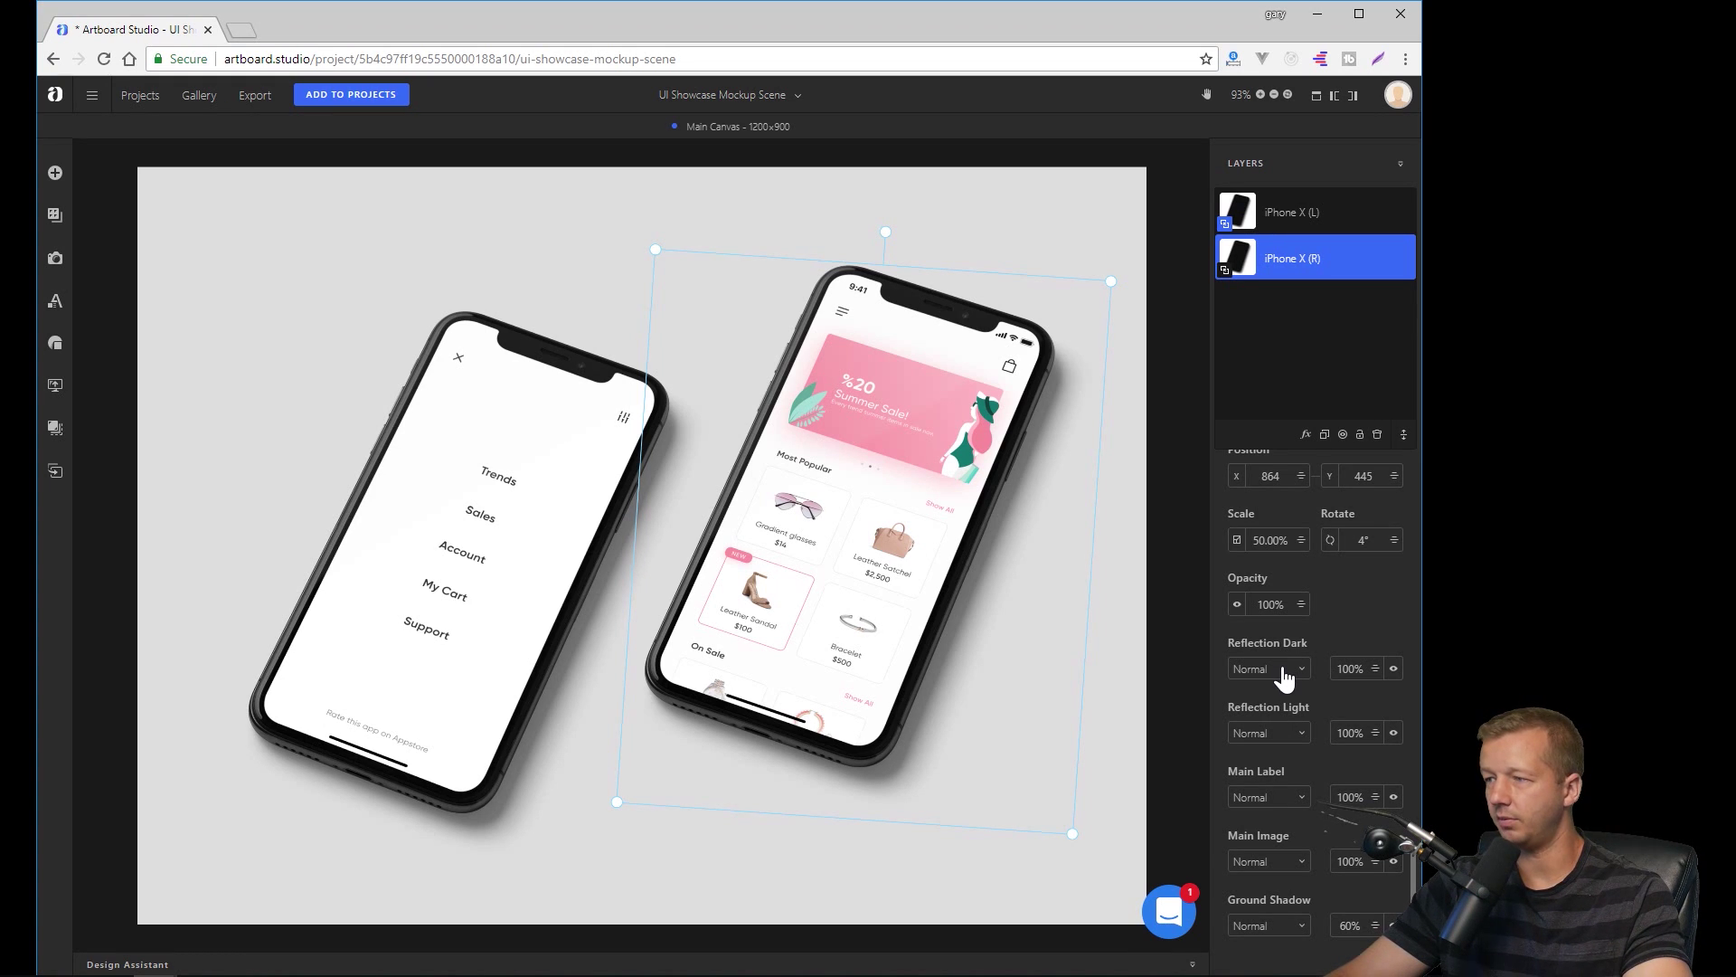
pyautogui.scroll(2, 1284, 678)
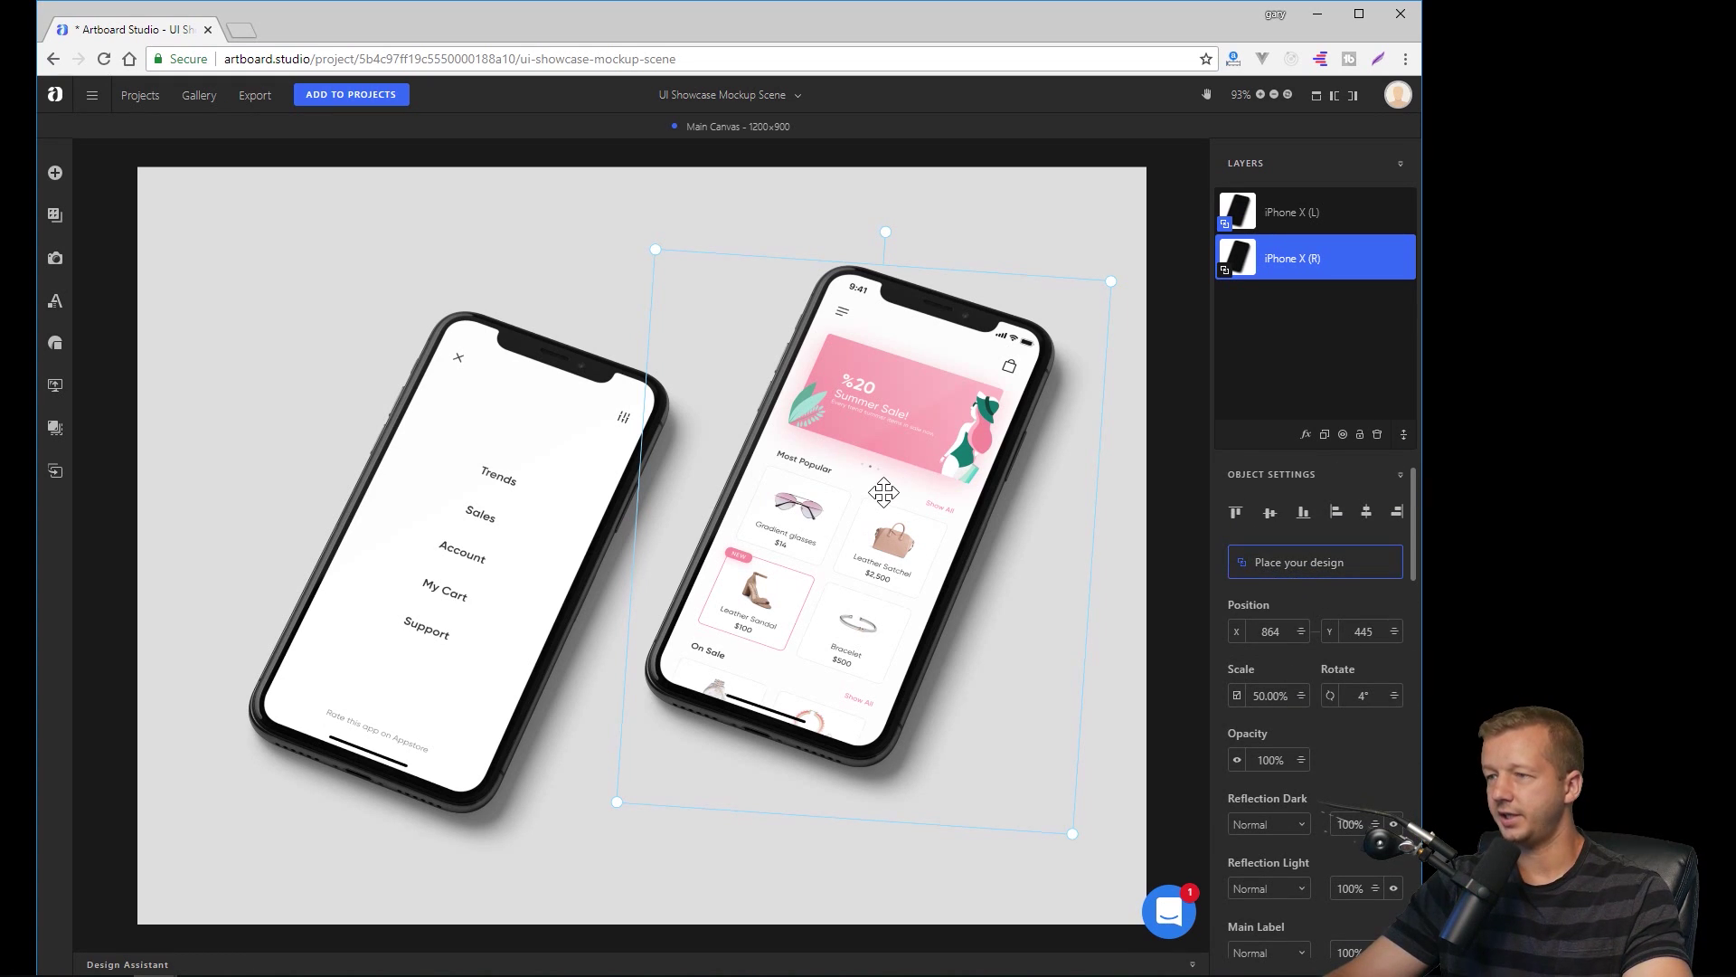
pyautogui.click(472, 352)
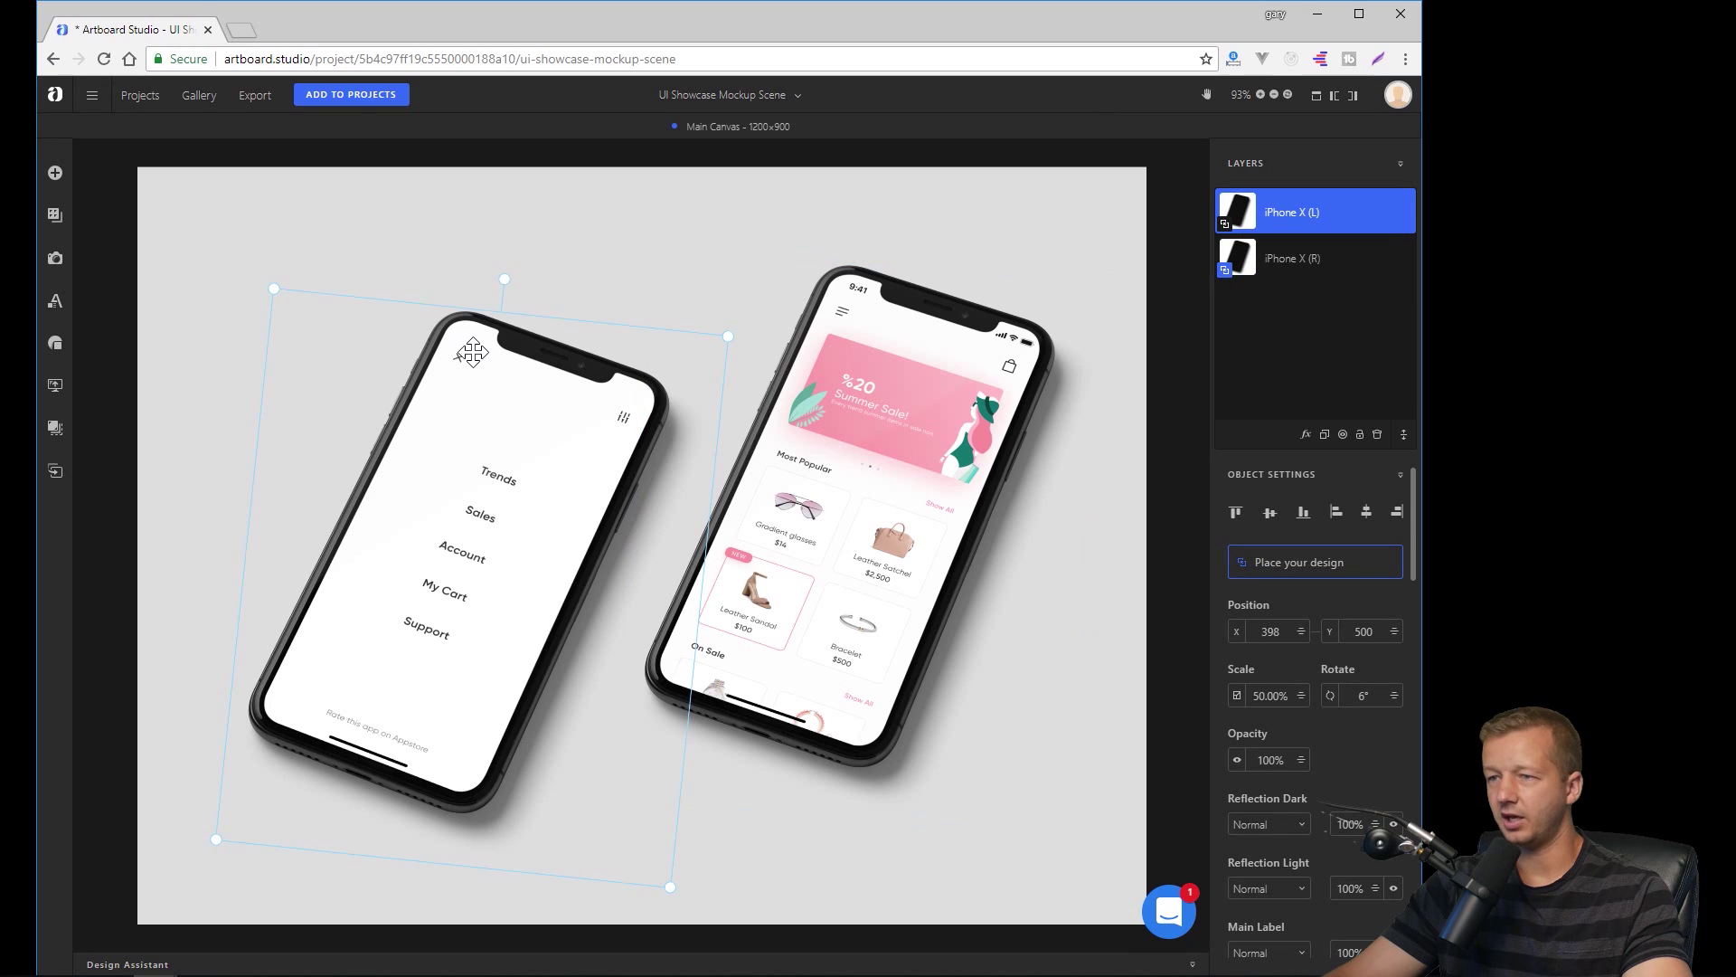
pyautogui.click(803, 378)
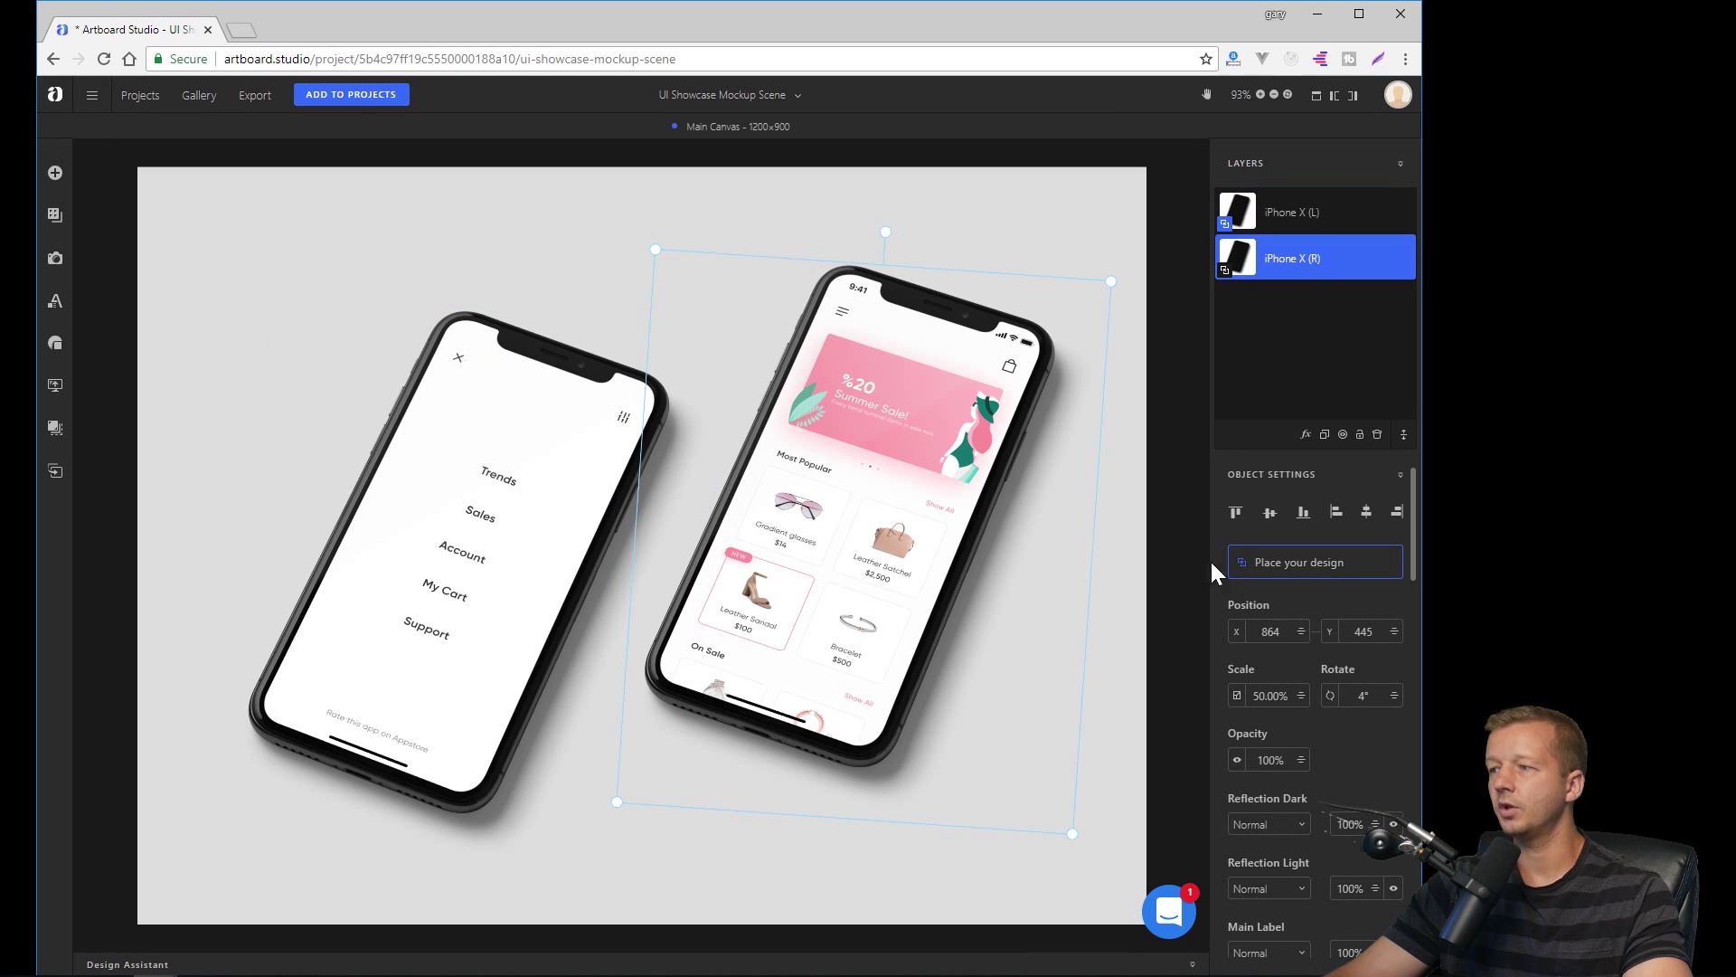
# - Open the design artboard of iPhone X (R) and delete its sample shop image layer
pyautogui.click(1307, 570)
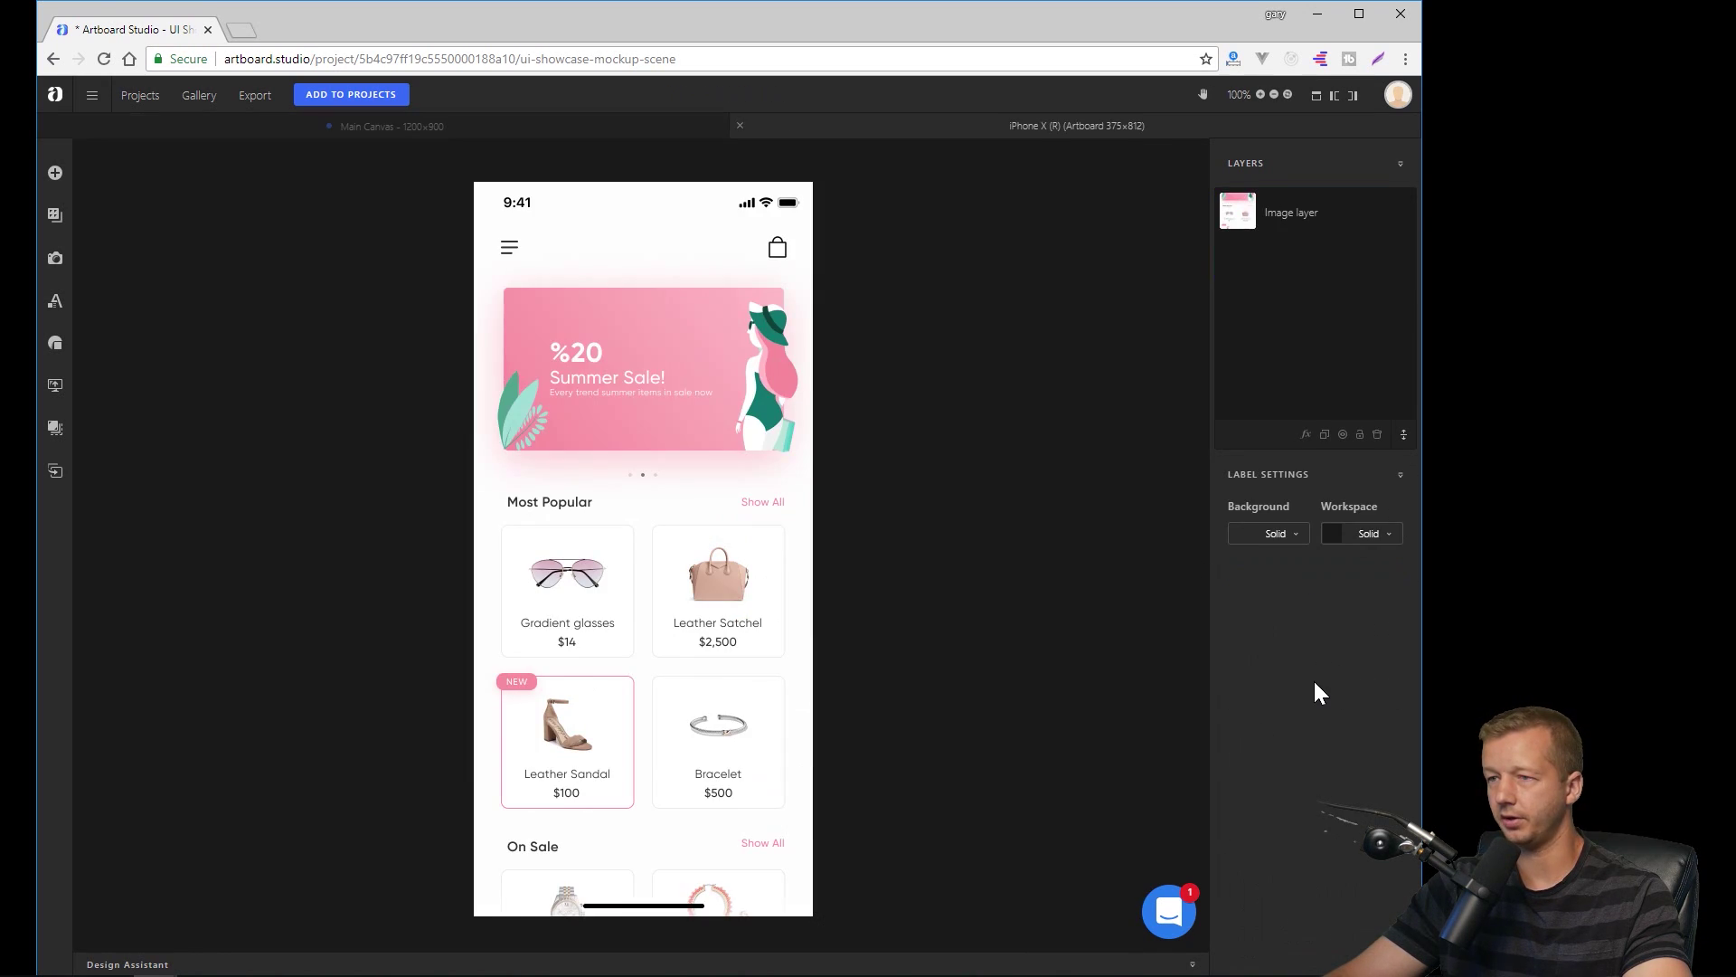
pyautogui.click(1295, 217)
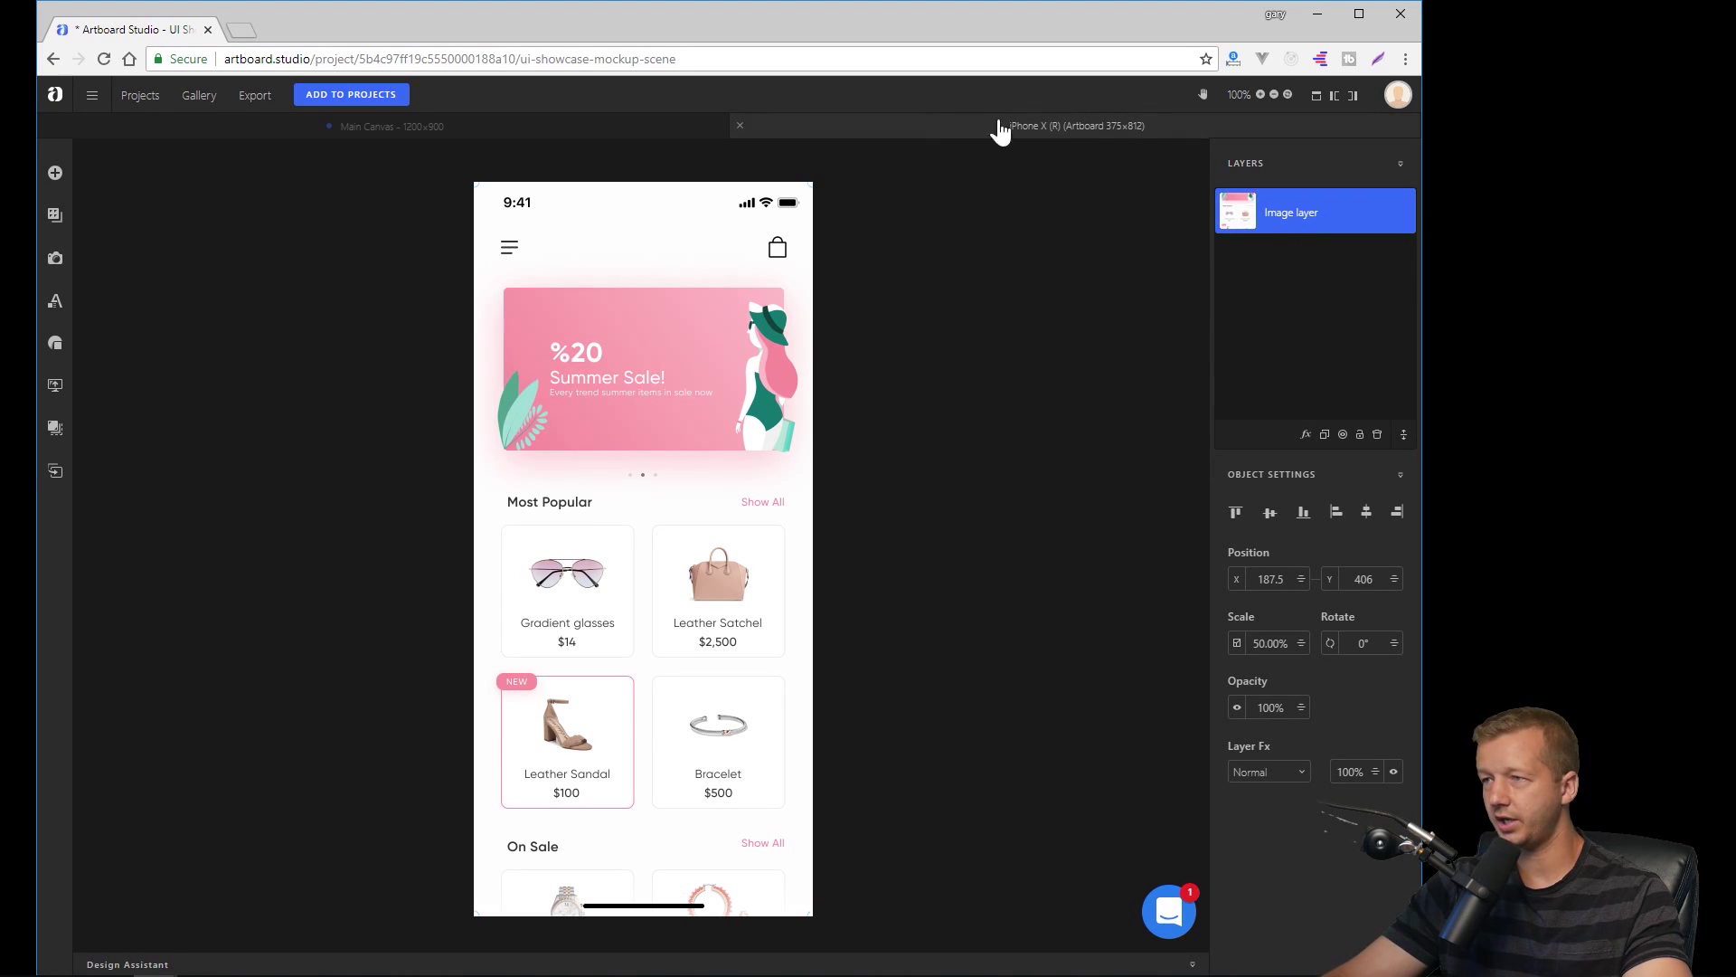
pyautogui.click(542, 135)
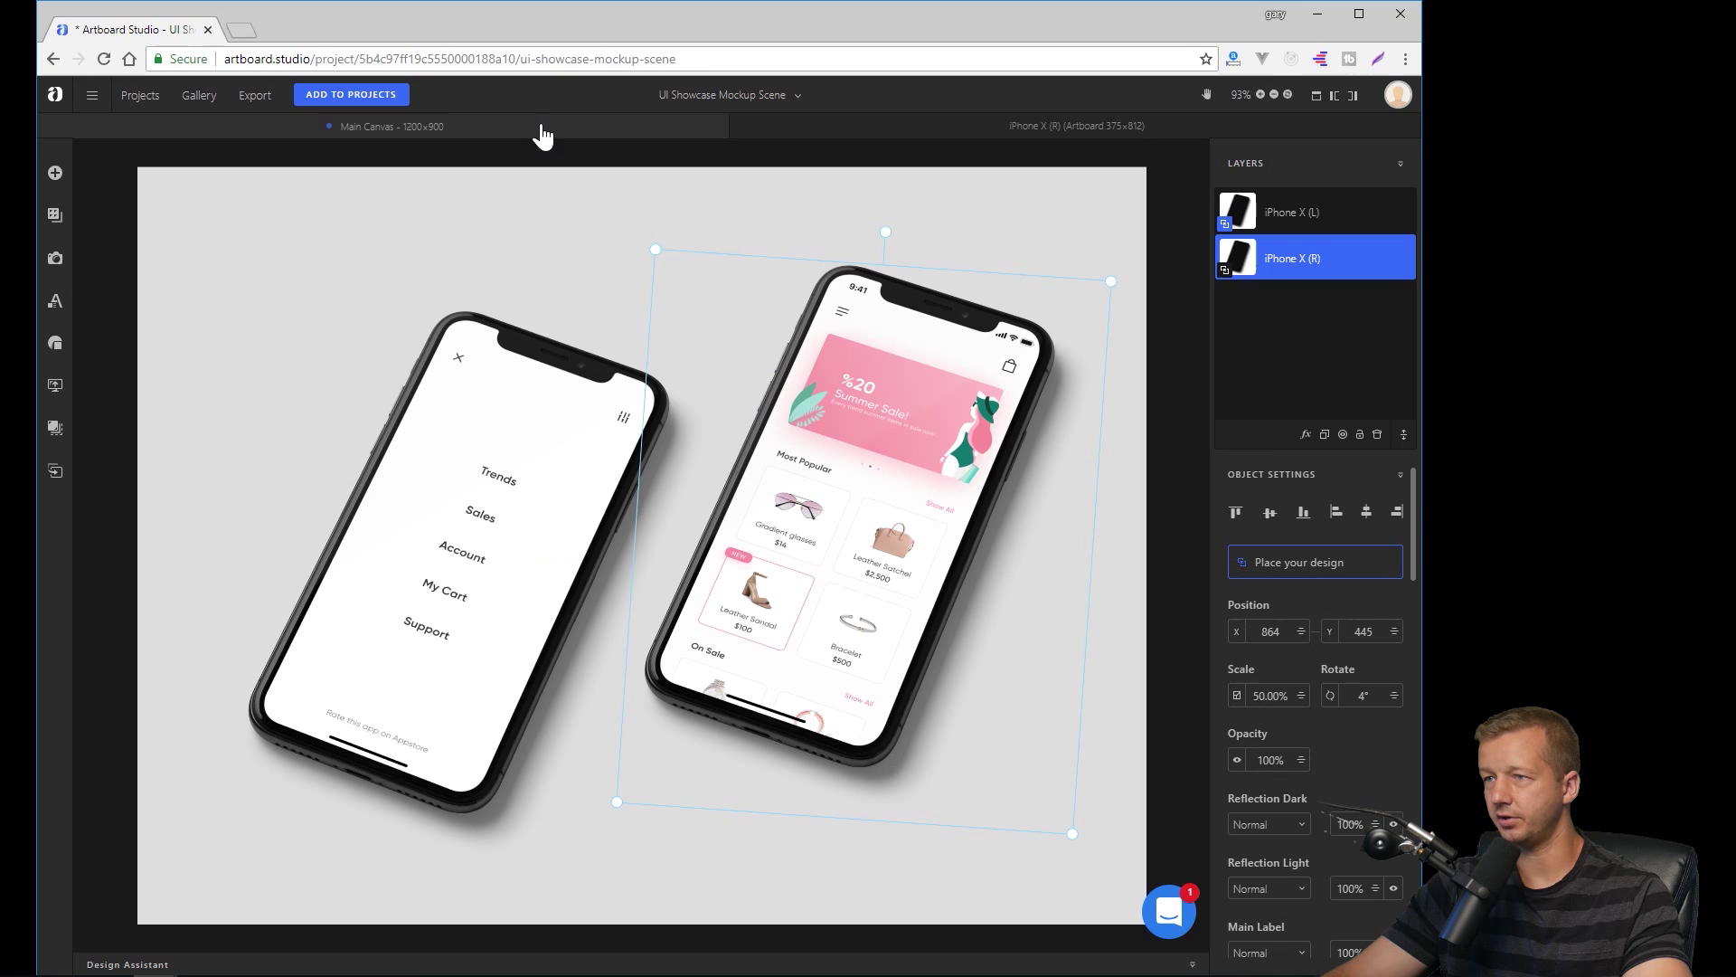
pyautogui.click(833, 135)
pyautogui.click(711, 145)
pyautogui.click(814, 131)
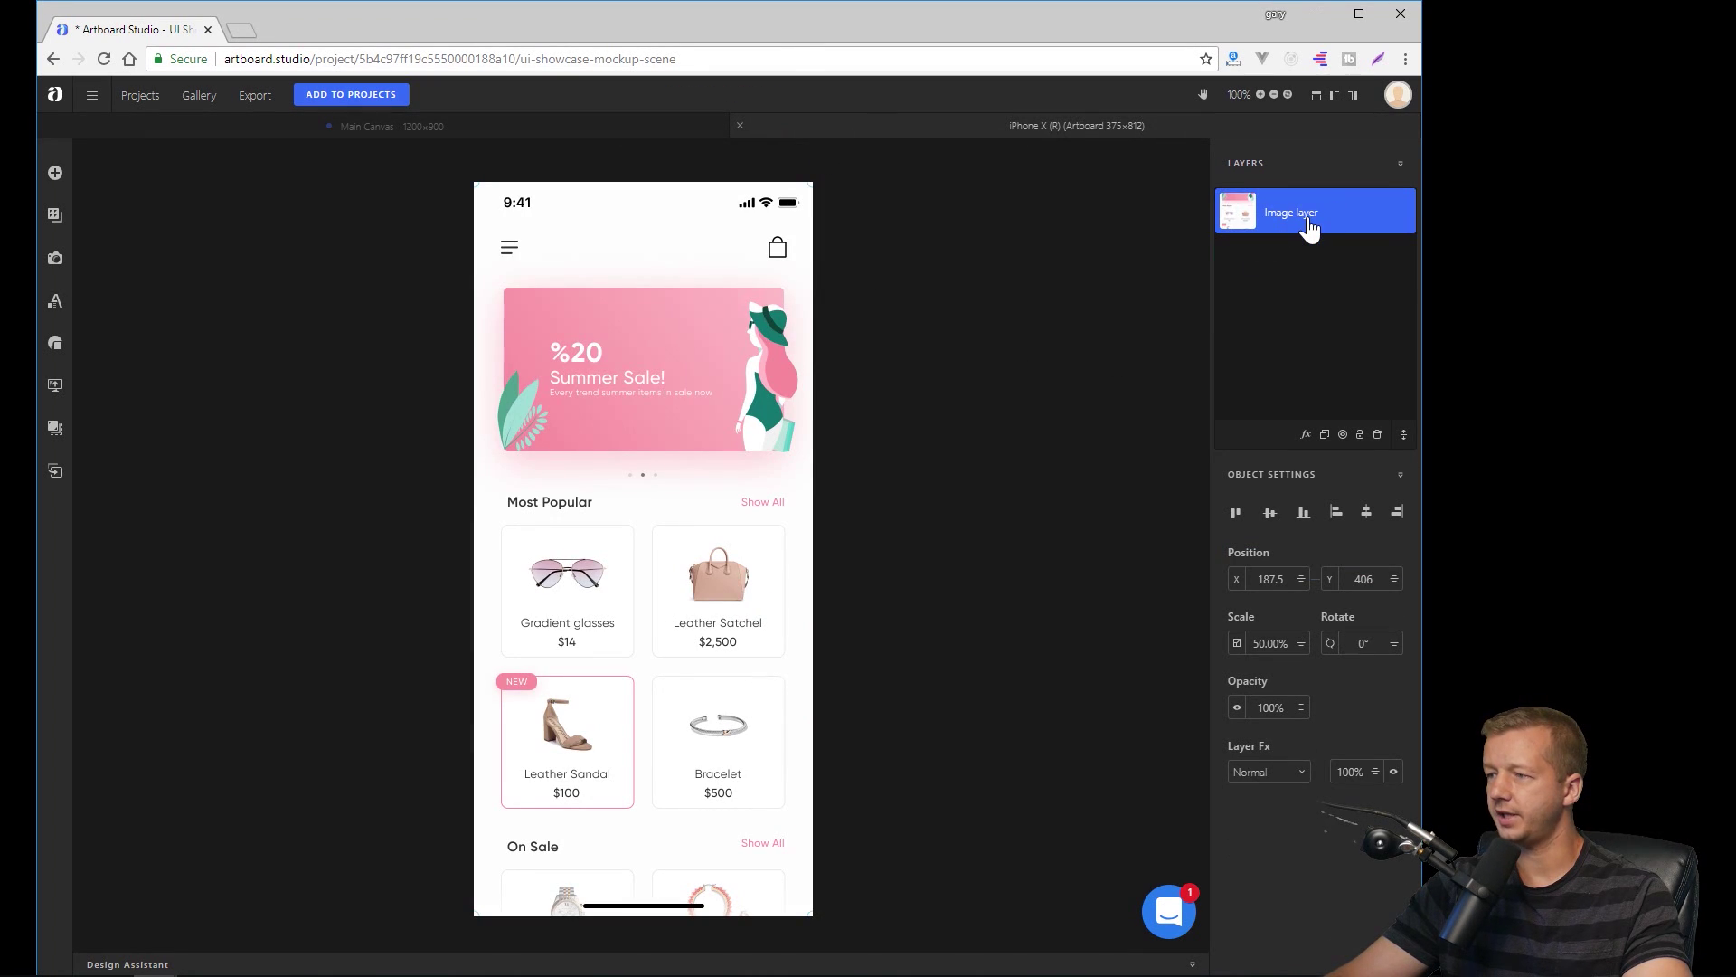
pyautogui.press('Delete')
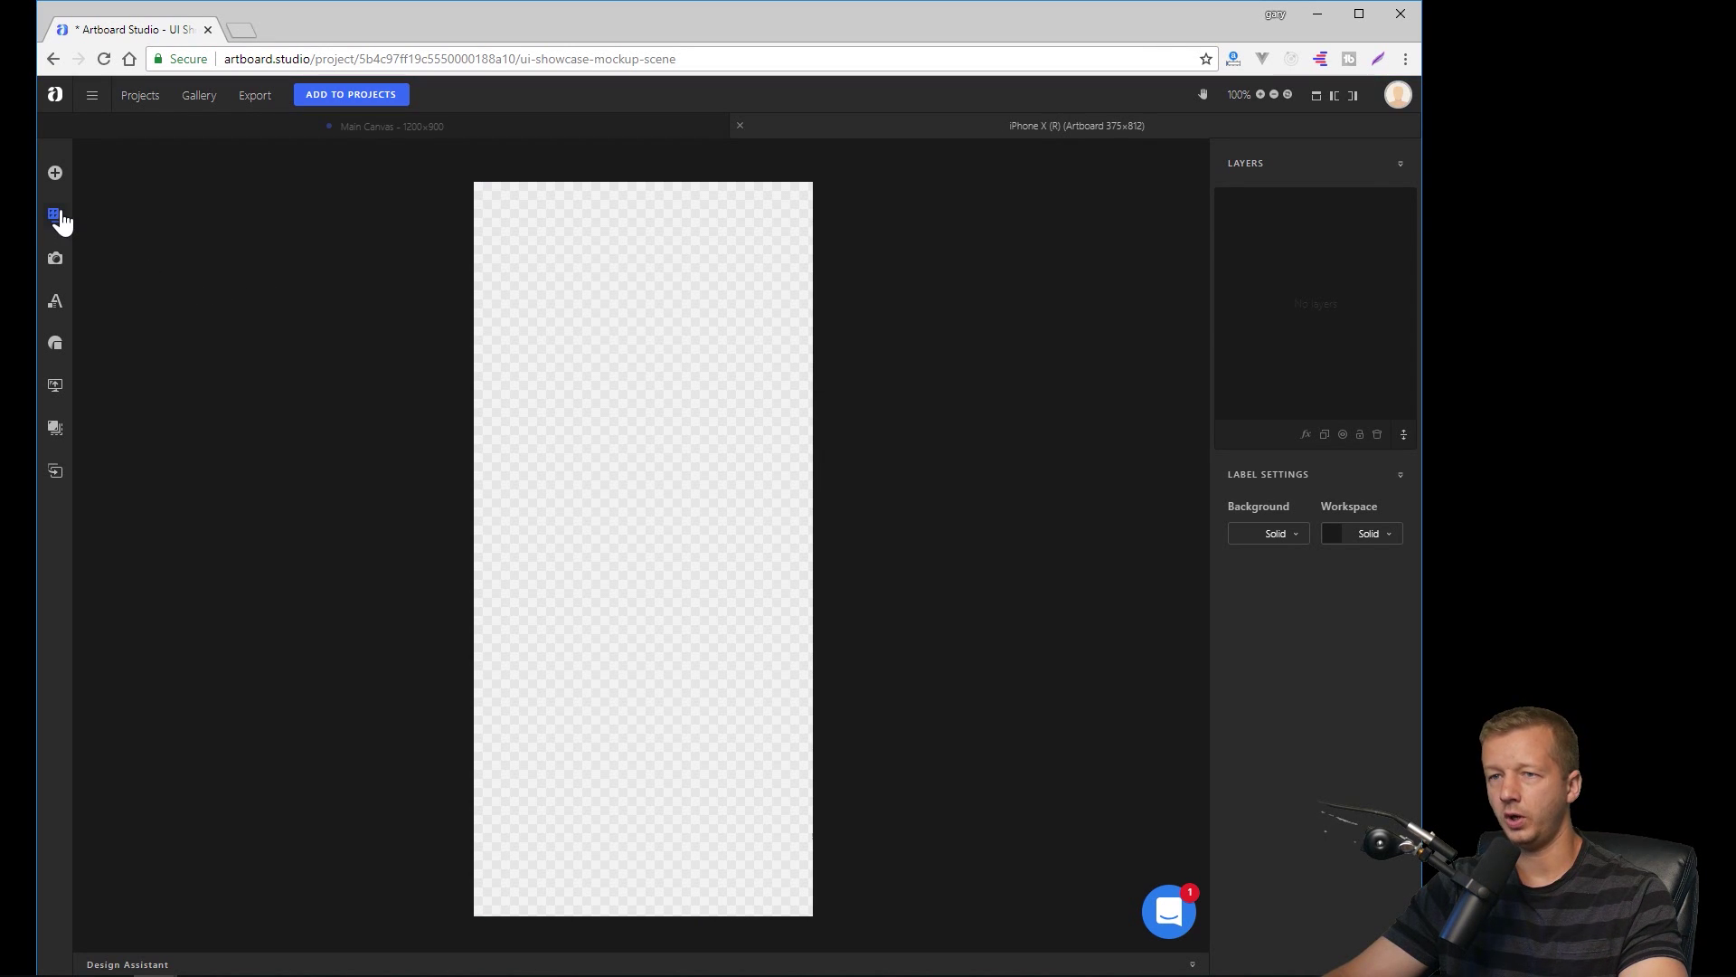
# - Place the uploaded green three-circle image on the empty iPhone X (R) artboard
pyautogui.click(58, 386)
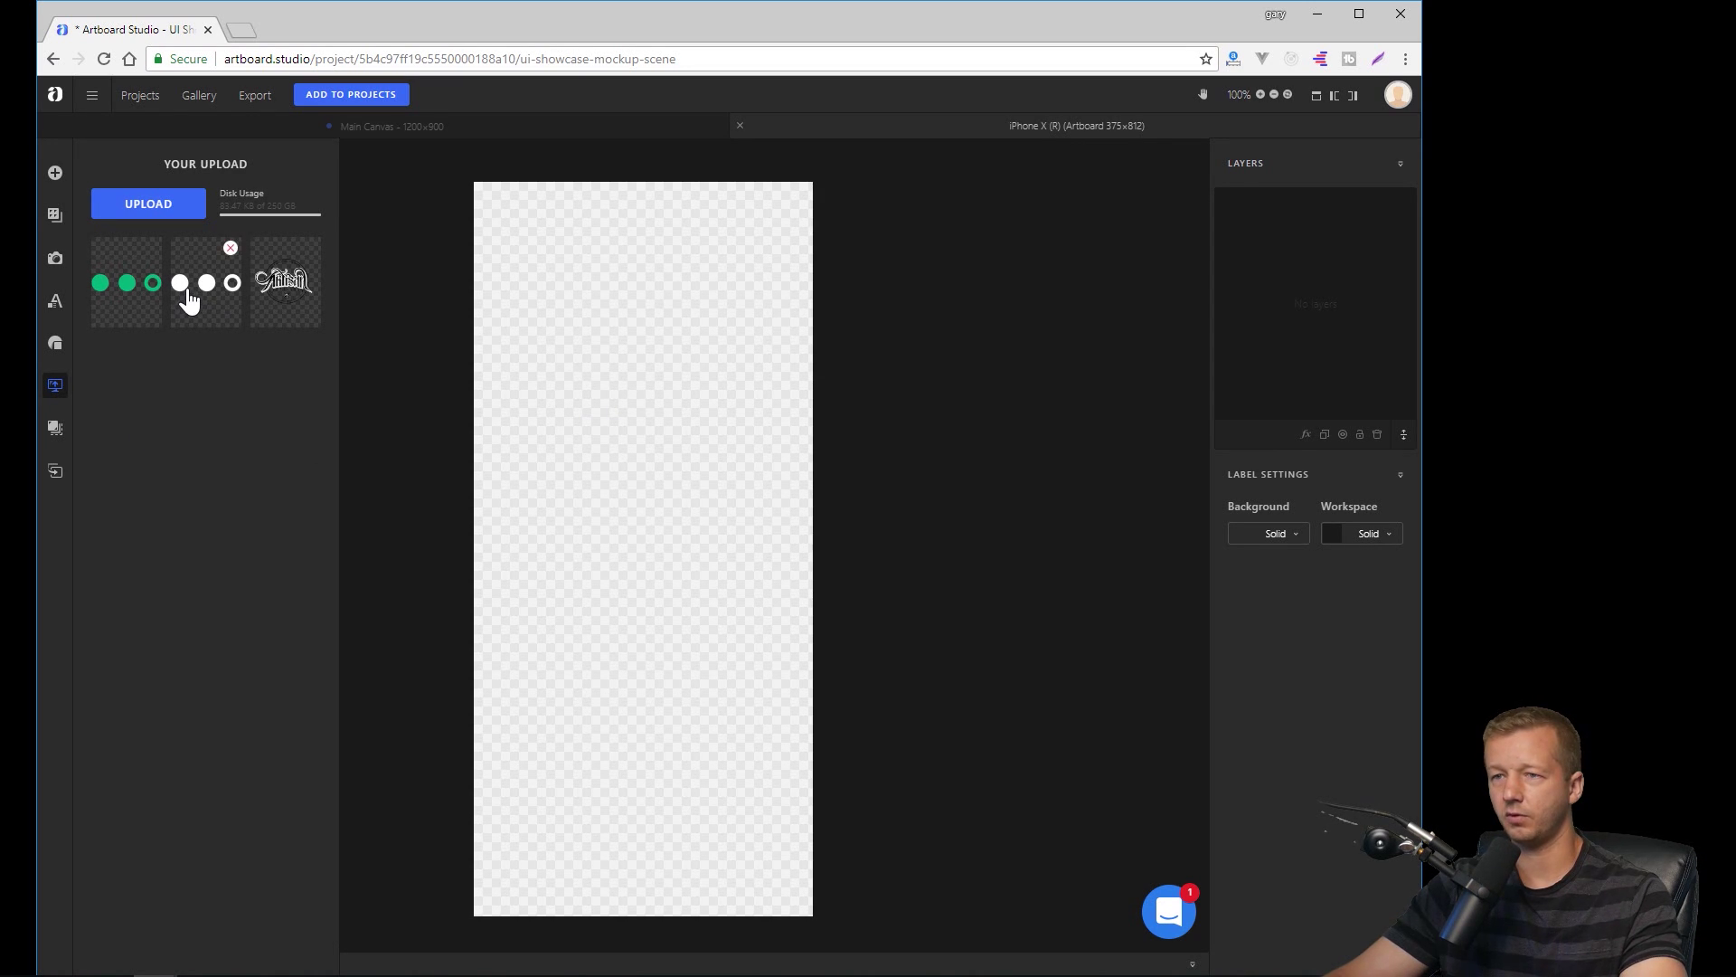
pyautogui.click(127, 296)
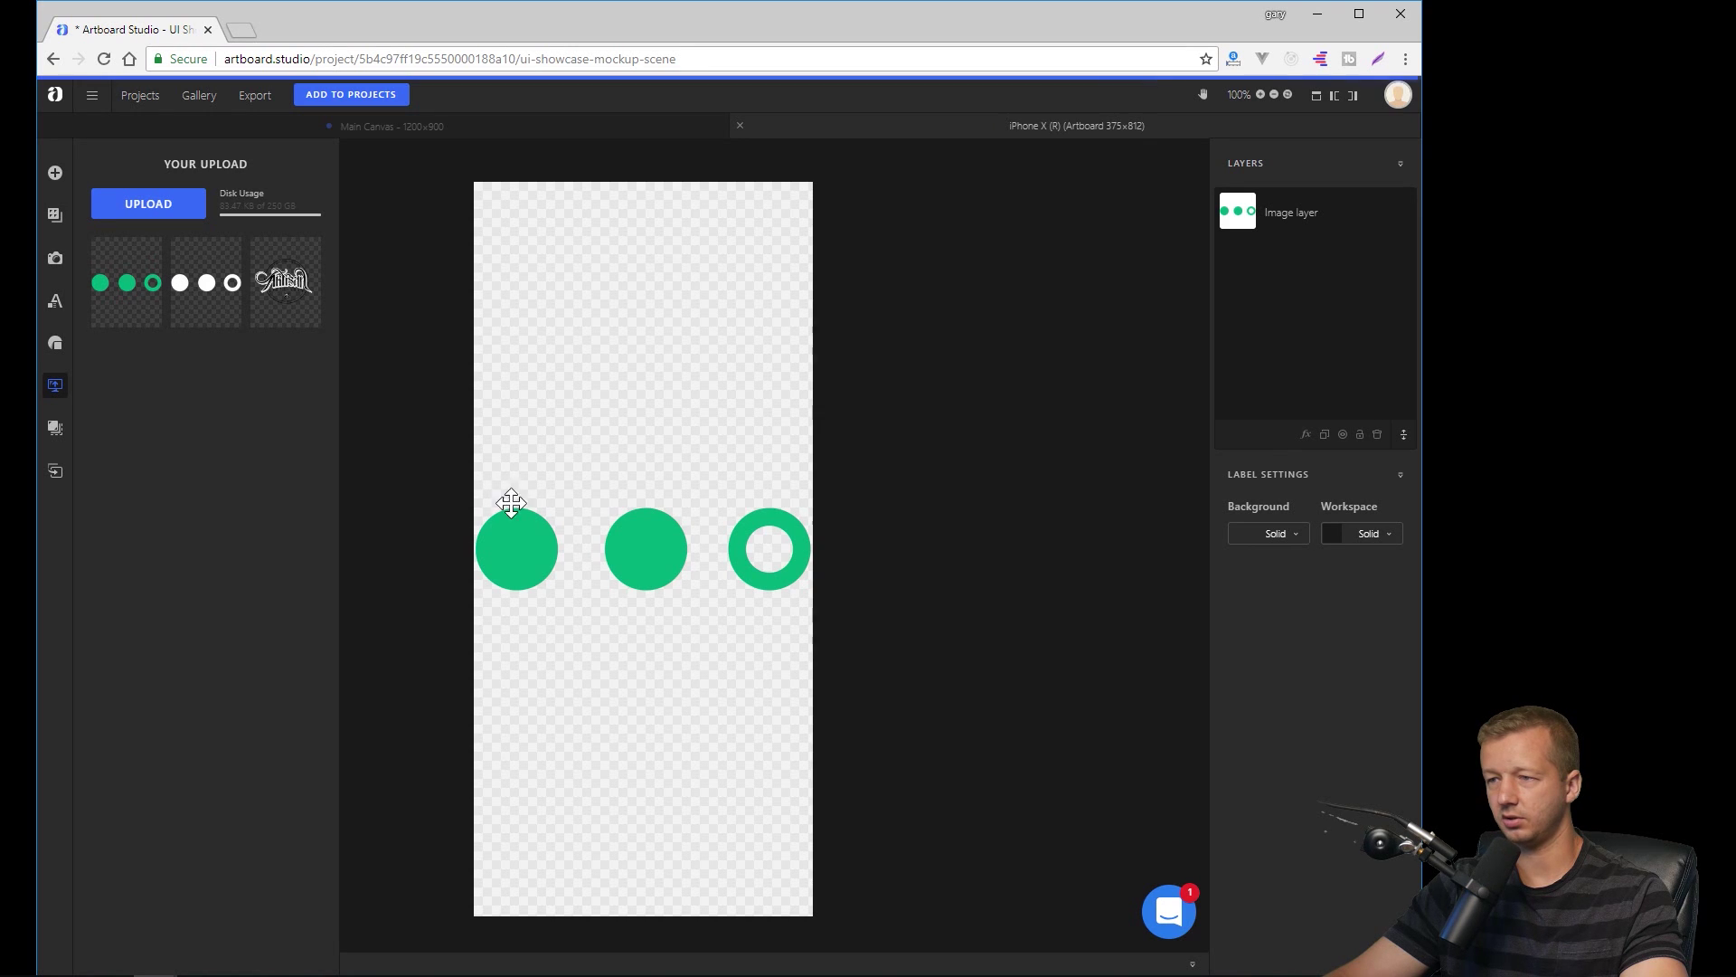
pyautogui.click(54, 385)
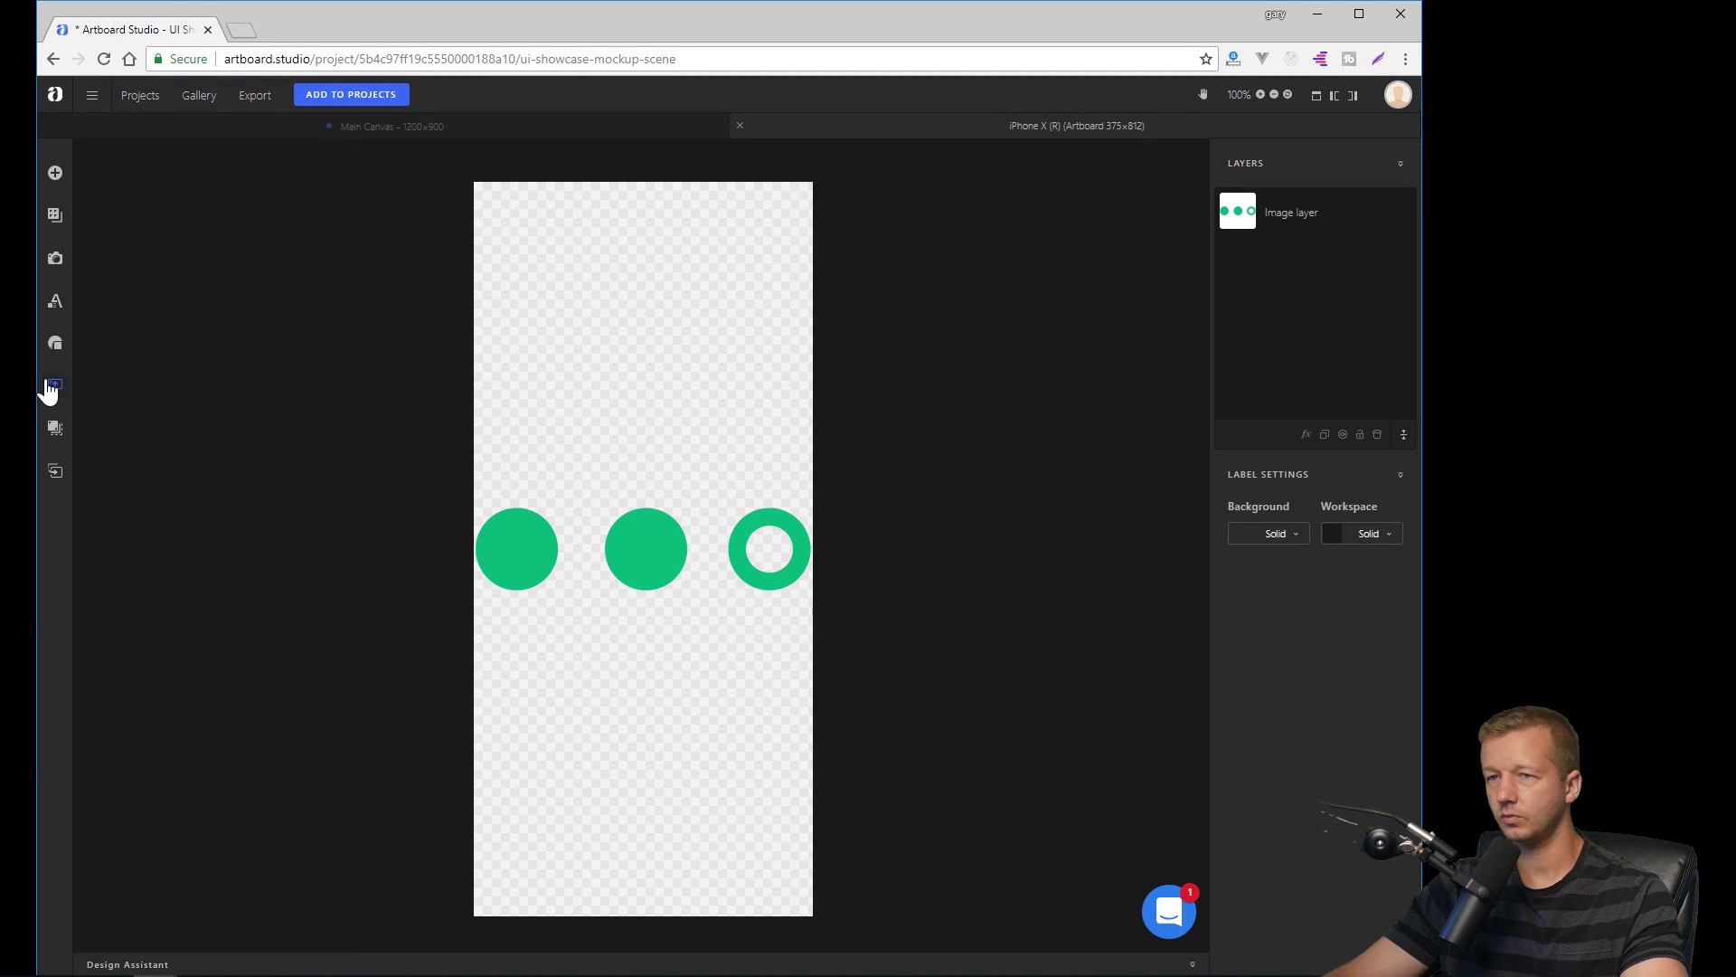
# - Scale the green circles image down to 13.25% and return to the main canvas with nothing selected
pyautogui.click(658, 563)
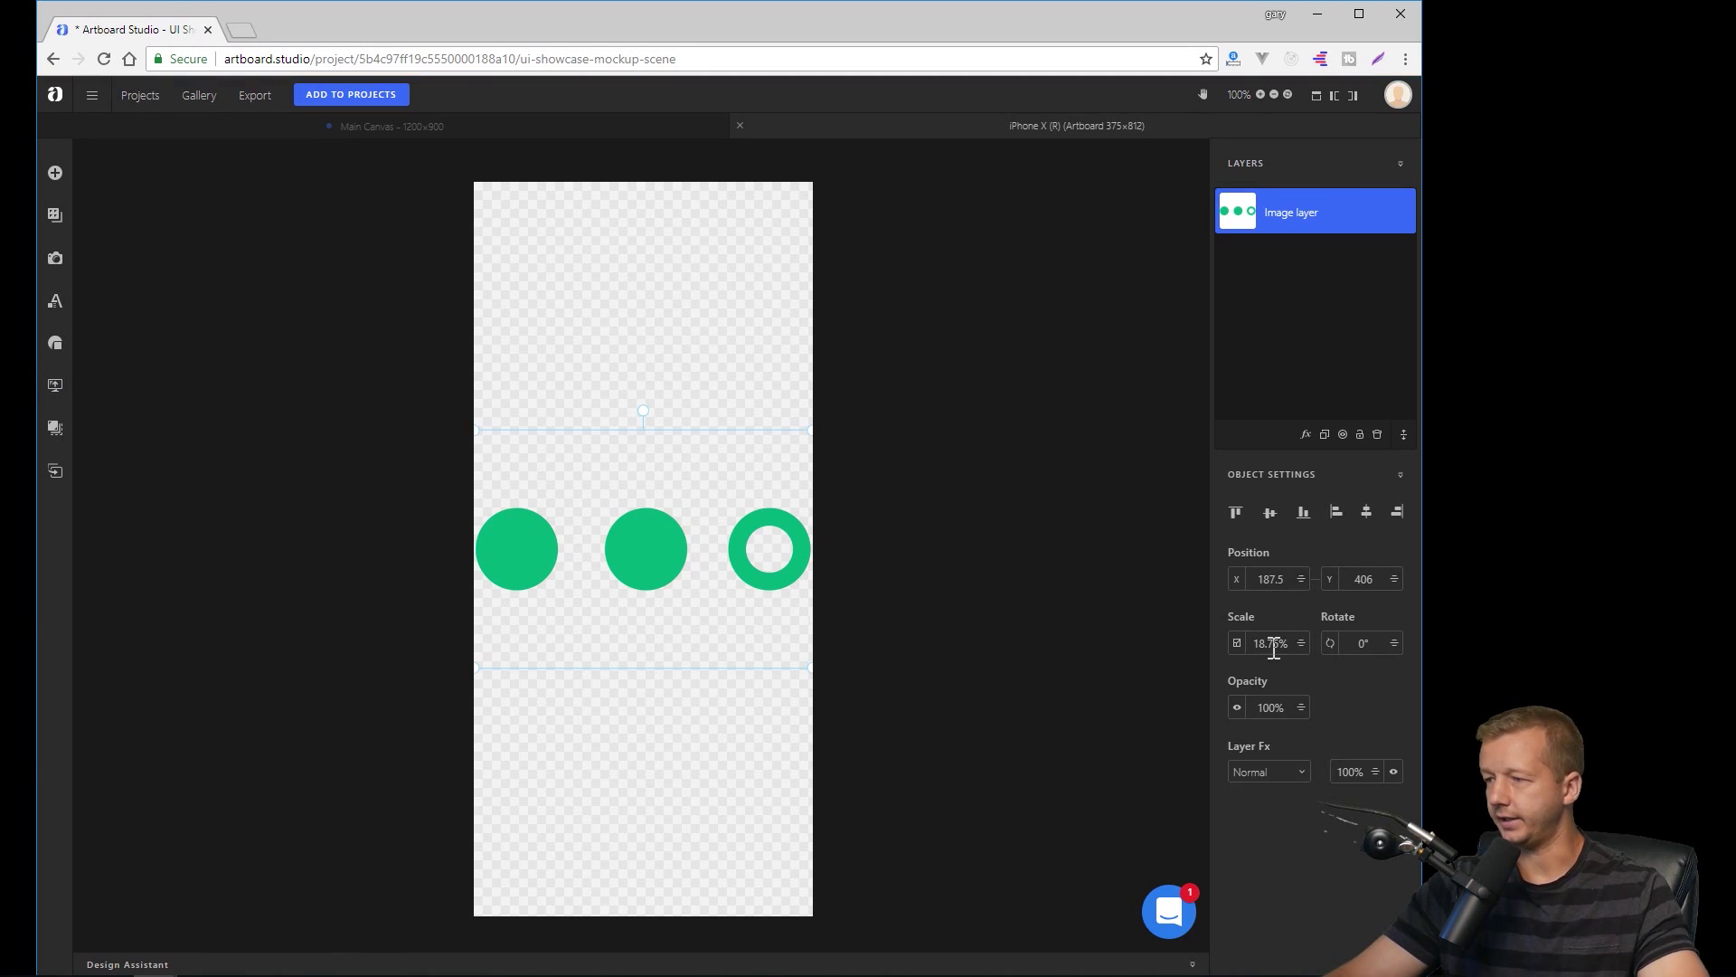
pyautogui.moveTo(1301, 642); pyautogui.dragTo(1304, 695)
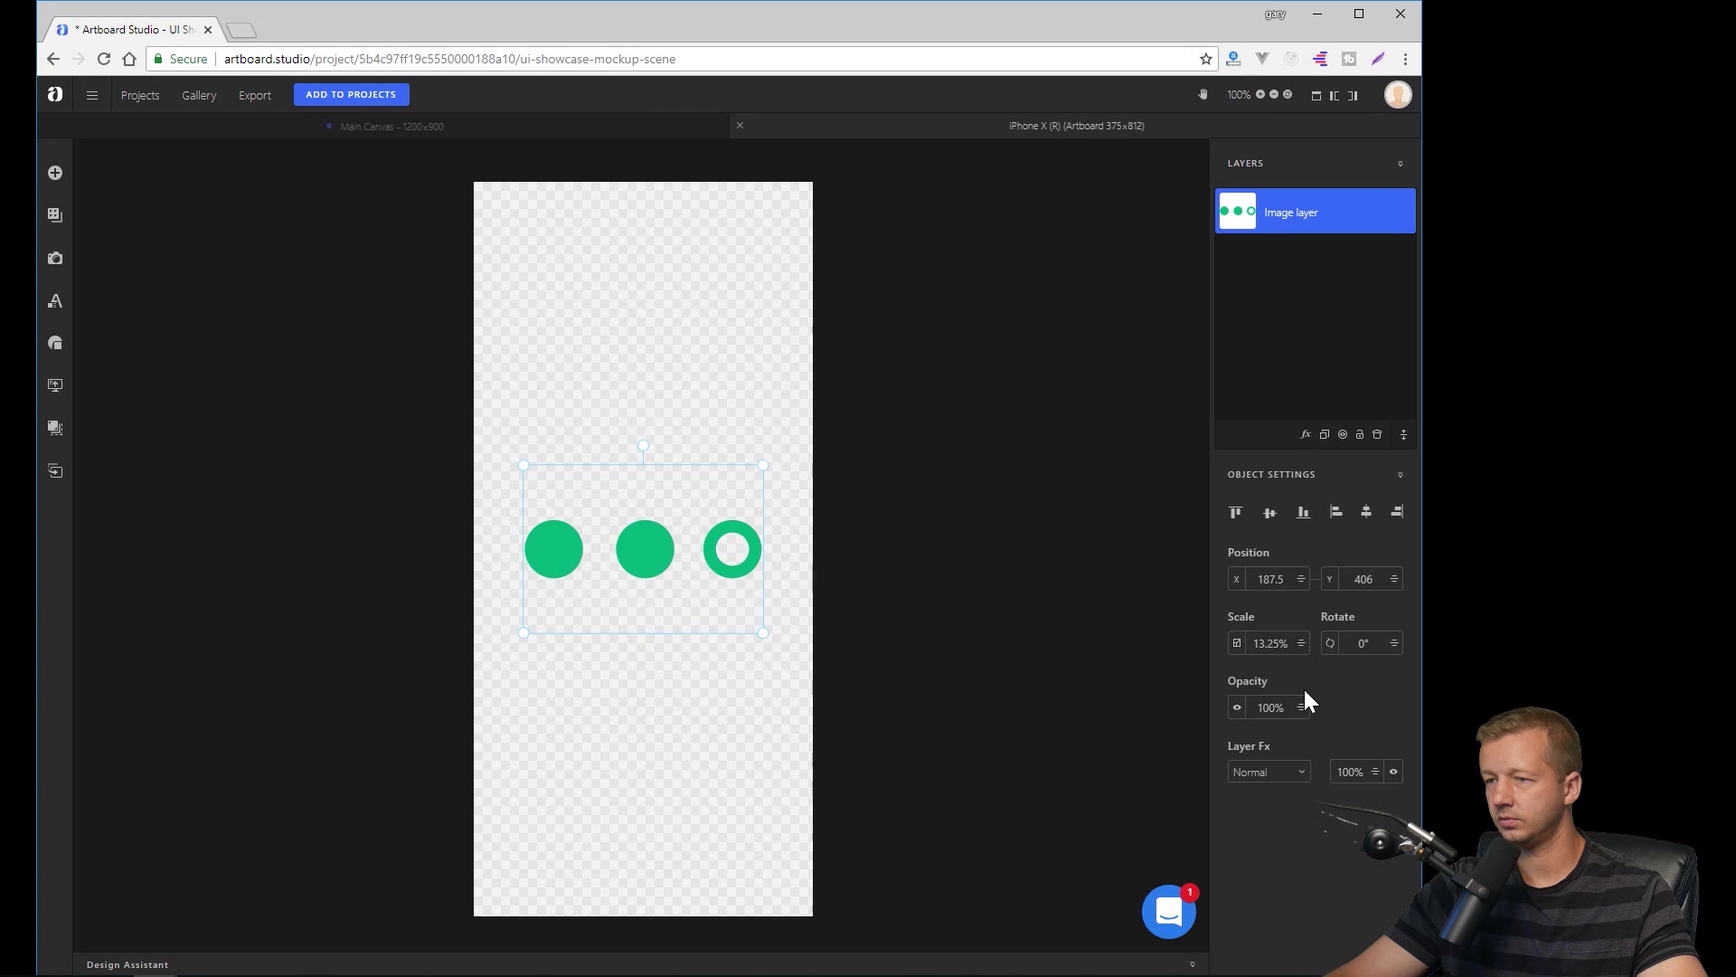
pyautogui.click(570, 134)
pyautogui.click(675, 232)
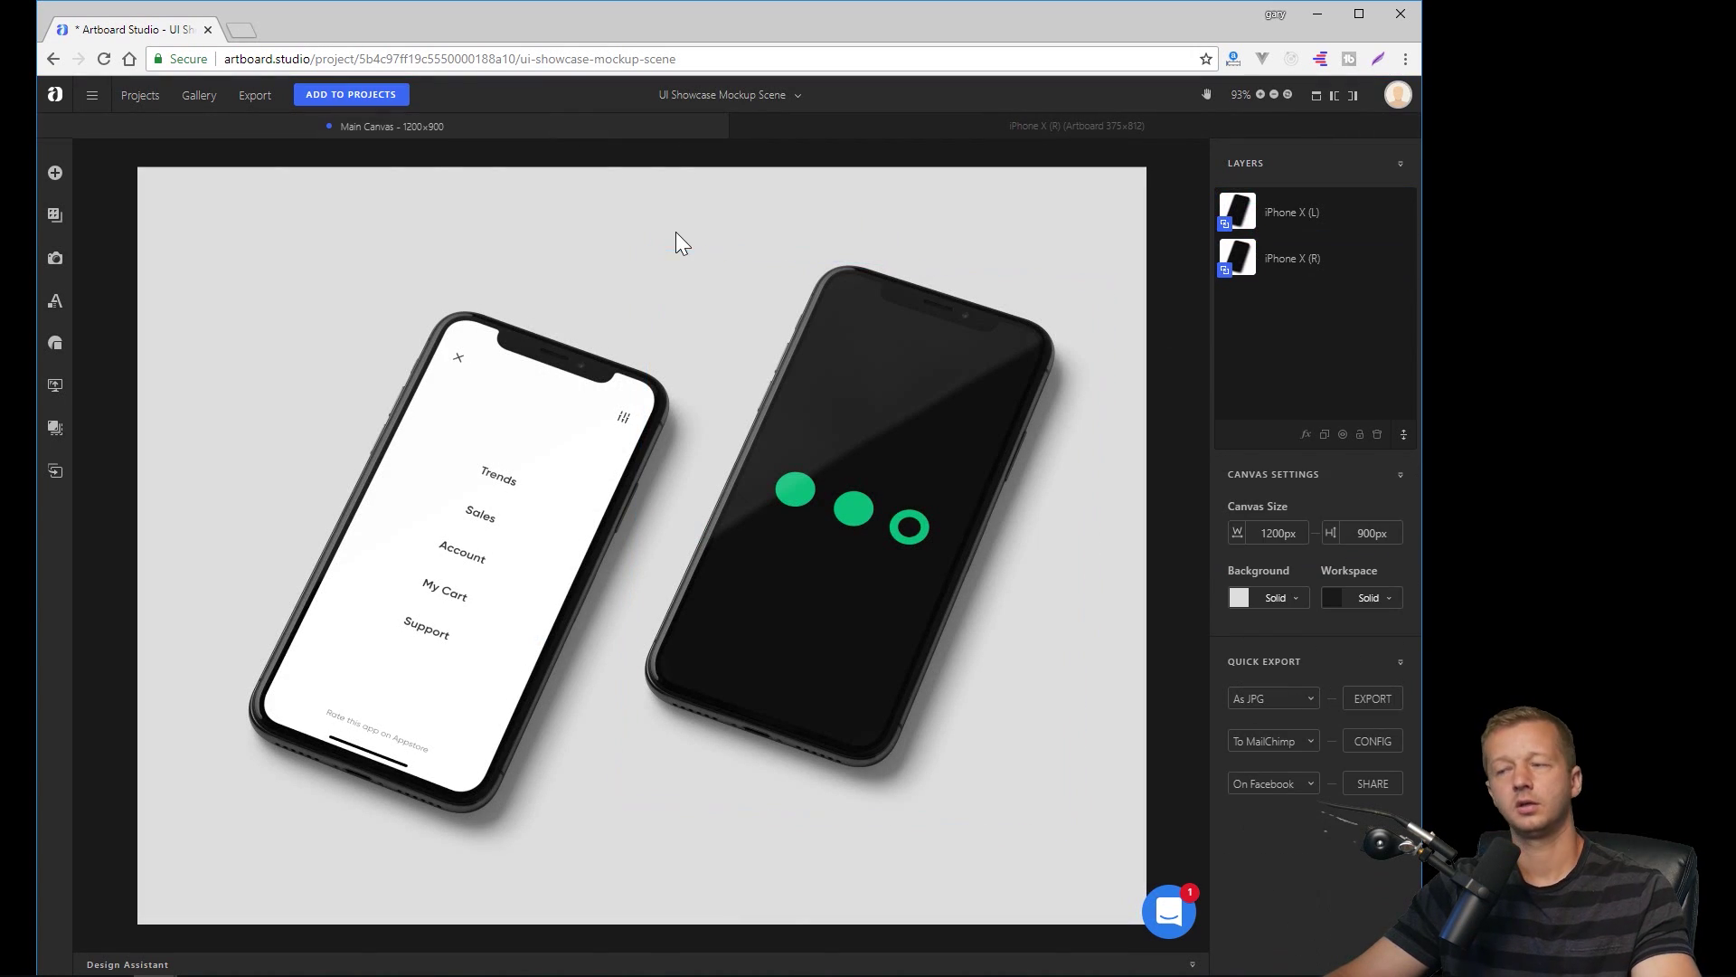
# - Rotate the iPhone X (R) mockup to 5° and try adjusting its overall opacity
pyautogui.click(996, 379)
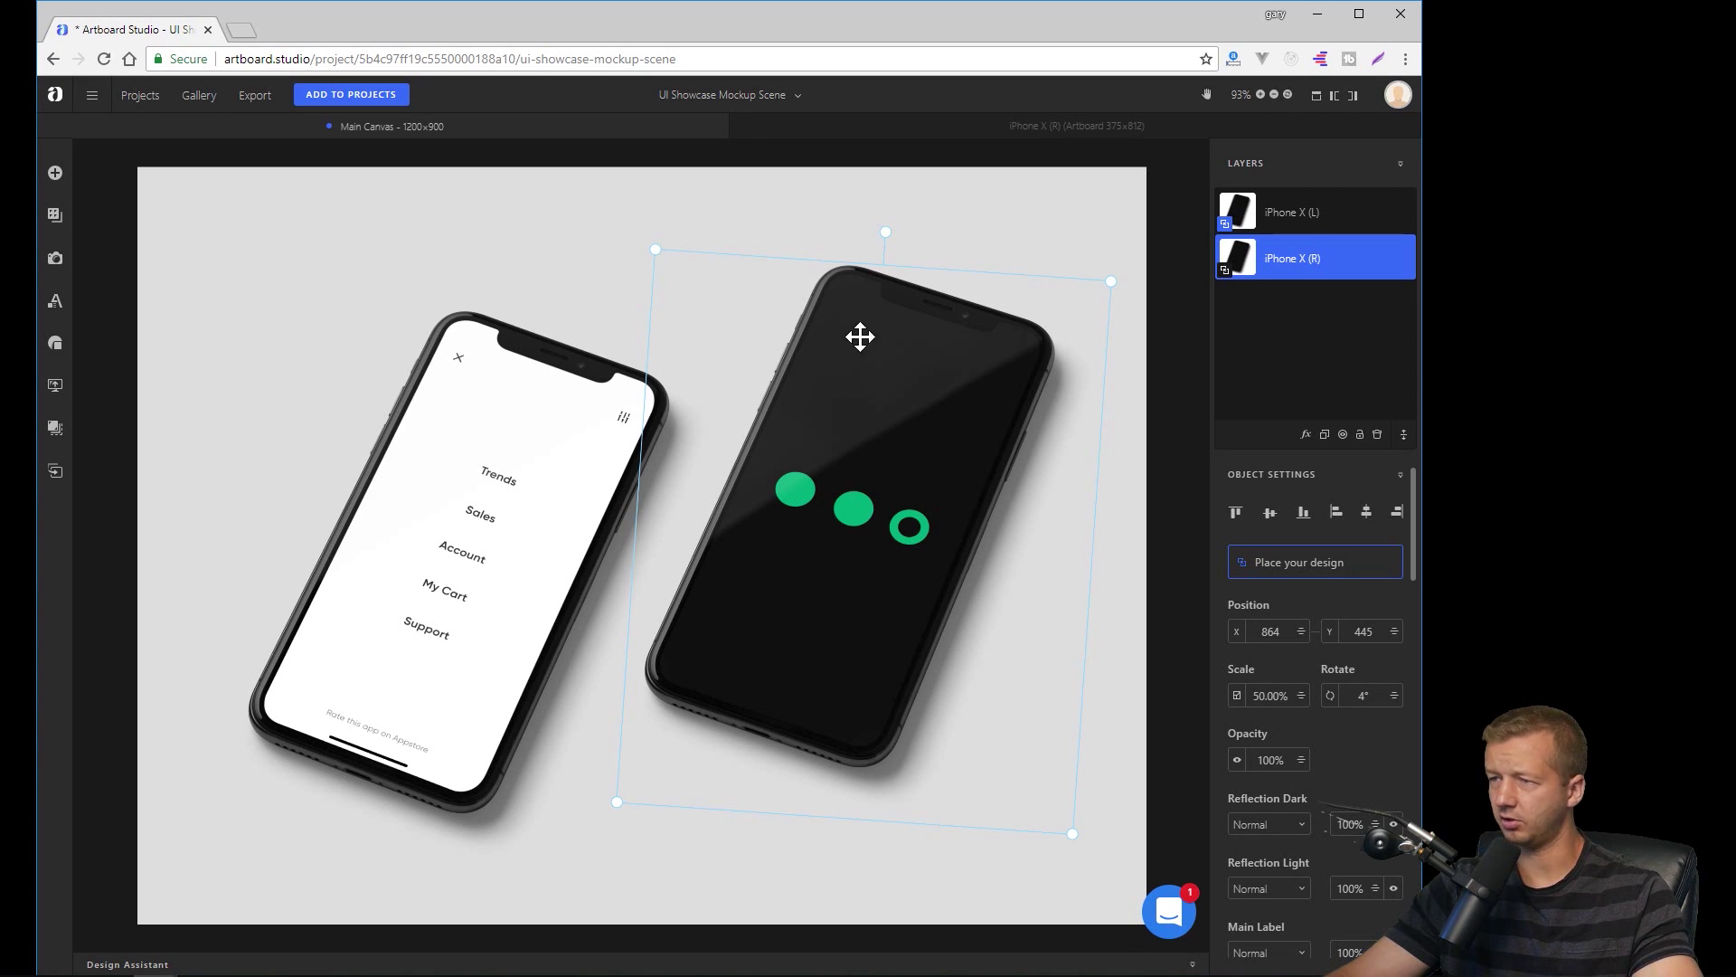
pyautogui.moveTo(1394, 696)
pyautogui.mouseDown()
pyautogui.moveTo(1394, 719)
pyautogui.moveTo(1393, 698)
pyautogui.mouseUp()
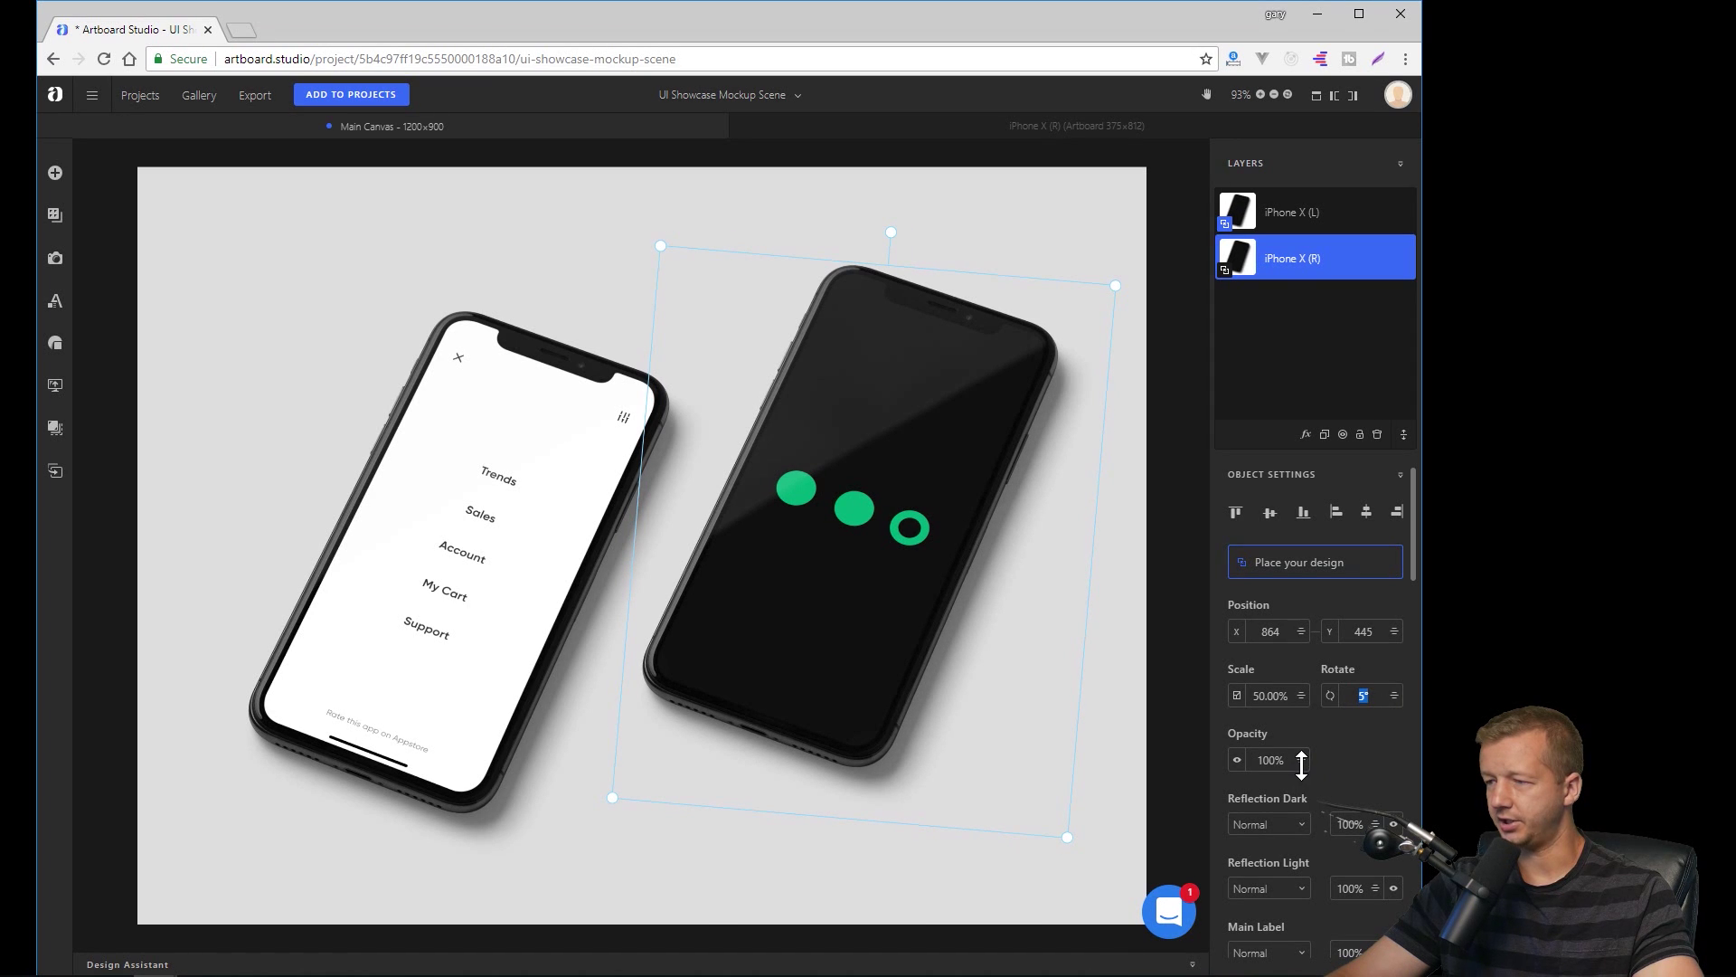
pyautogui.moveTo(1301, 759)
pyautogui.mouseDown()
pyautogui.moveTo(1300, 844)
pyautogui.moveTo(1305, 748)
pyautogui.mouseUp()
# - Set the iPhone X (R) mockup's light reflection to 90% and try adjusting its main label opacity
pyautogui.scroll(-2, 1343, 746)
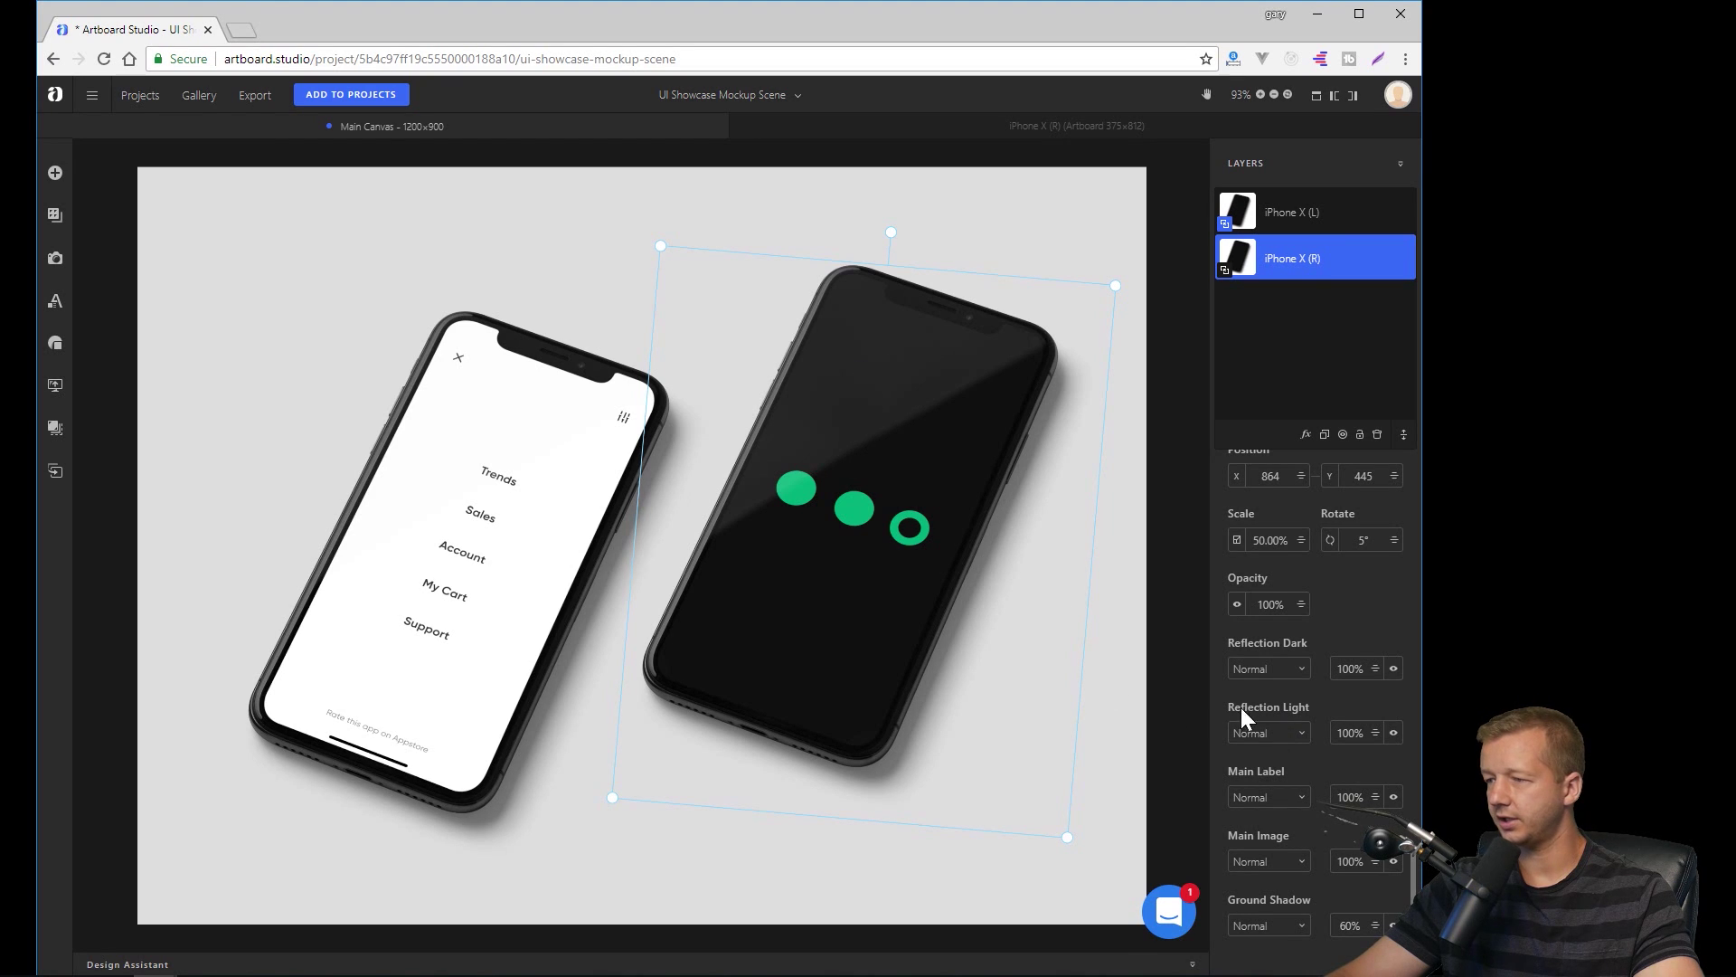
pyautogui.moveTo(1378, 713); pyautogui.dragTo(1379, 758)
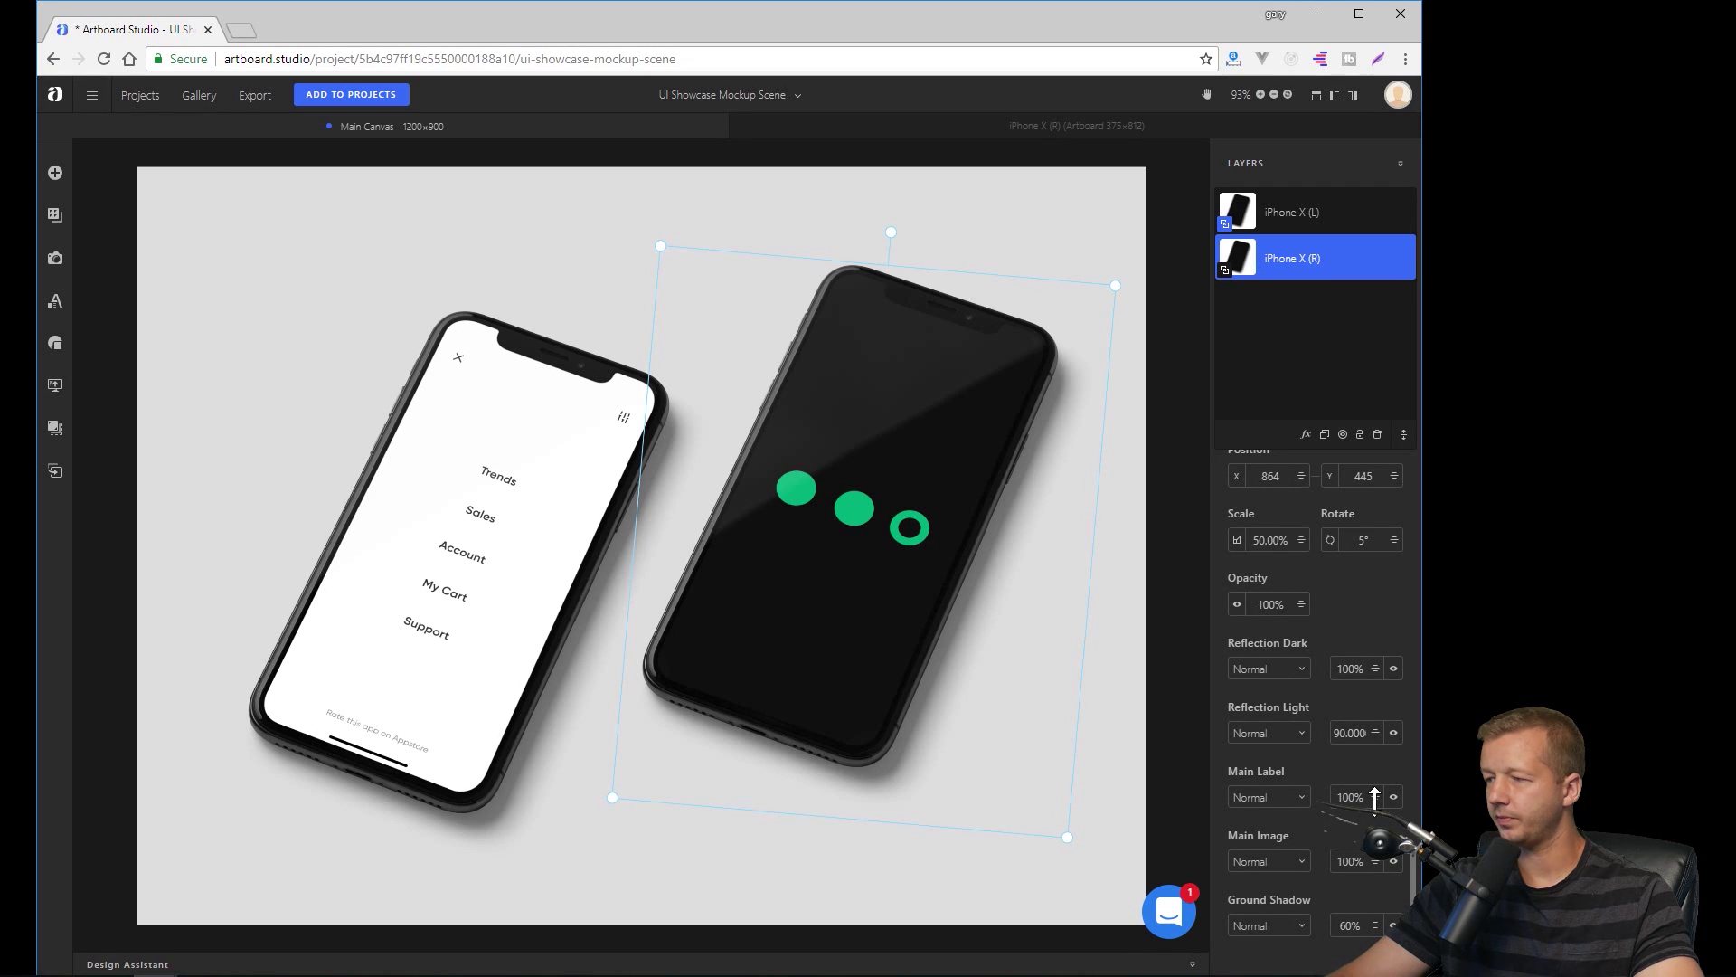
pyautogui.moveTo(1374, 798)
pyautogui.mouseDown()
pyautogui.moveTo(1376, 846)
pyautogui.moveTo(1381, 791)
pyautogui.mouseUp()
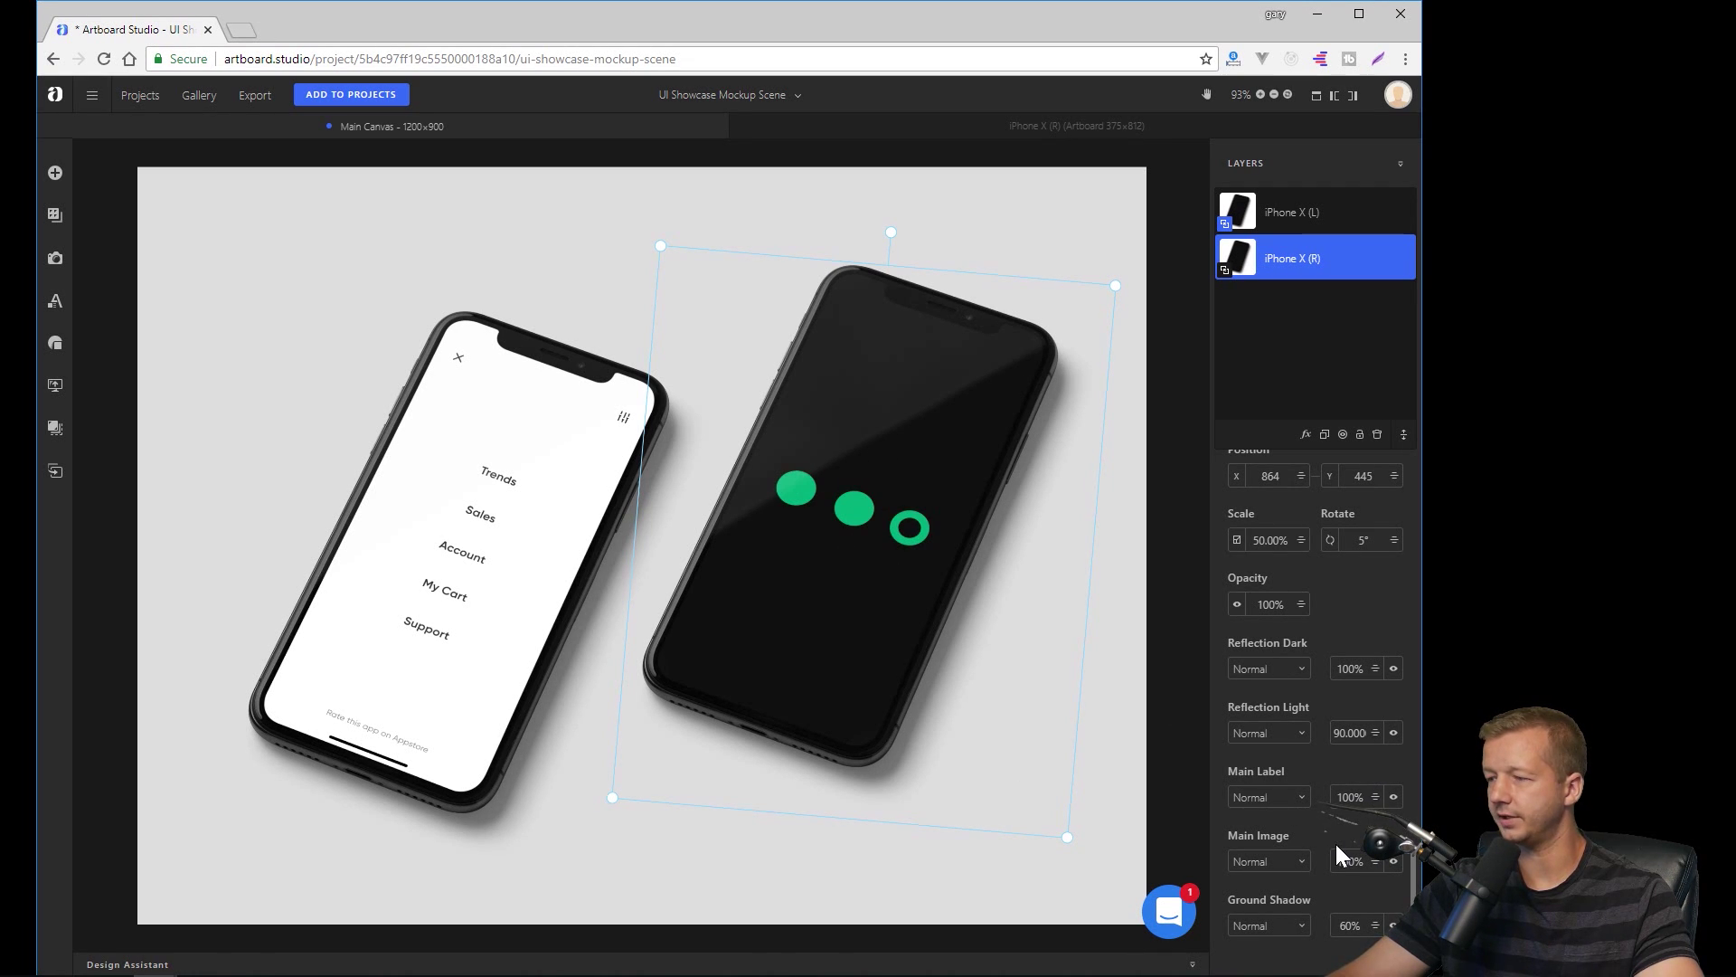
# - Review the iPhone X (R)'s dark reflection and ground shadow blend modes, try changing the shadow opacity, and deselect the phone
pyautogui.click(1301, 671)
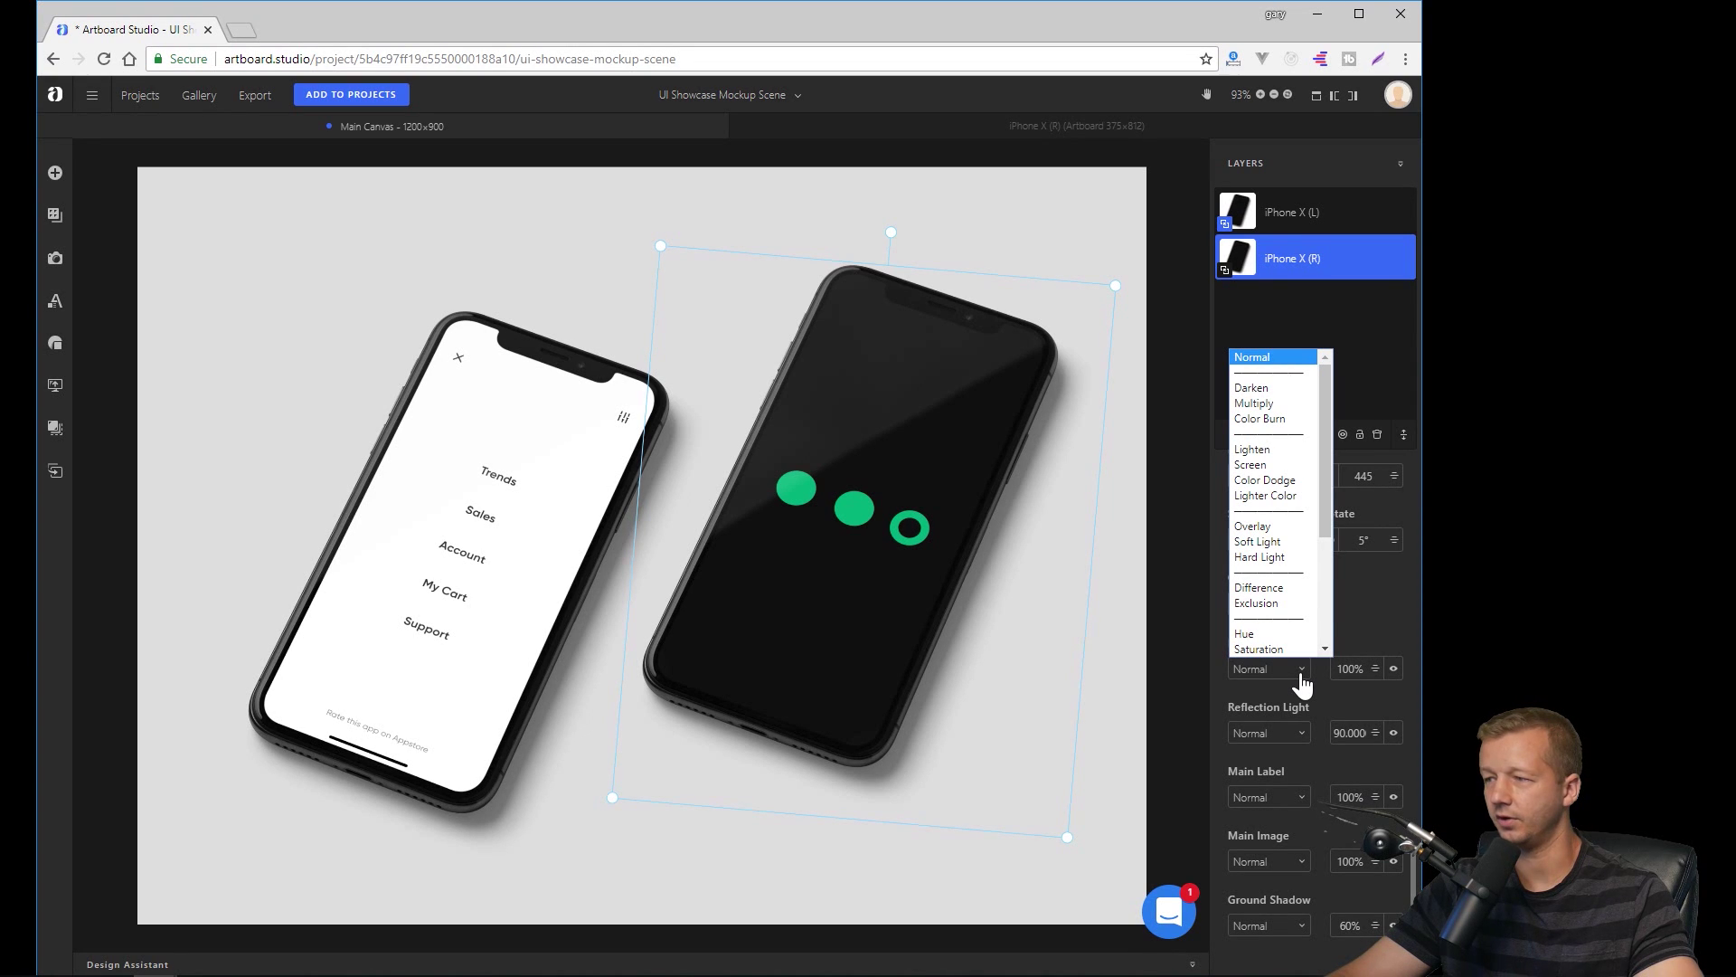
pyautogui.click(1301, 673)
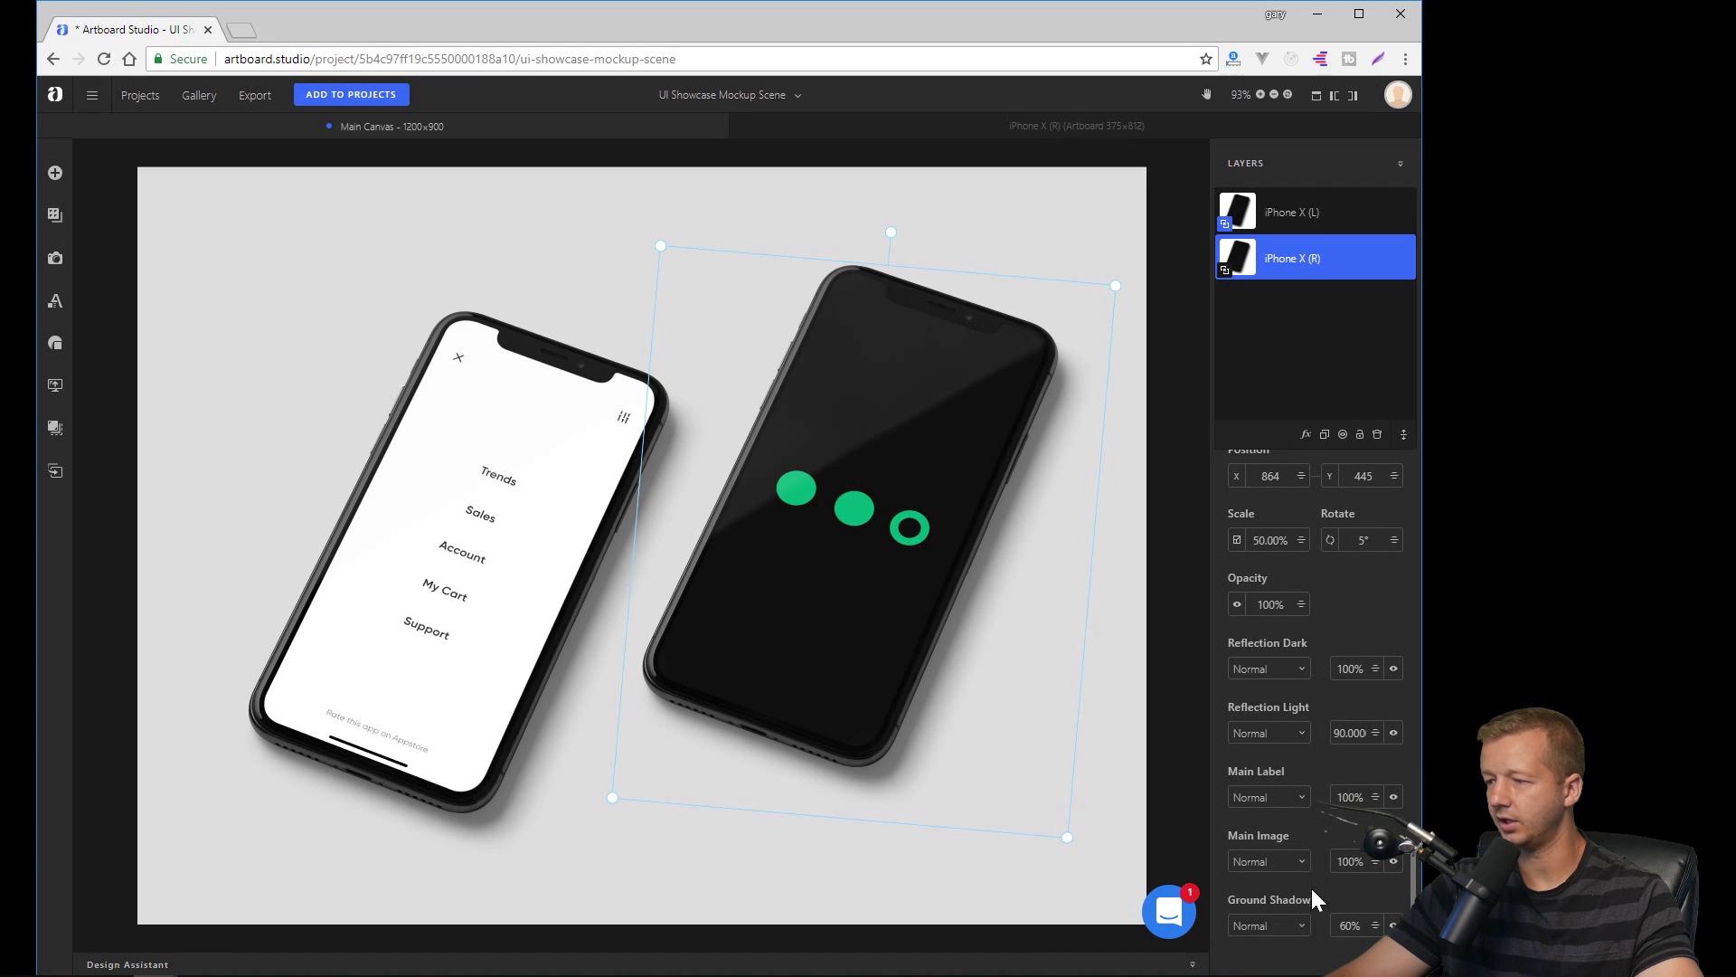
pyautogui.click(1303, 925)
pyautogui.click(1305, 934)
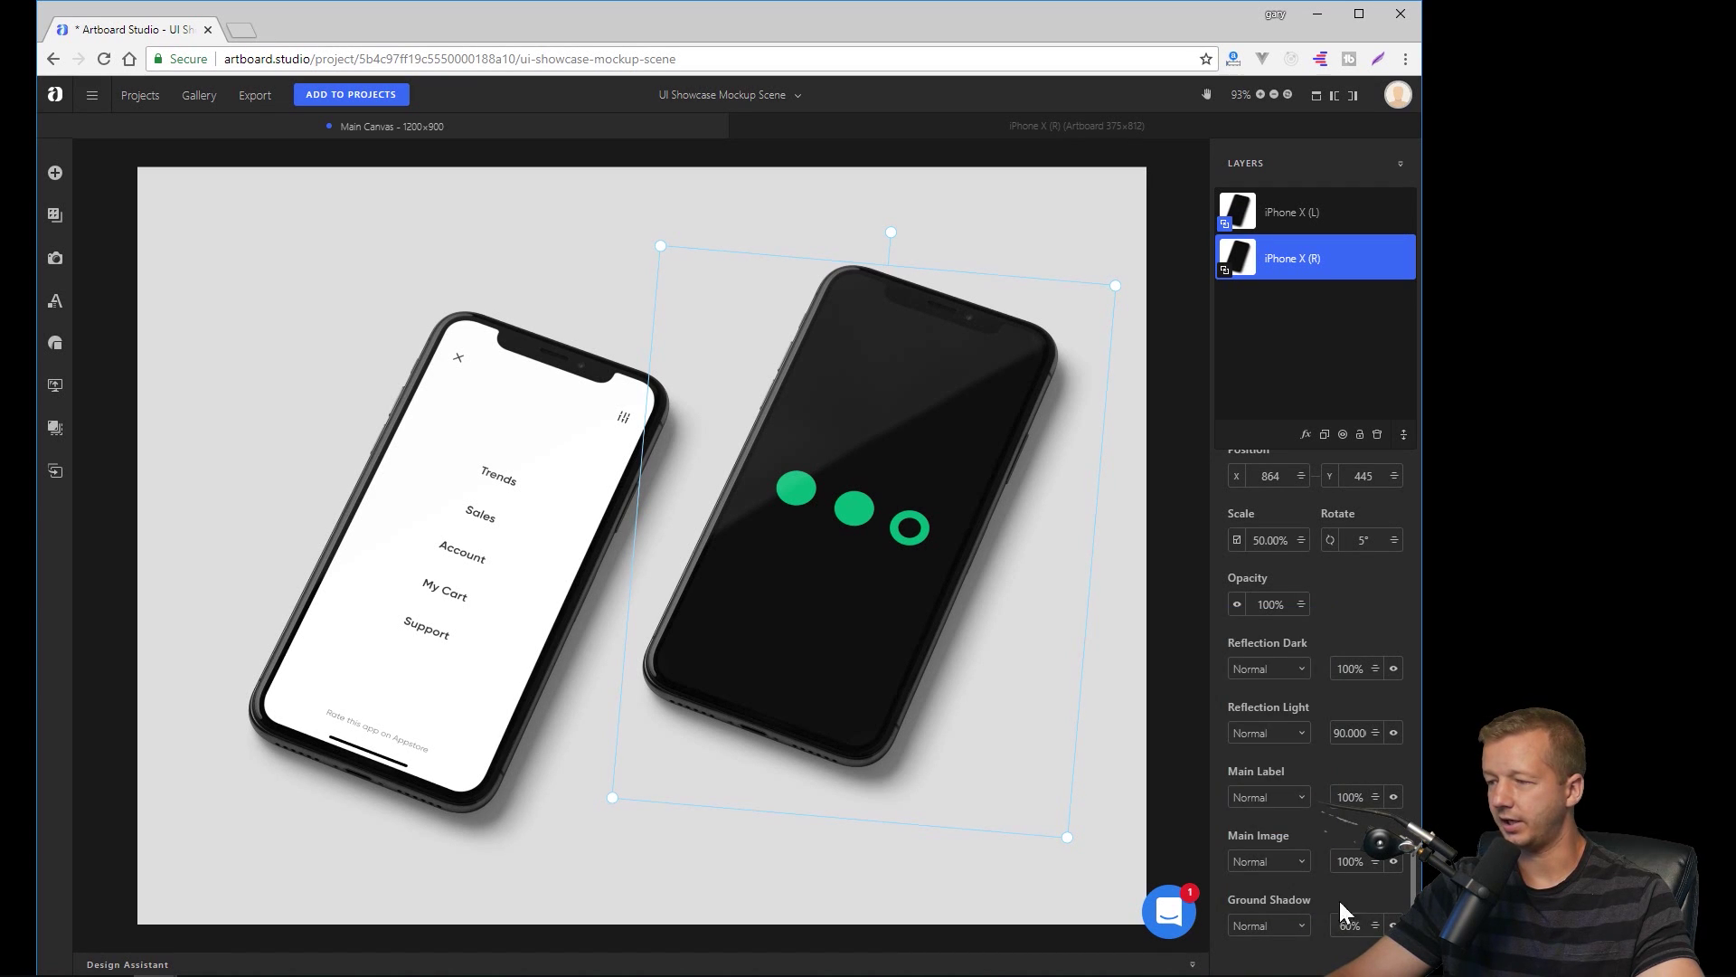
pyautogui.moveTo(1376, 905); pyautogui.dragTo(1394, 866)
pyautogui.click(1084, 160)
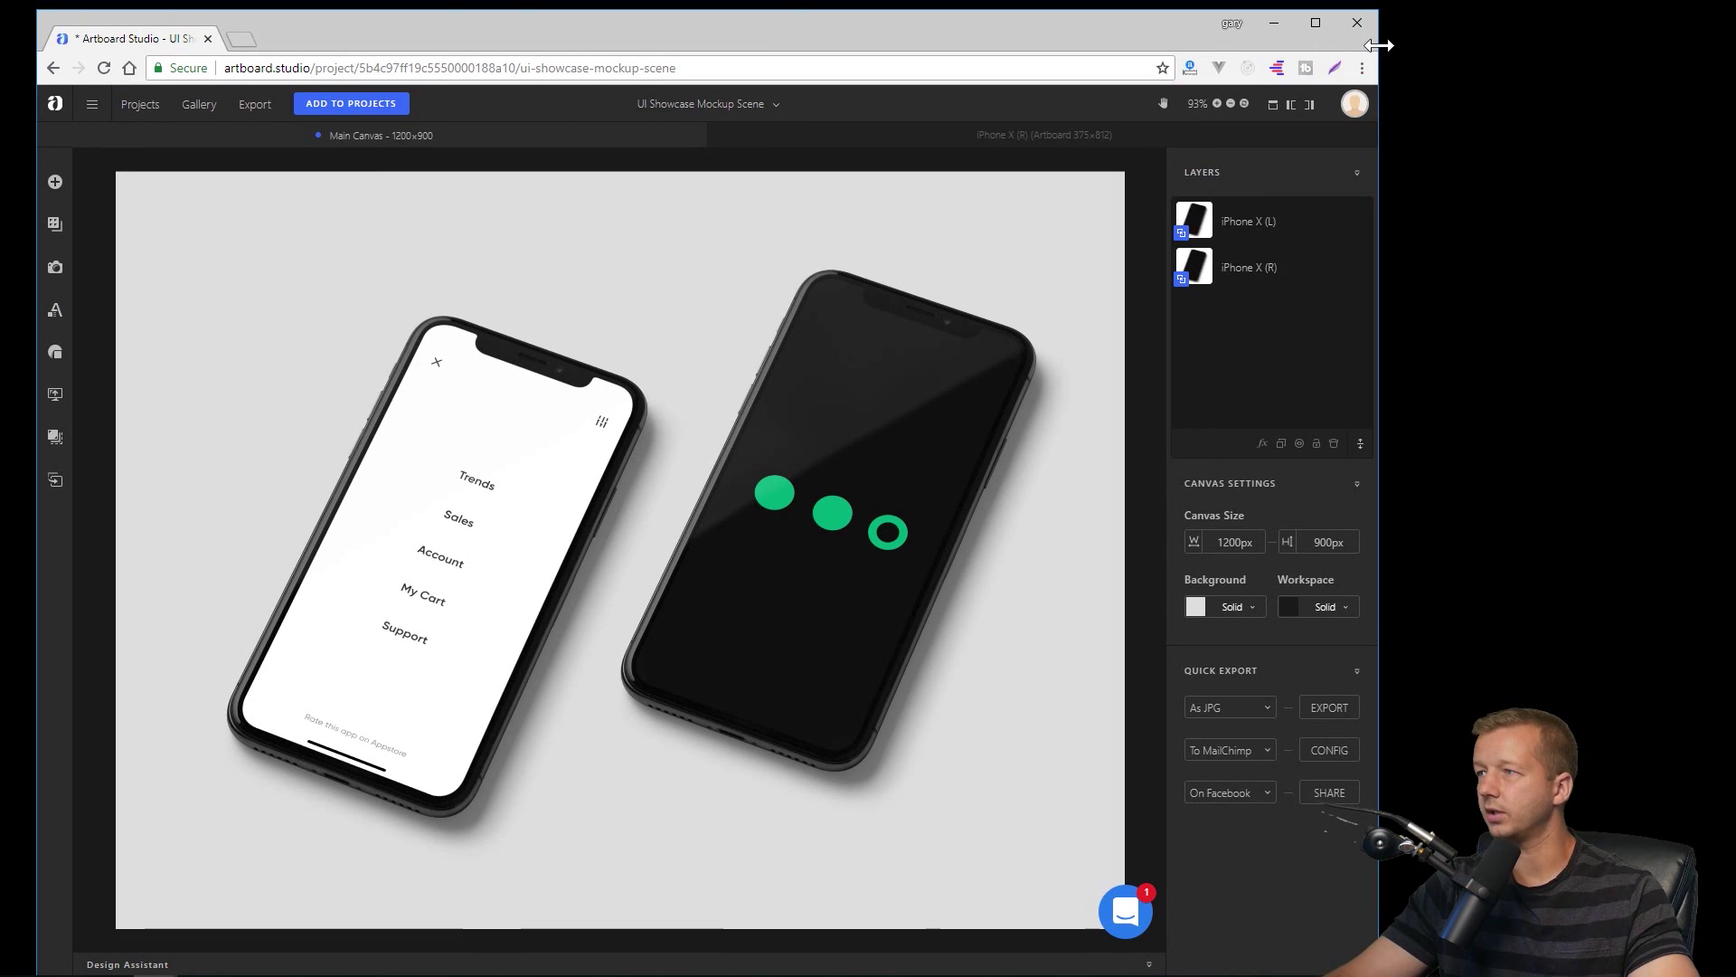
# - Maximize the browser window and look through the mockup item packs from Print down to Misc
pyautogui.doubleClick(784, 19)
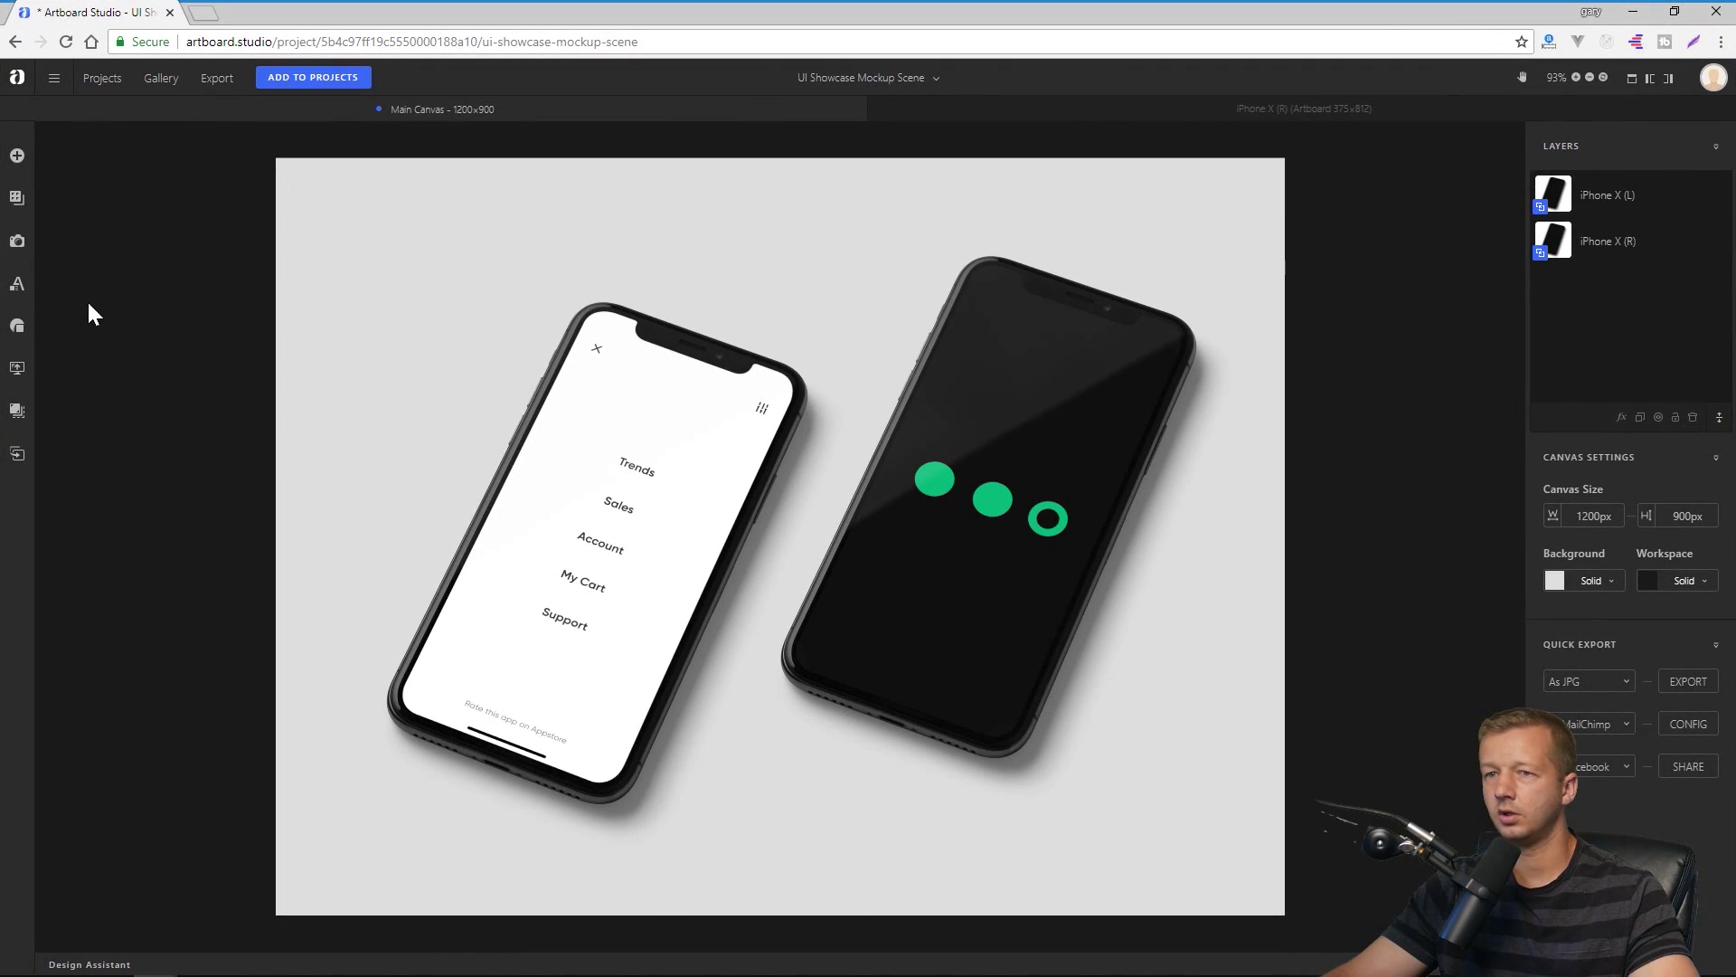
pyautogui.click(18, 161)
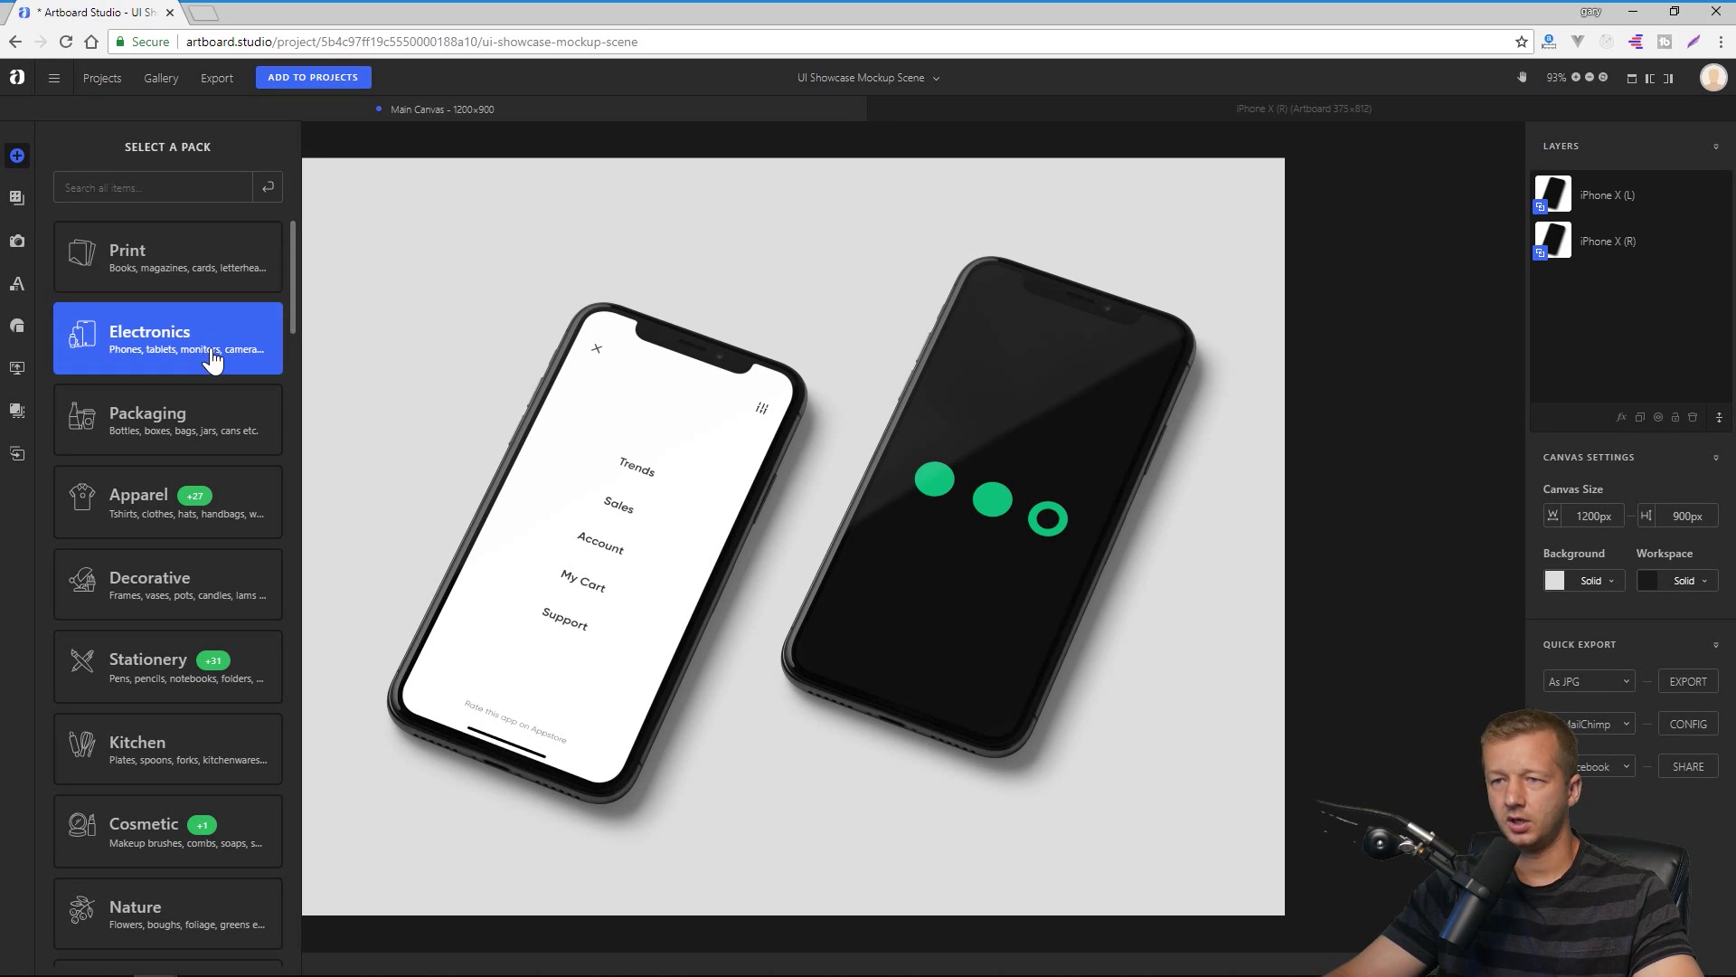
pyautogui.scroll(-4, 208, 506)
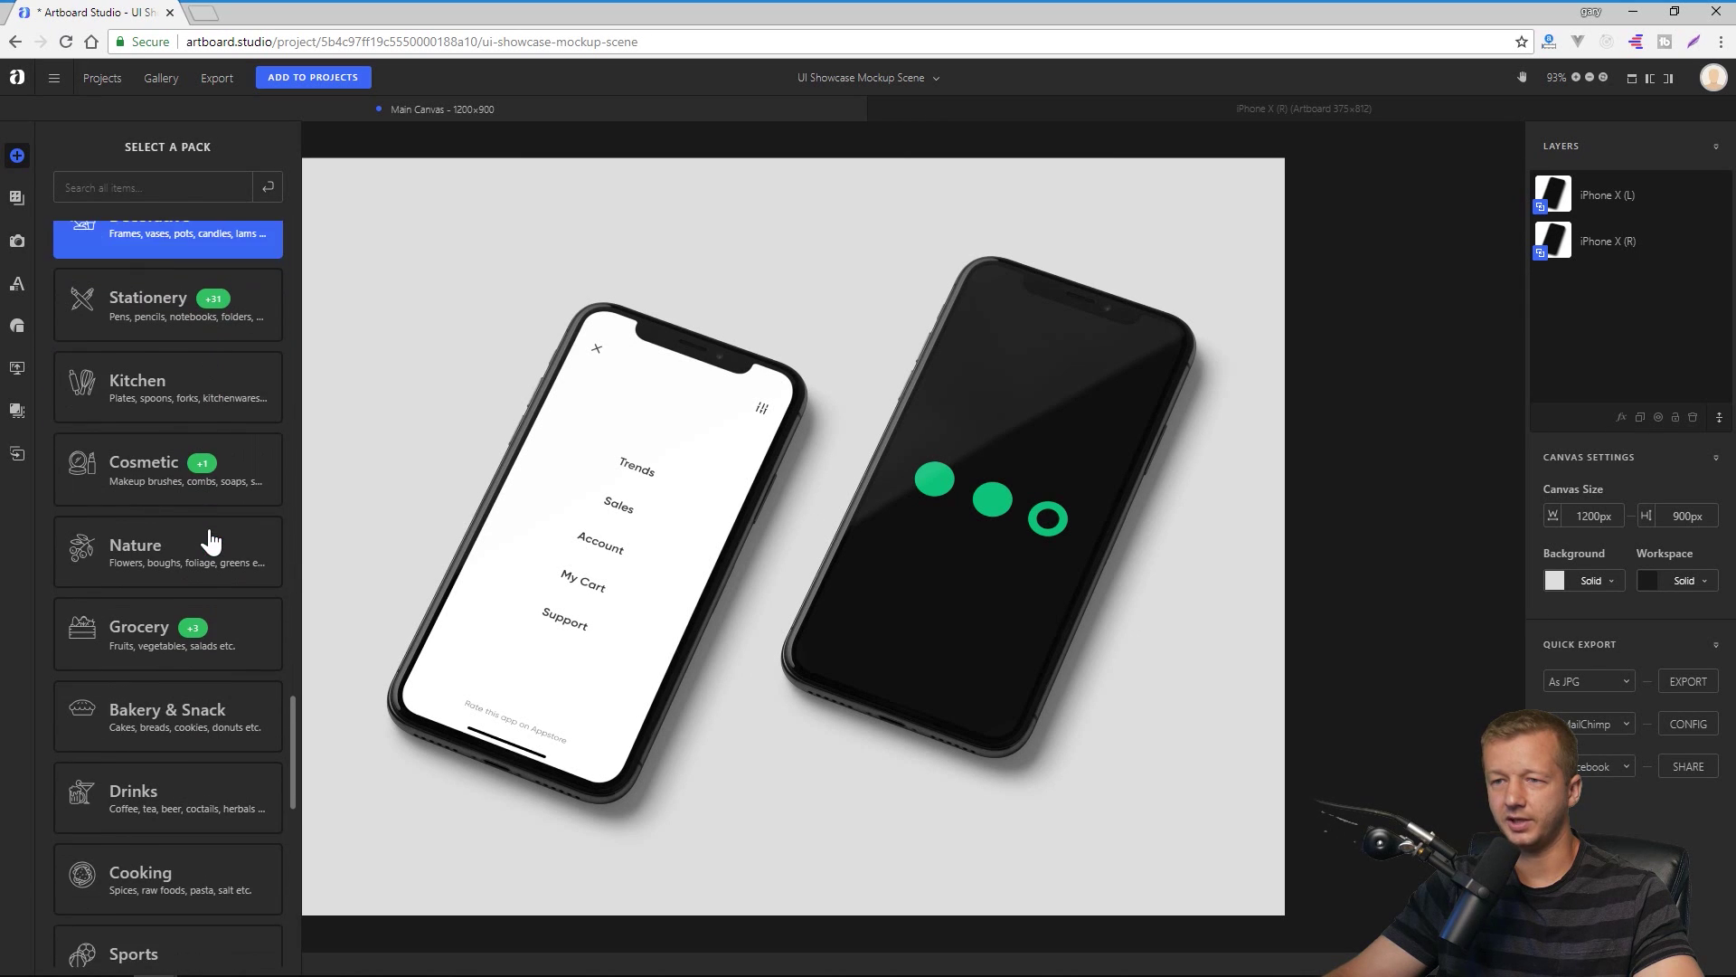
pyautogui.scroll(-2, 212, 542)
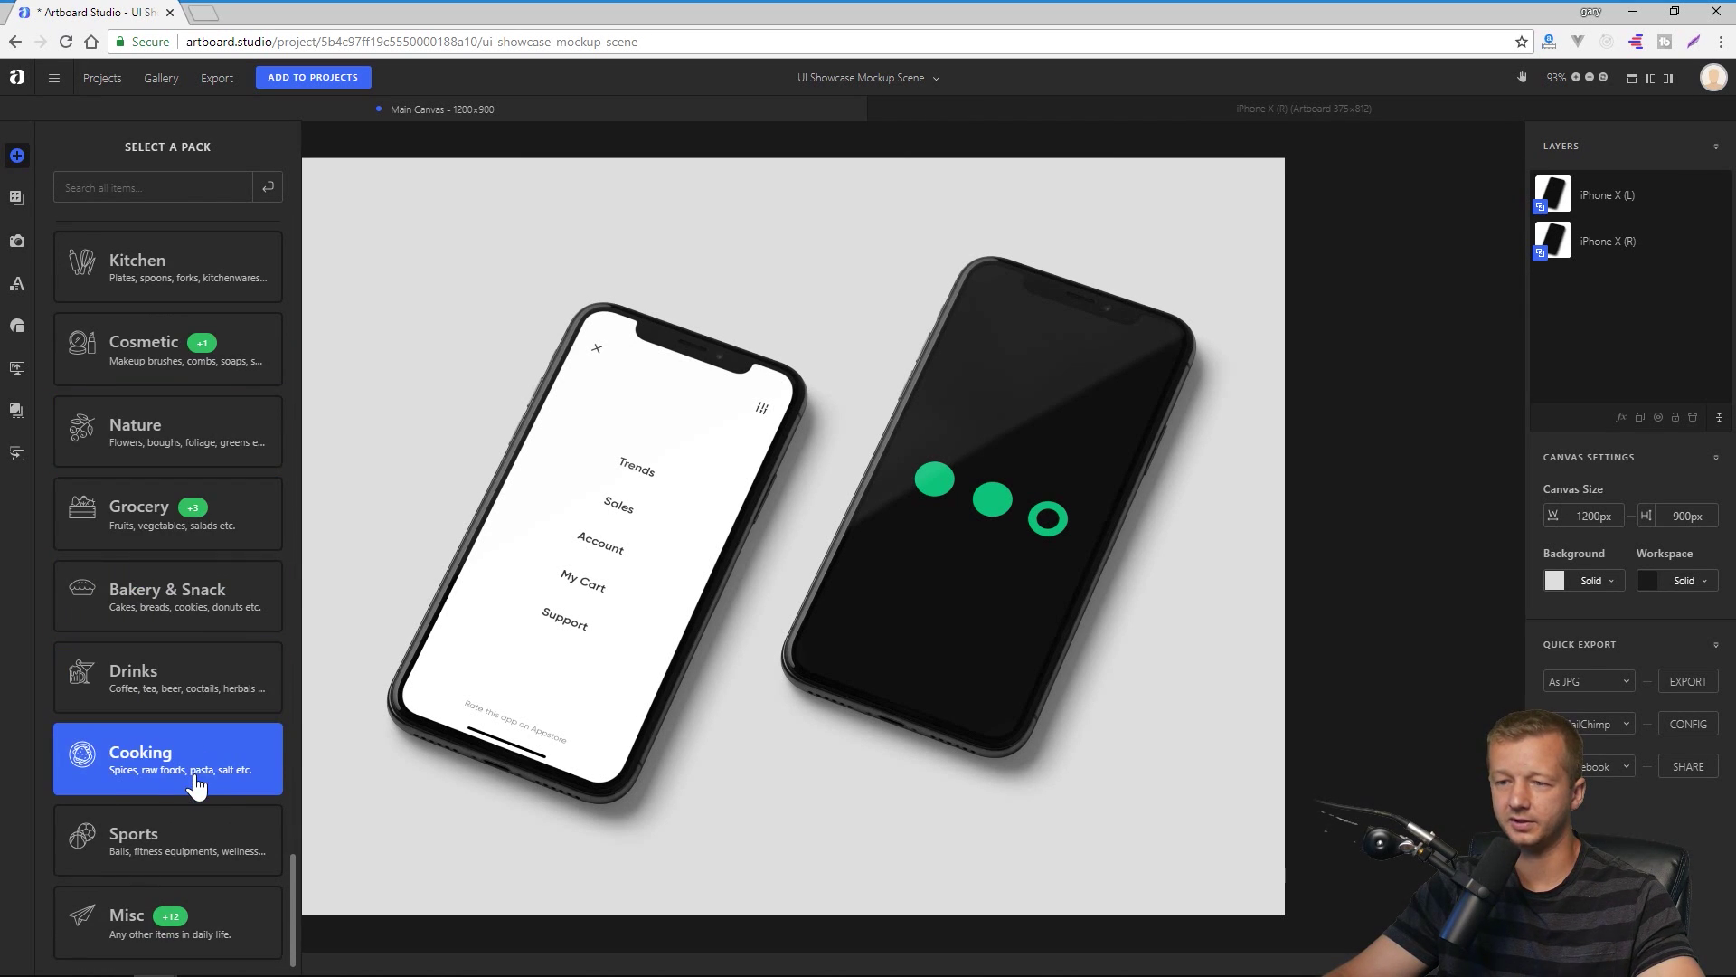
pyautogui.scroll(6, 184, 842)
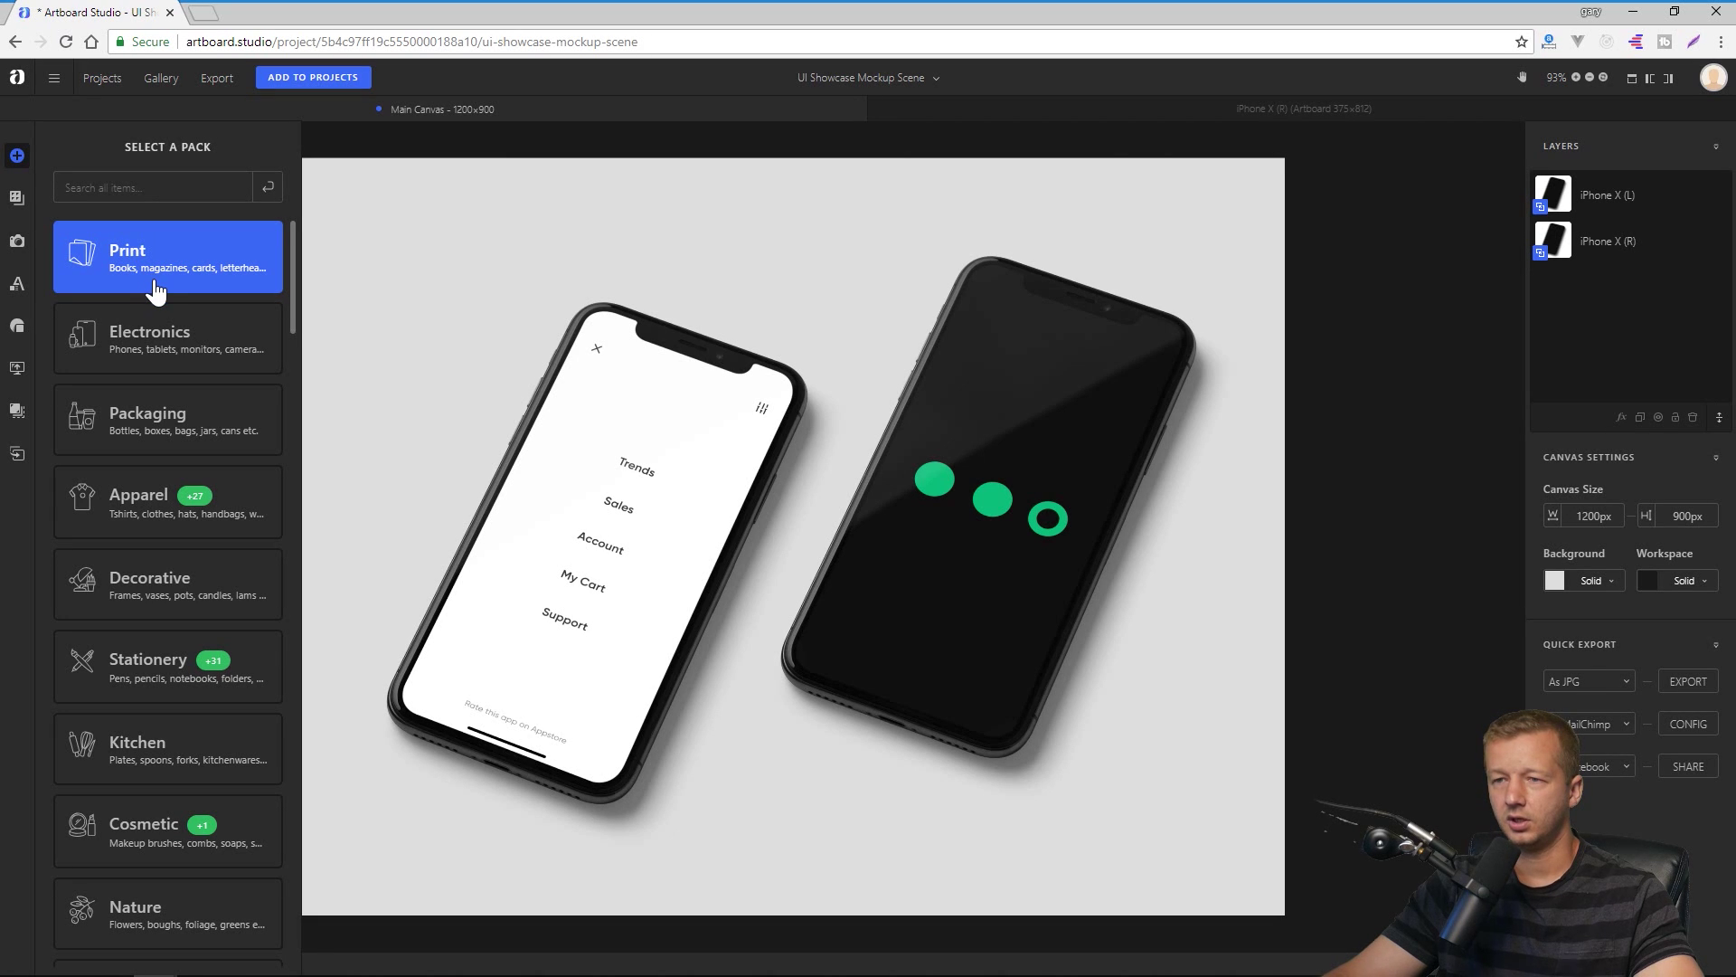
# - Add the Wacom Pen from the Electronics pack's front view and position it between the two phones near the canvas's lower edge
pyautogui.click(152, 331)
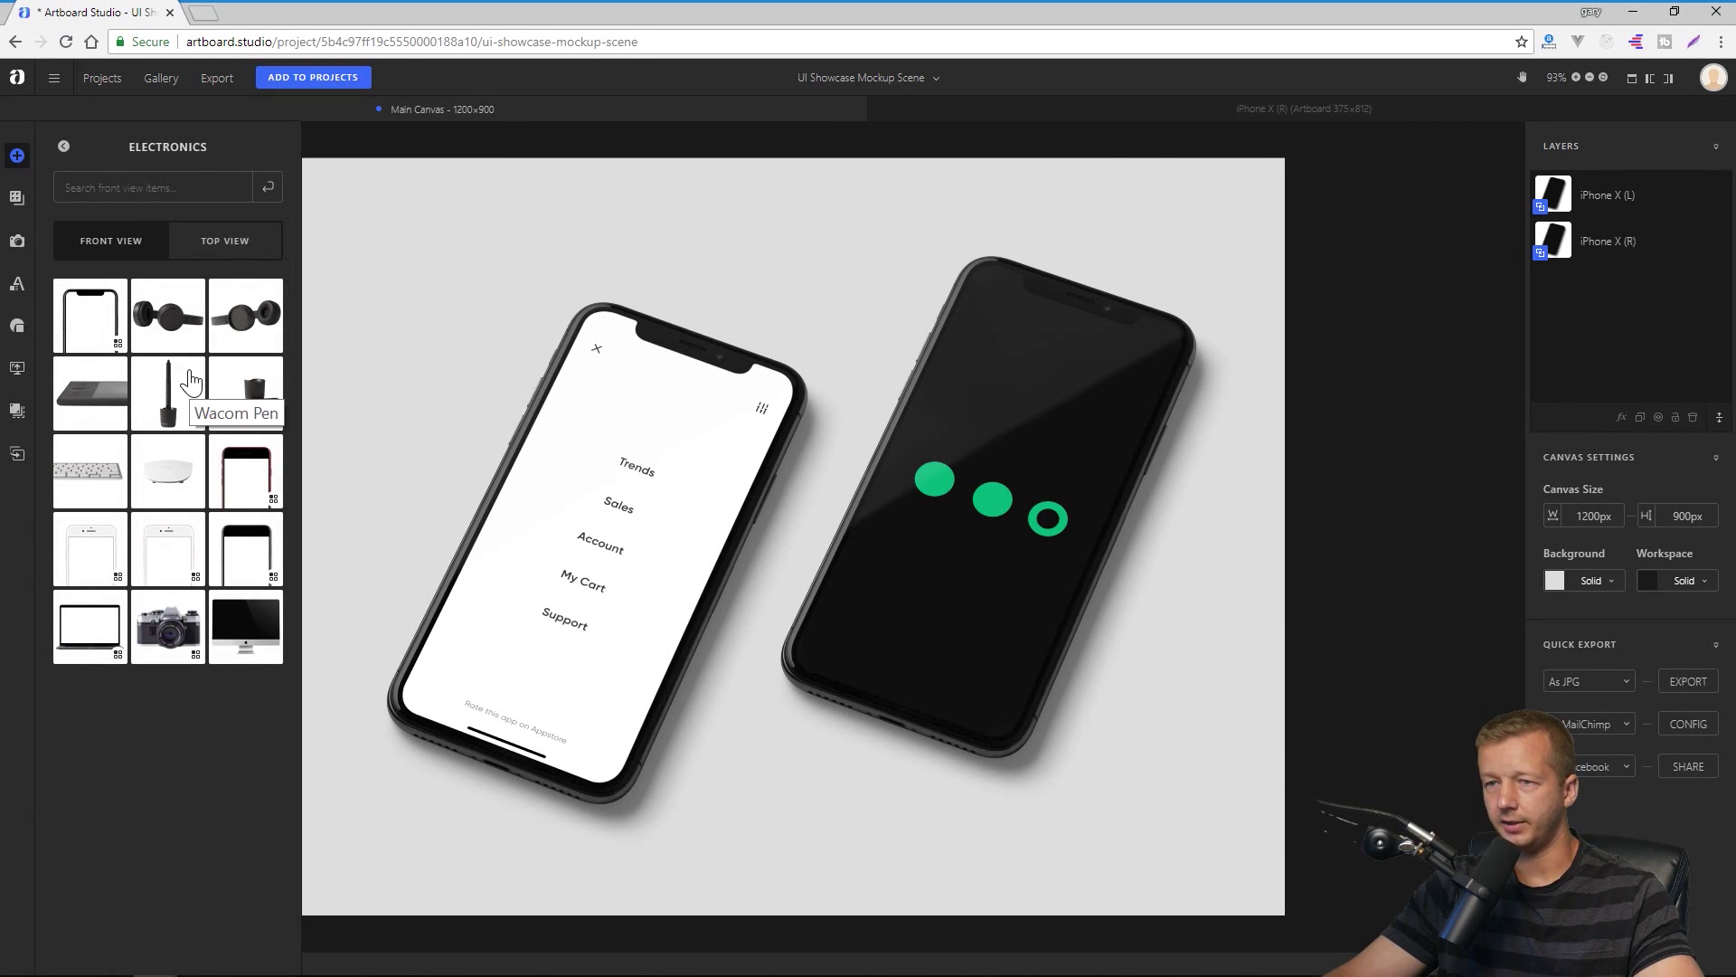
pyautogui.click(167, 418)
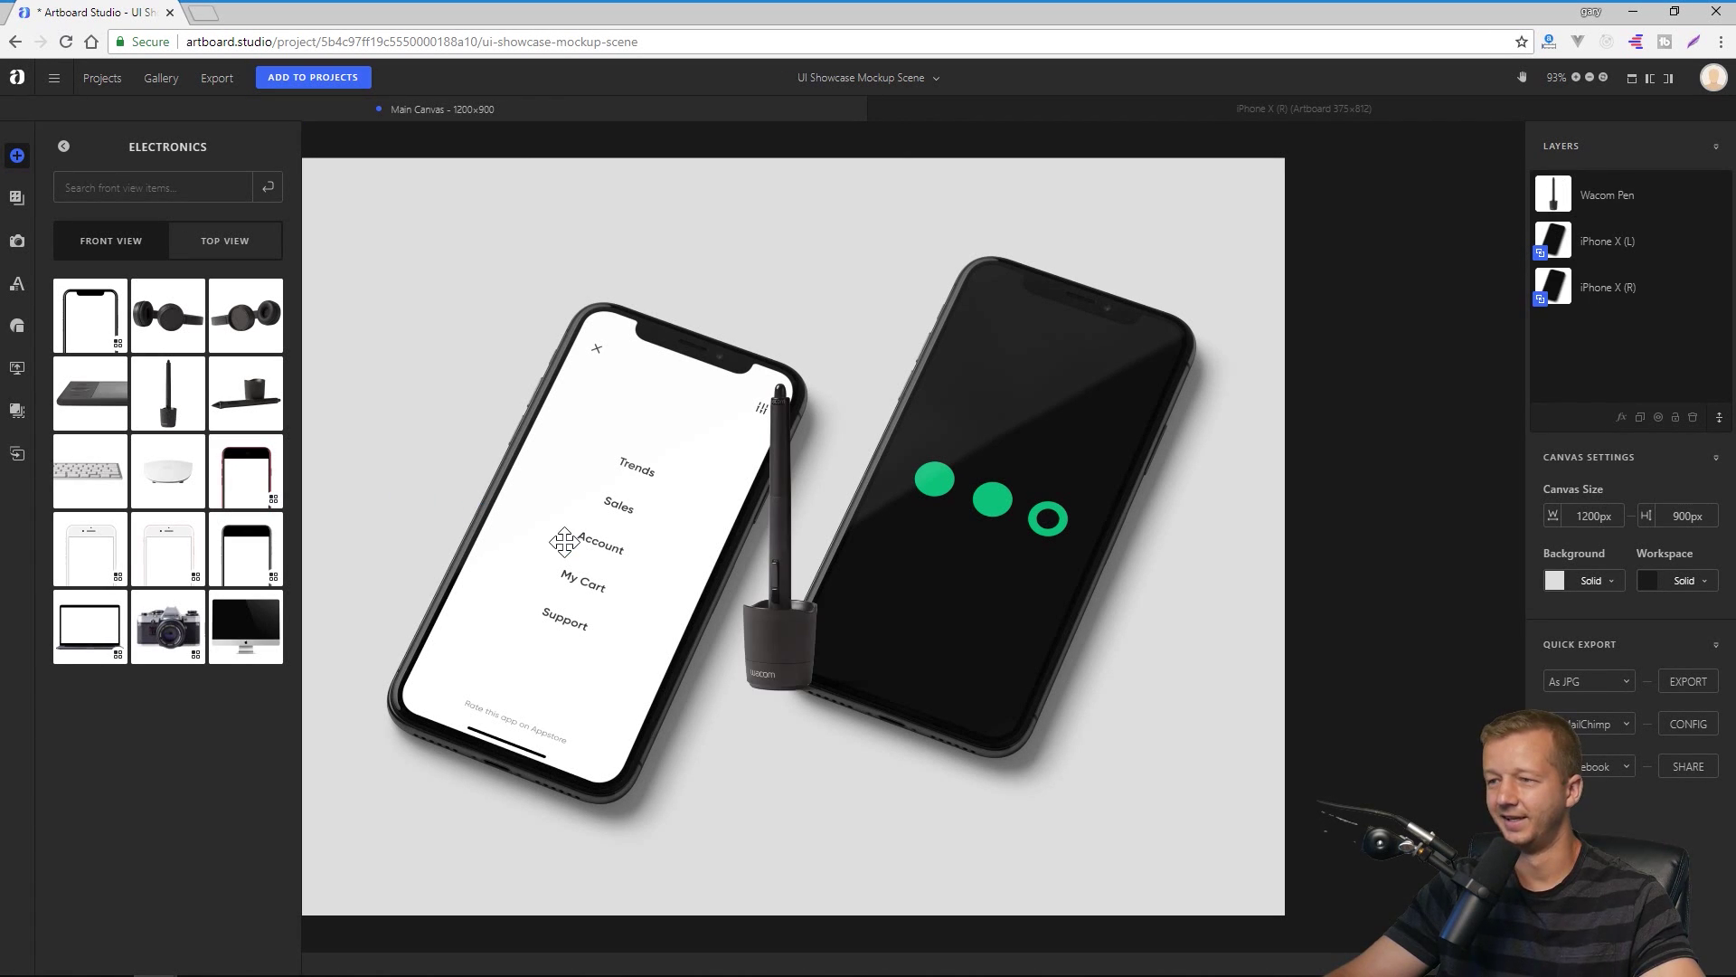
pyautogui.moveTo(796, 637); pyautogui.dragTo(1117, 805)
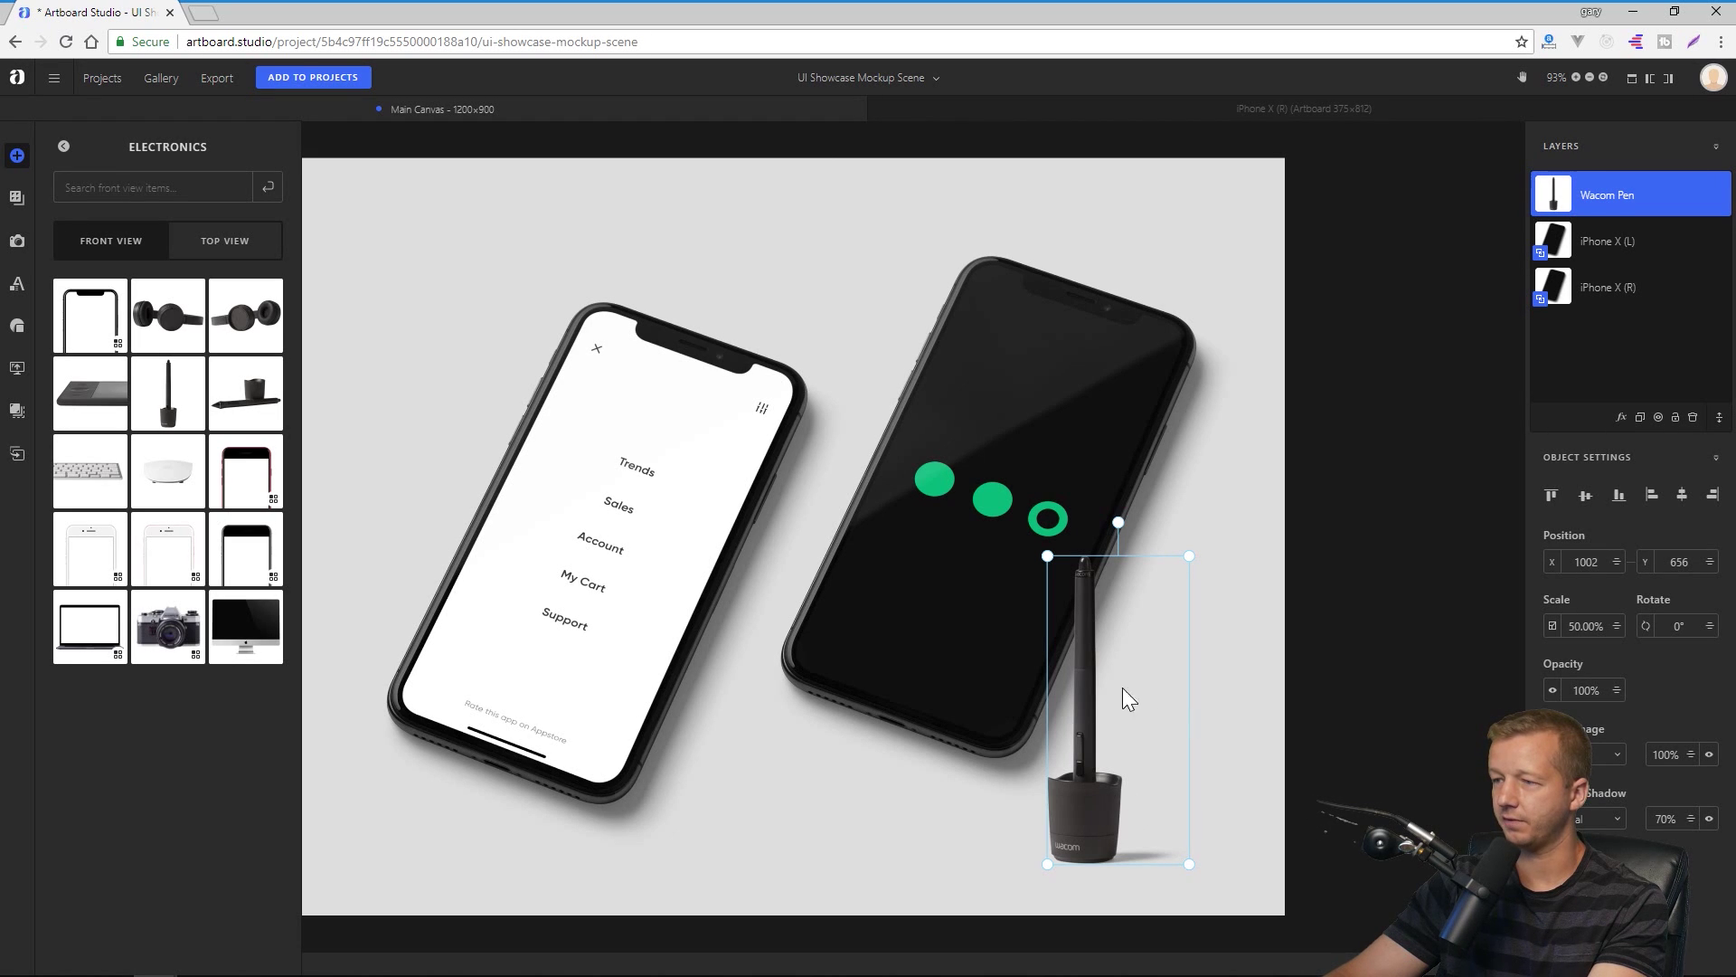
pyautogui.moveTo(1085, 806); pyautogui.dragTo(776, 824)
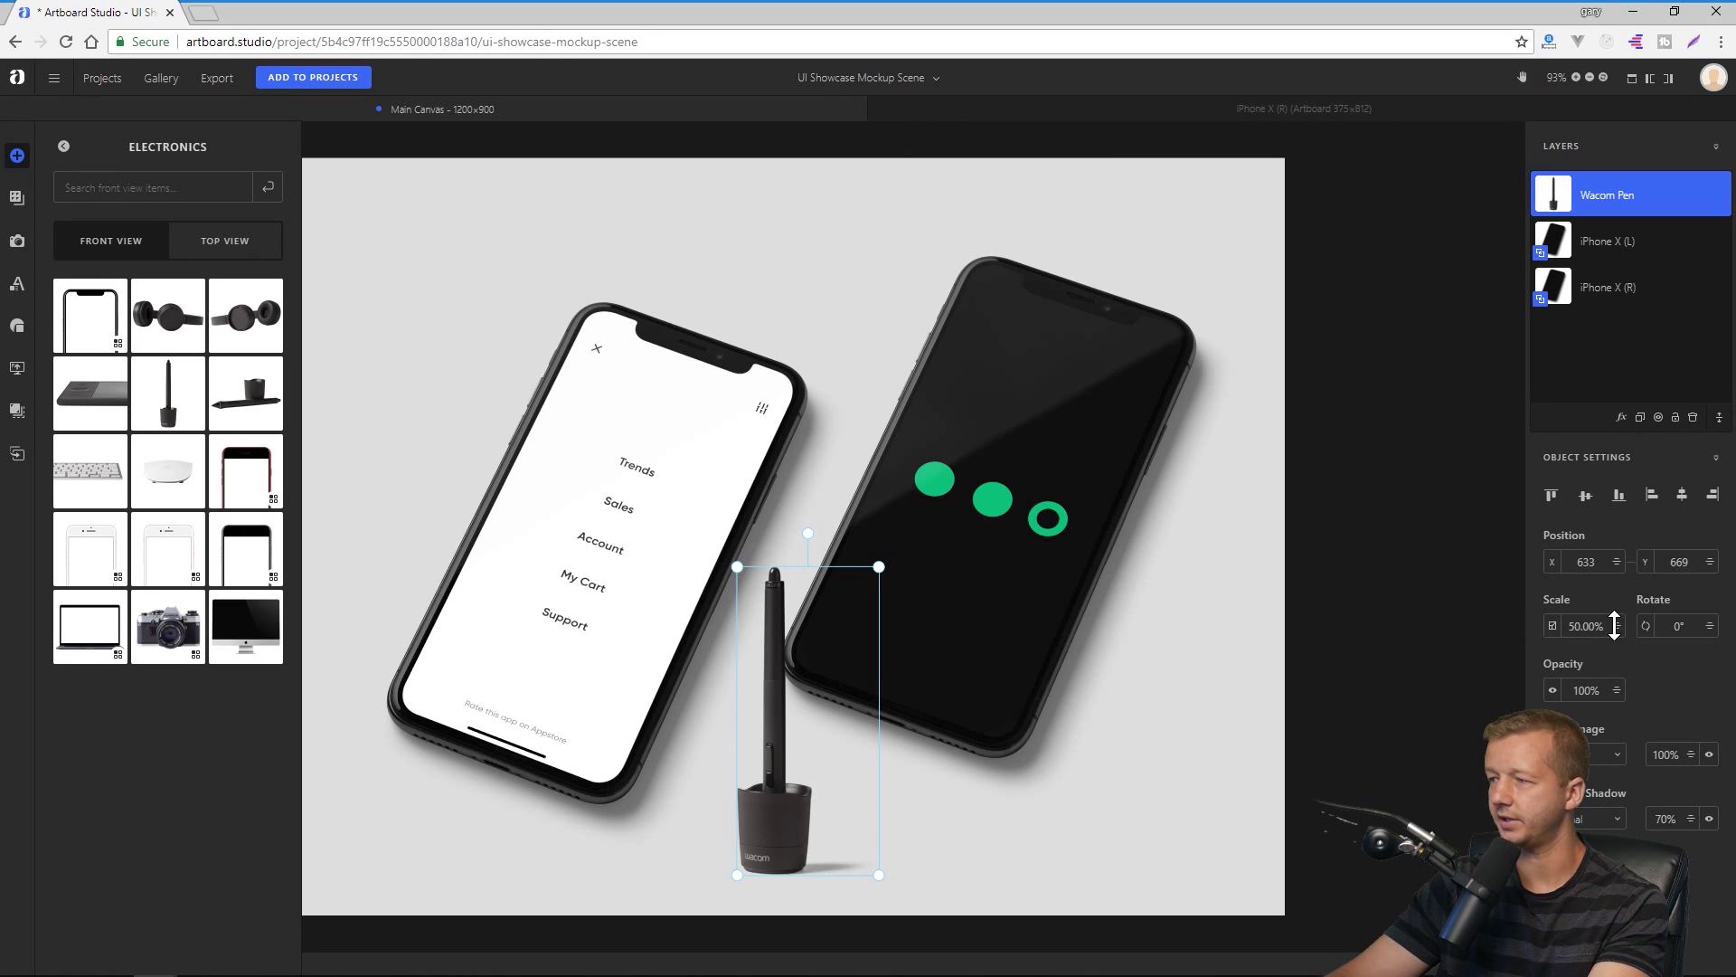
# - Scale the Wacom Pen up to 66.20%, shift it upward between the phones, and delete it
pyautogui.moveTo(1614, 626); pyautogui.dragTo(1563, 497)
pyautogui.moveTo(756, 848); pyautogui.dragTo(762, 777)
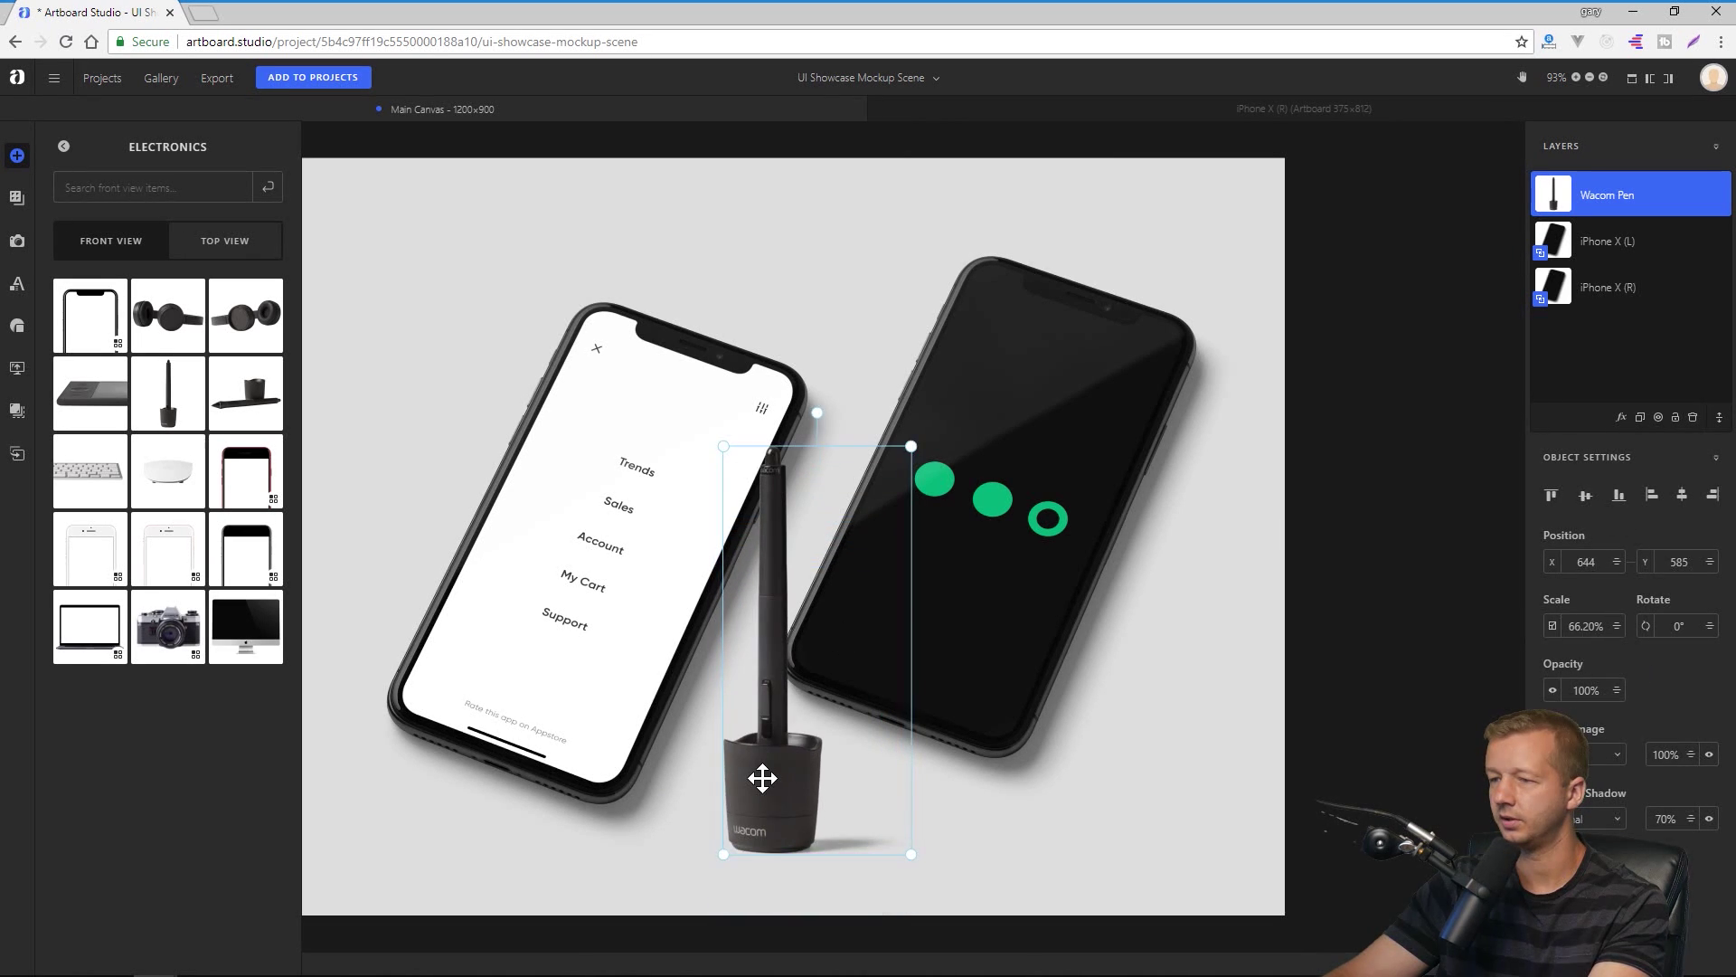
pyautogui.press('Delete')
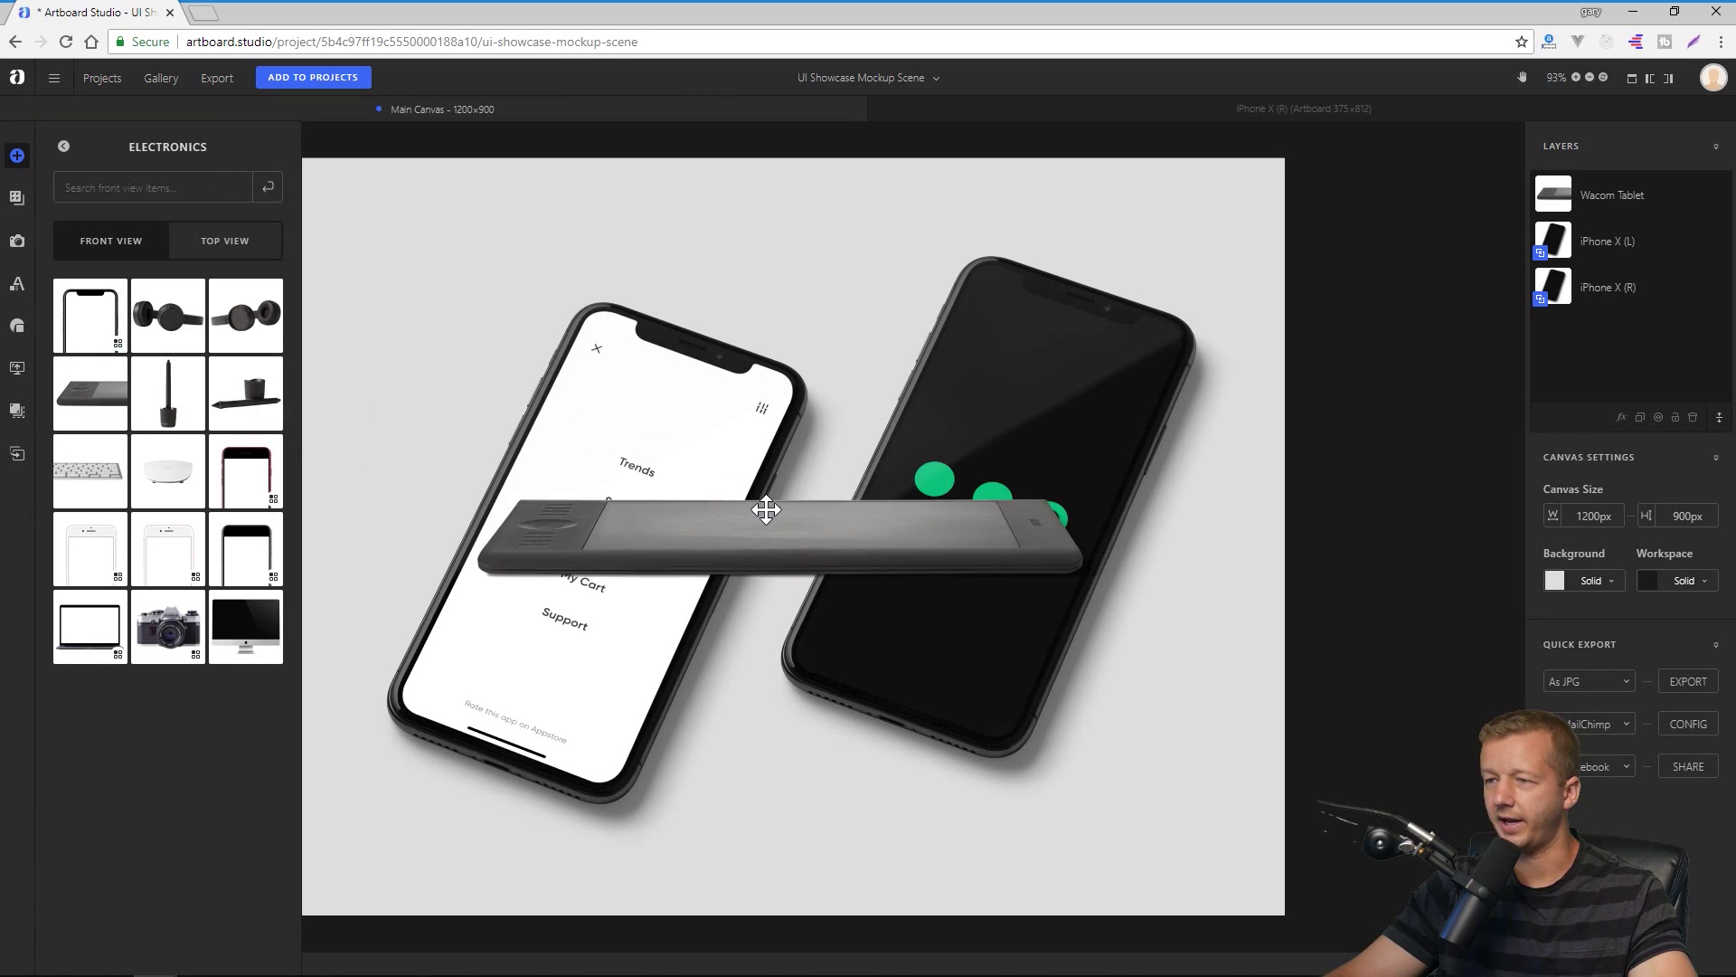
# - Try a Wacom Tablet near the canvas's lower edge, remove it and return to the pack list
pyautogui.moveTo(763, 507); pyautogui.dragTo(858, 889)
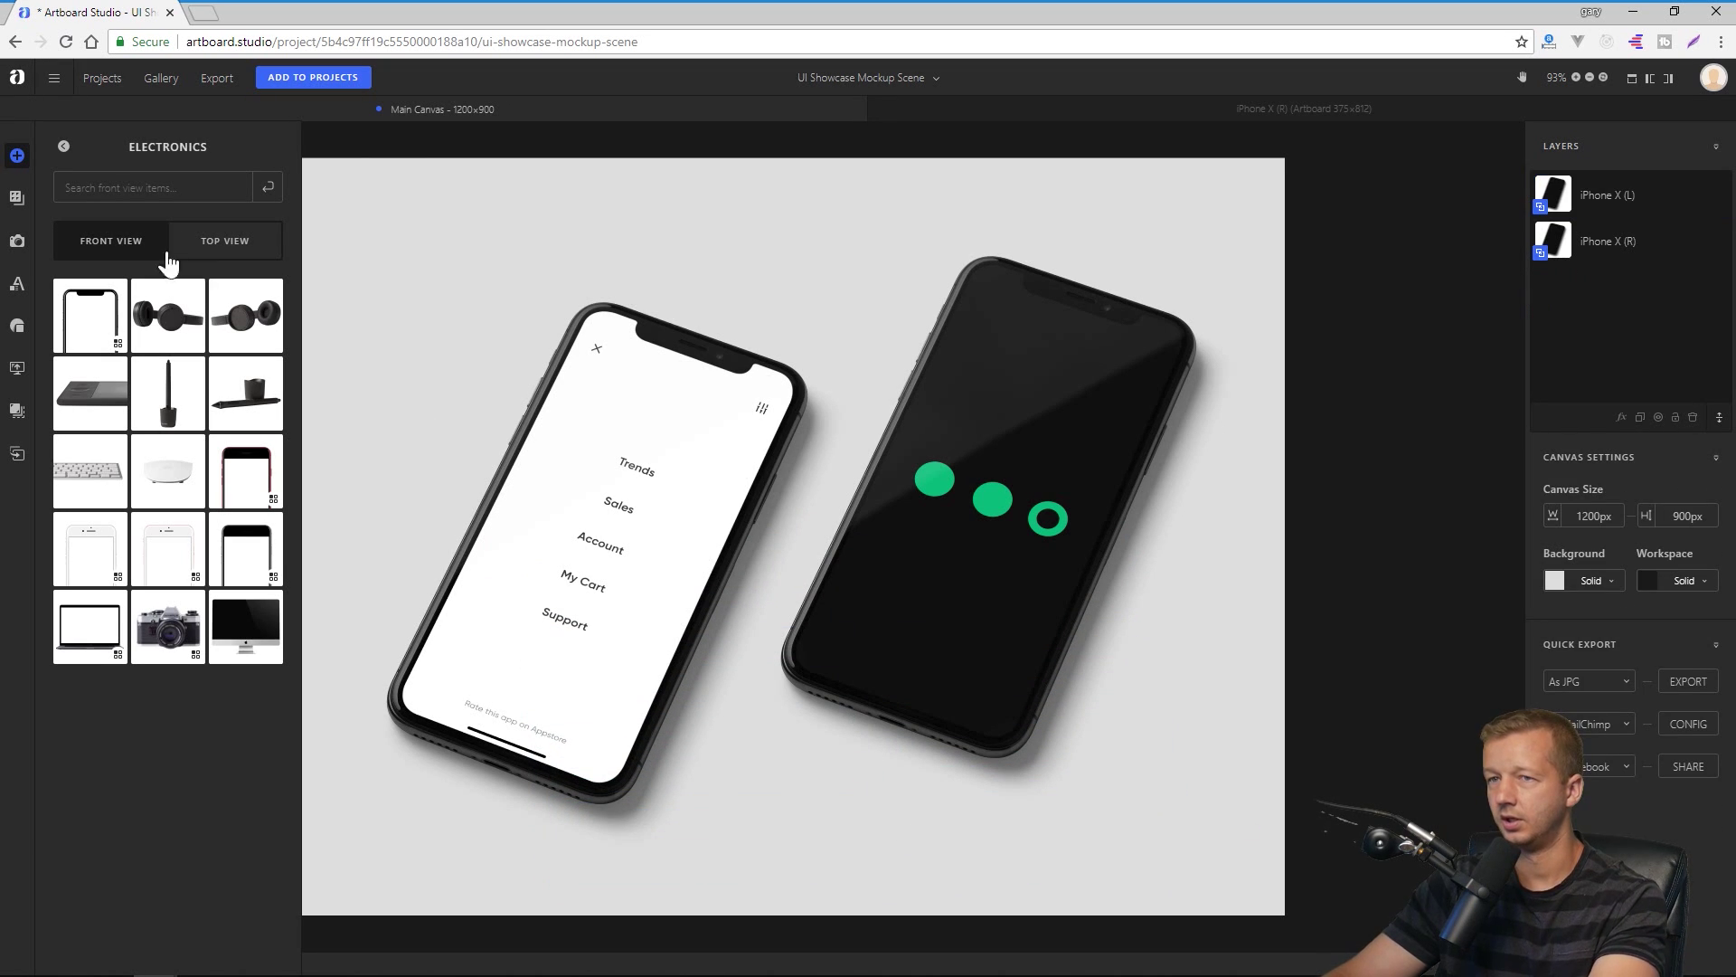
pyautogui.click(60, 147)
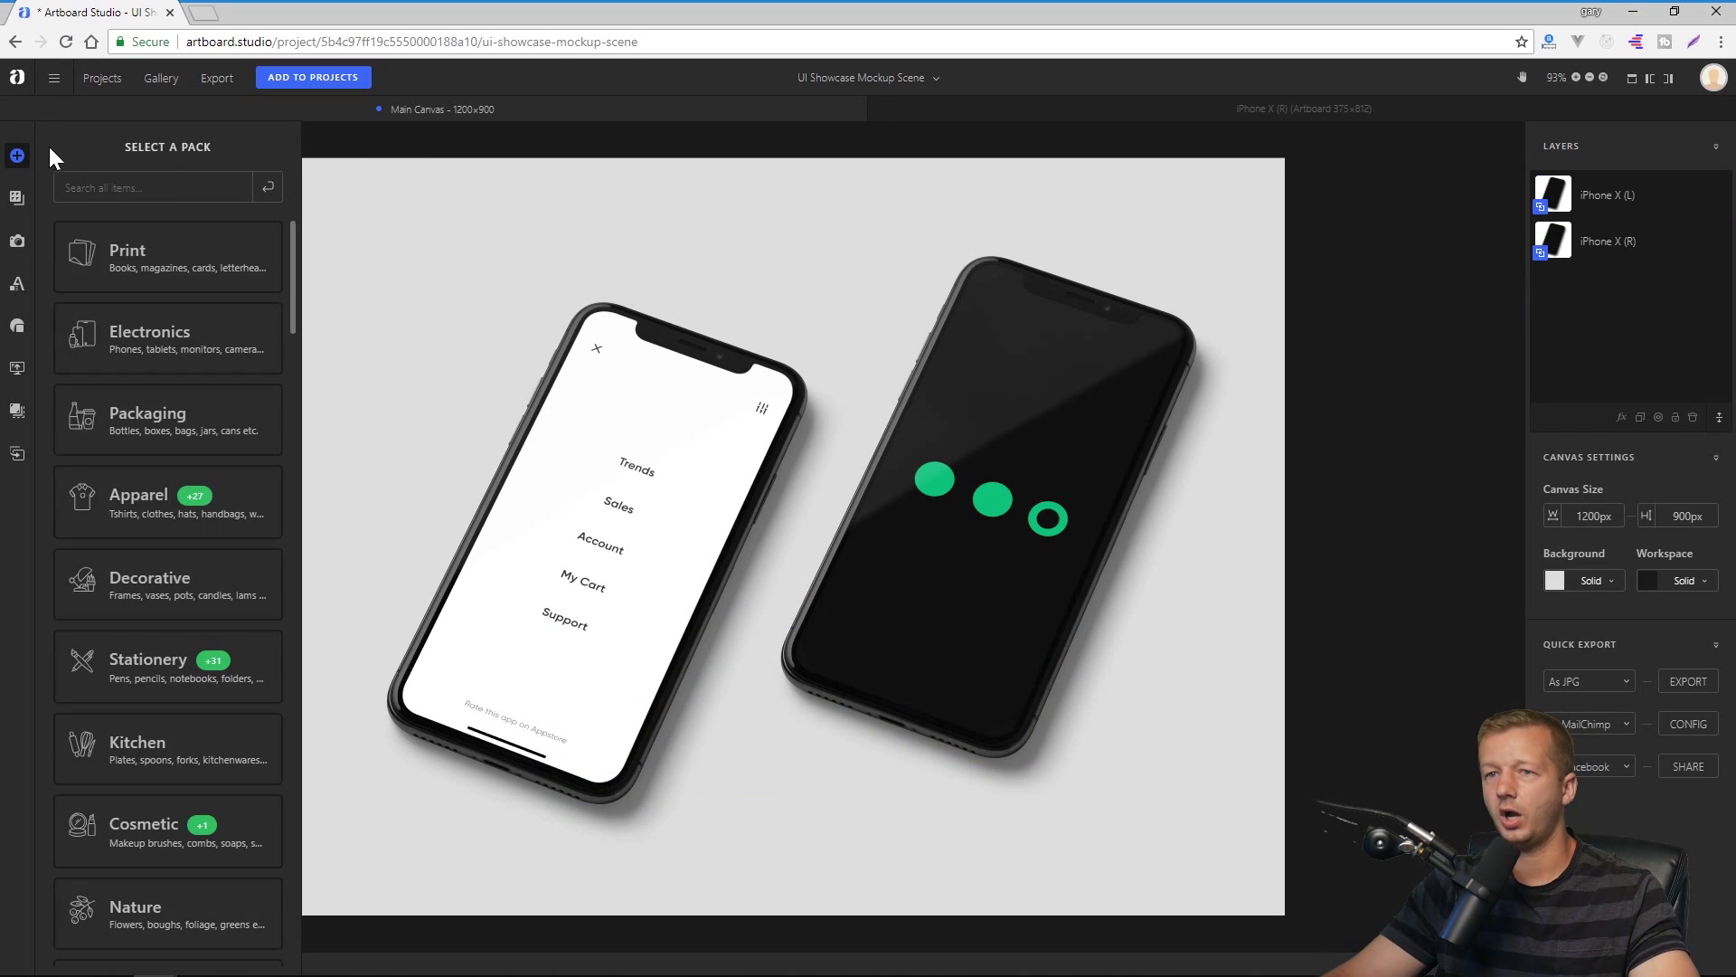
# - Add the Pink Tile surface from the Stone background pack to the canvas
pyautogui.click(18, 198)
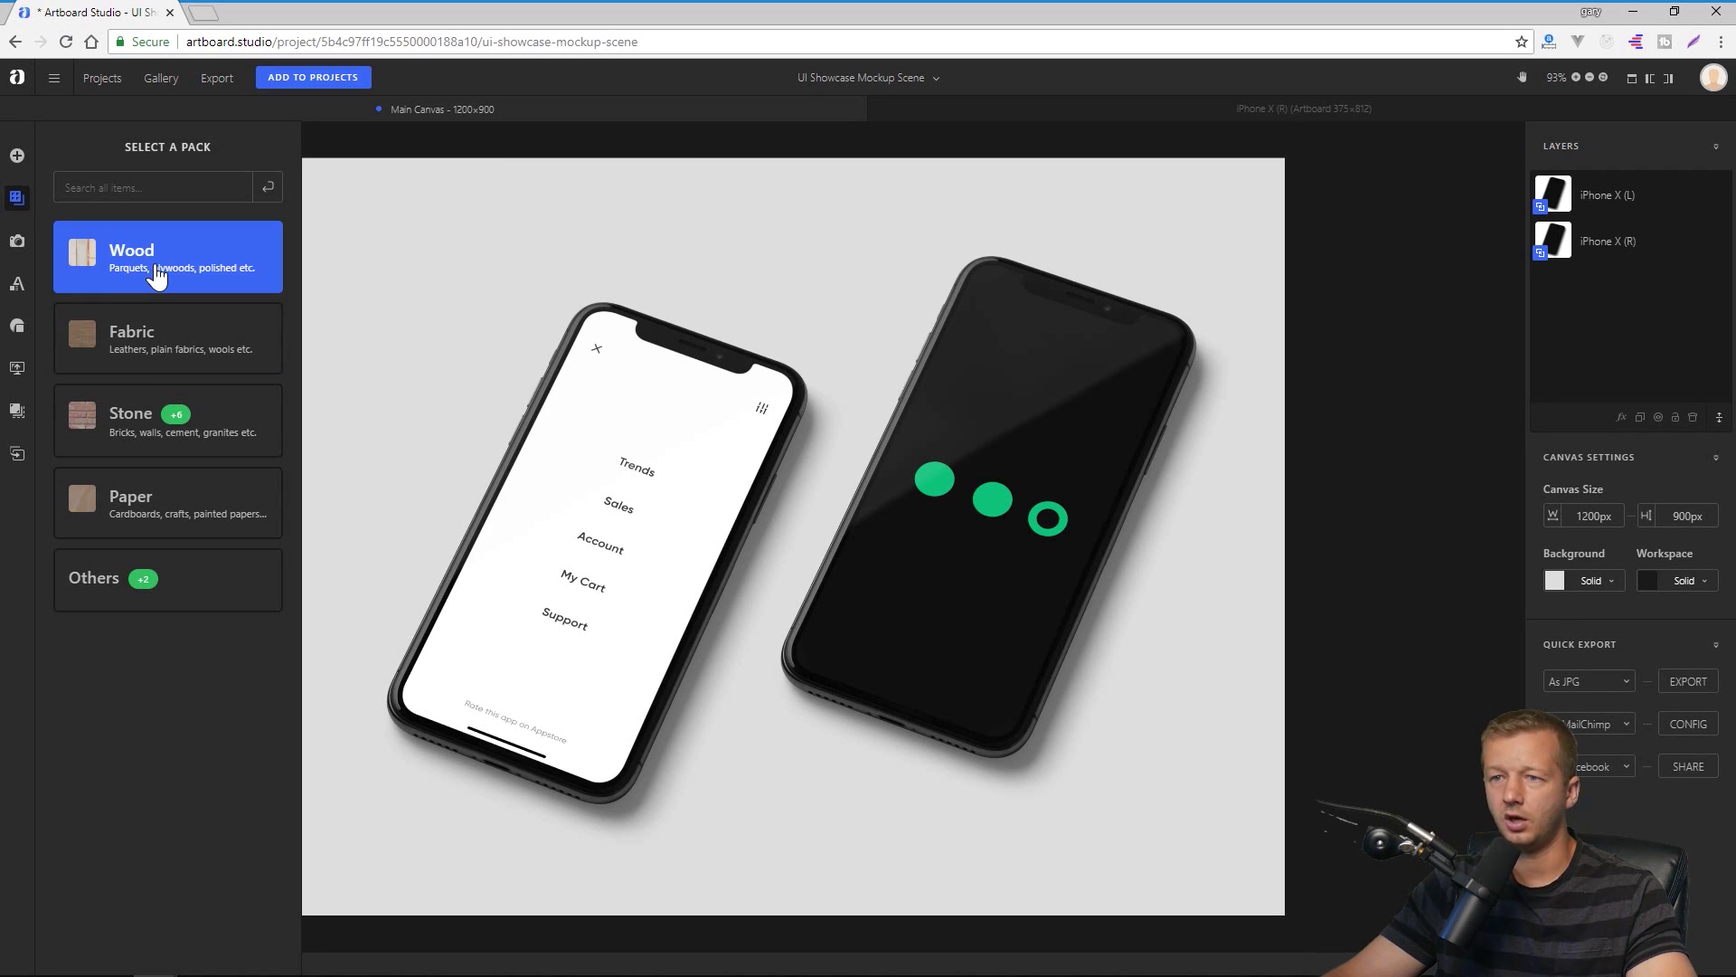
pyautogui.click(163, 429)
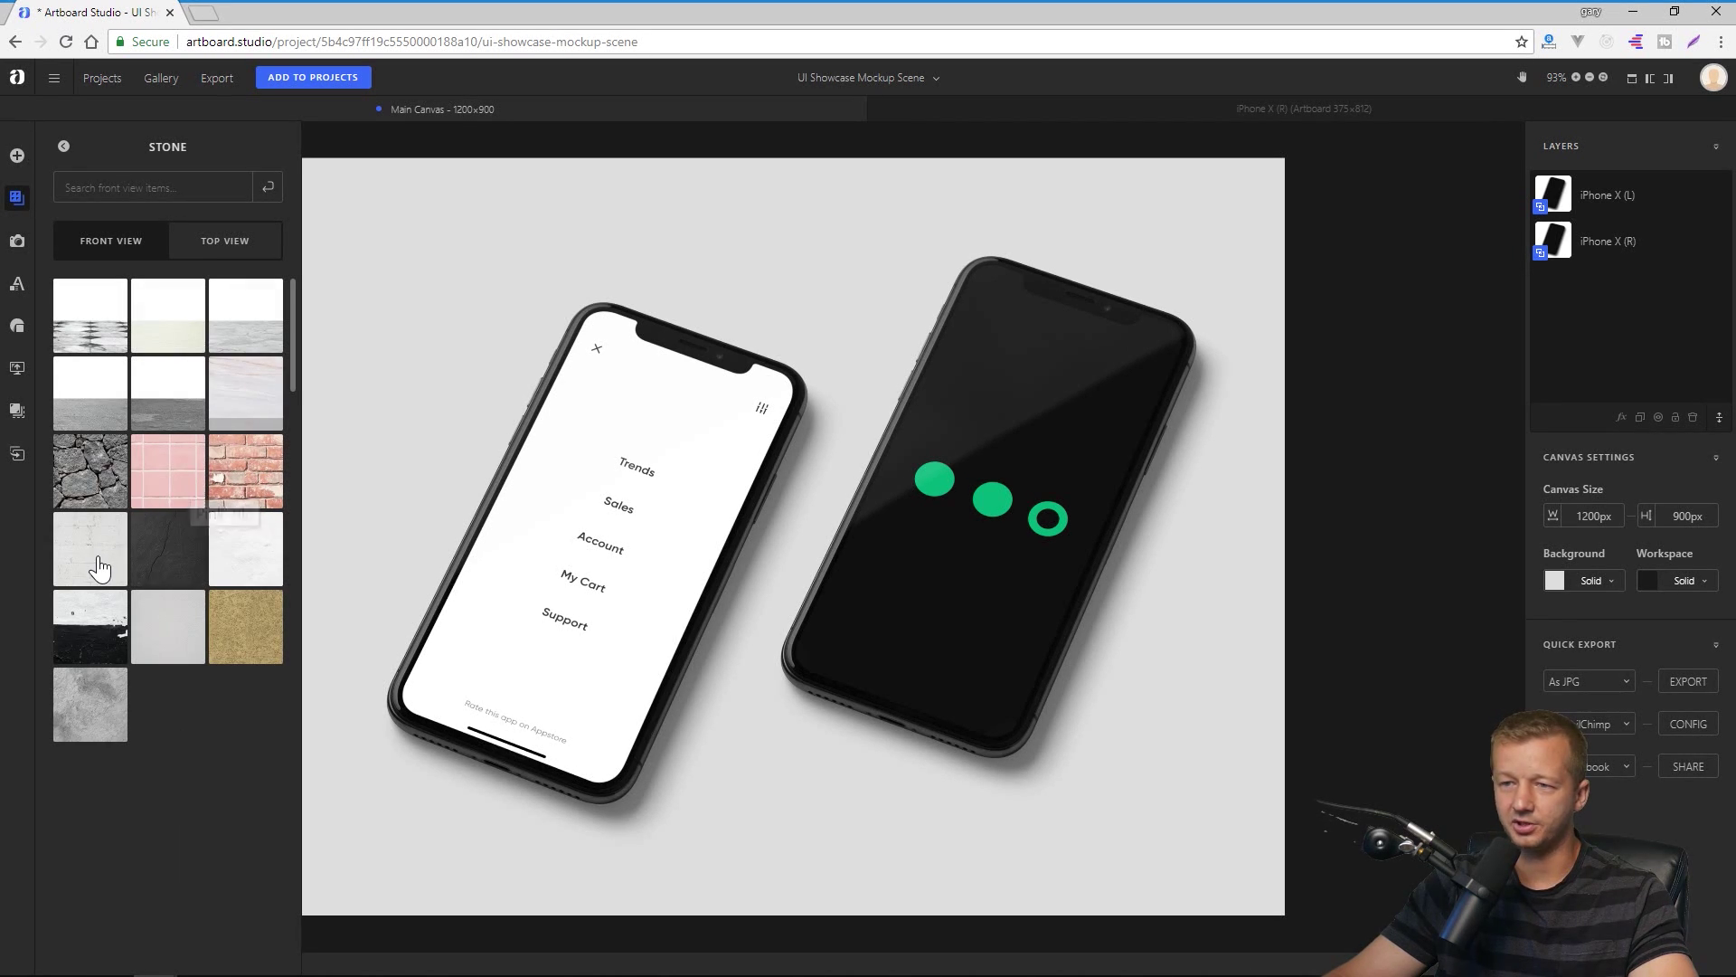
pyautogui.click(170, 479)
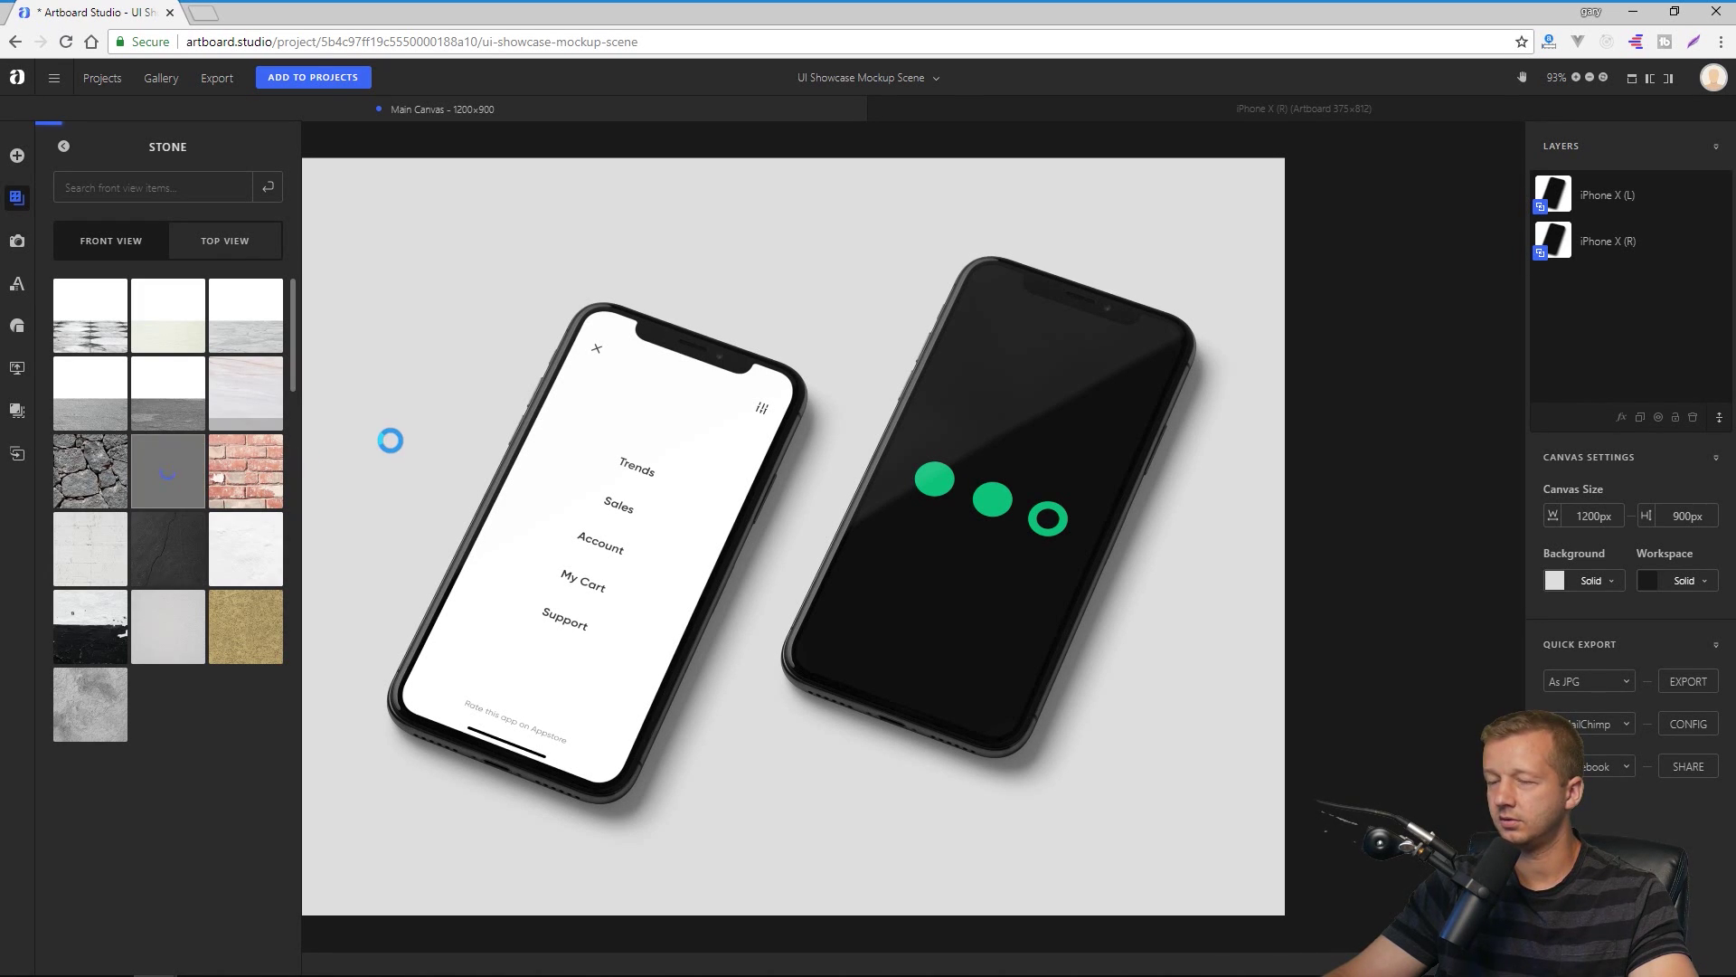
pyautogui.click(722, 440)
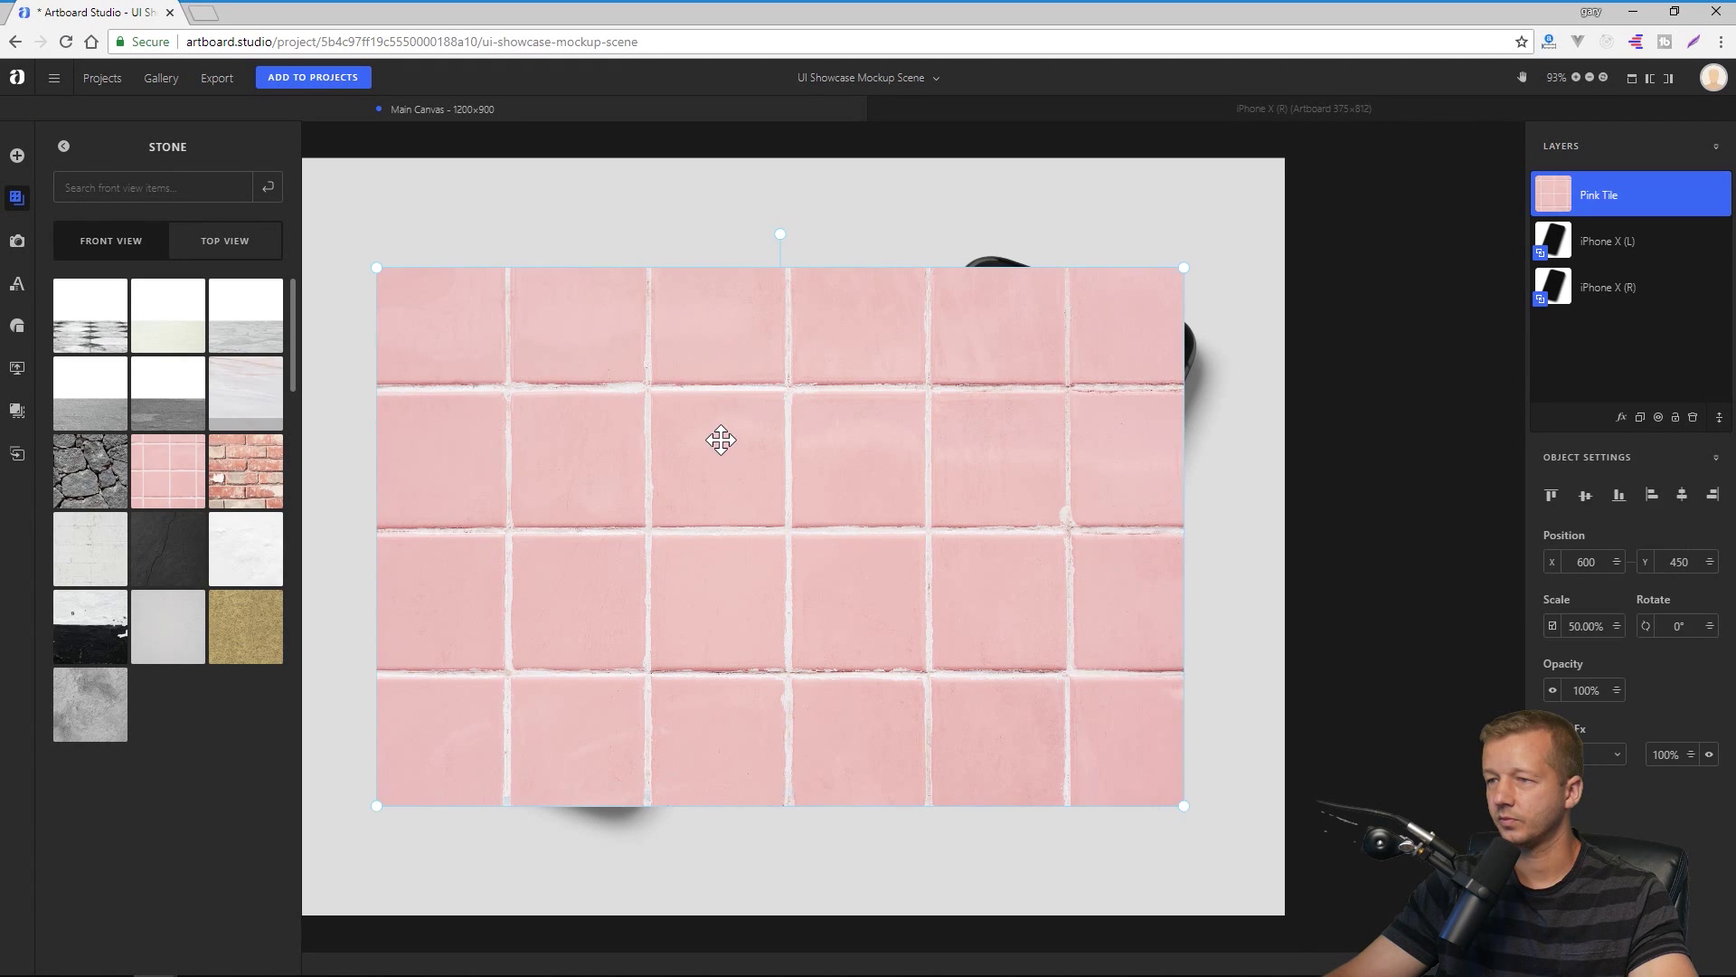
# - Move the Pink Tile layer below both iPhone layers and enlarge it to 70.77%, about 1357 × 905 px, to cover the canvas
pyautogui.moveTo(1607, 200); pyautogui.dragTo(1623, 291)
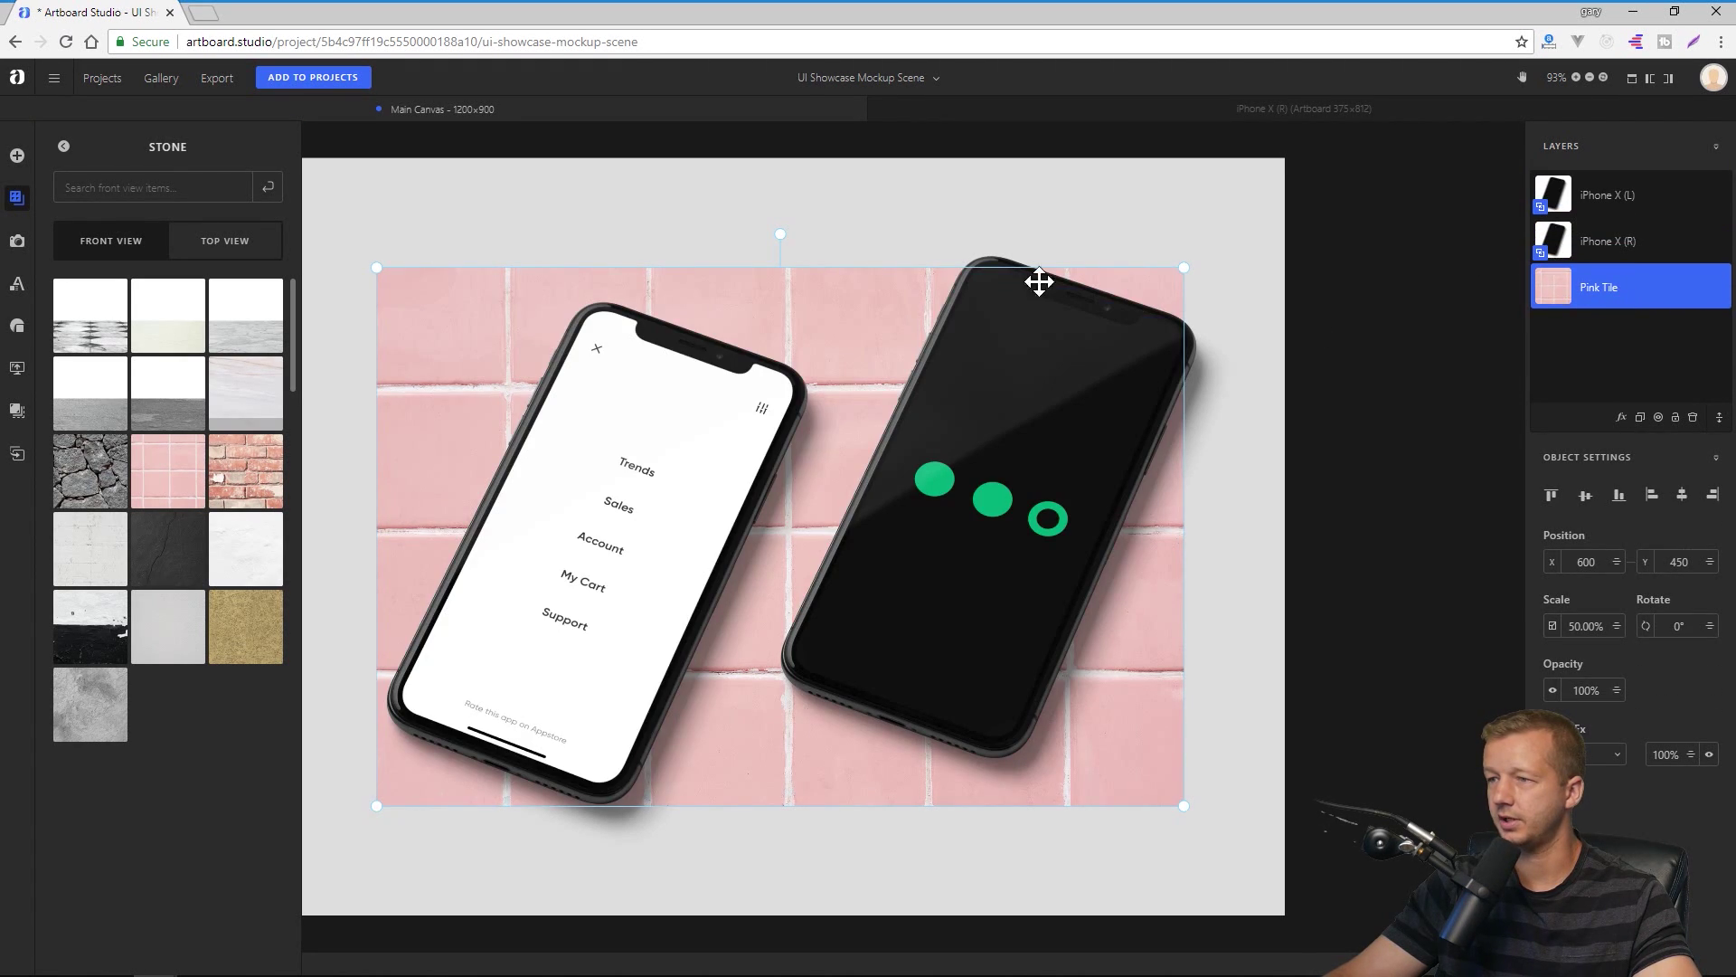
pyautogui.moveTo(1185, 265); pyautogui.dragTo(1335, 137)
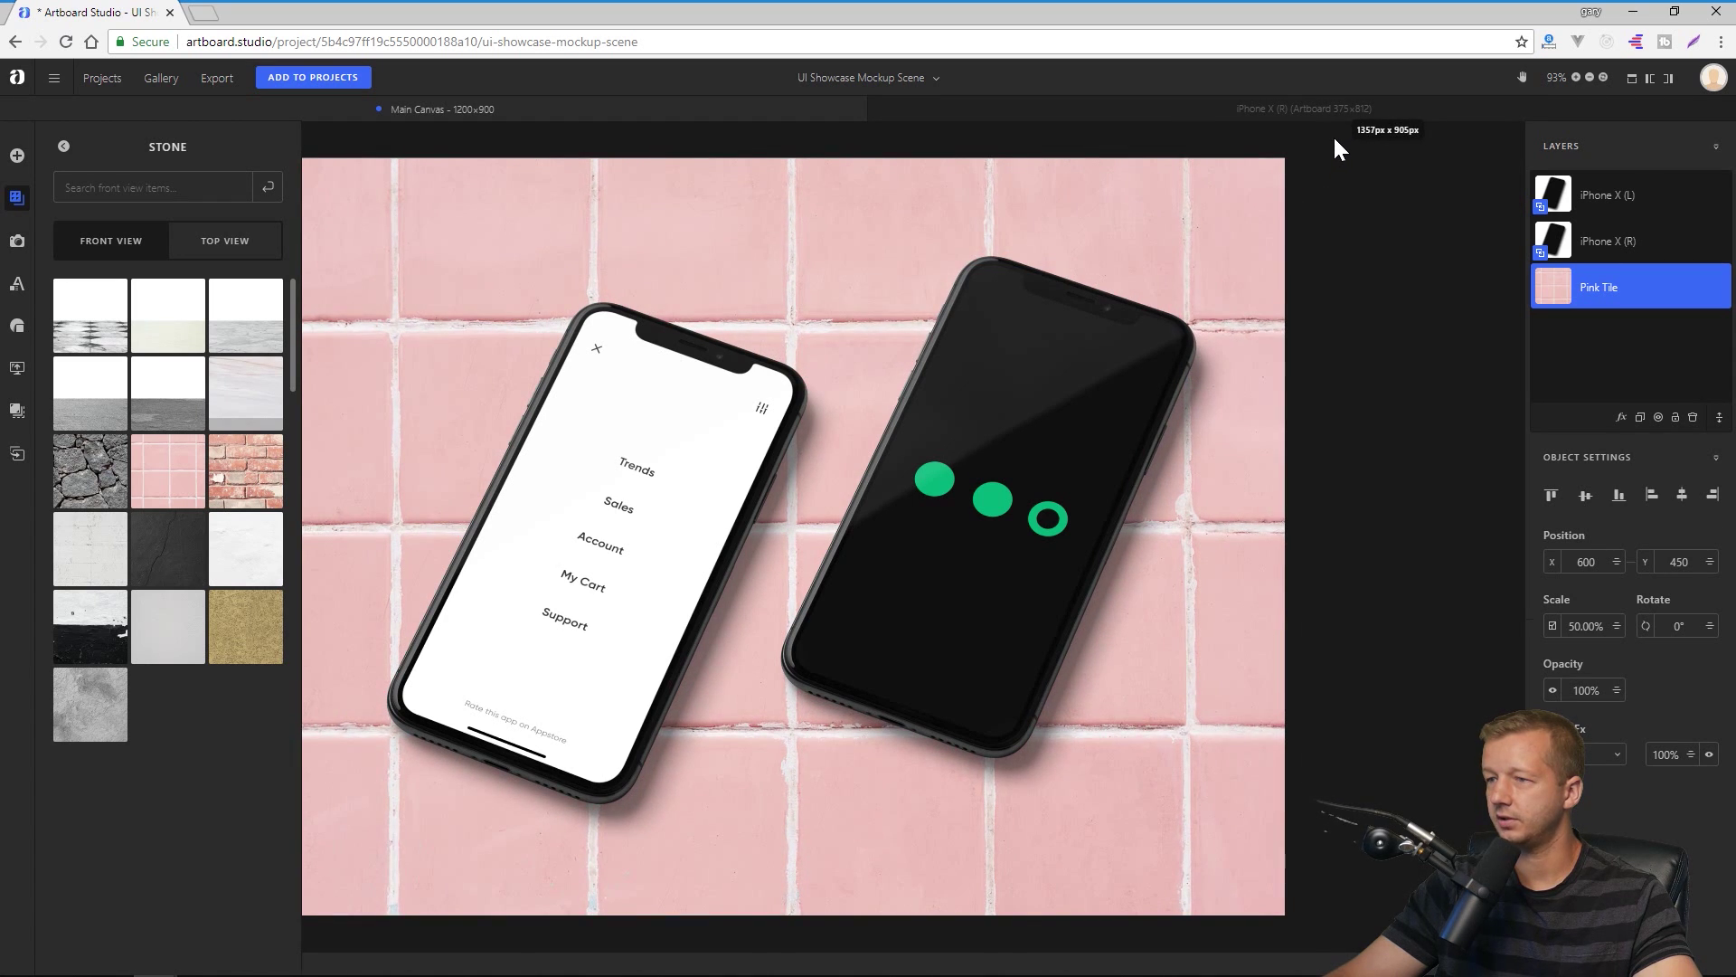
pyautogui.click(1332, 136)
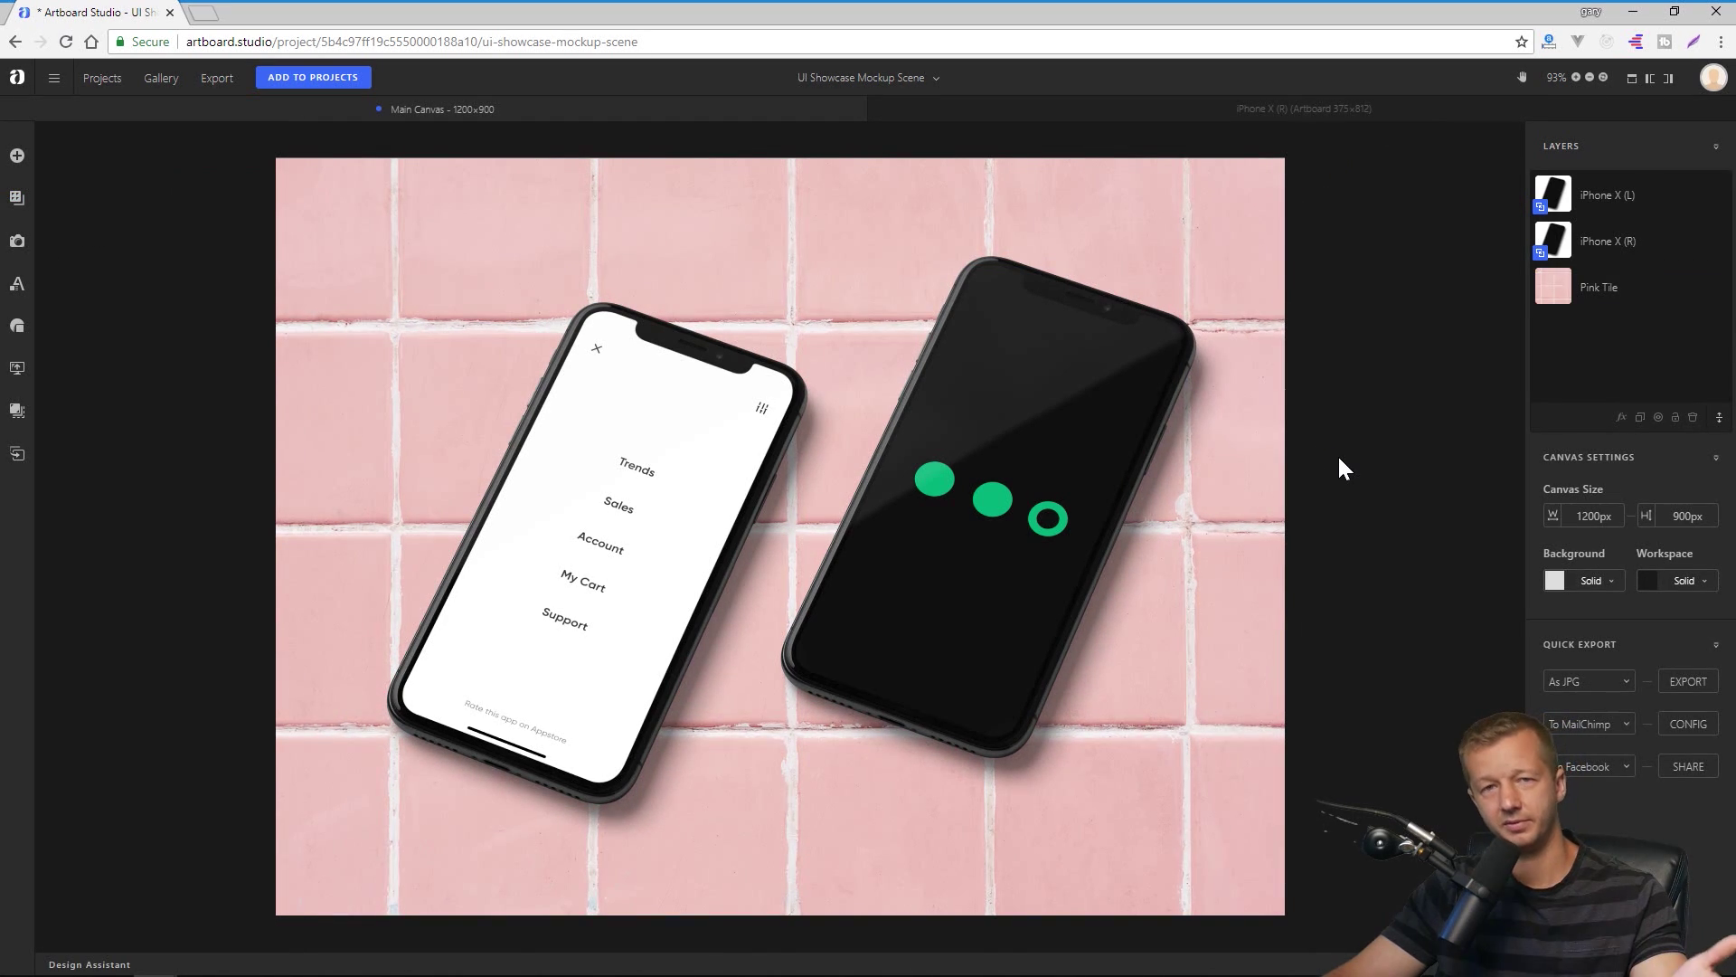
# - Select the Pink Tile background and review the blend modes available for it
pyautogui.click(860, 246)
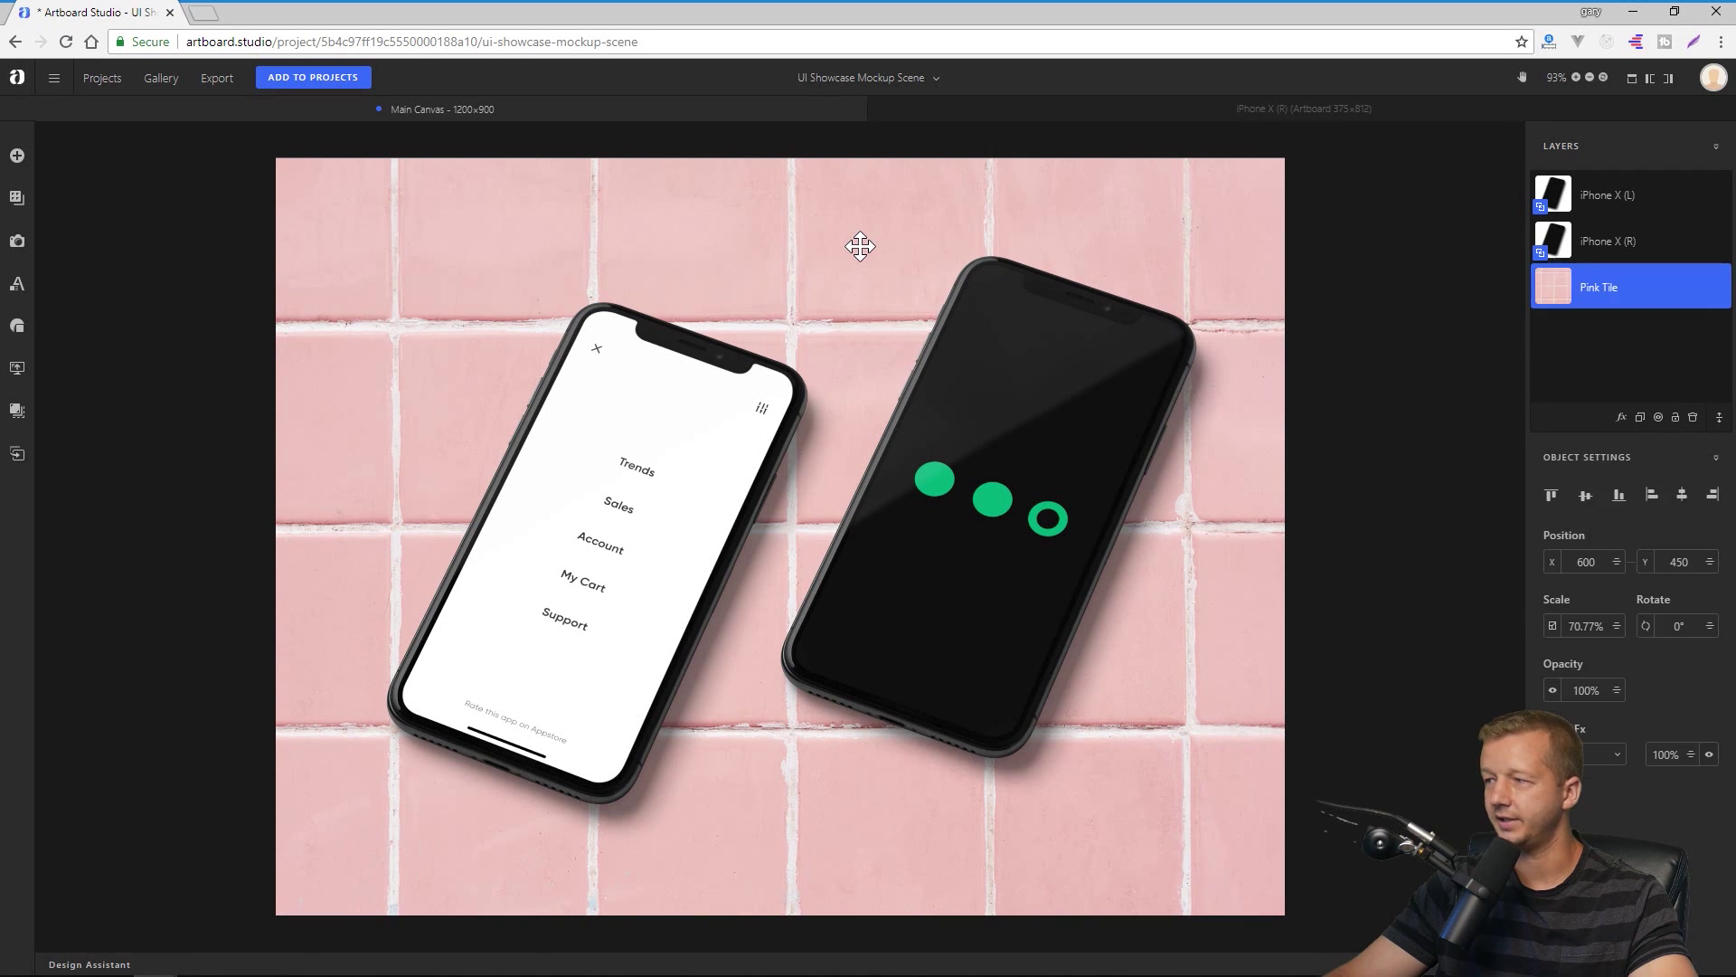
pyautogui.click(1614, 755)
pyautogui.click(1614, 764)
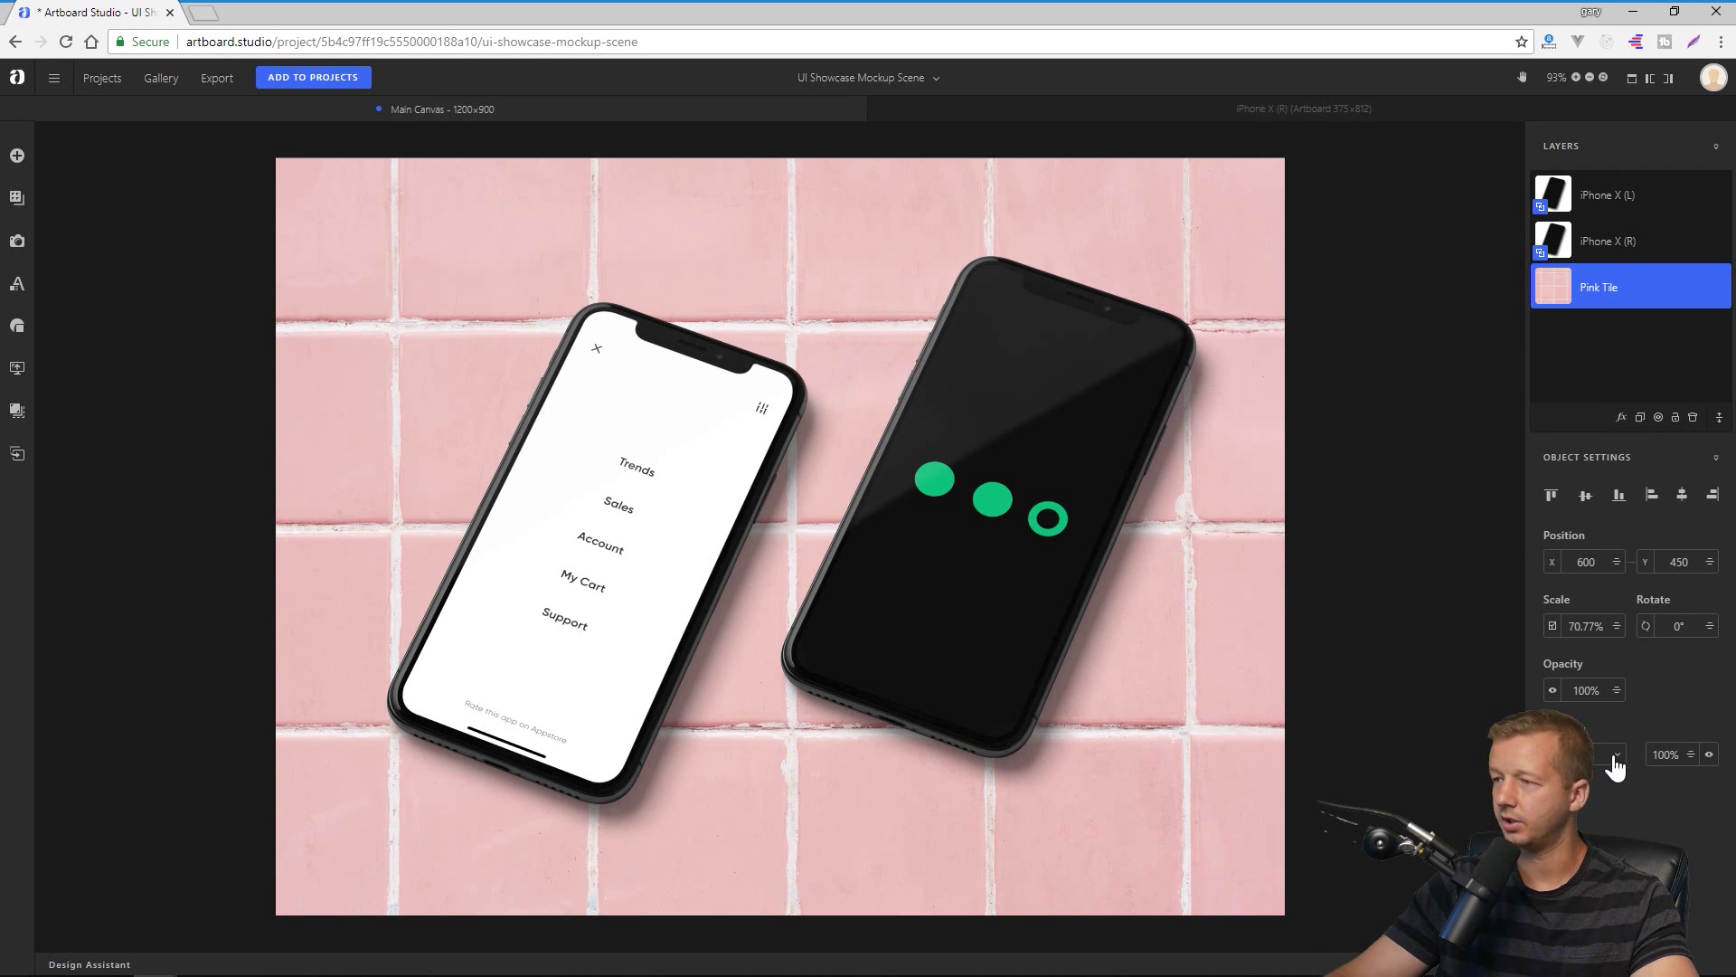
pyautogui.click(1614, 759)
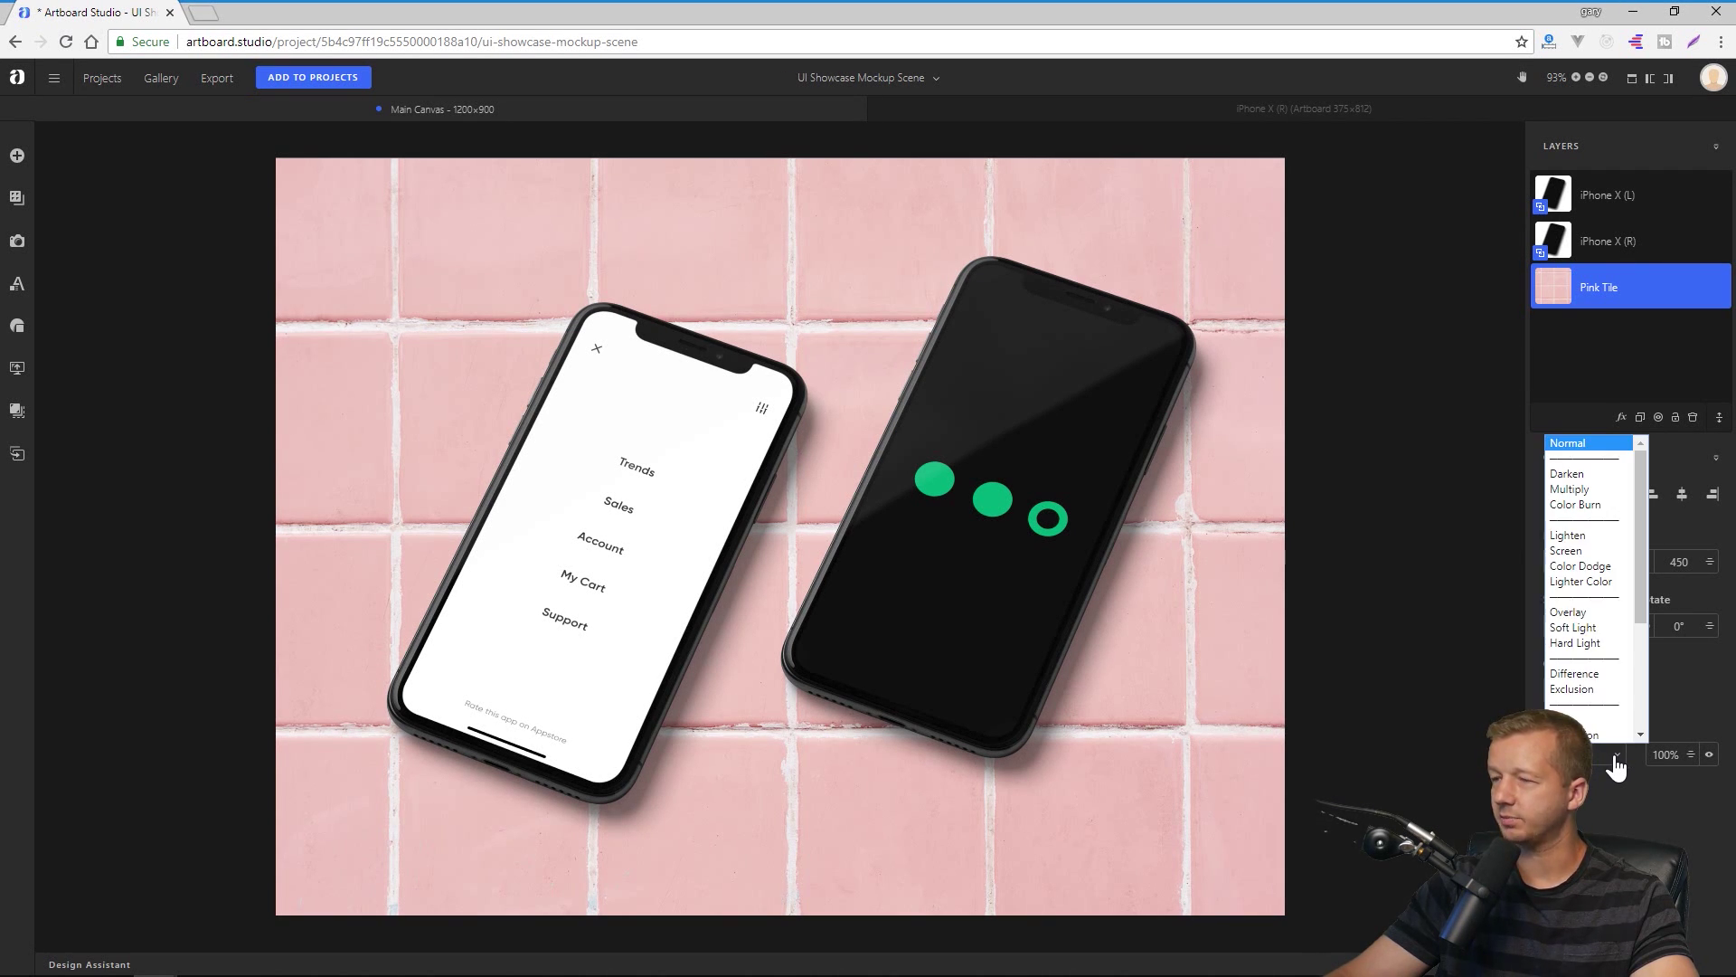
pyautogui.click(1614, 764)
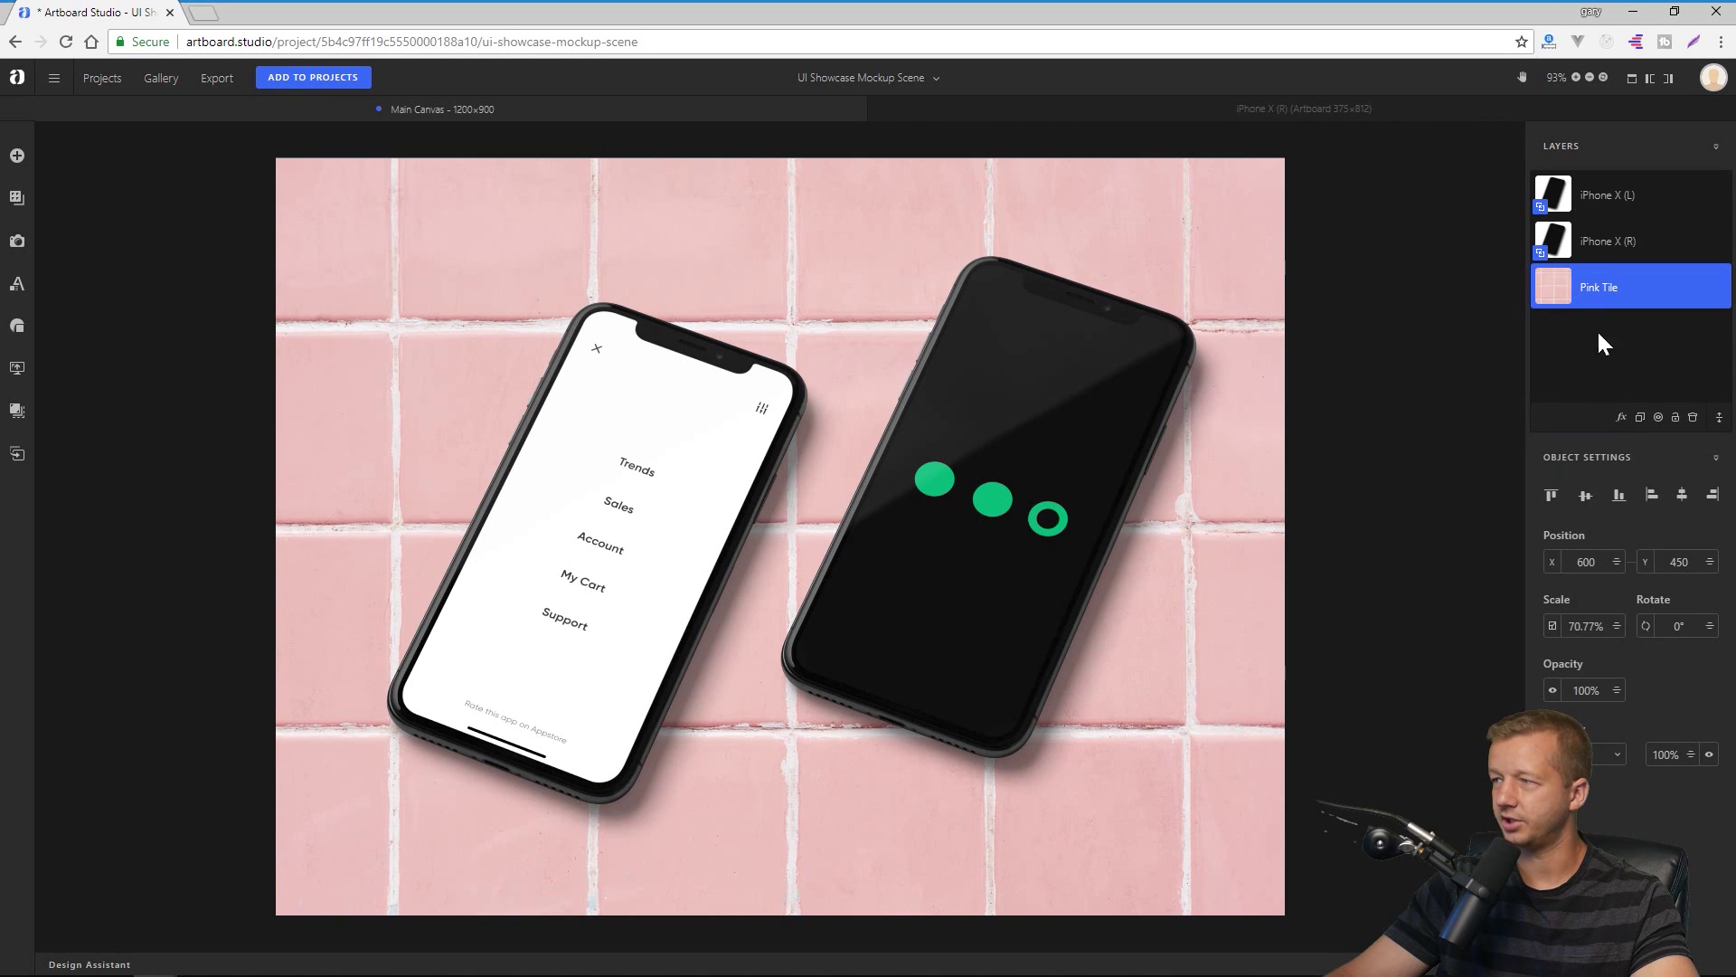
# - Add a rectangle shape and enlarge it from its centre to about 909 px high so it covers the whole canvas
pyautogui.click(18, 241)
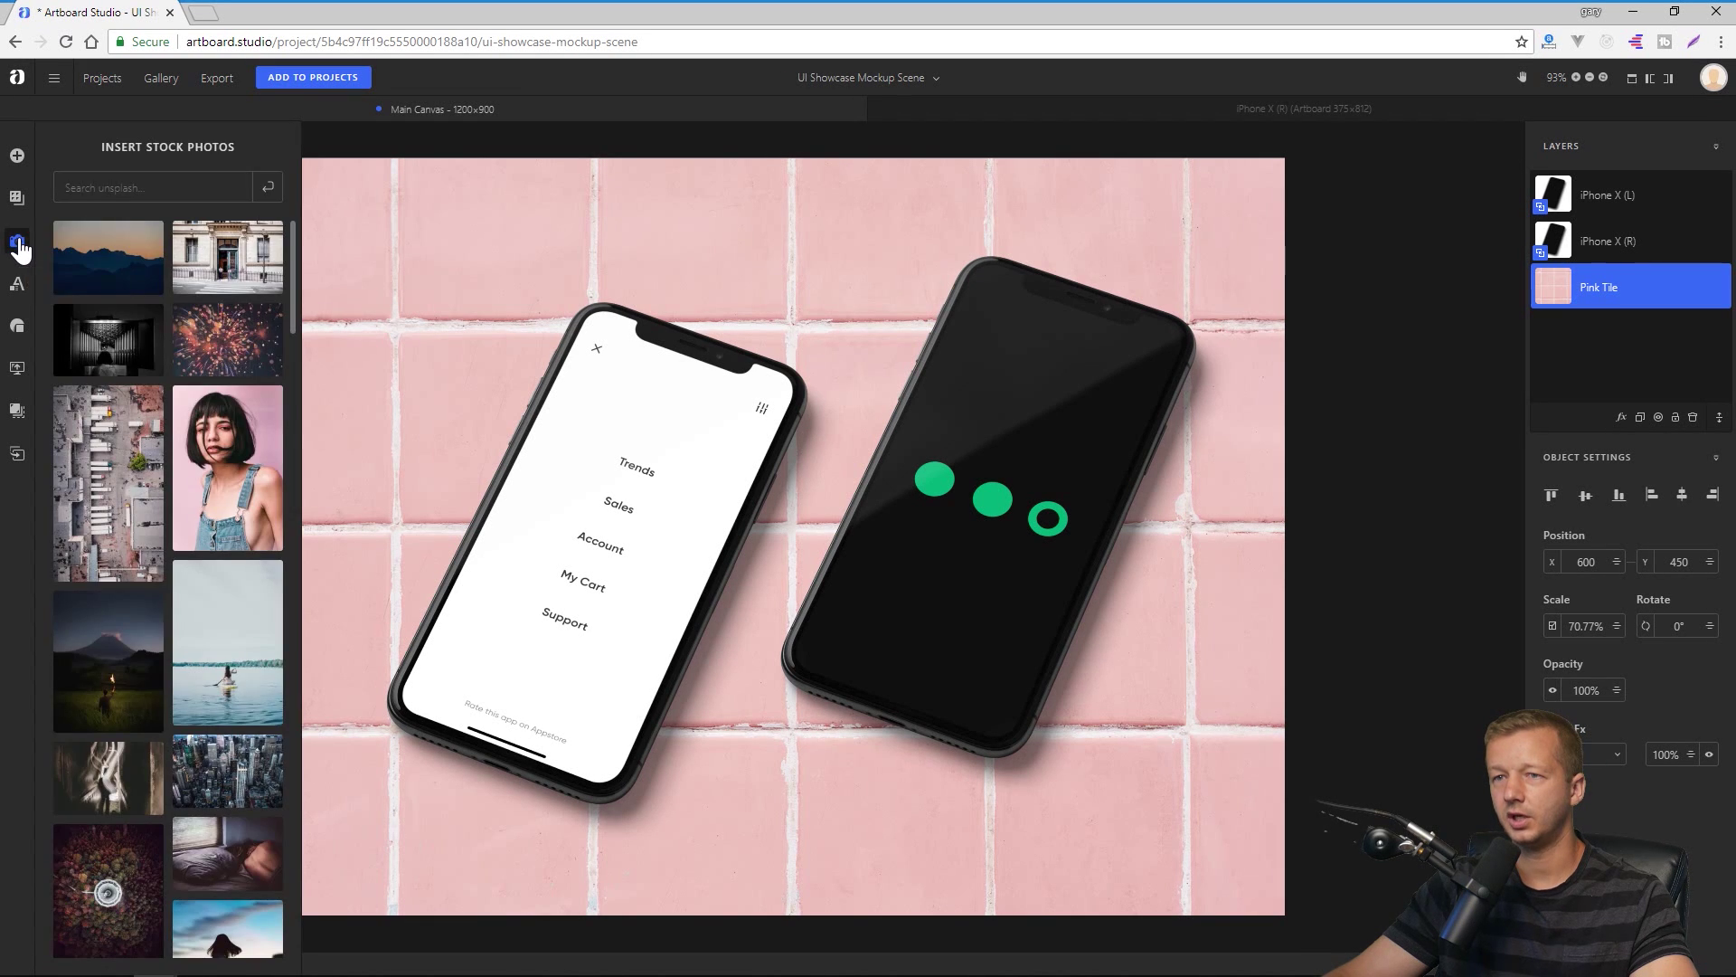
pyautogui.click(18, 331)
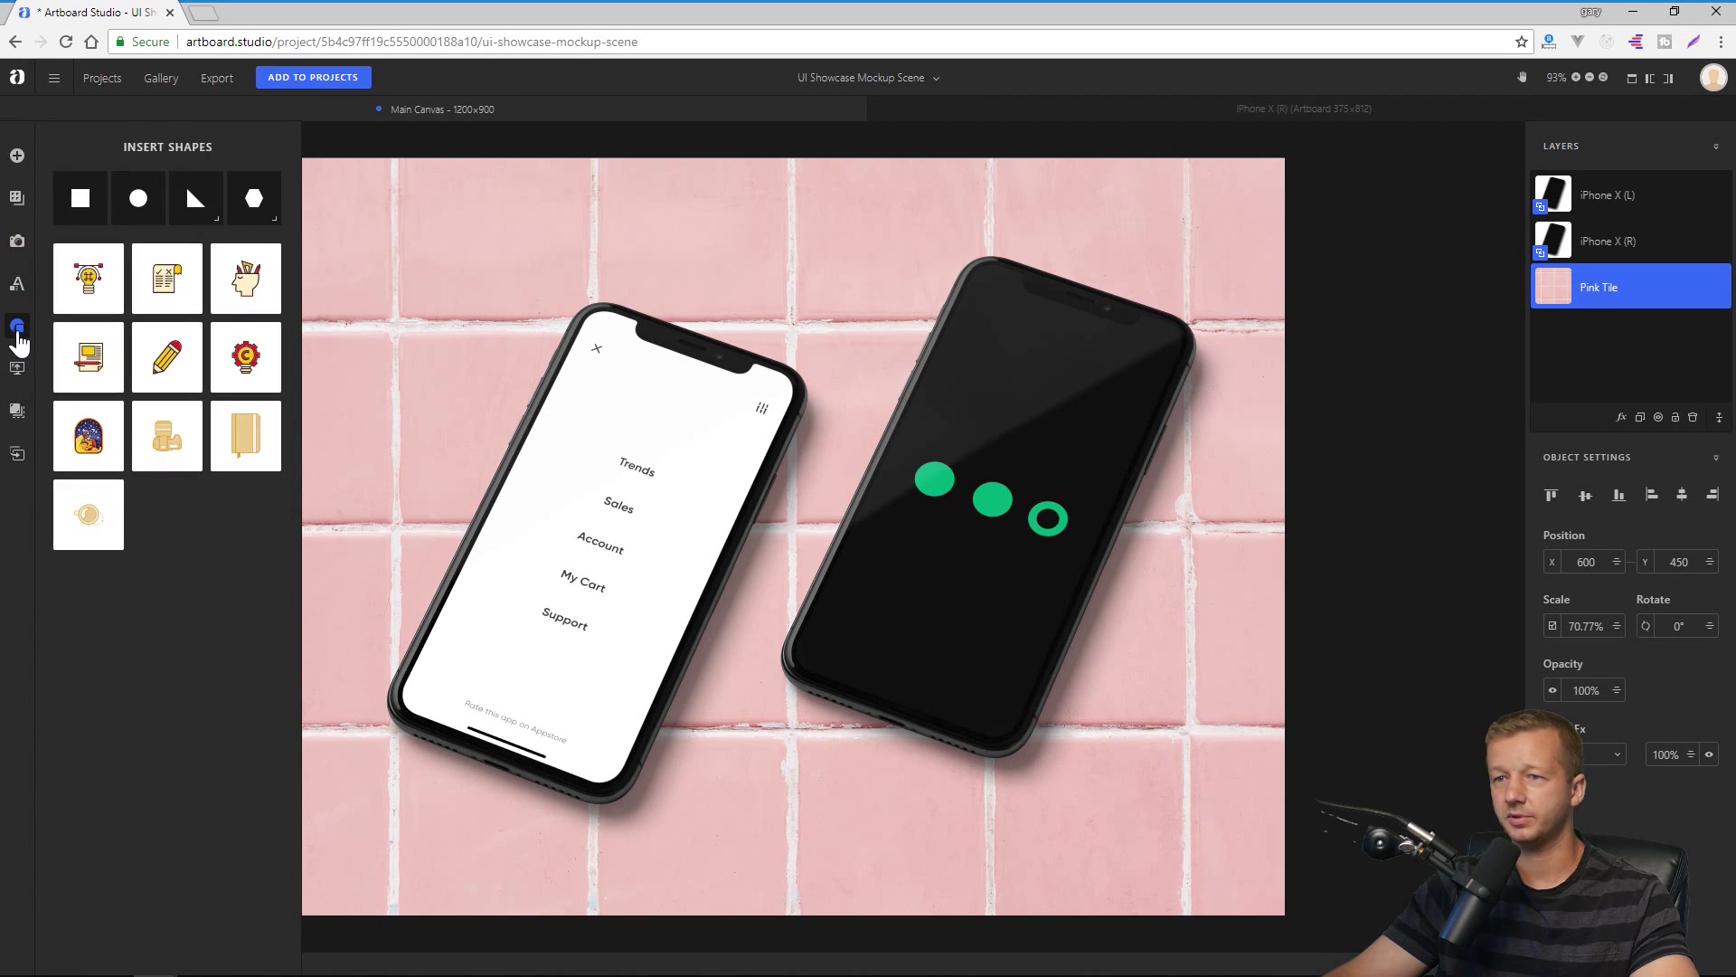
pyautogui.click(80, 198)
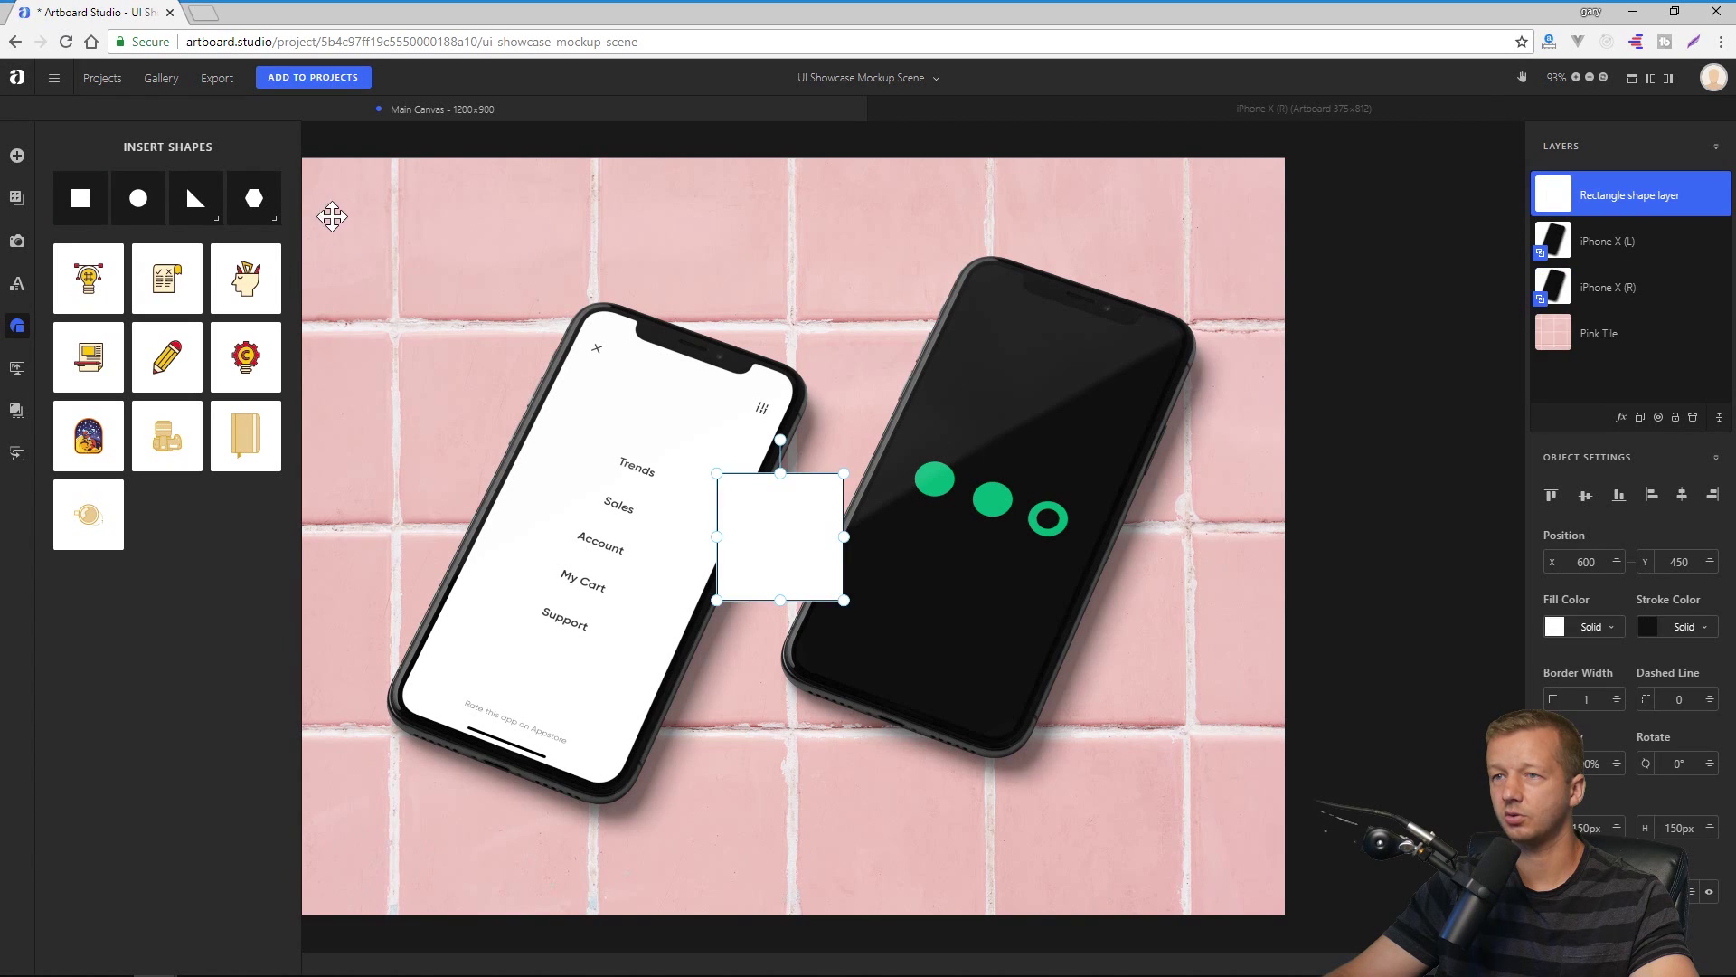
pyautogui.moveTo(844, 473); pyautogui.dragTo(1302, 173)
pyautogui.click(1217, 318)
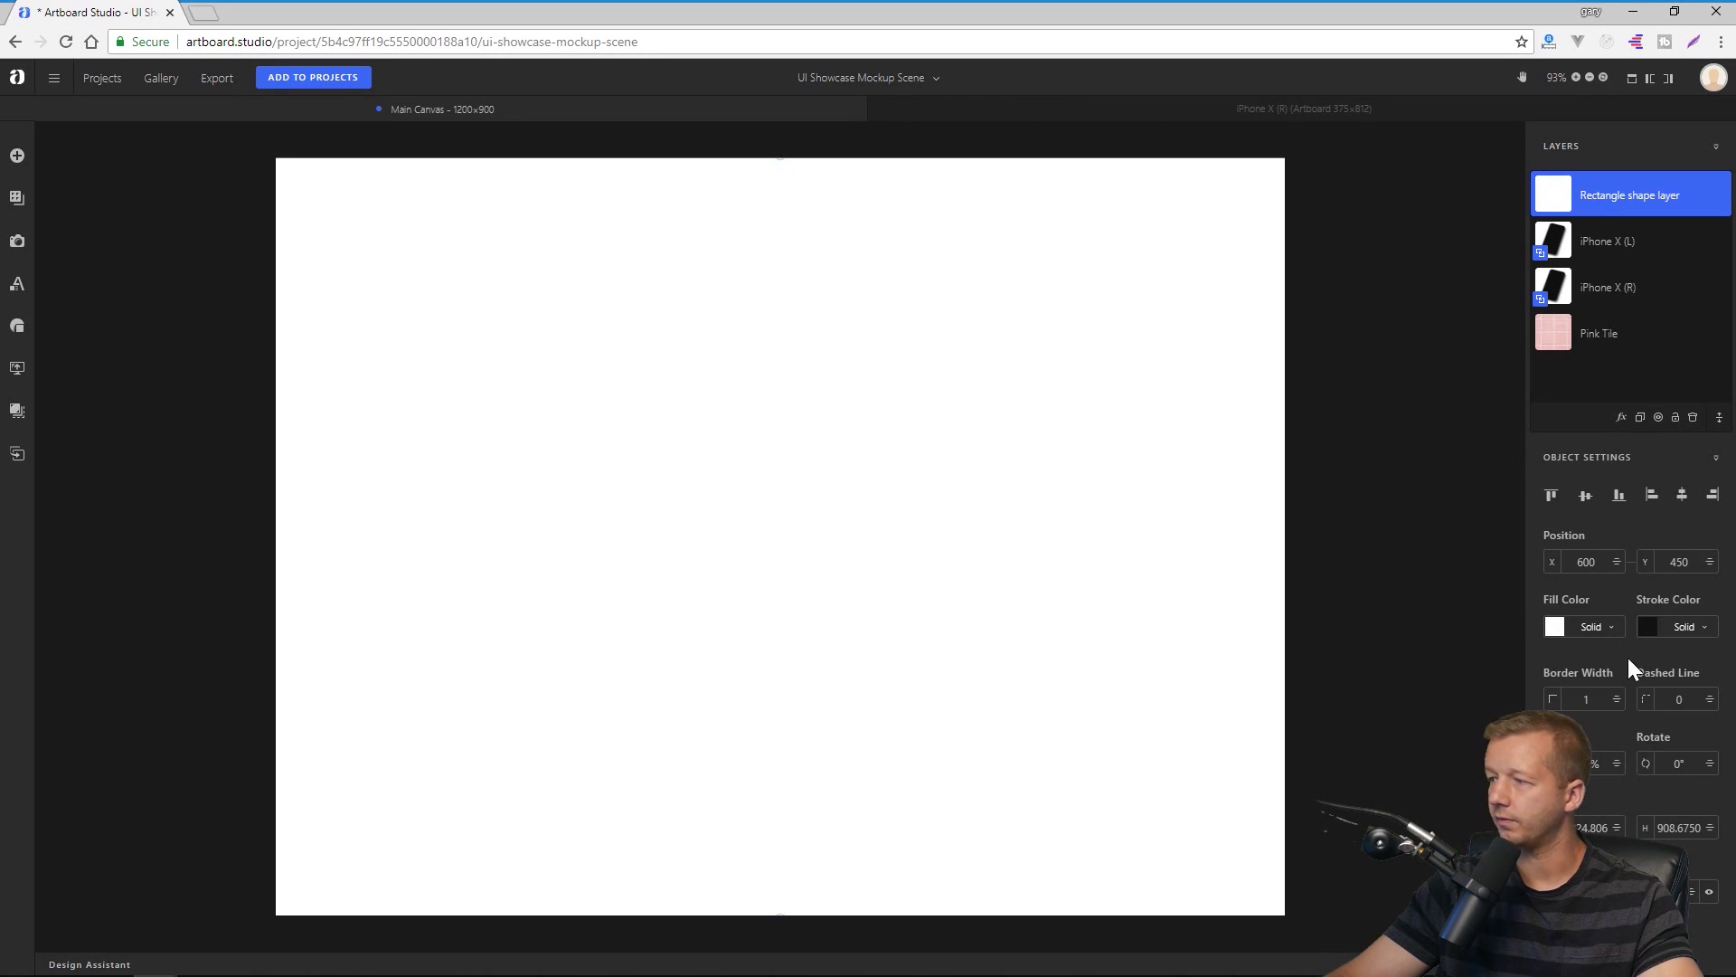
# - Fill the rectangle with solid blue #003FE4 and move its layer below the Pink Tile layer
pyautogui.click(1554, 628)
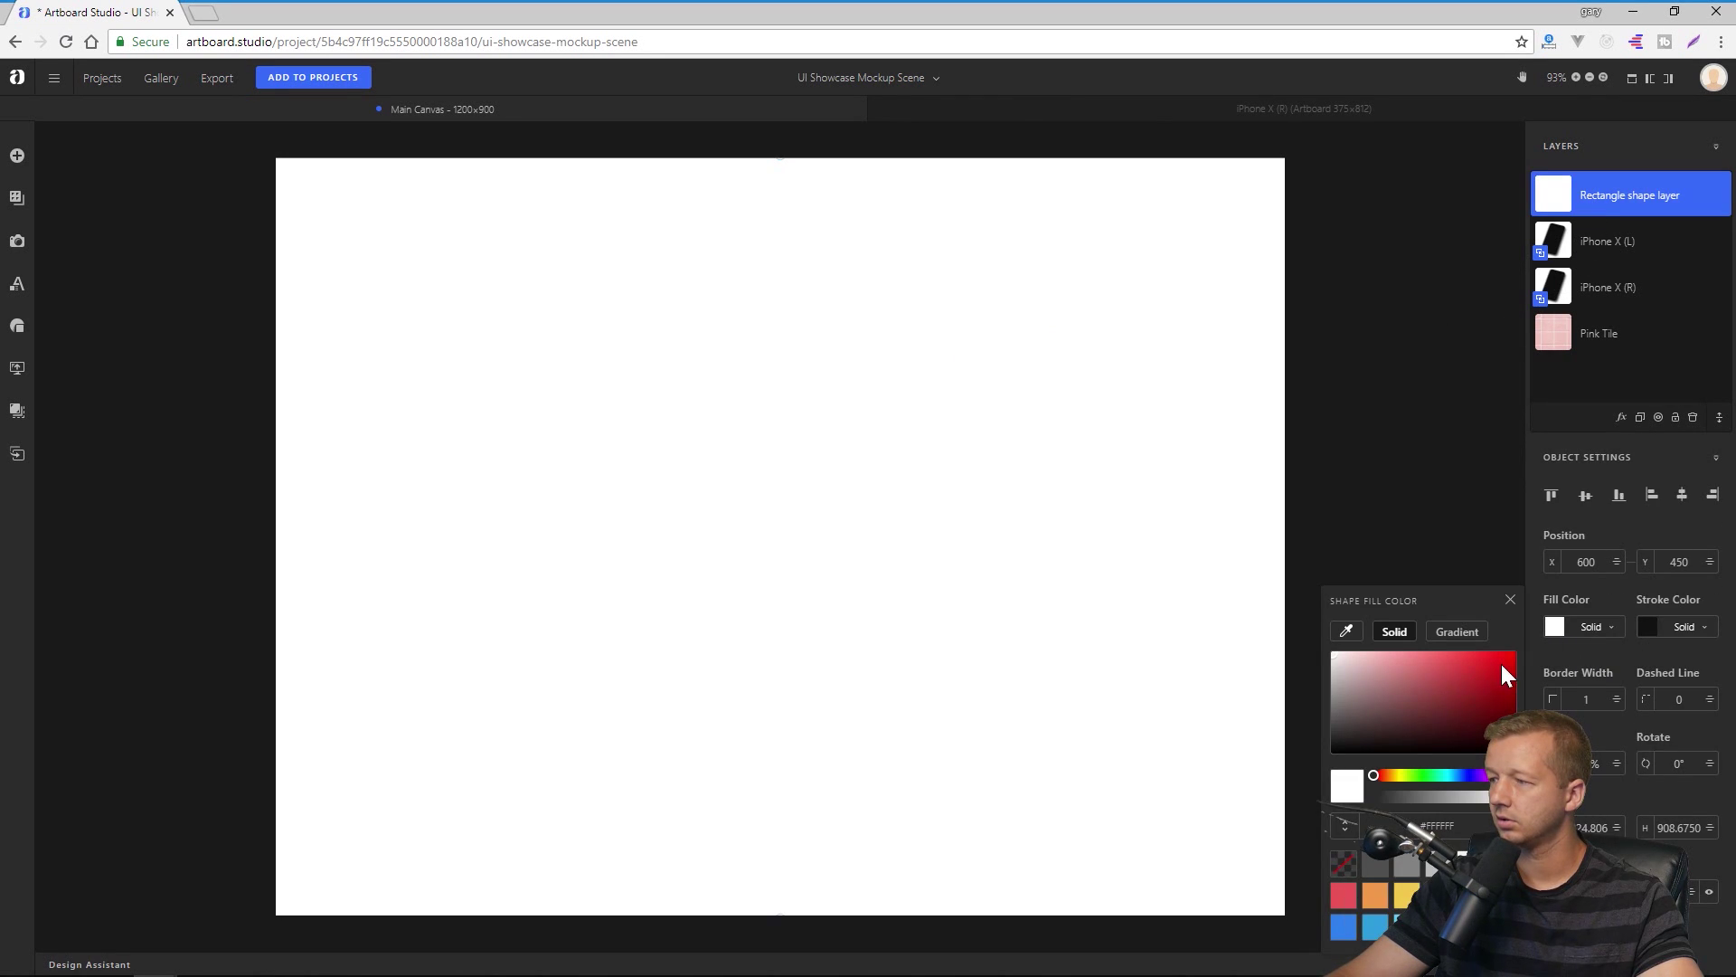
pyautogui.moveTo(1503, 667); pyautogui.dragTo(1521, 659)
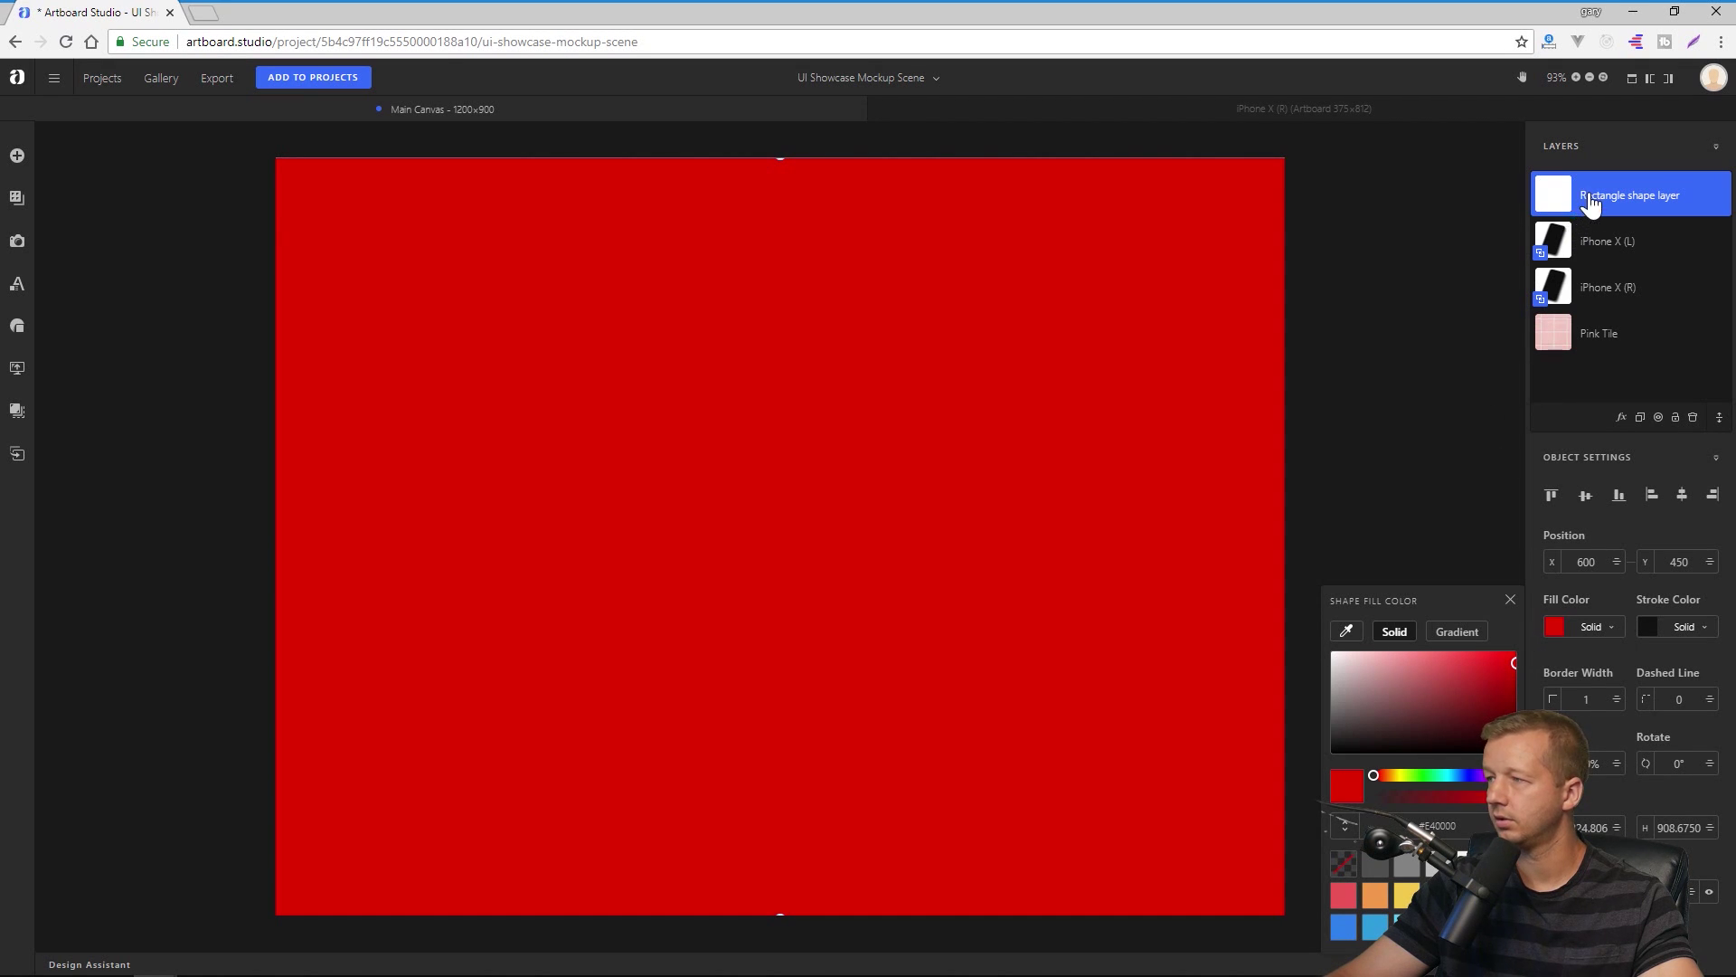
pyautogui.moveTo(1592, 204)
pyautogui.mouseDown()
pyautogui.moveTo(1626, 341)
pyautogui.moveTo(1607, 184)
pyautogui.mouseUp()
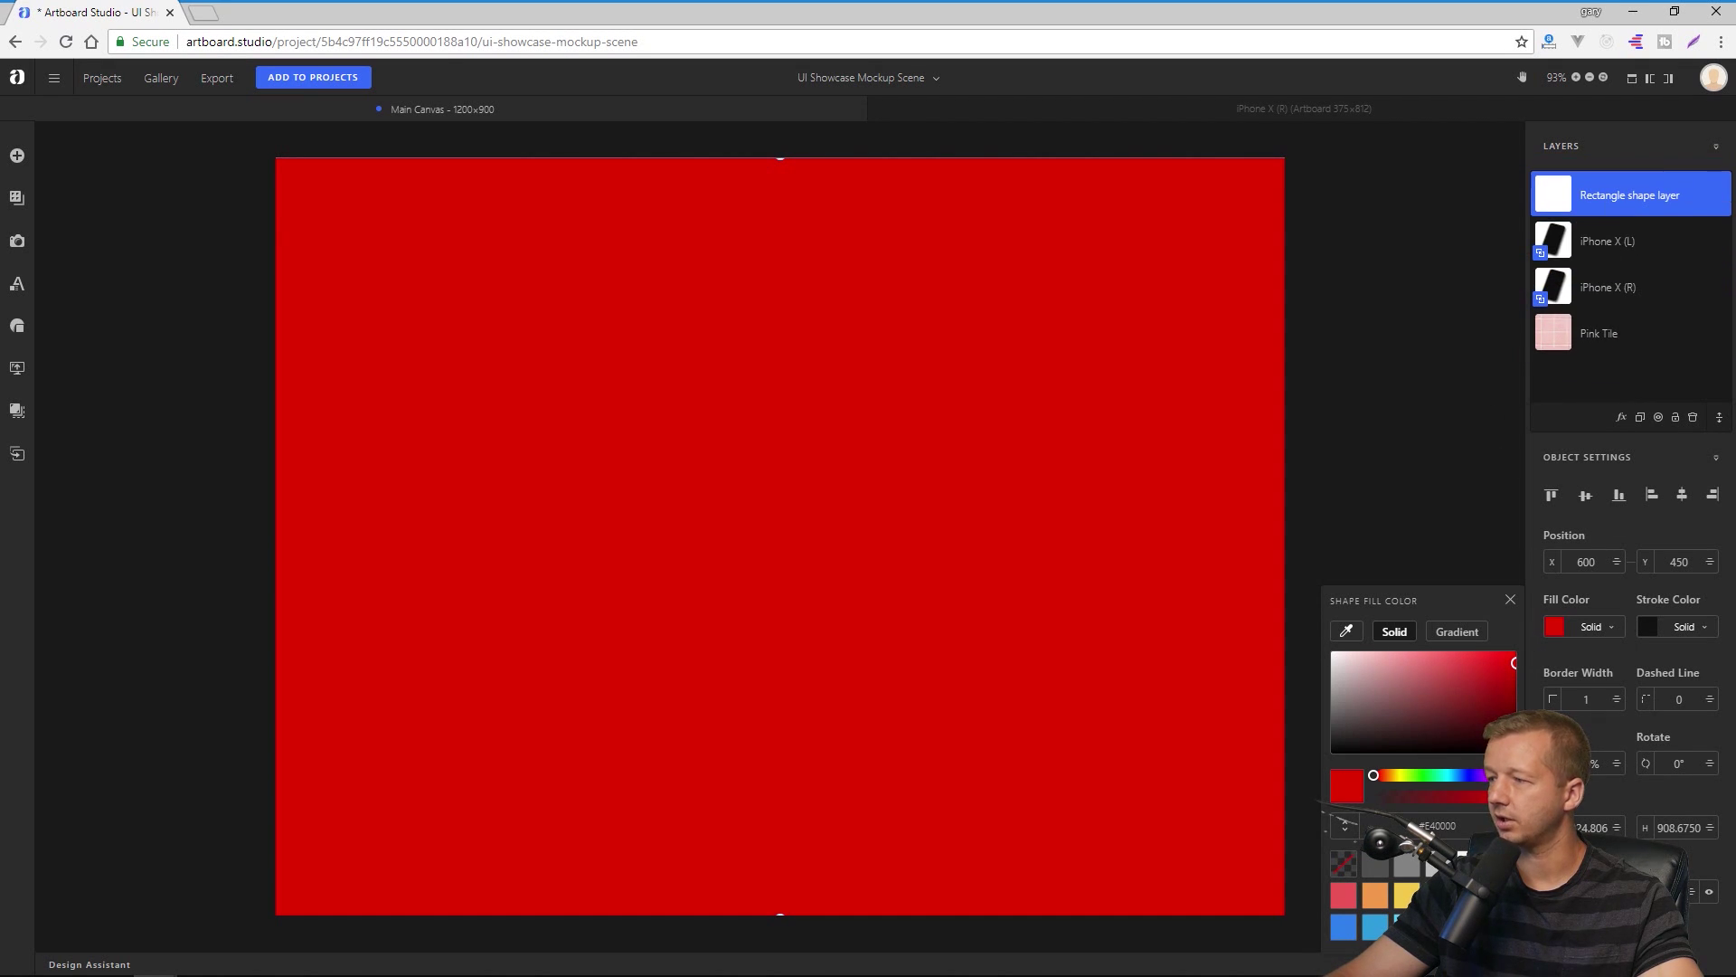
pyautogui.click(1465, 775)
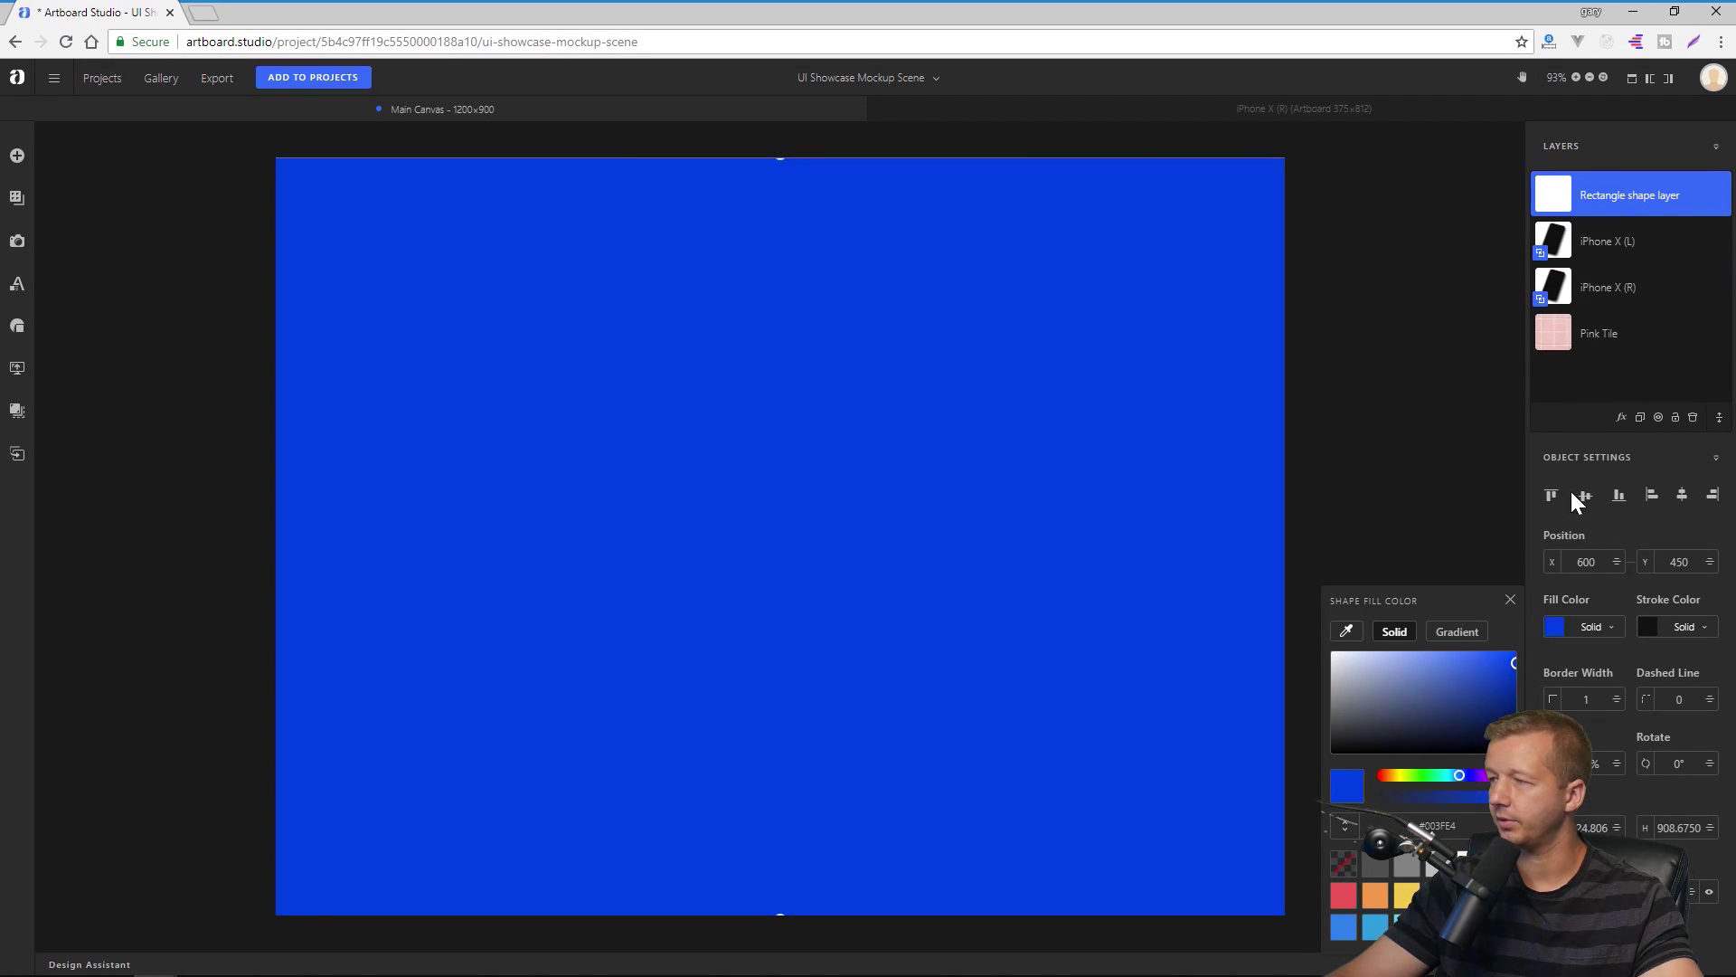
pyautogui.moveTo(1592, 195); pyautogui.dragTo(1632, 354)
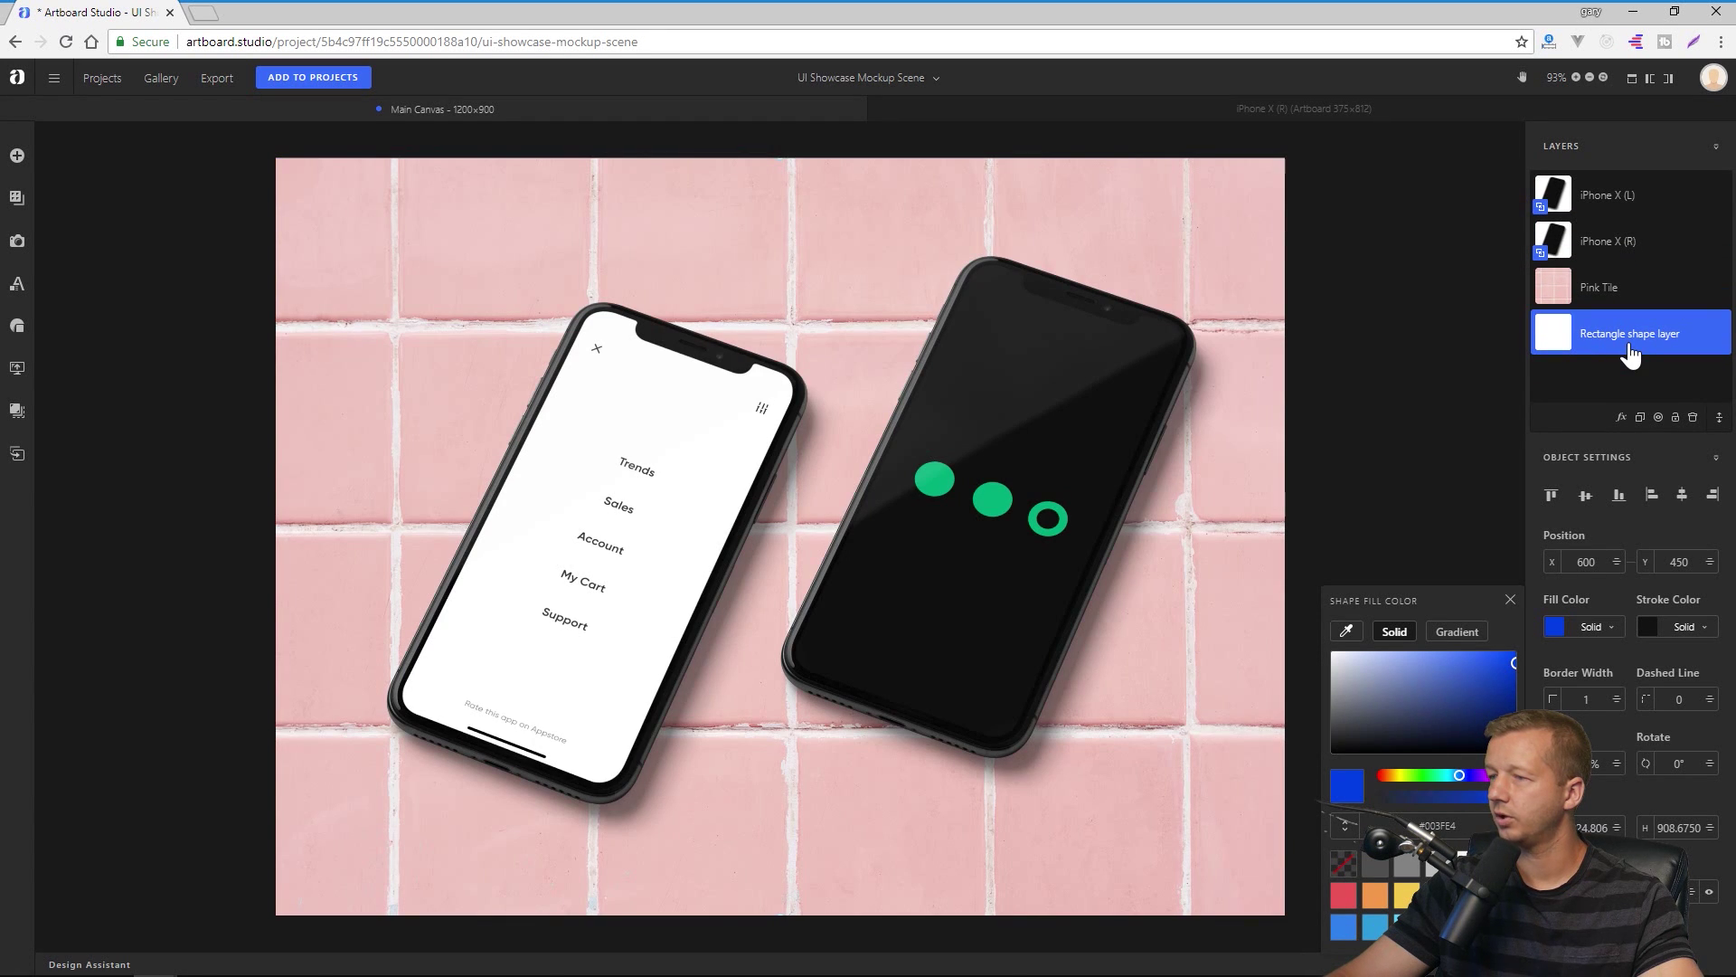
# - Try several blend modes on the Pink Tile layer over the blue rectangle and settle on Luminosity
pyautogui.click(1213, 223)
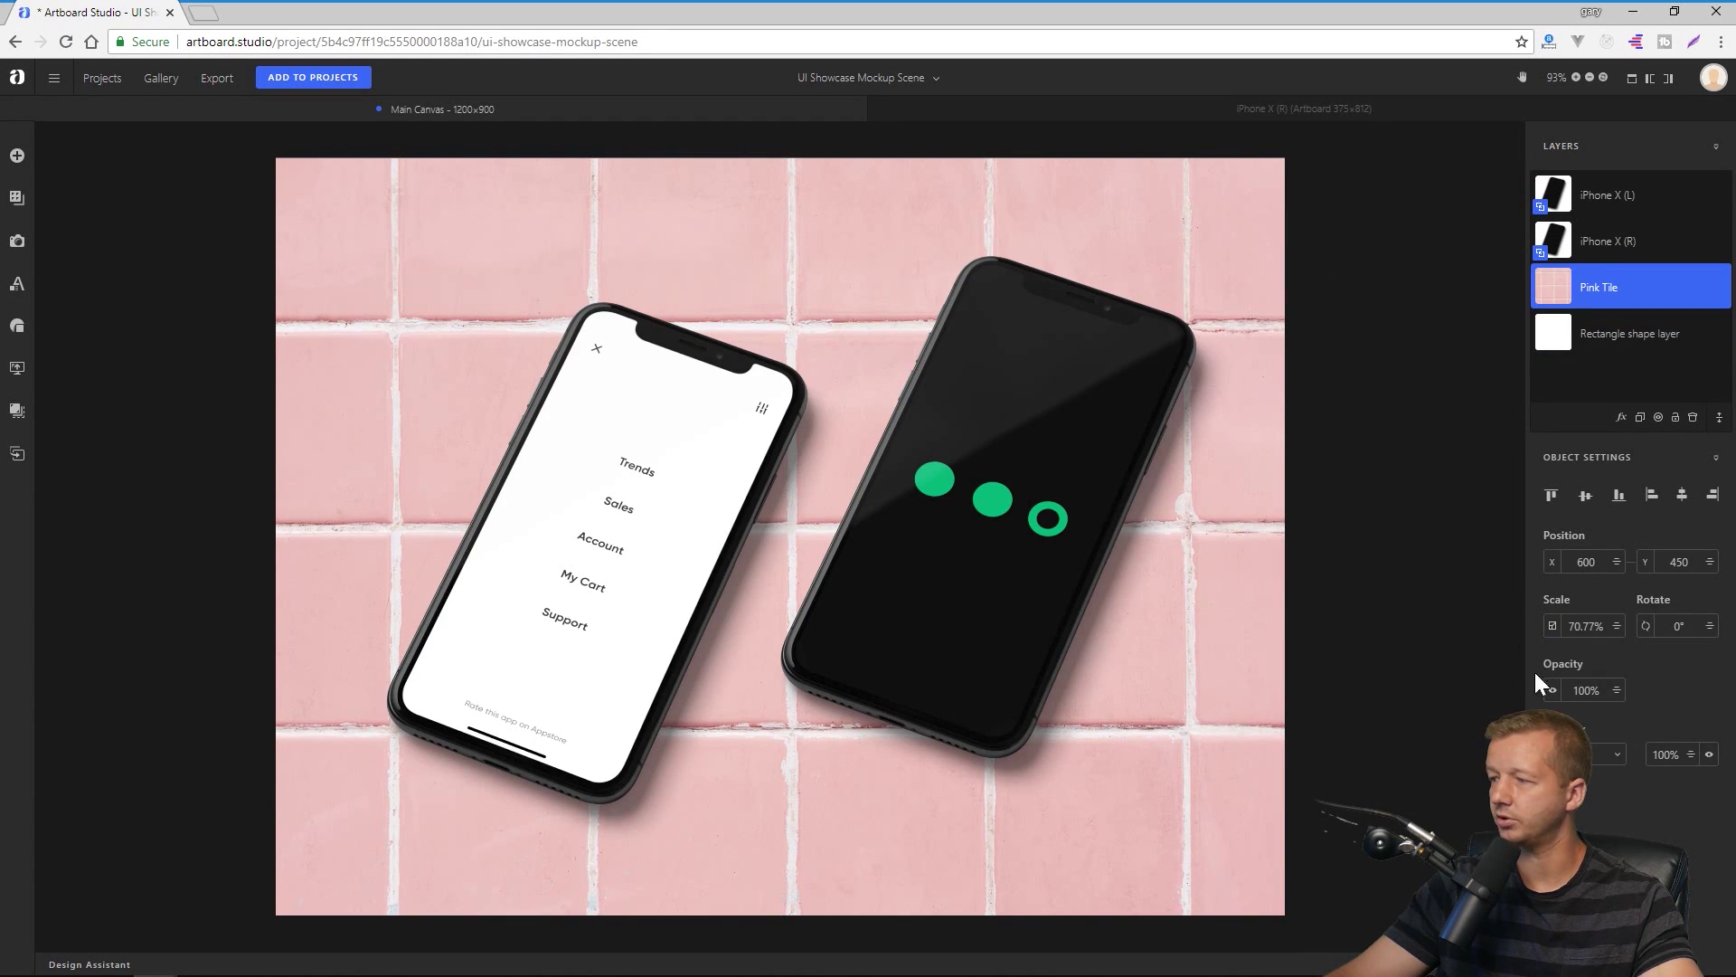
pyautogui.click(1591, 754)
pyautogui.click(1552, 471)
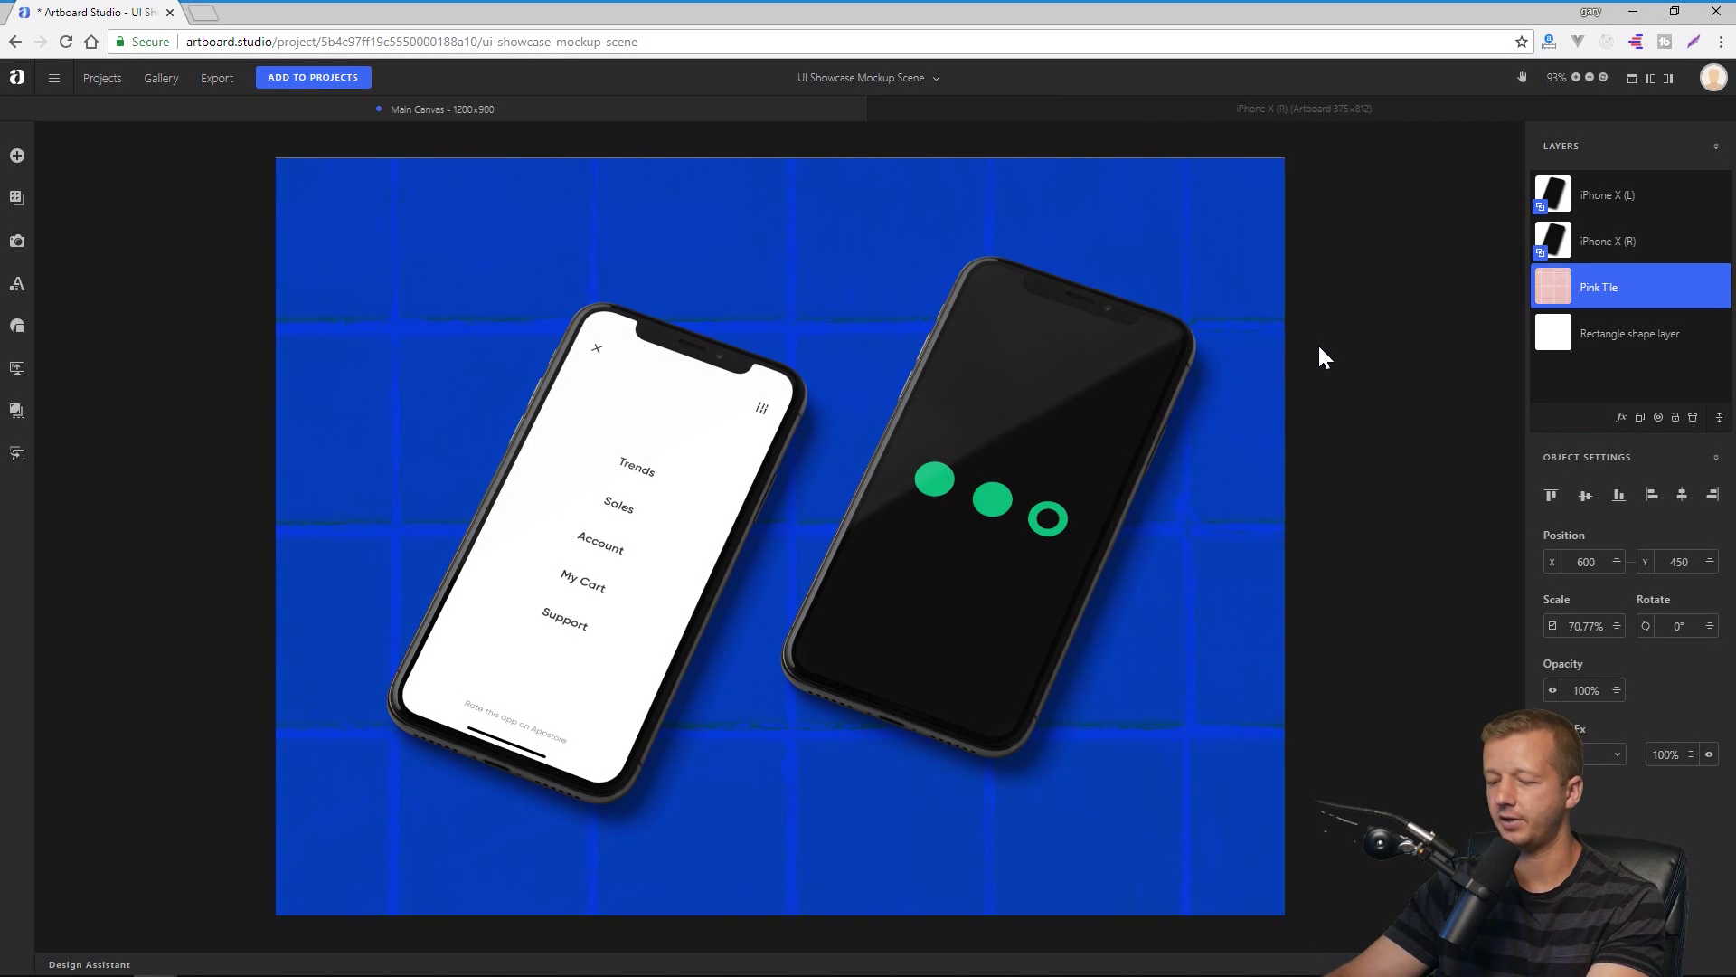
pyautogui.hotkey('ctrl', 'z')
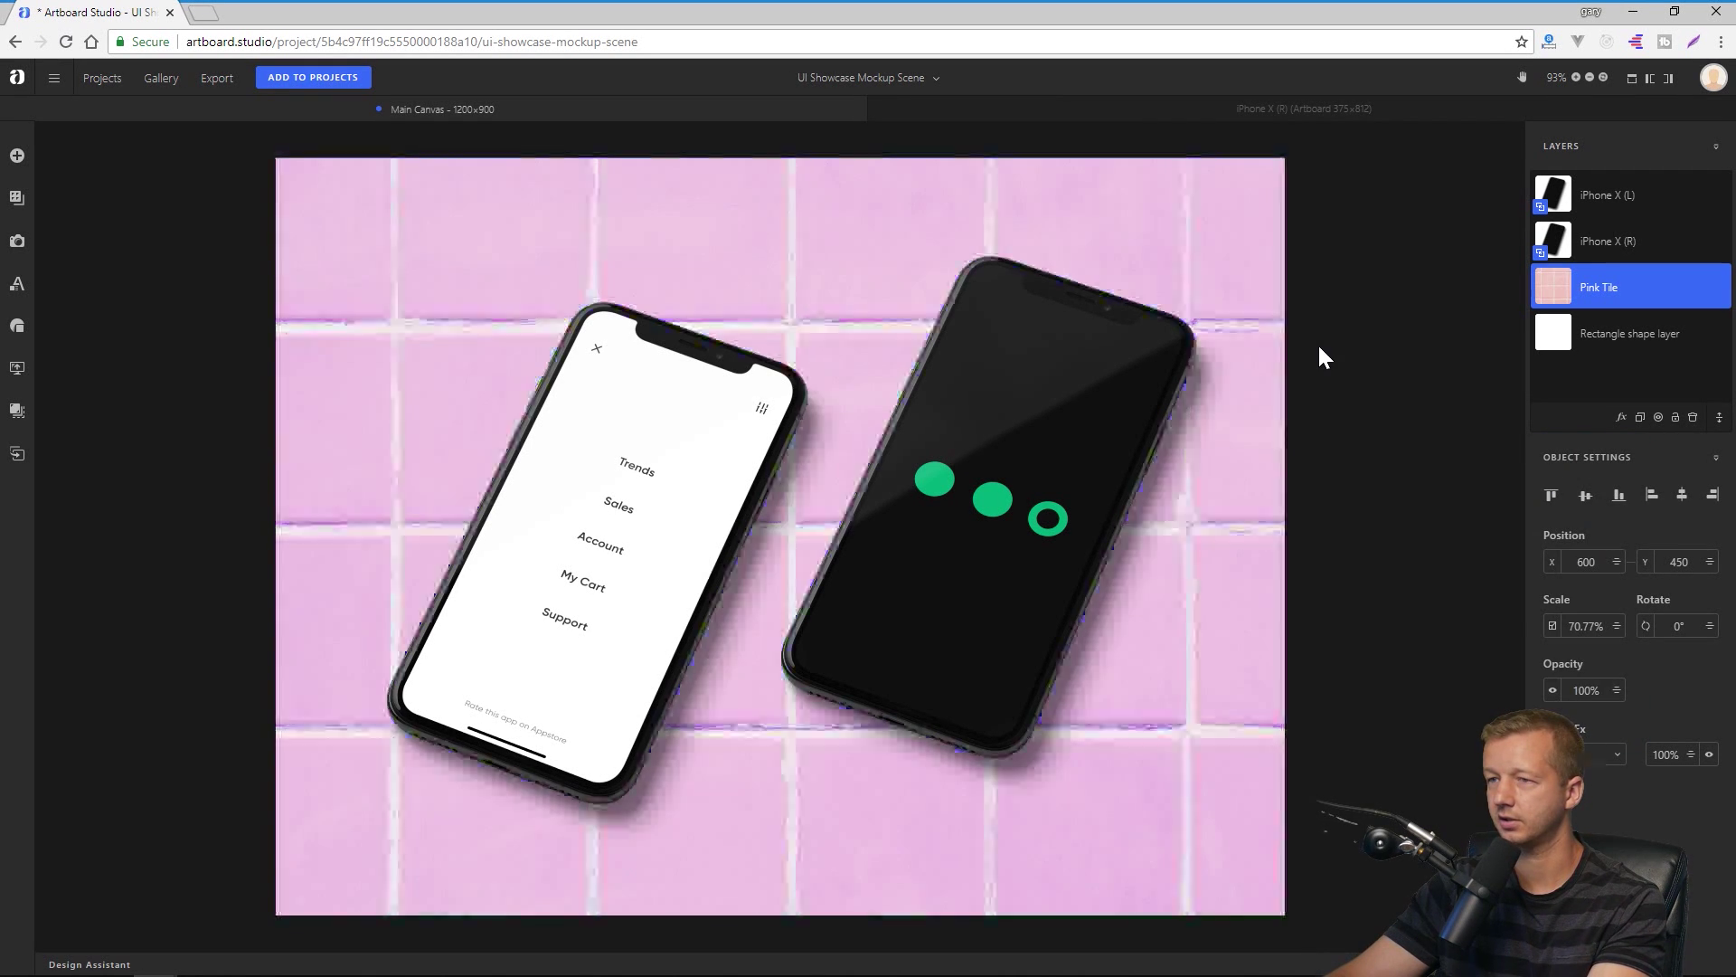
pyautogui.press('Down')
pyautogui.press('Down')
pyautogui.press('Down')
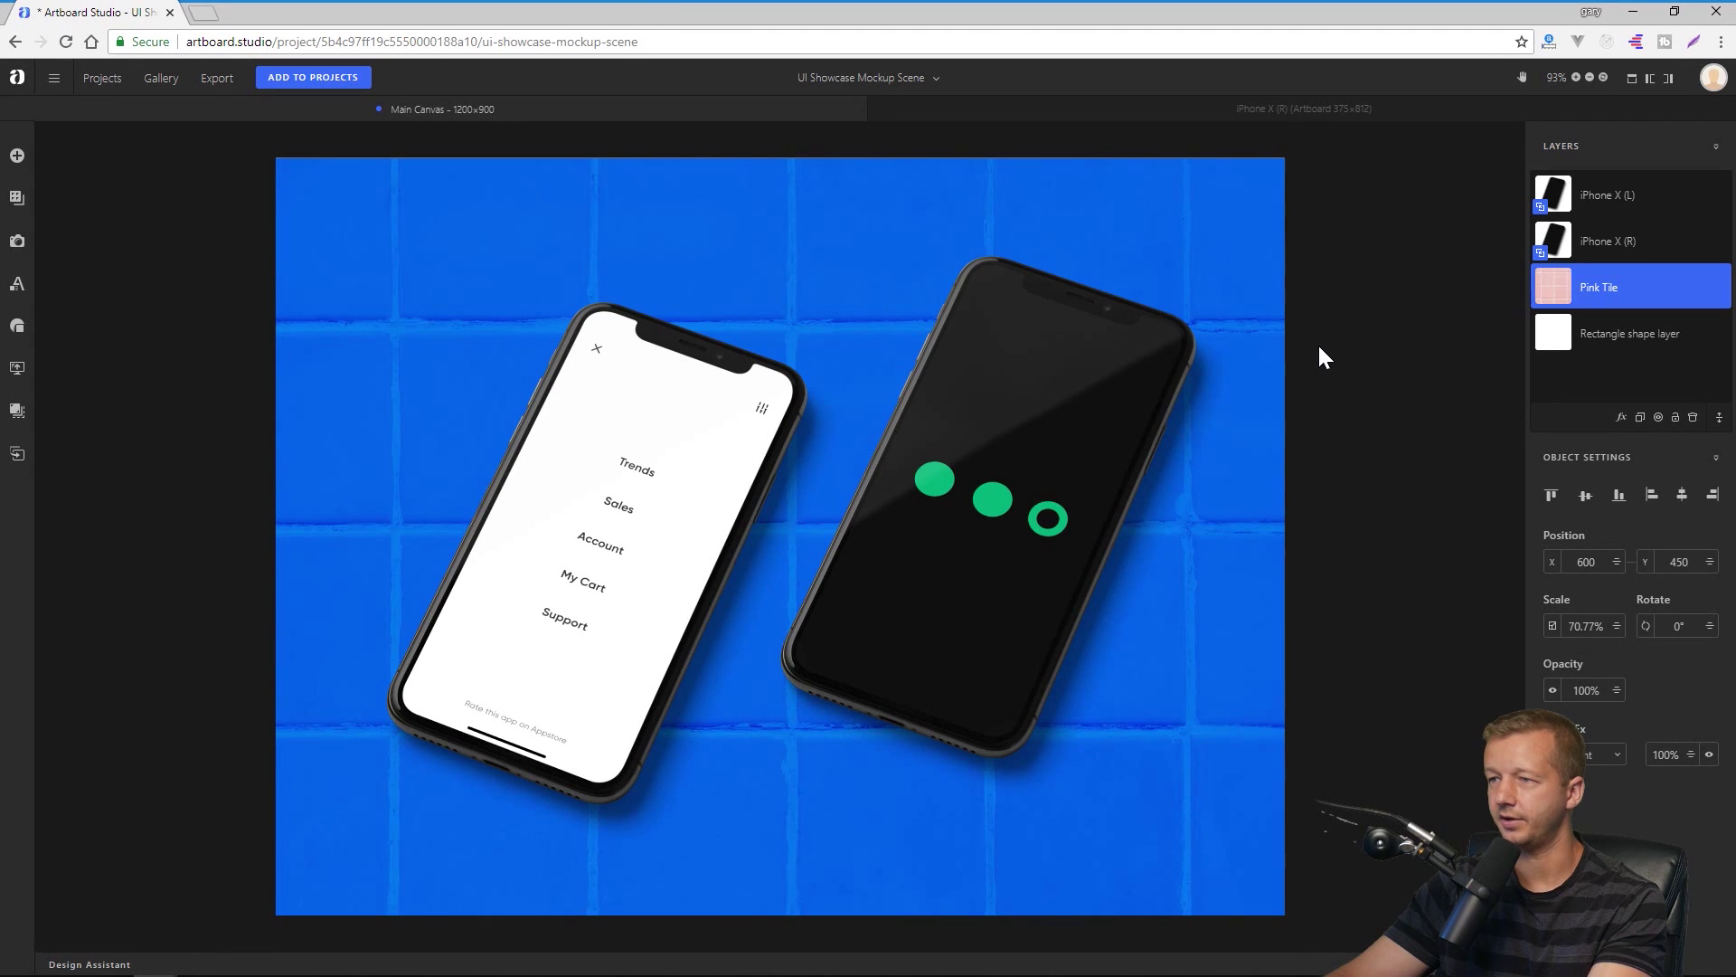
pyautogui.press('Down')
pyautogui.press('Down')
pyautogui.press('Down')
pyautogui.press('Down')
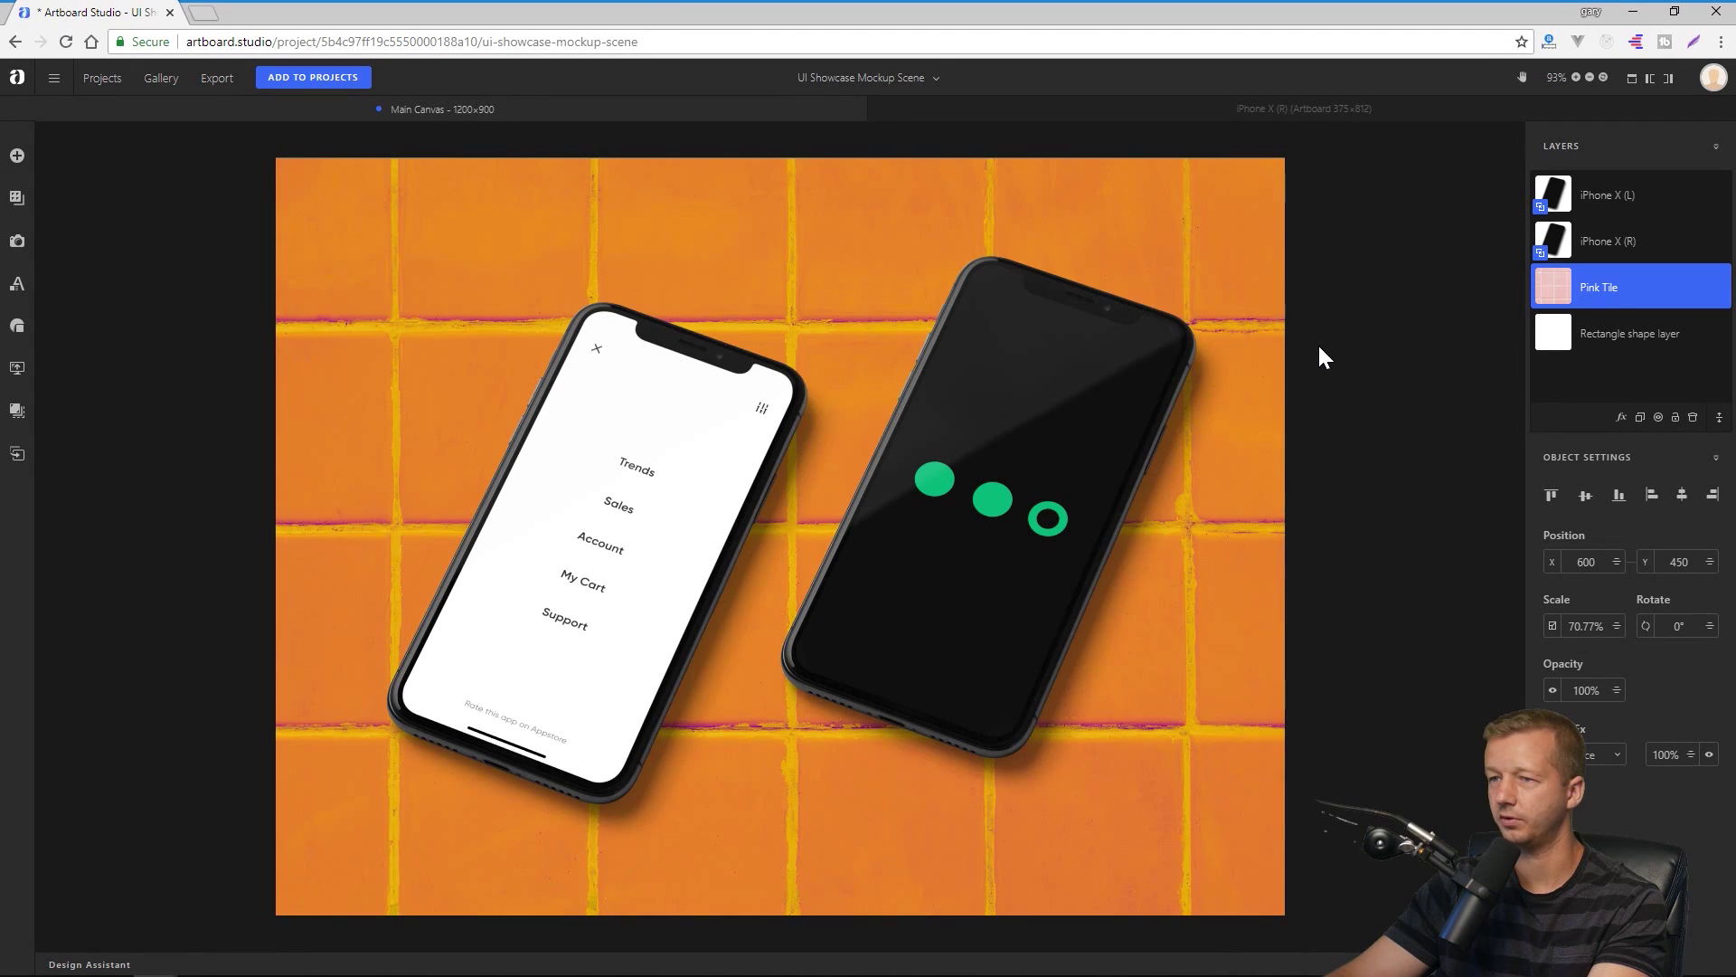
pyautogui.press('Down')
pyautogui.press('Down')
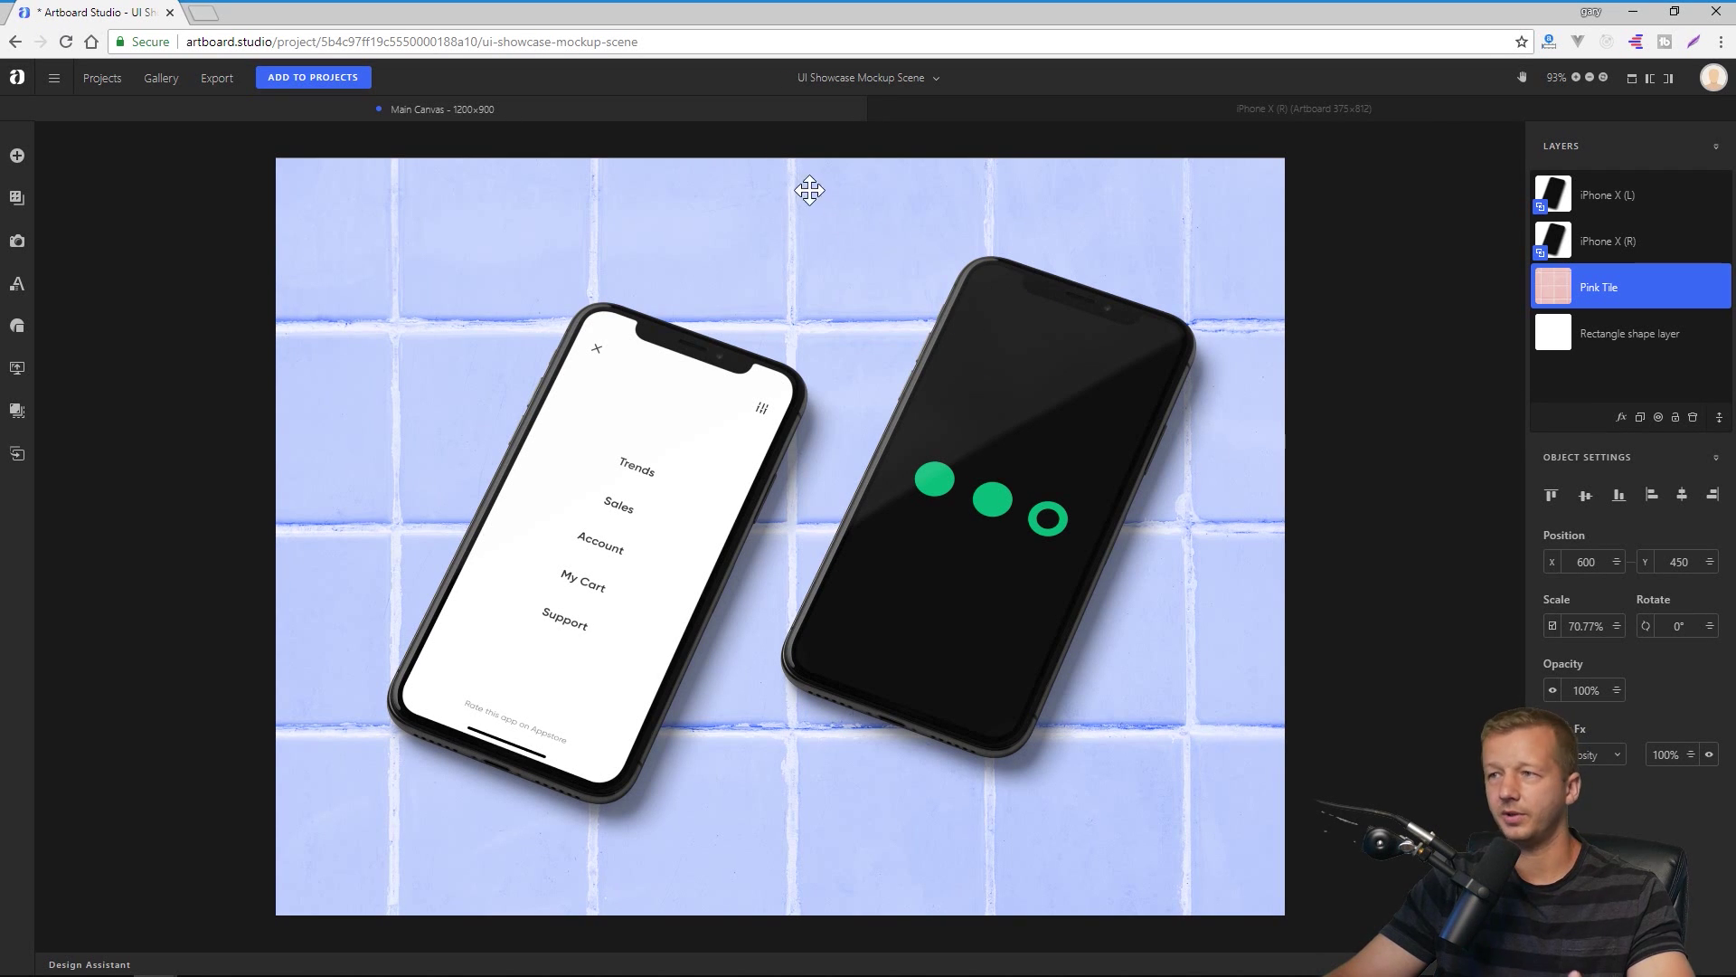
# - Close the iPhone X (R) artboard and browse the Unsplash stock photos available for insertion
pyautogui.click(877, 108)
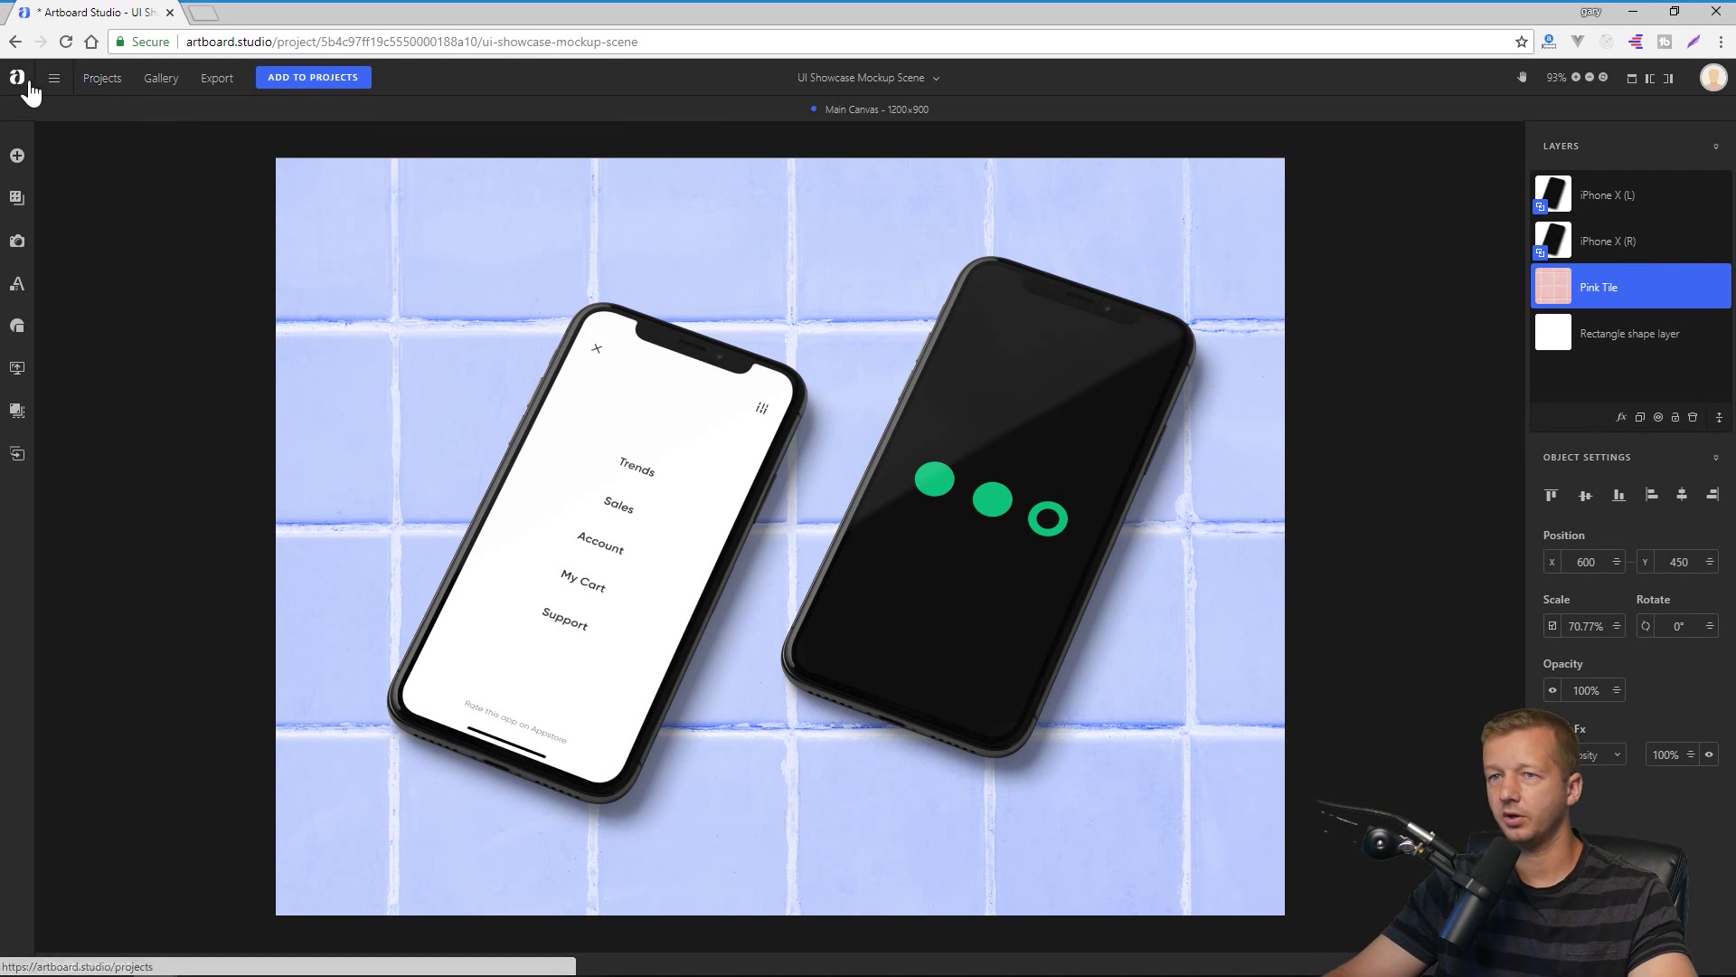
pyautogui.click(18, 241)
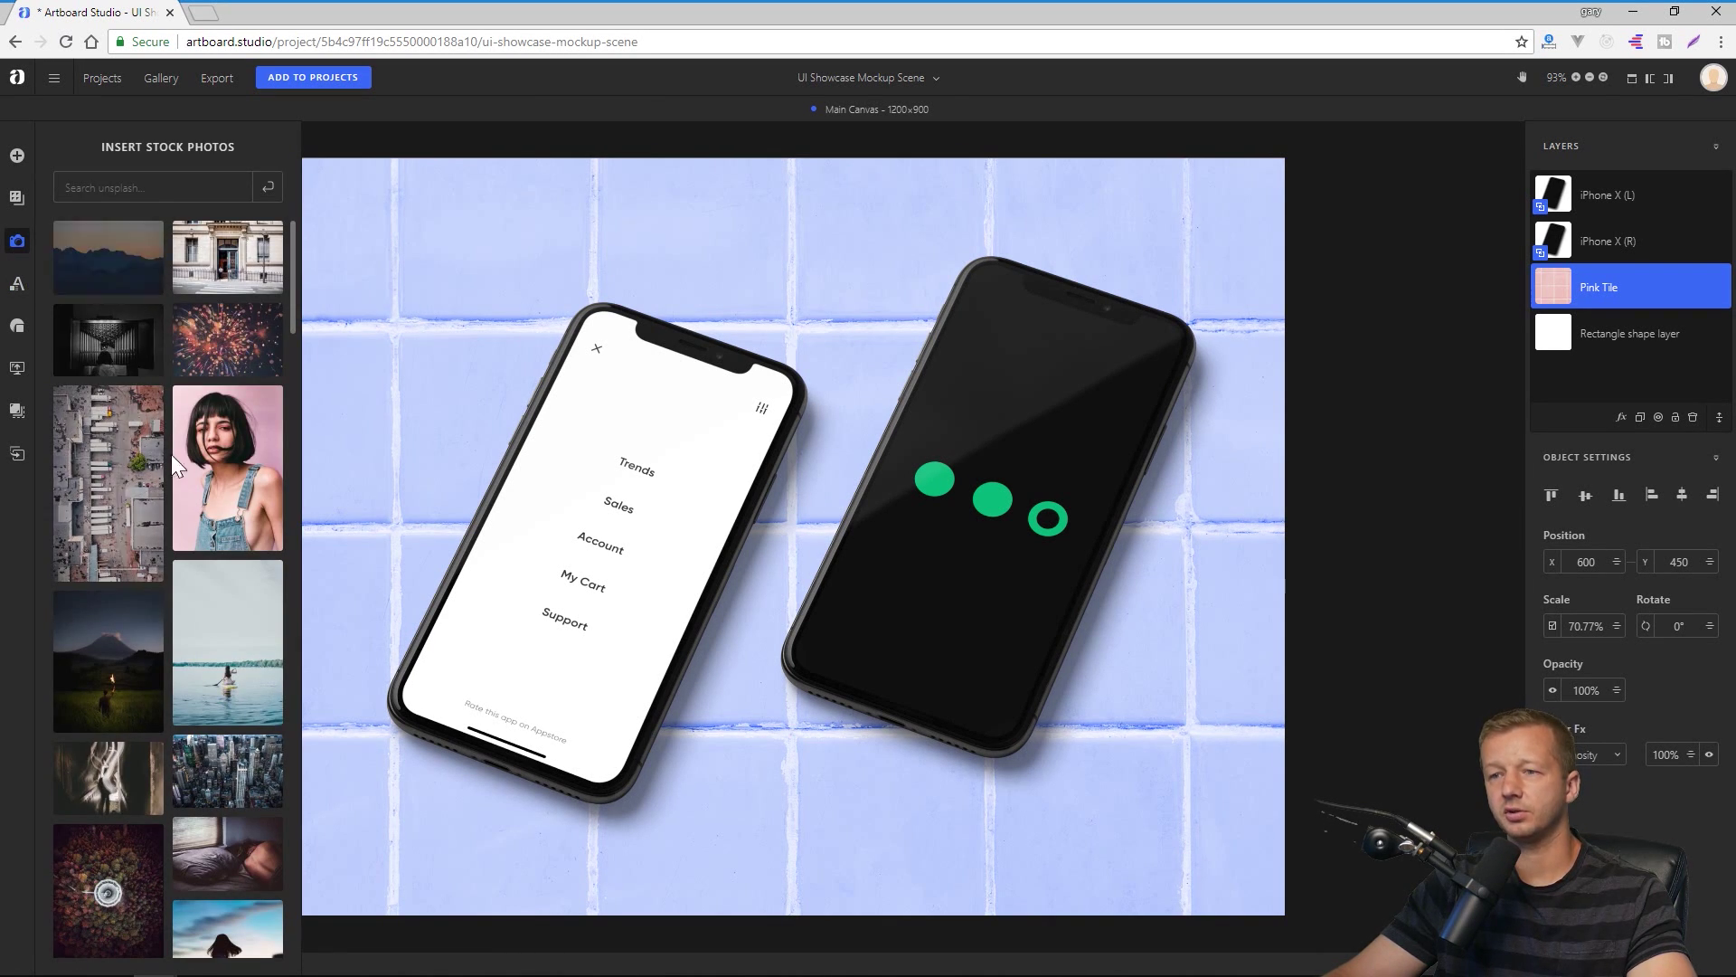
pyautogui.click(121, 181)
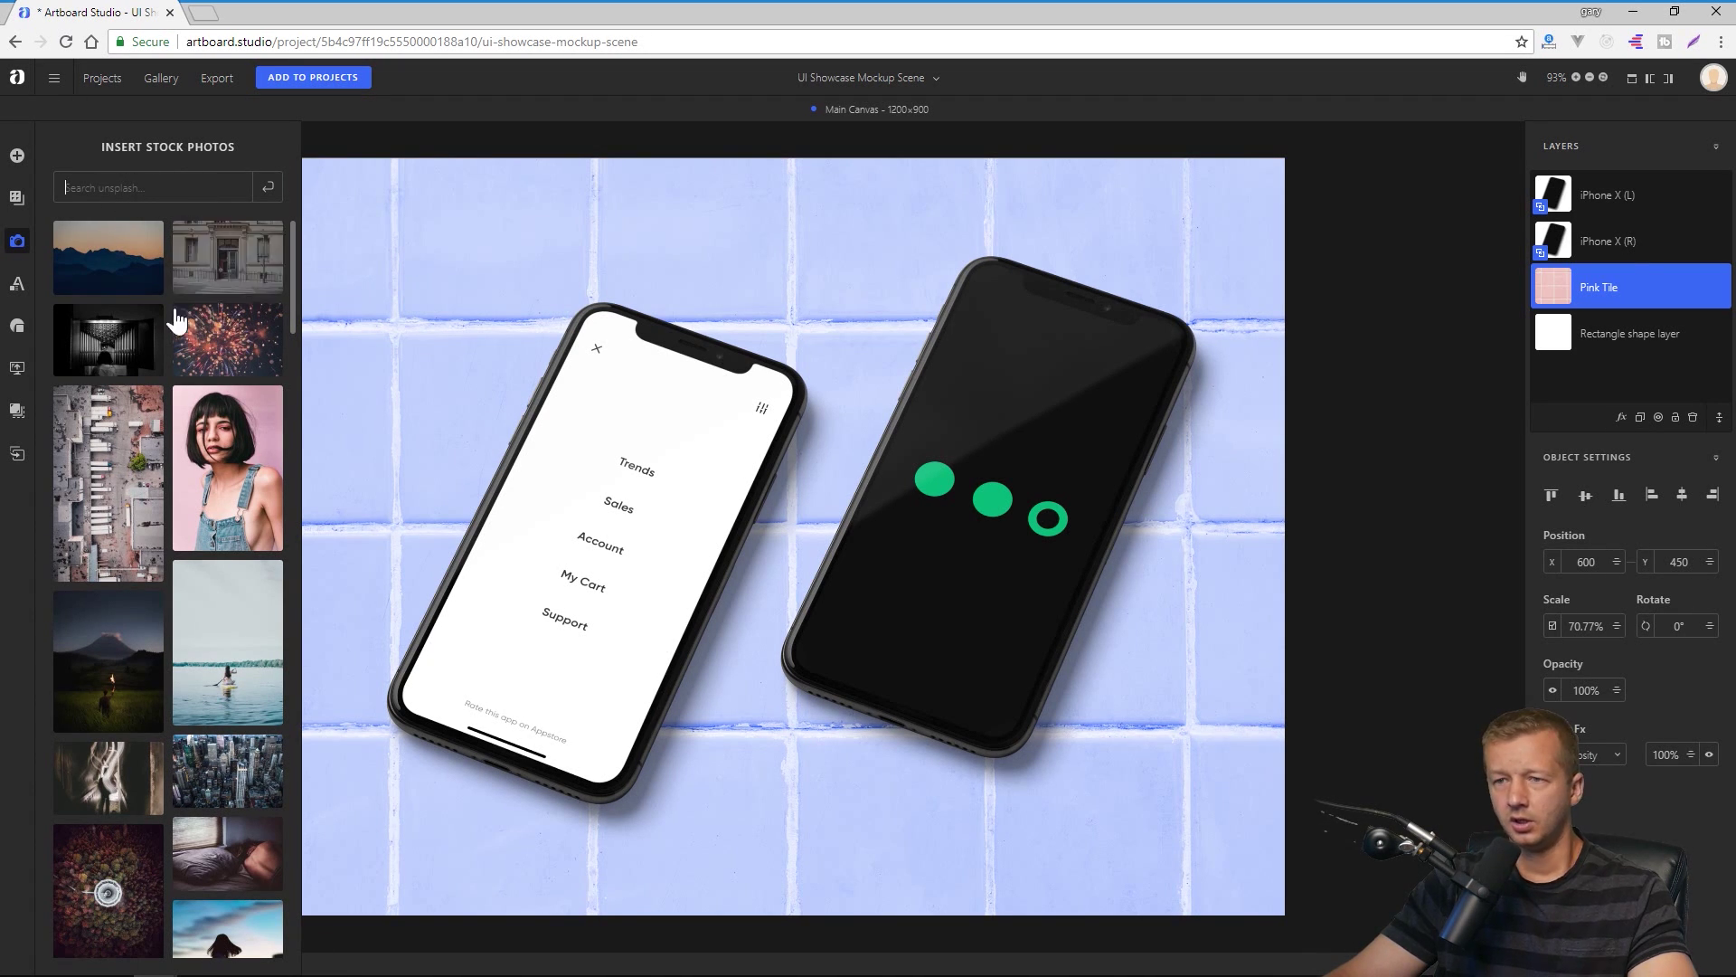
pyautogui.scroll(-5, 174, 543)
pyautogui.scroll(5, 174, 551)
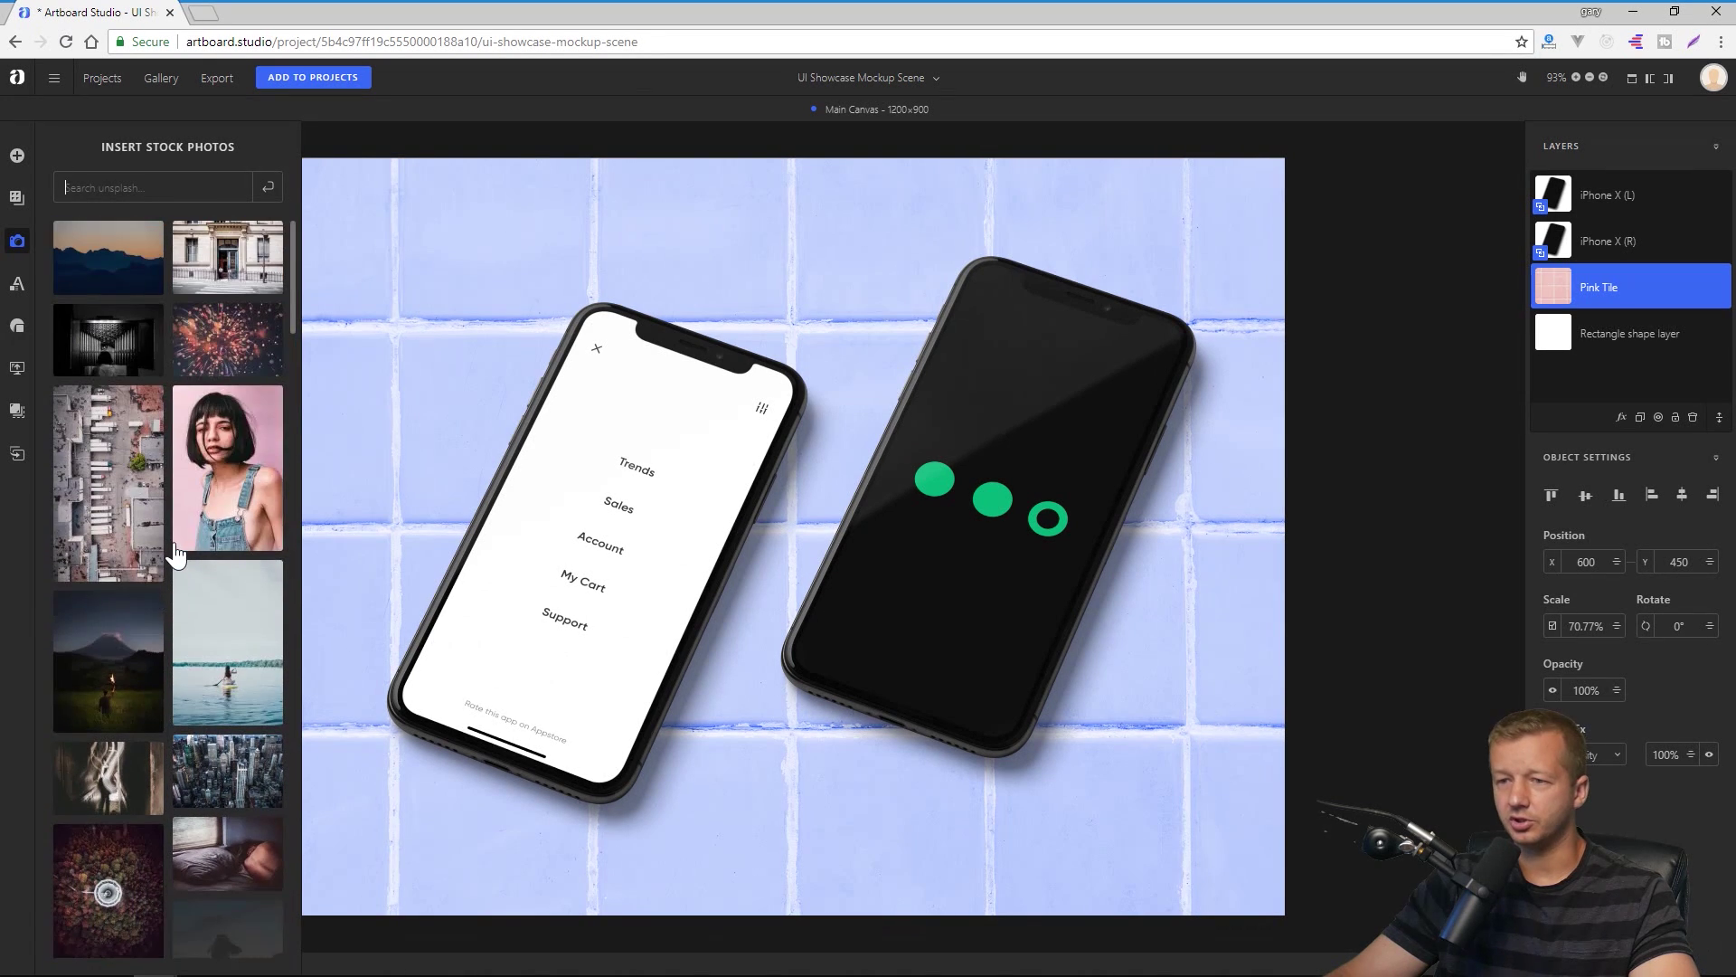
pyautogui.click(143, 181)
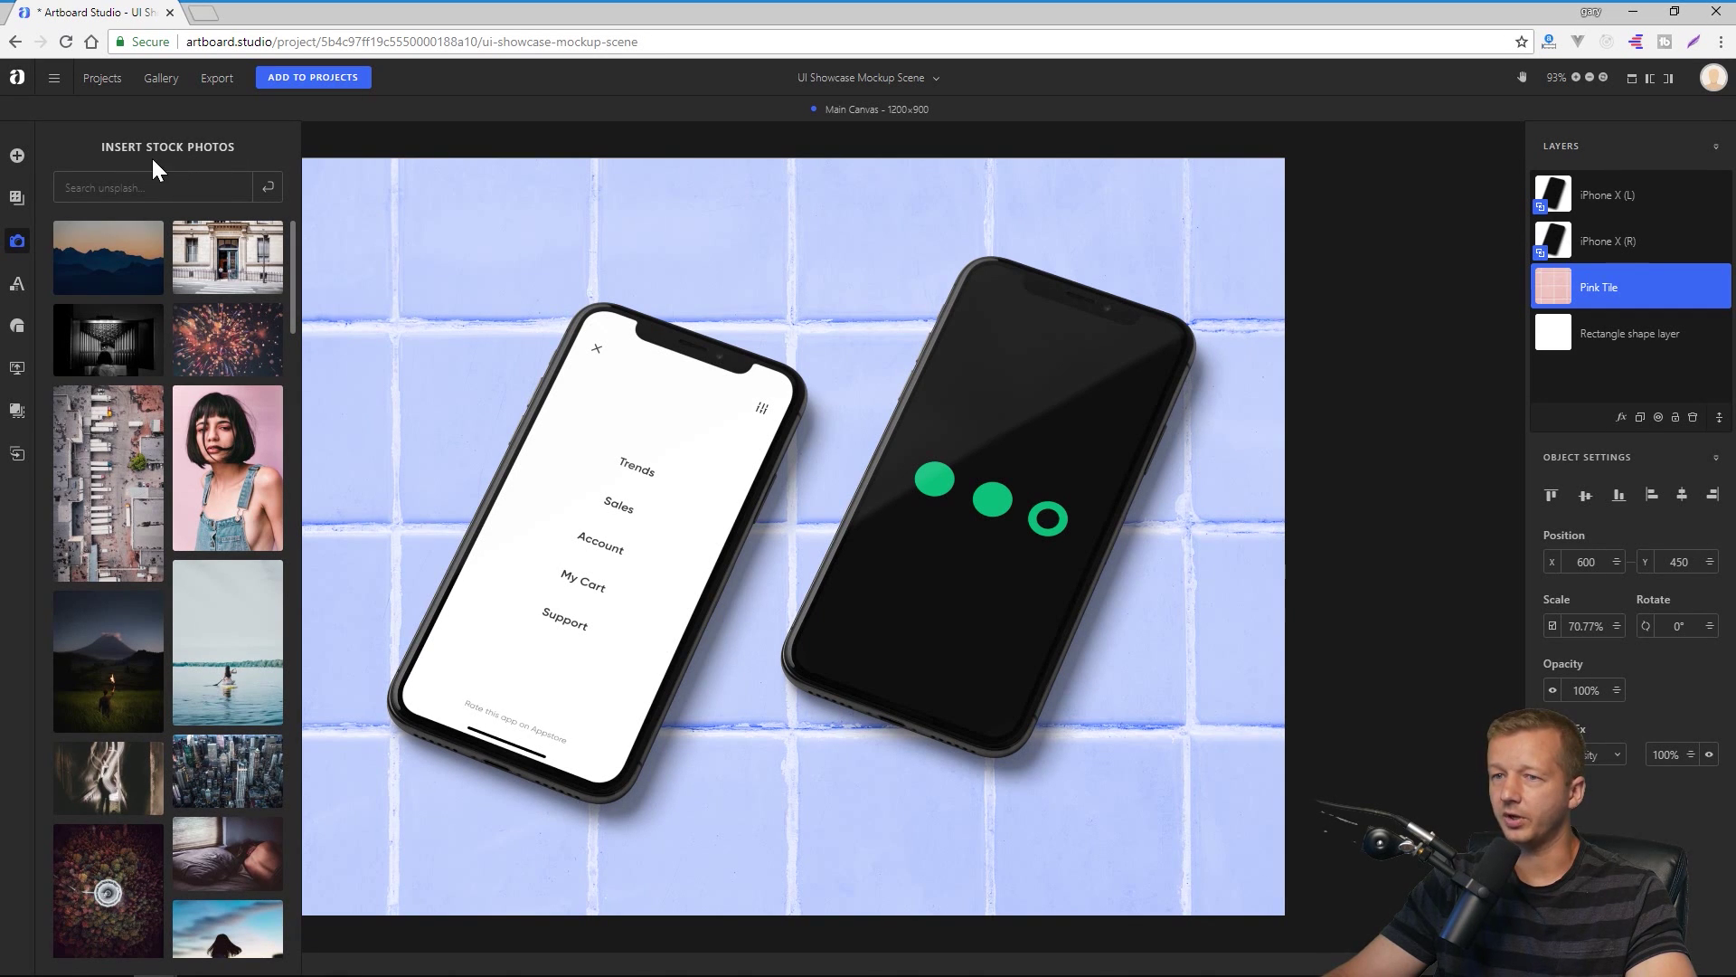
# - Try a simple text object above the white iPhone near the canvas's upper-left corner, open it for editing and delete it
pyautogui.click(16, 287)
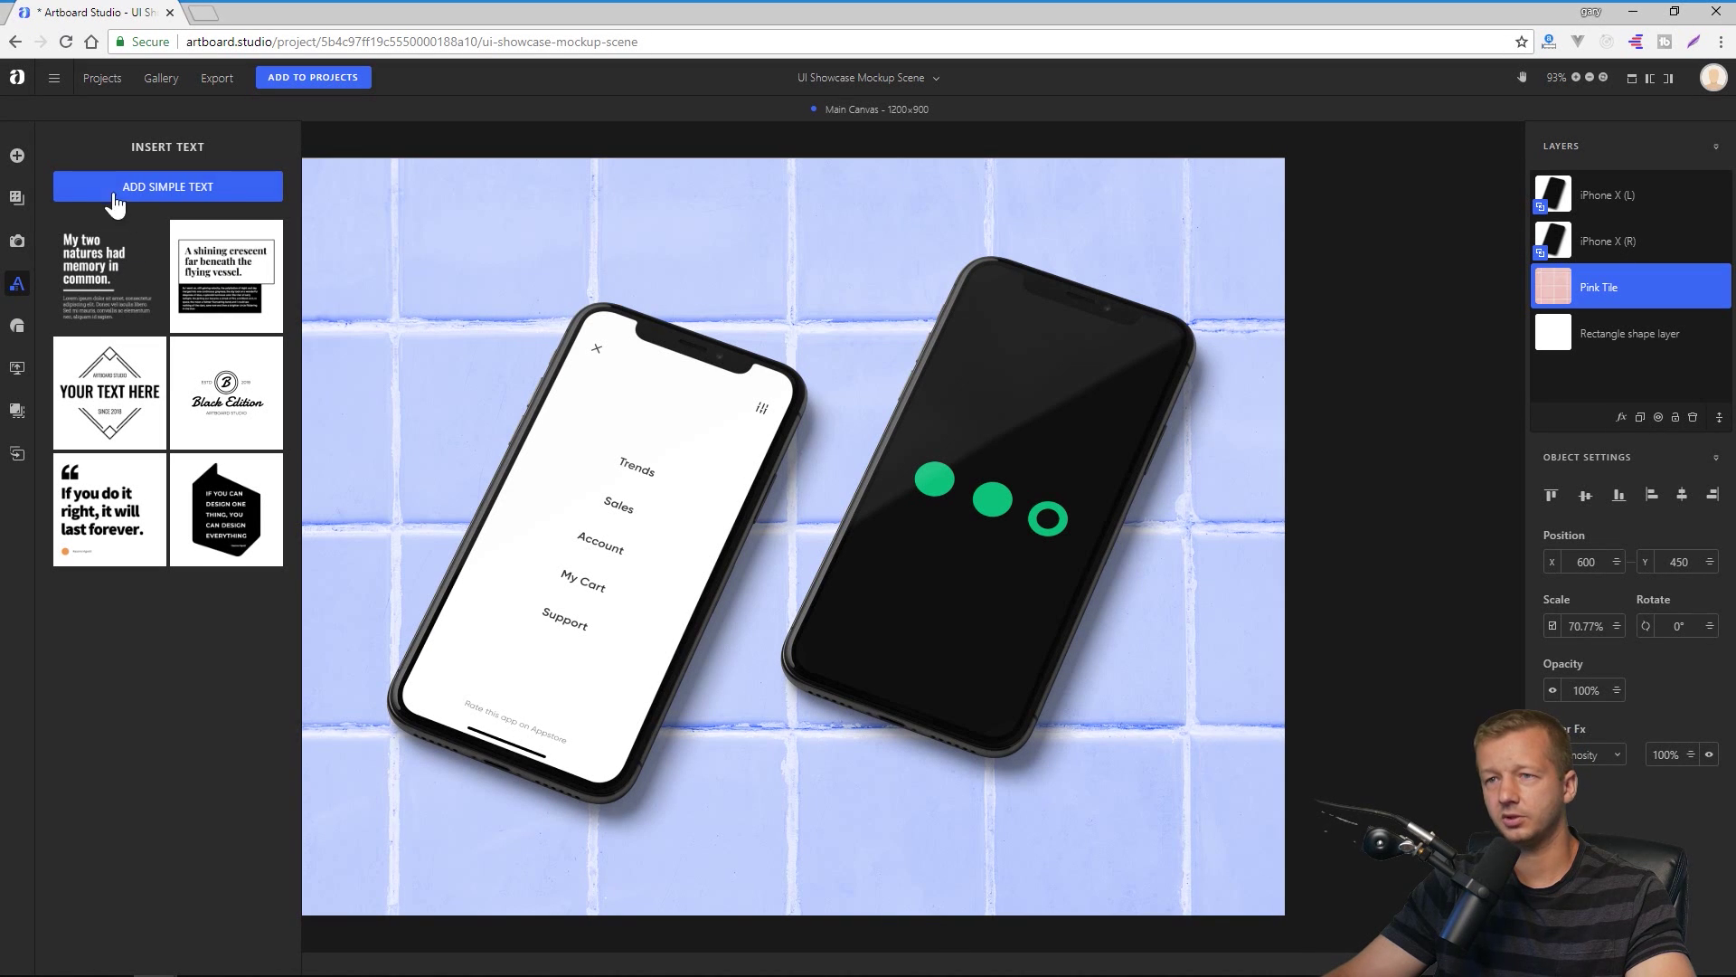
pyautogui.click(145, 186)
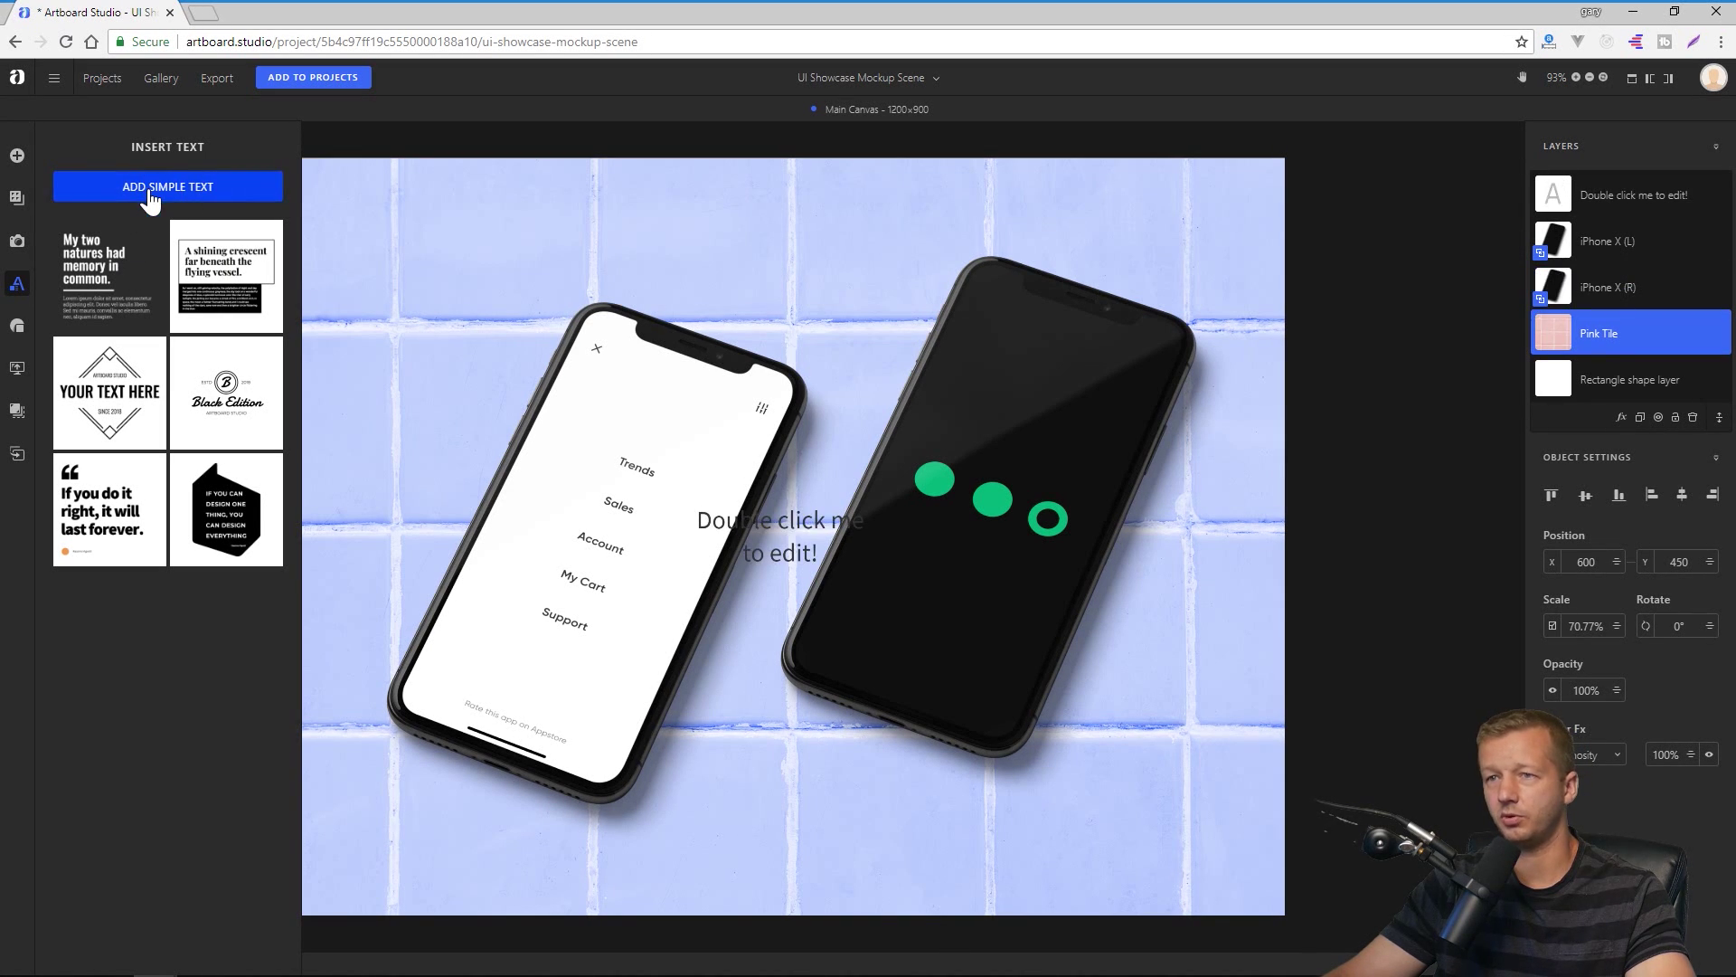
pyautogui.click(757, 525)
pyautogui.moveTo(764, 526); pyautogui.dragTo(459, 222)
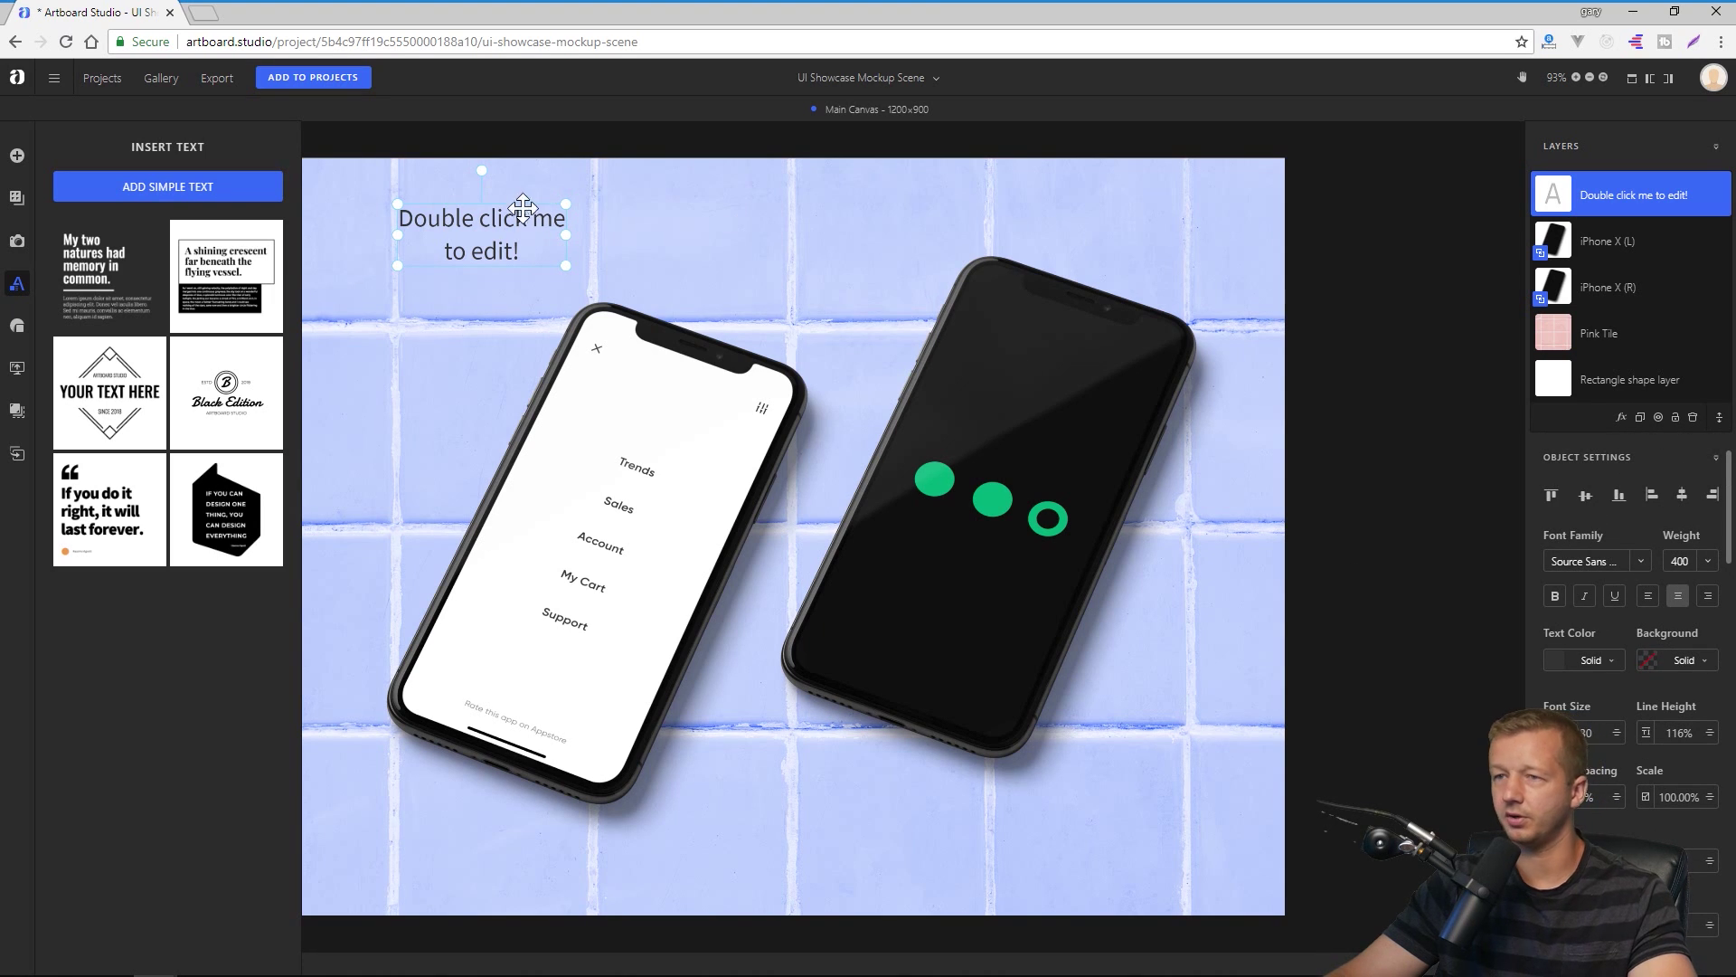
pyautogui.doubleClick(477, 218)
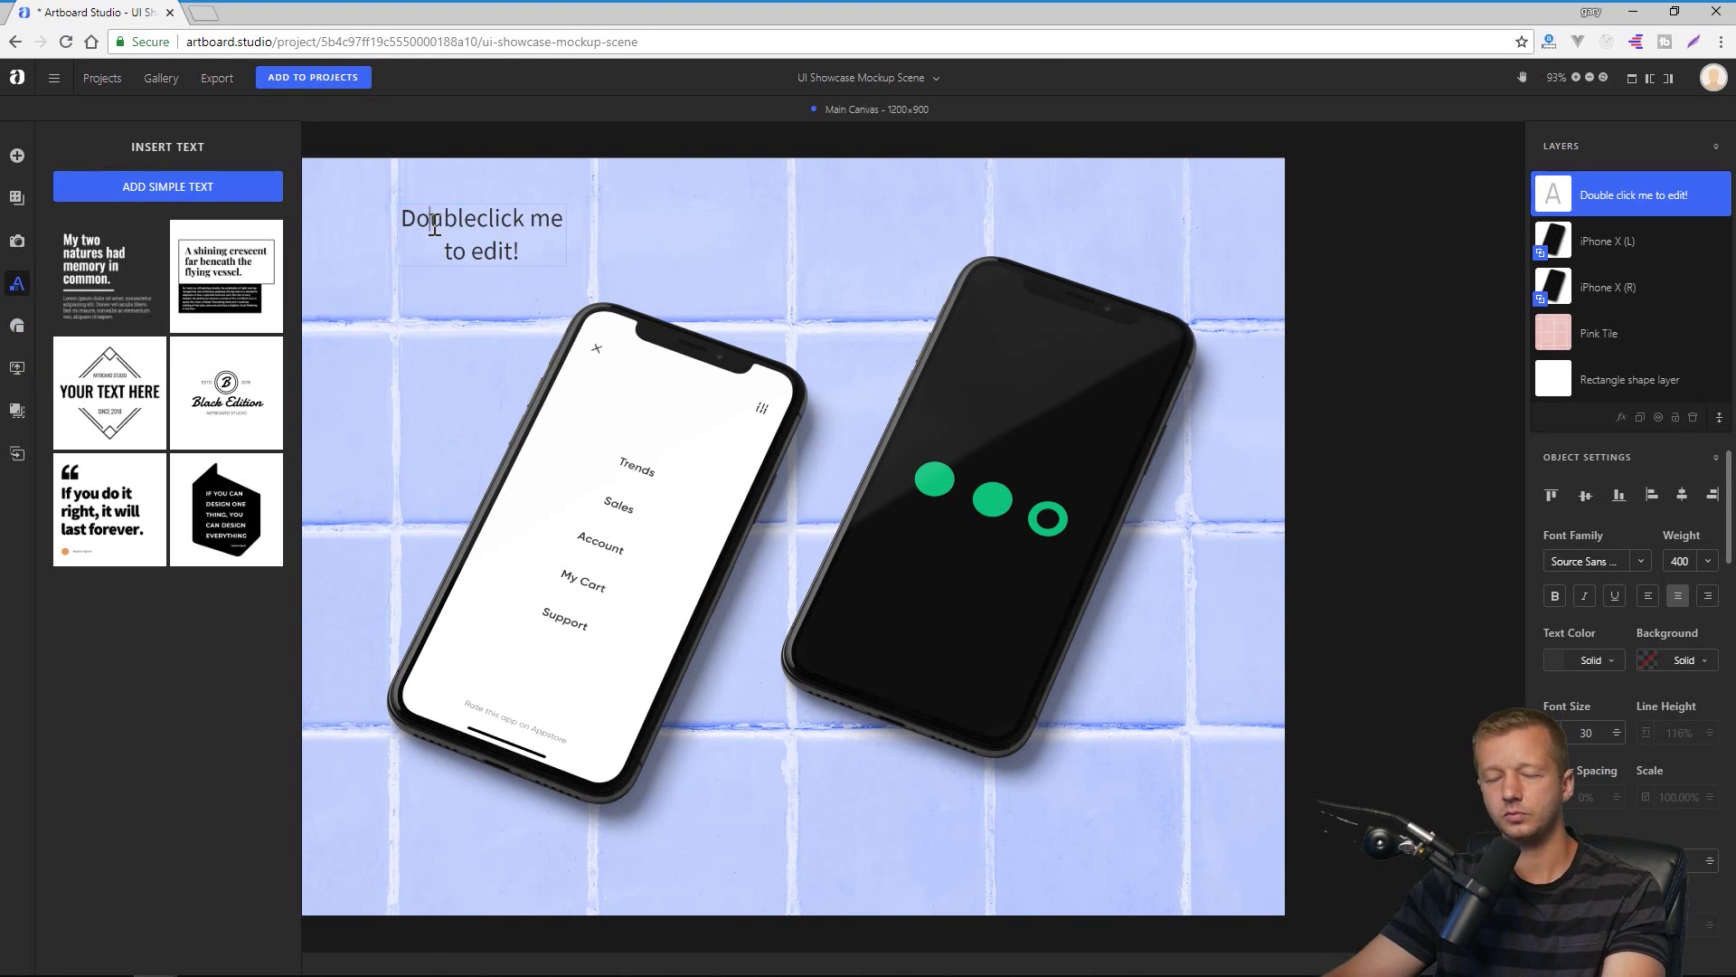
pyautogui.press('Delete')
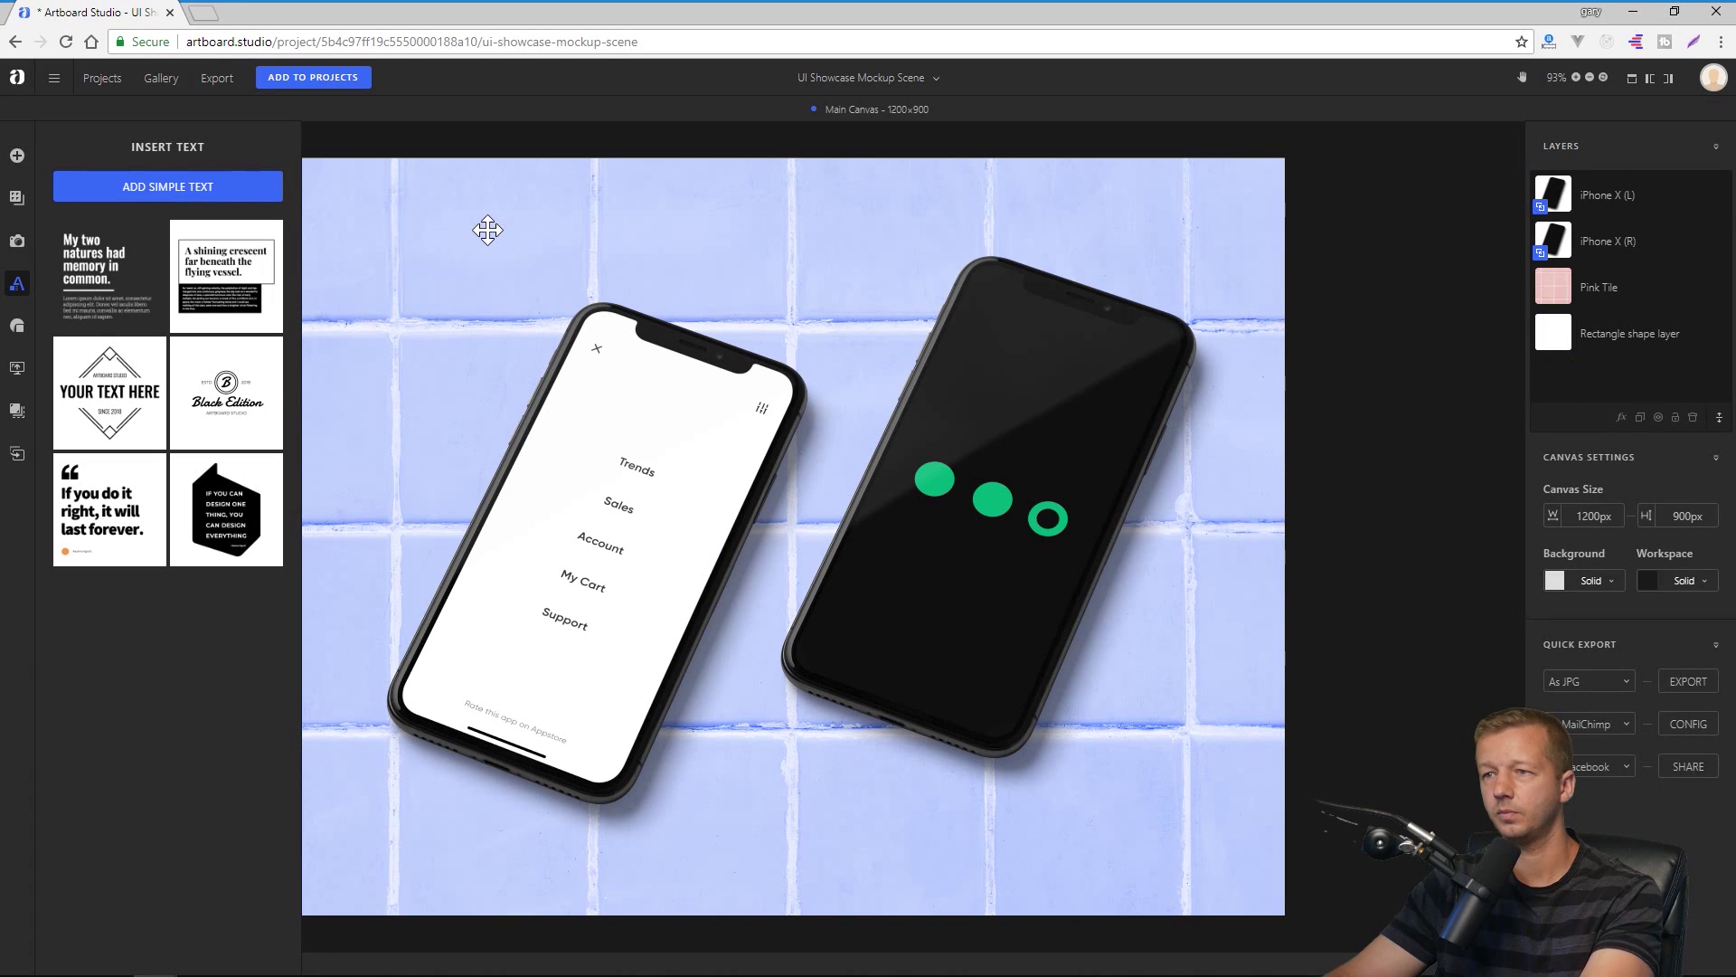
# - Review the insertable shapes, the uploaded images and the Figma import option
pyautogui.click(14, 336)
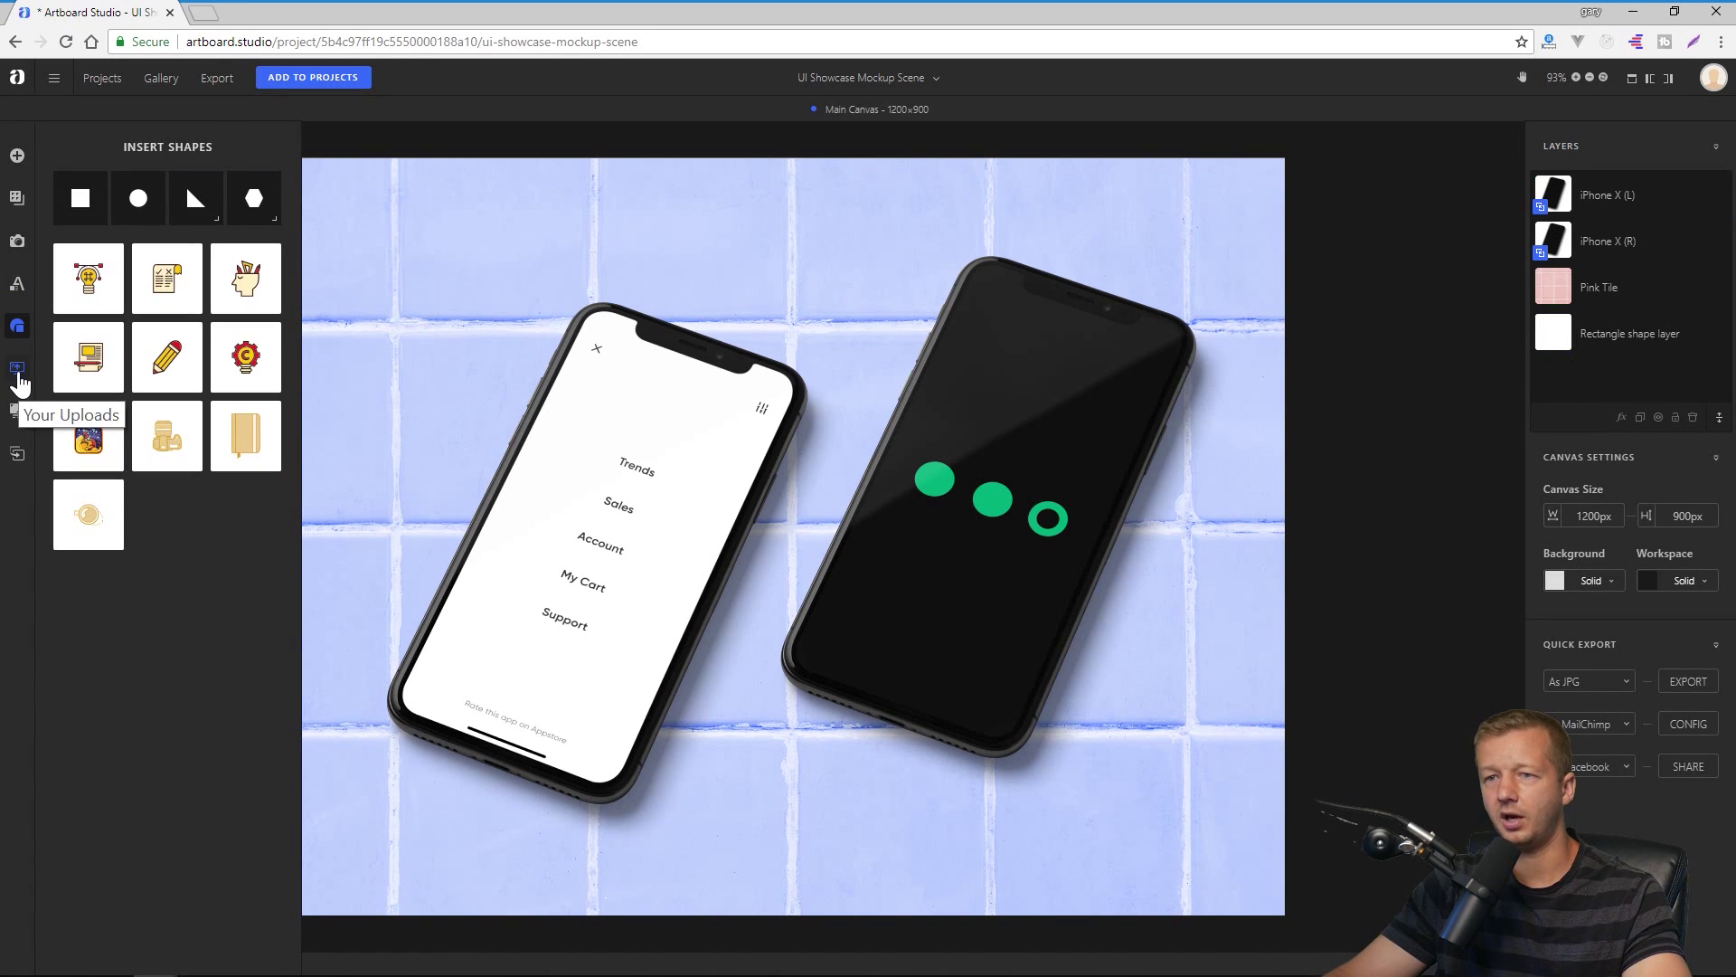
pyautogui.click(18, 374)
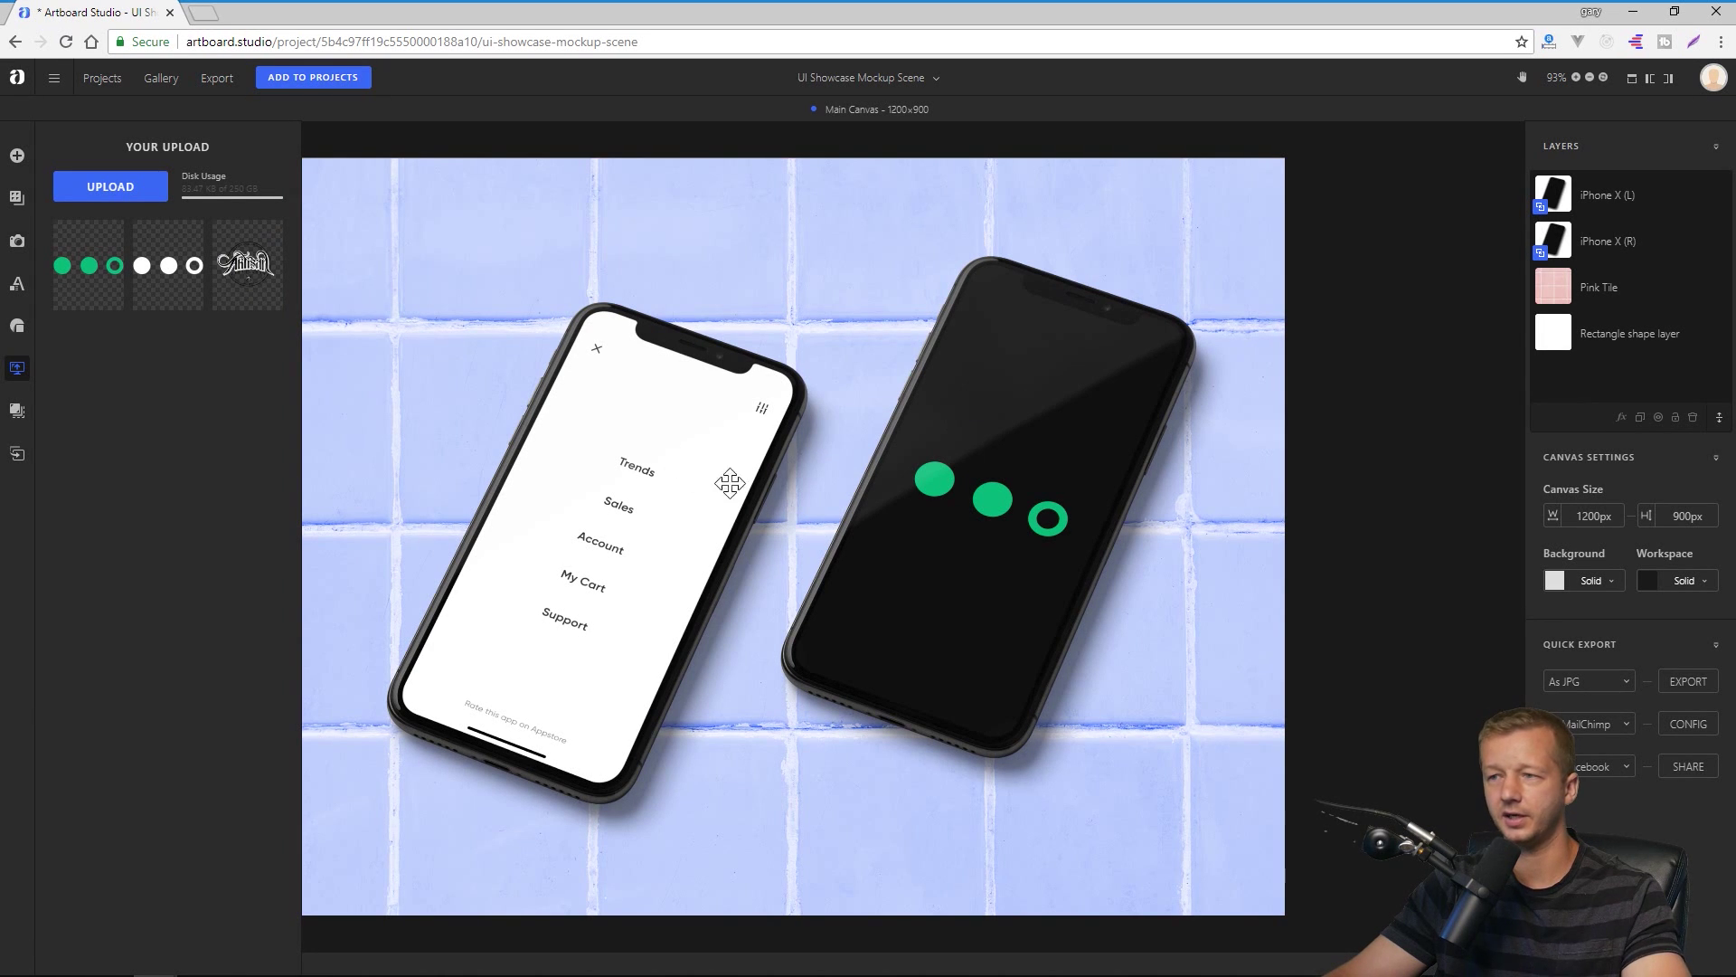
pyautogui.click(18, 459)
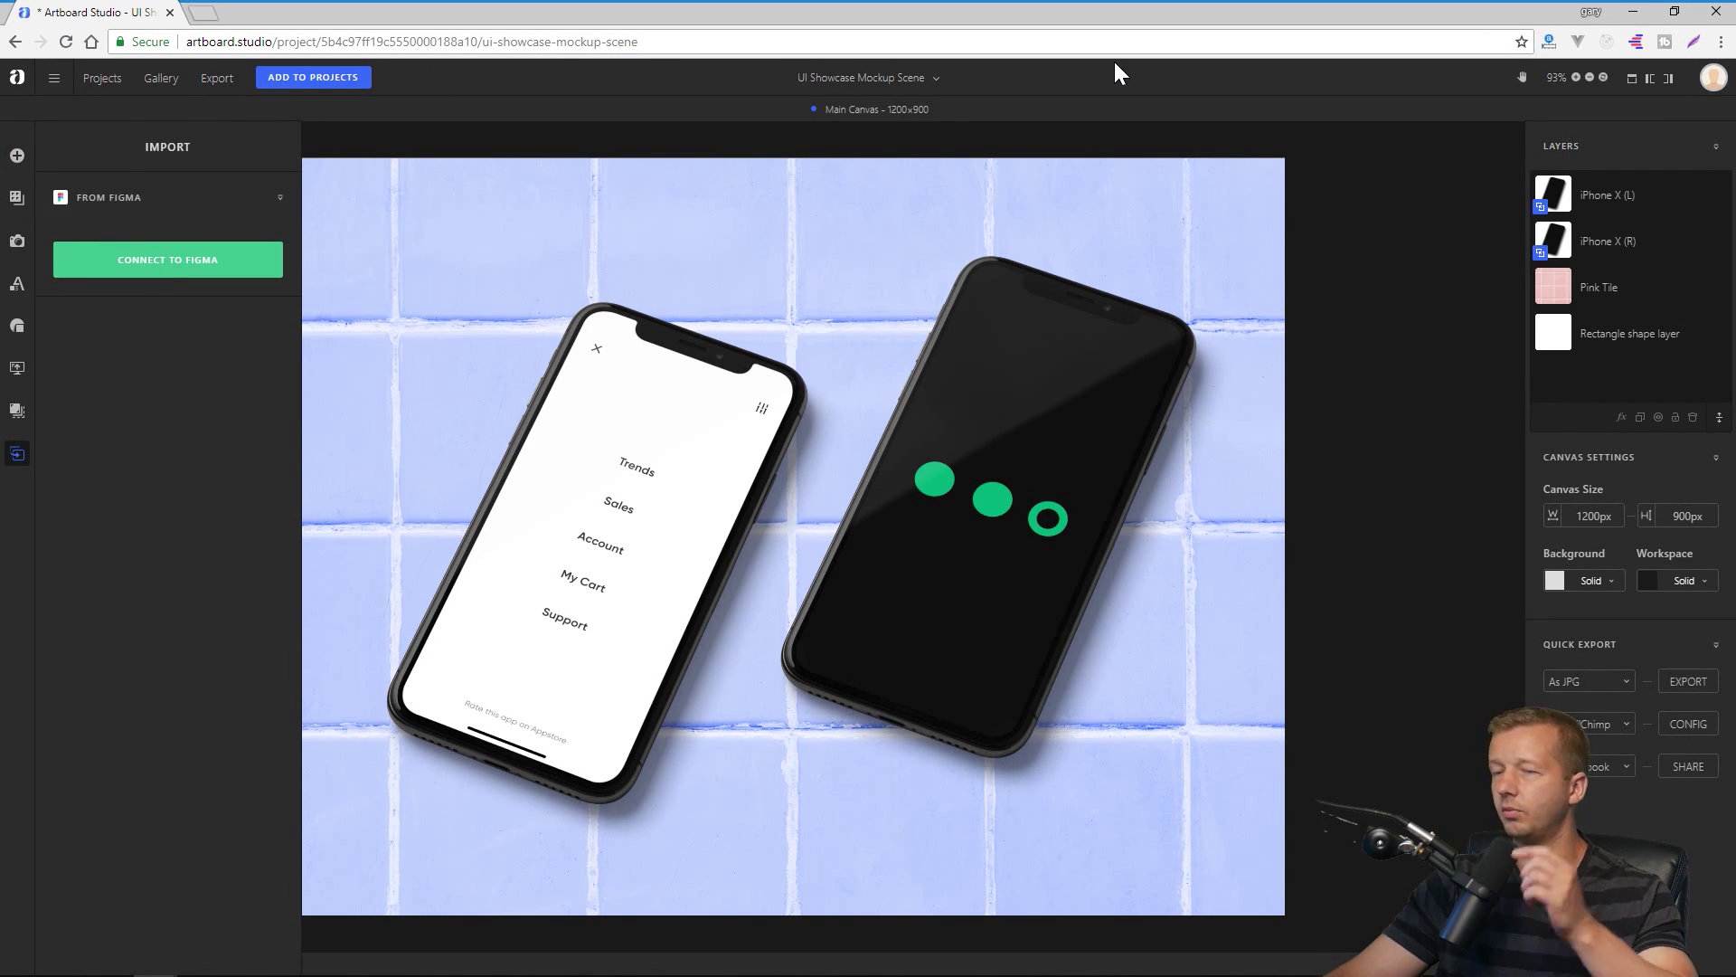
# - Leave the mockup scene and create a blank 1080 × 720 px project named MyDesign
pyautogui.click(18, 82)
pyautogui.click(956, 142)
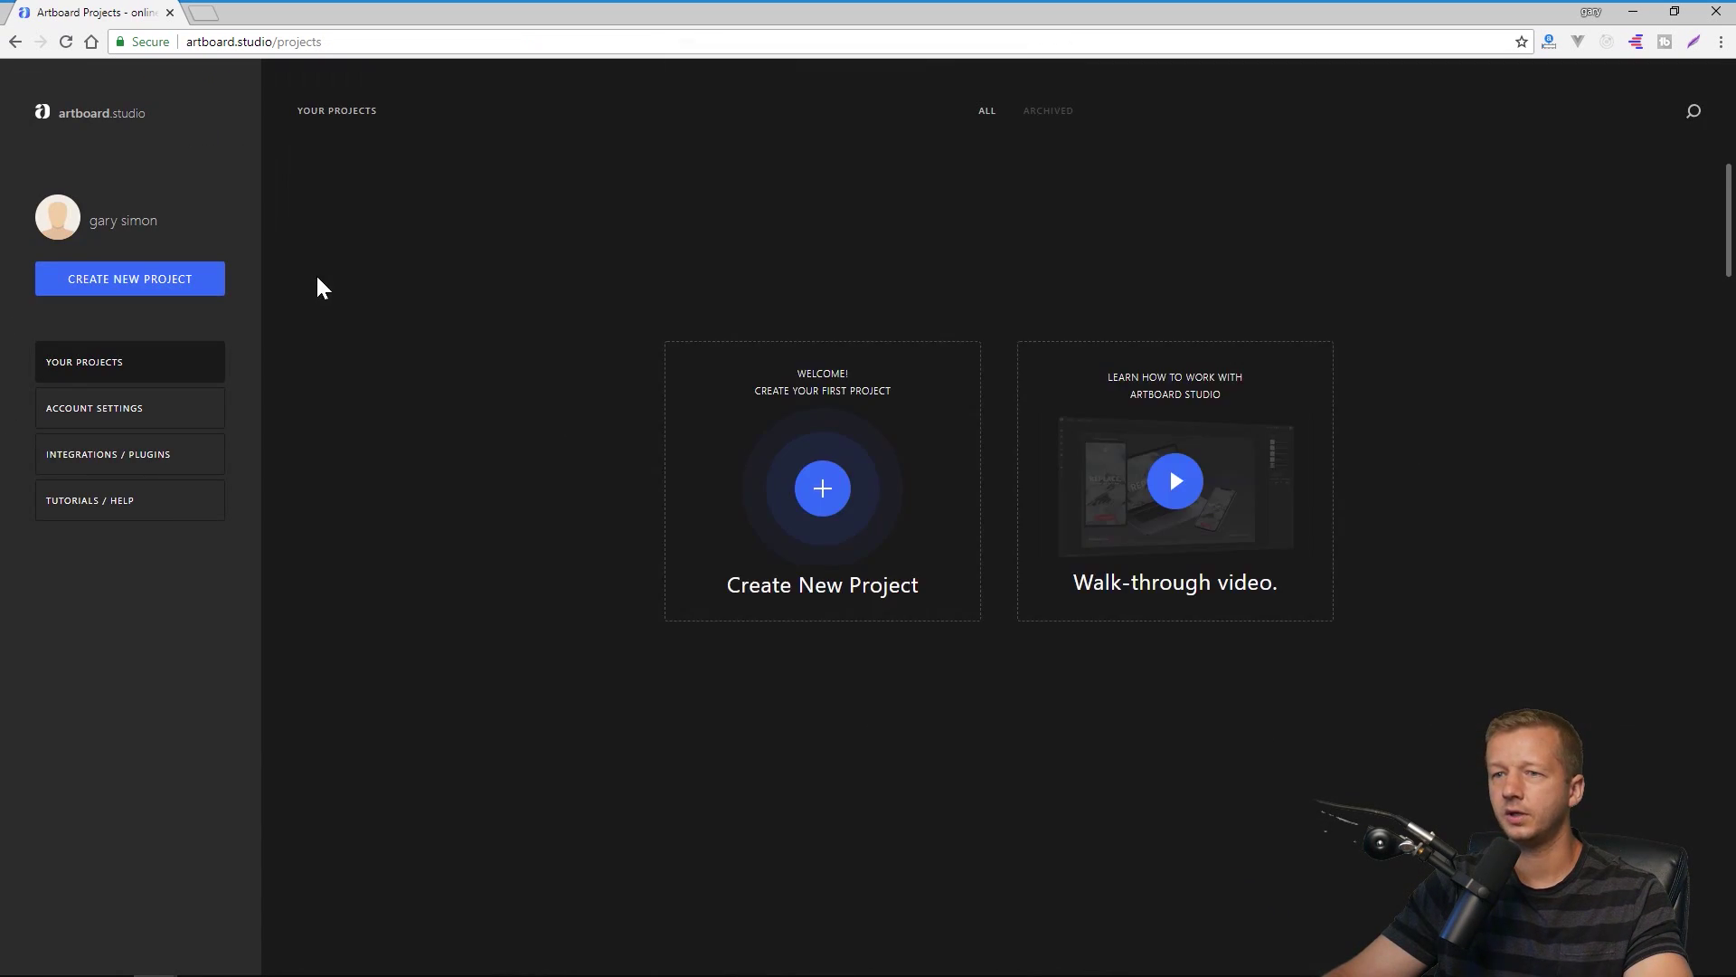
pyautogui.click(189, 285)
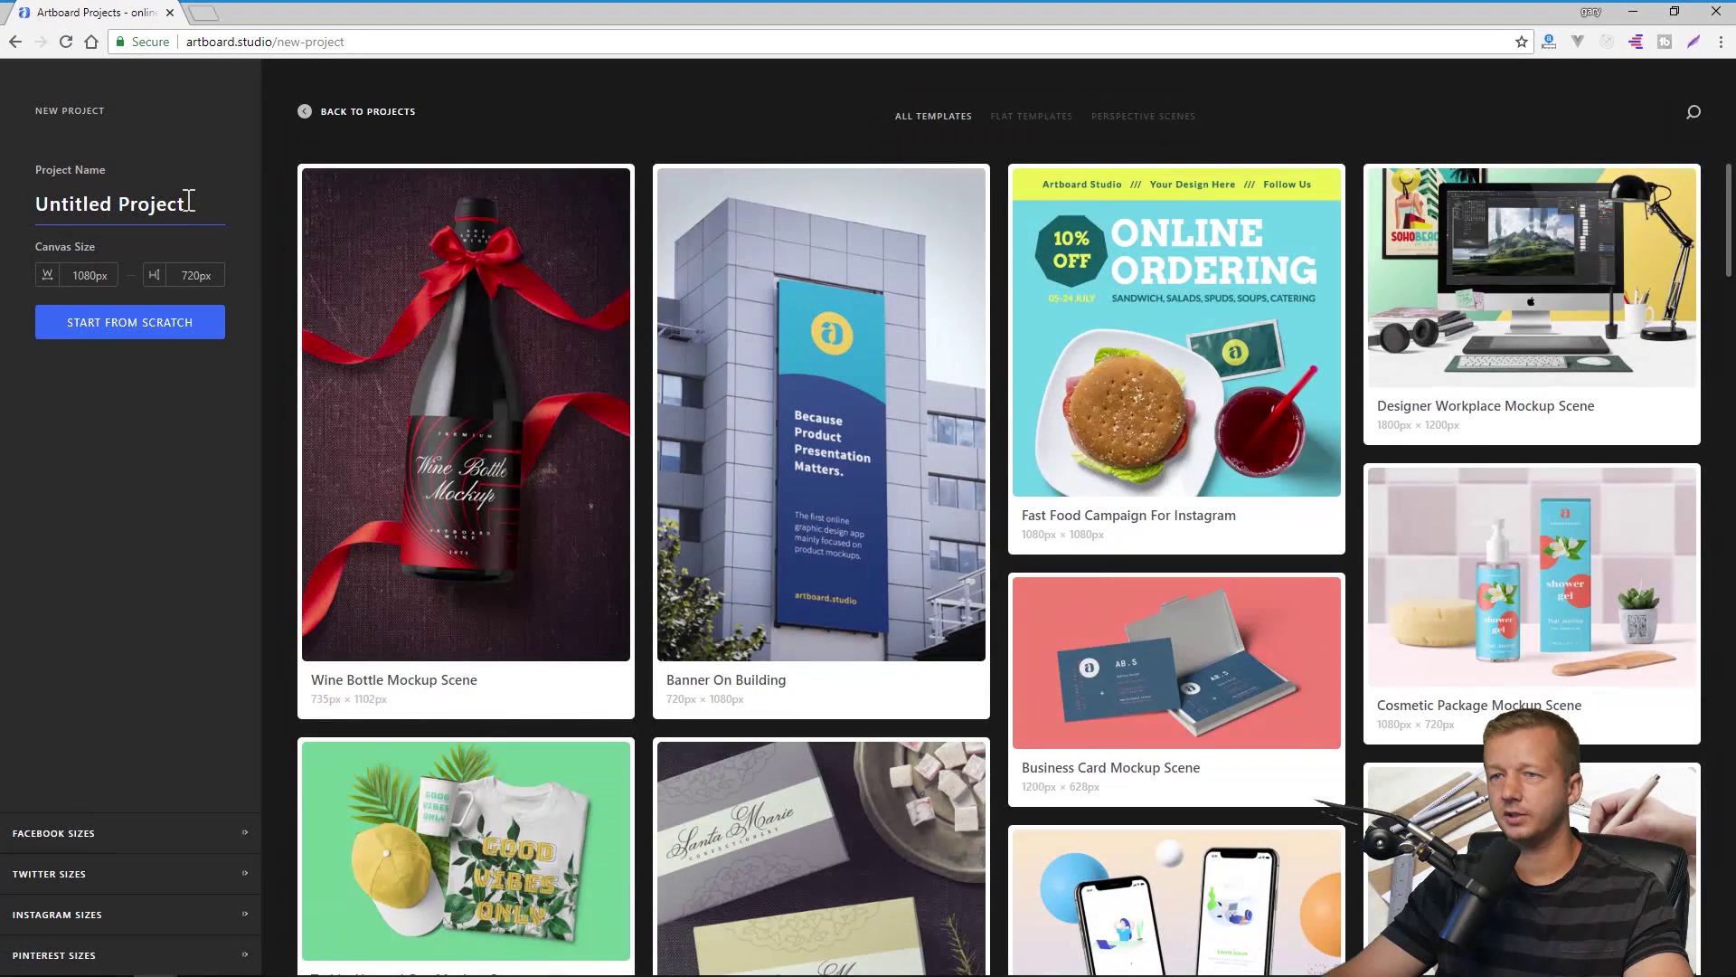
pyautogui.moveTo(205, 207); pyautogui.dragTo(43, 204)
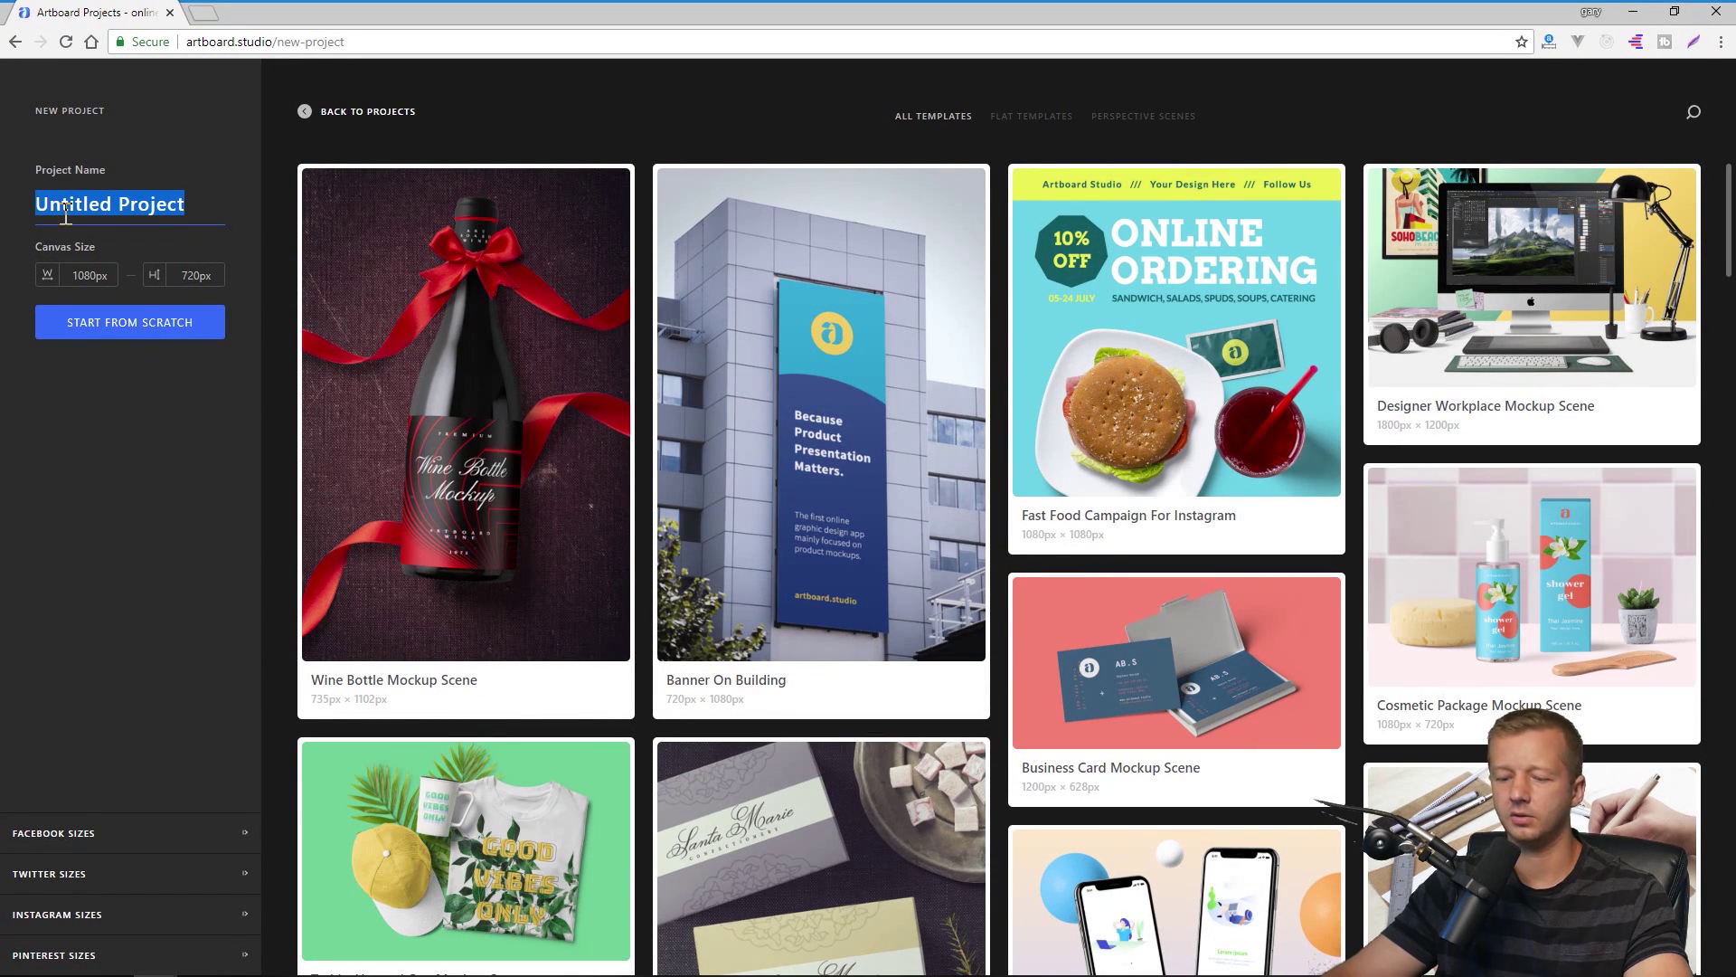
pyautogui.write('MyDesign')
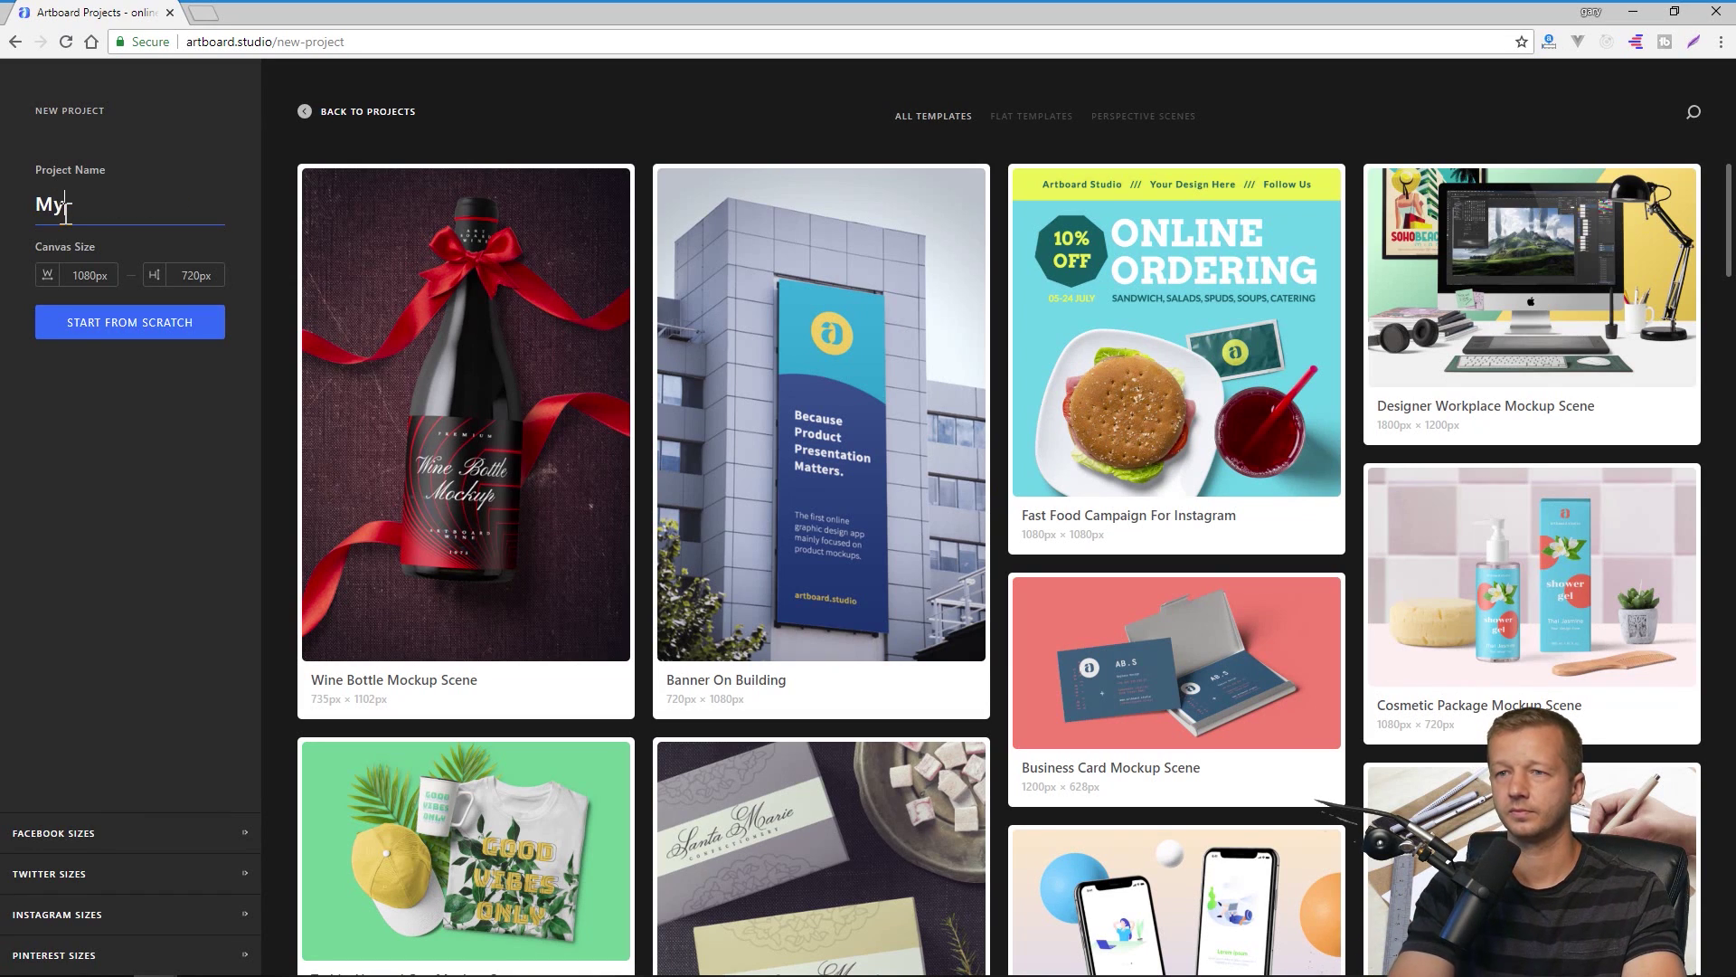
pyautogui.click(120, 334)
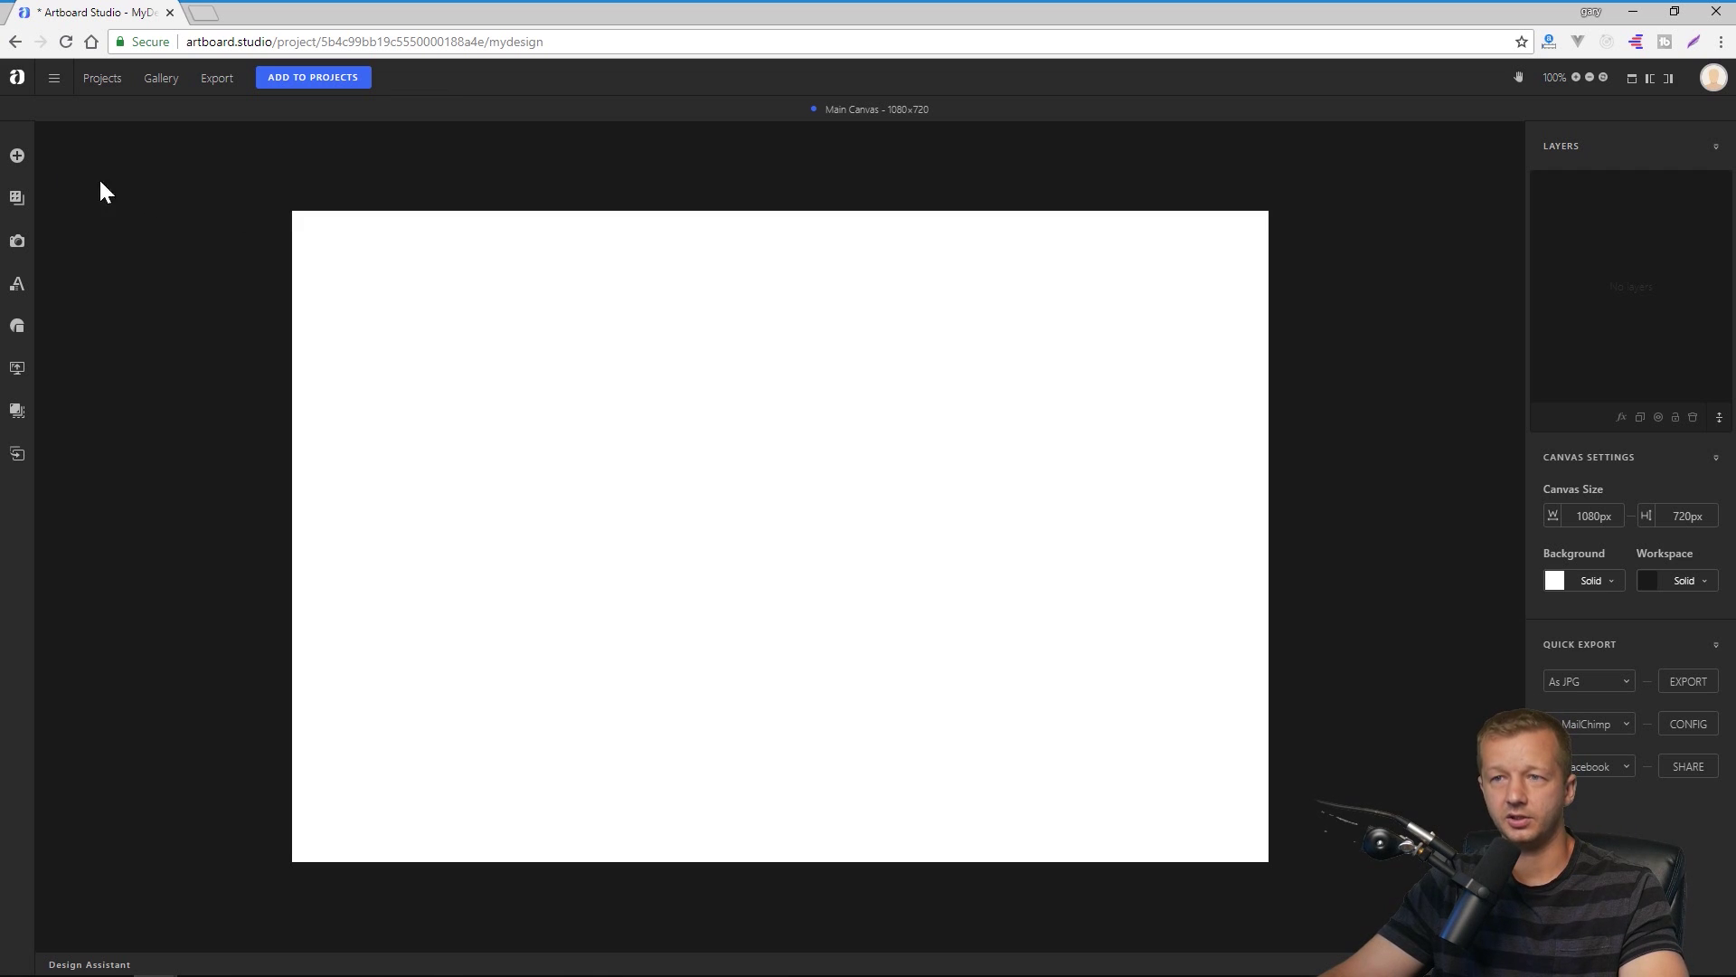
# - Insert the white Paper Bag from the Packaging pack's front-view items and place it left of the canvas centre, at about X 480, Y 349
pyautogui.click(17, 156)
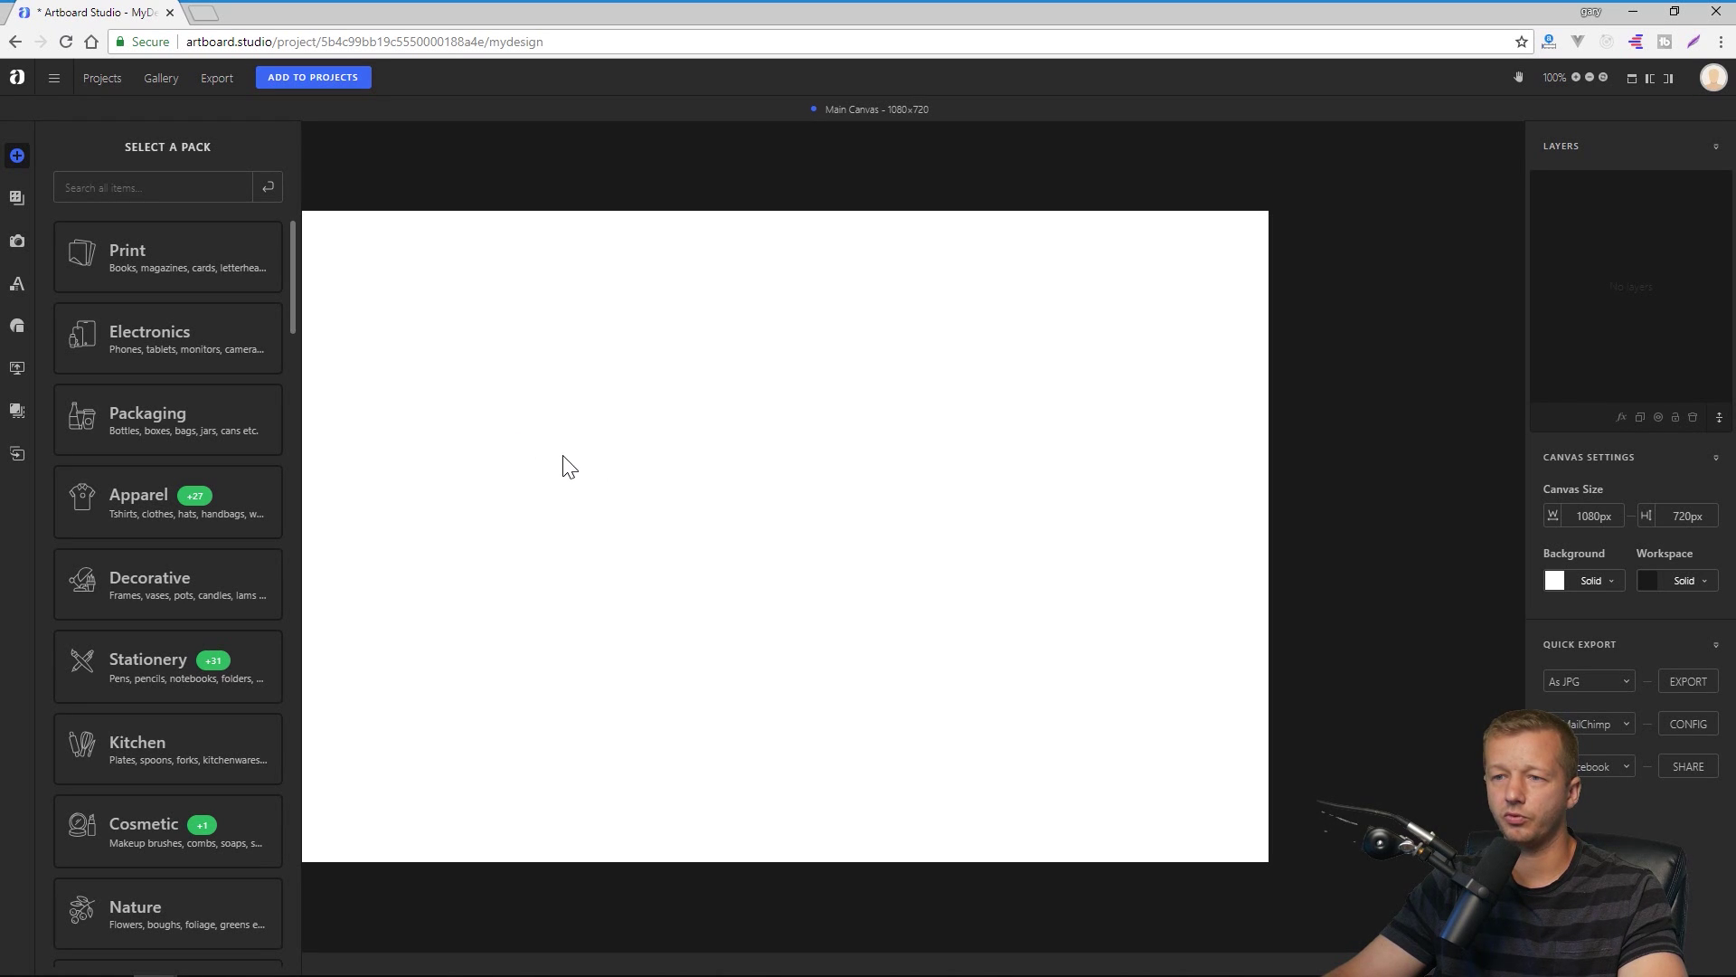
pyautogui.click(182, 429)
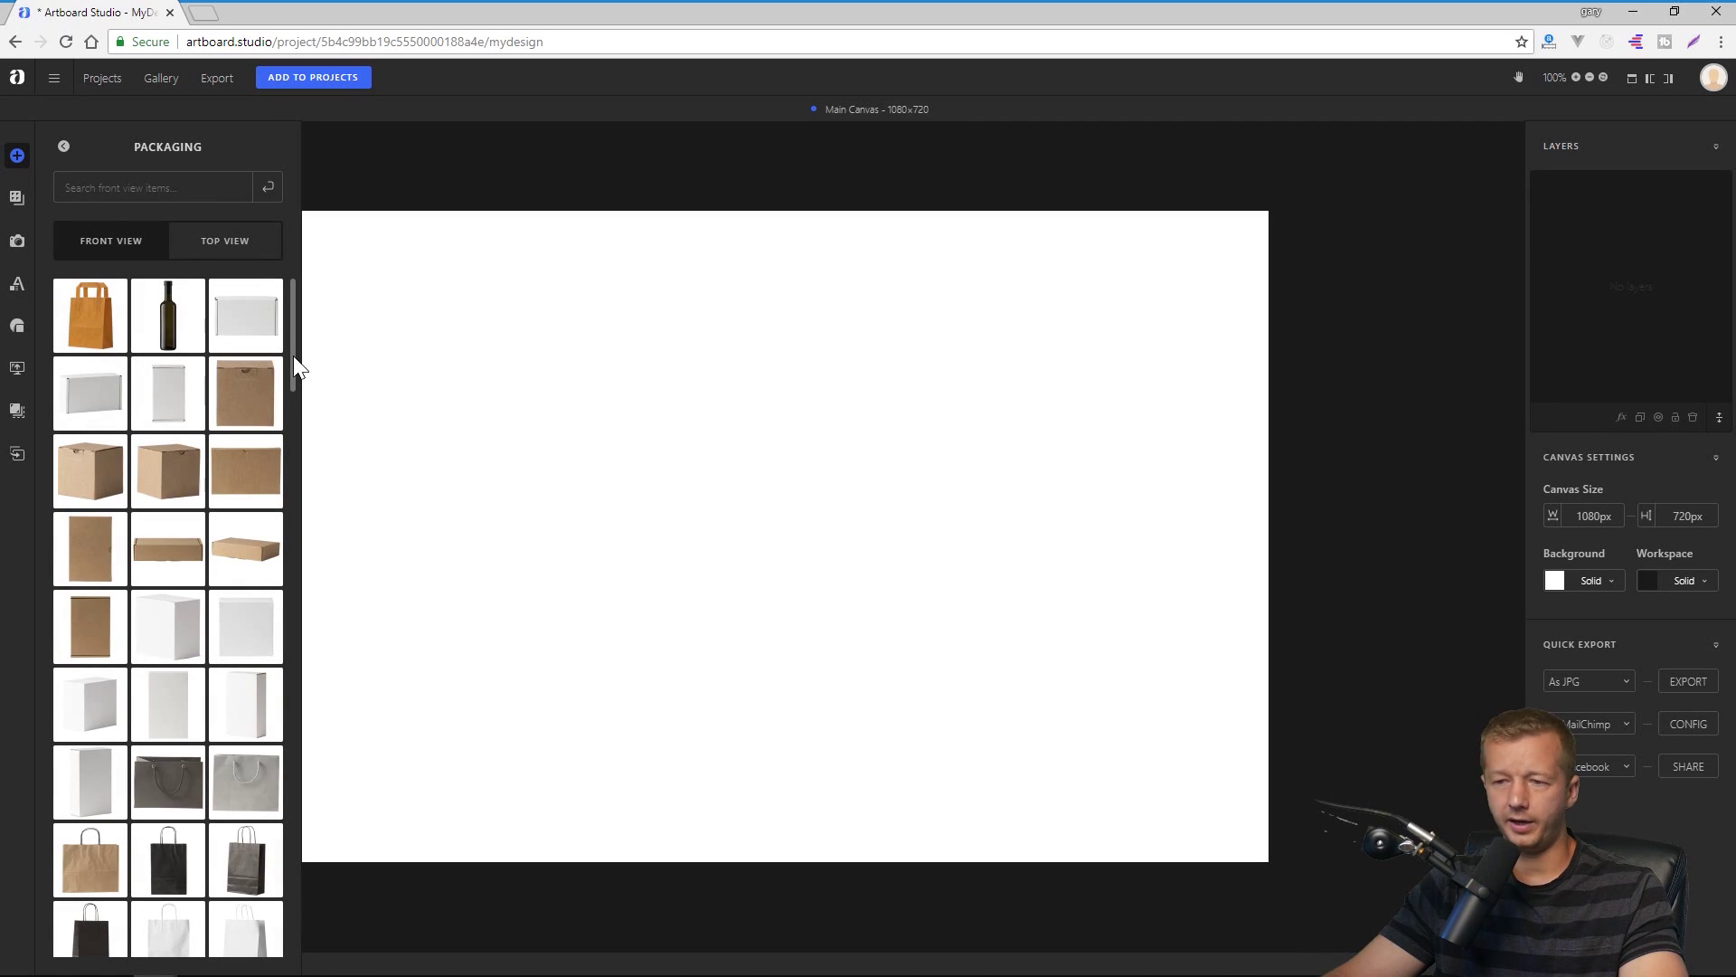
pyautogui.moveTo(294, 356); pyautogui.dragTo(302, 484)
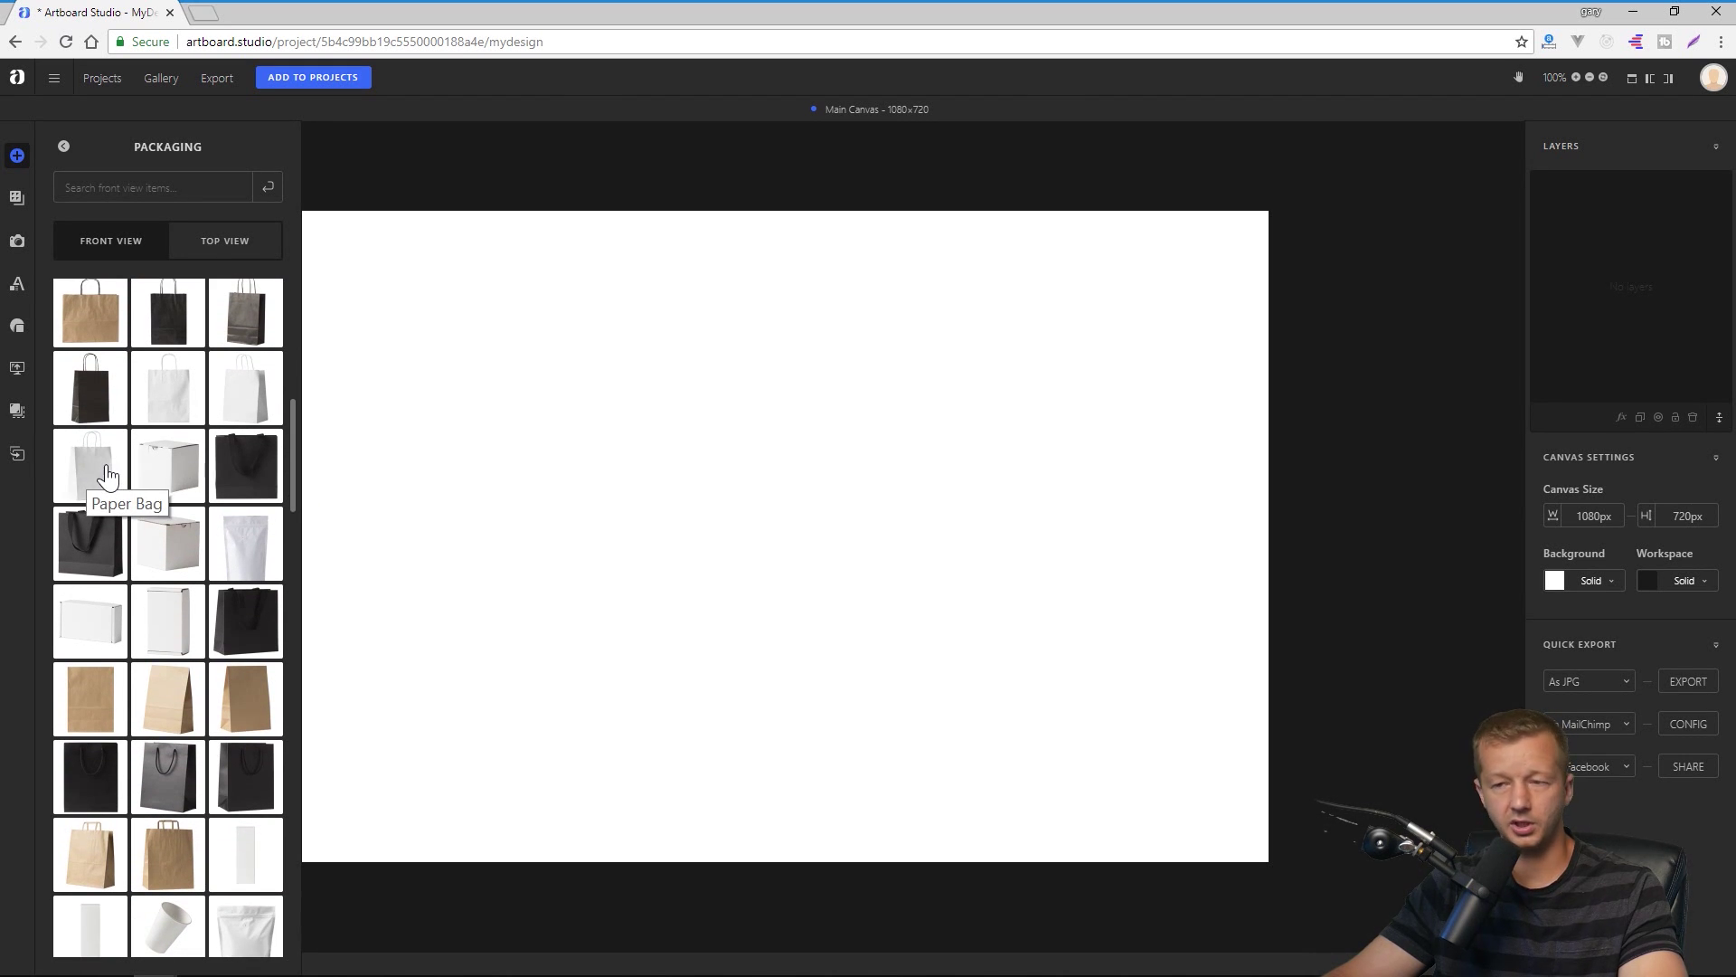
pyautogui.moveTo(110, 481); pyautogui.dragTo(651, 484)
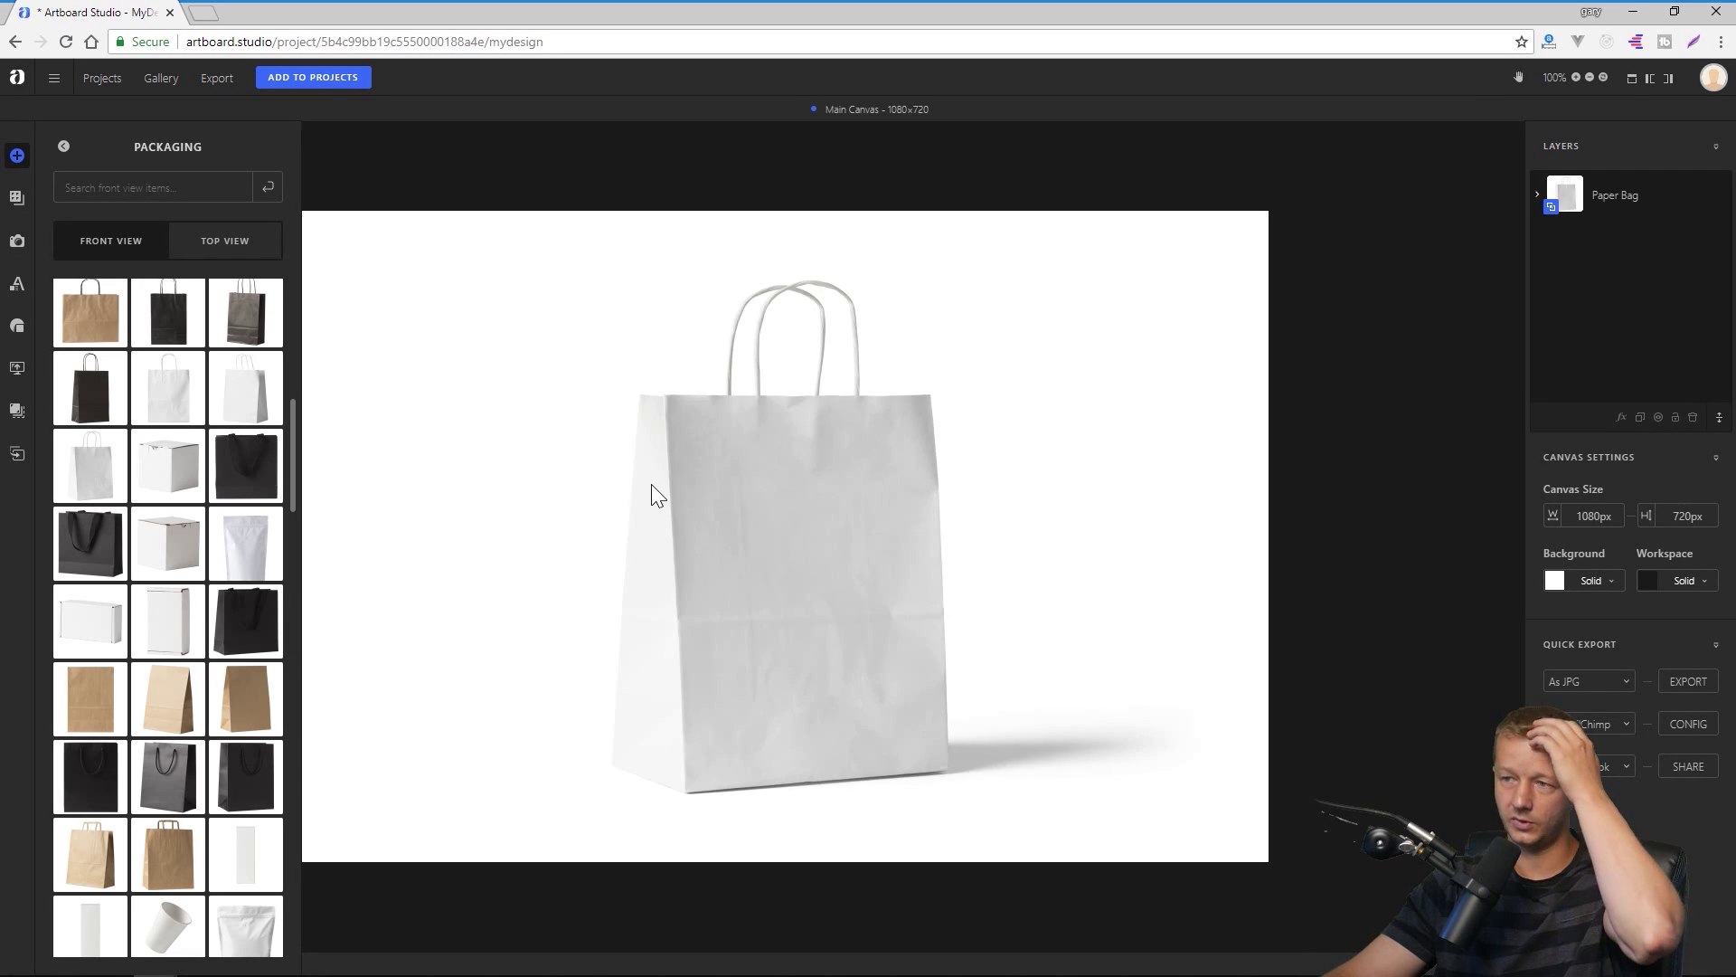
pyautogui.click(813, 655)
pyautogui.moveTo(813, 656); pyautogui.dragTo(652, 646)
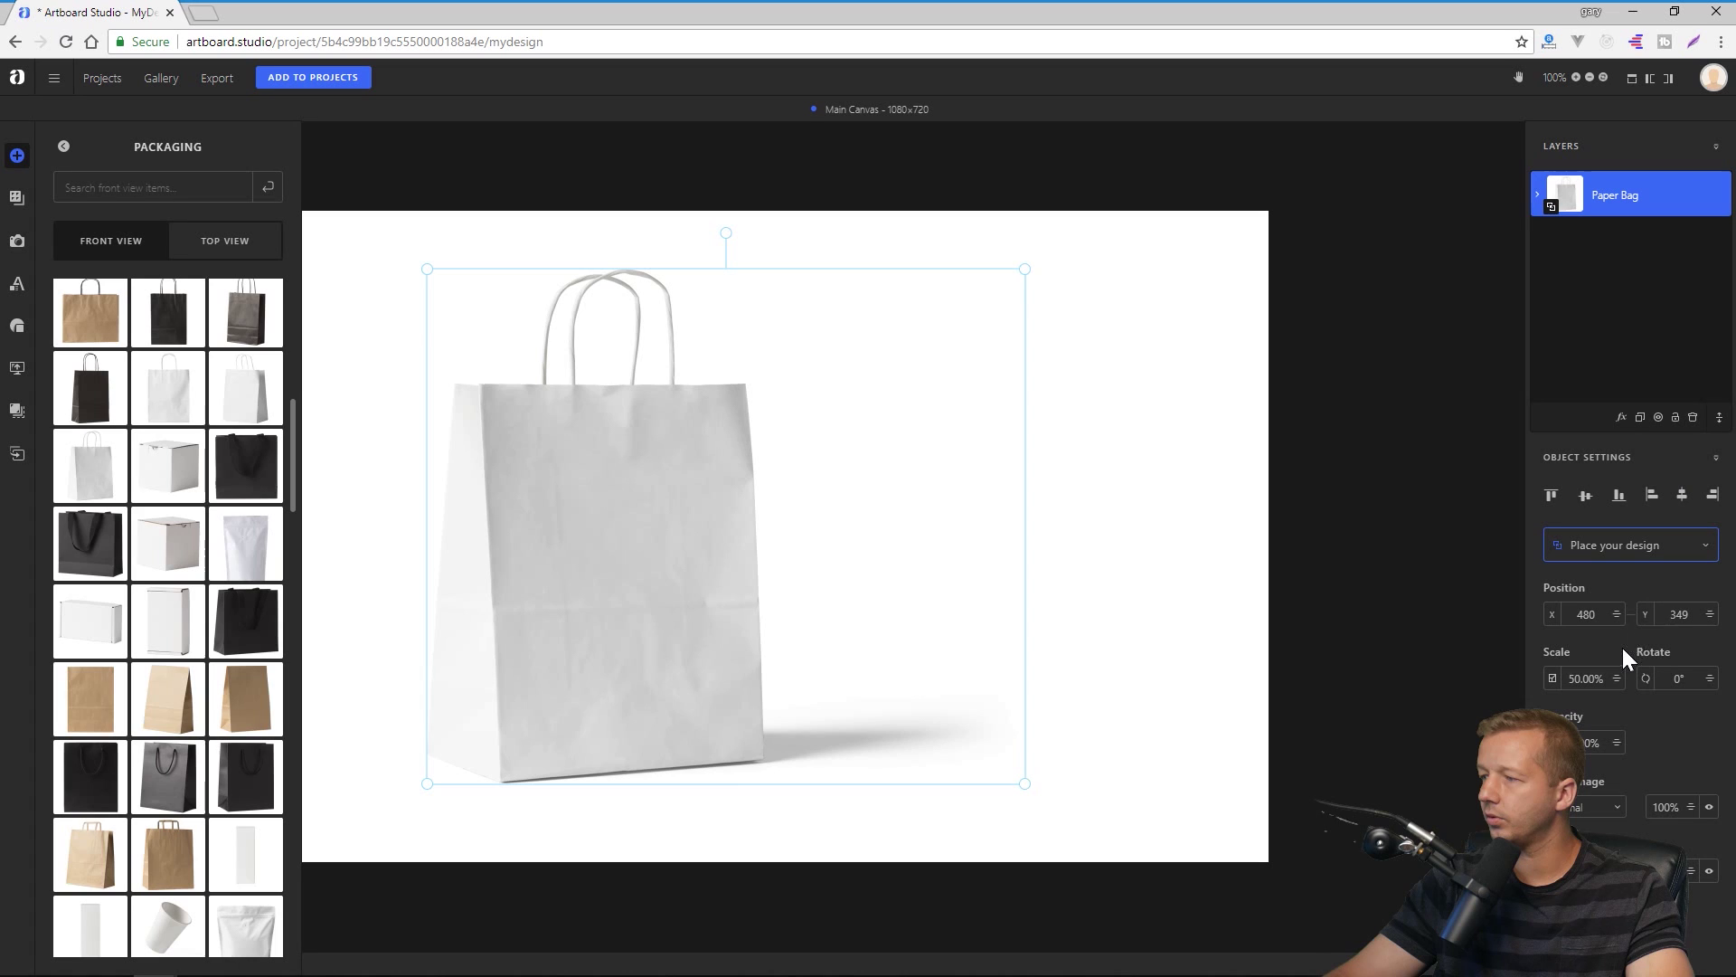
# - Shrink the browser window to a narrower width, bring the canvas into view and set the page zoom to 80%
pyautogui.doubleClick(1360, 18)
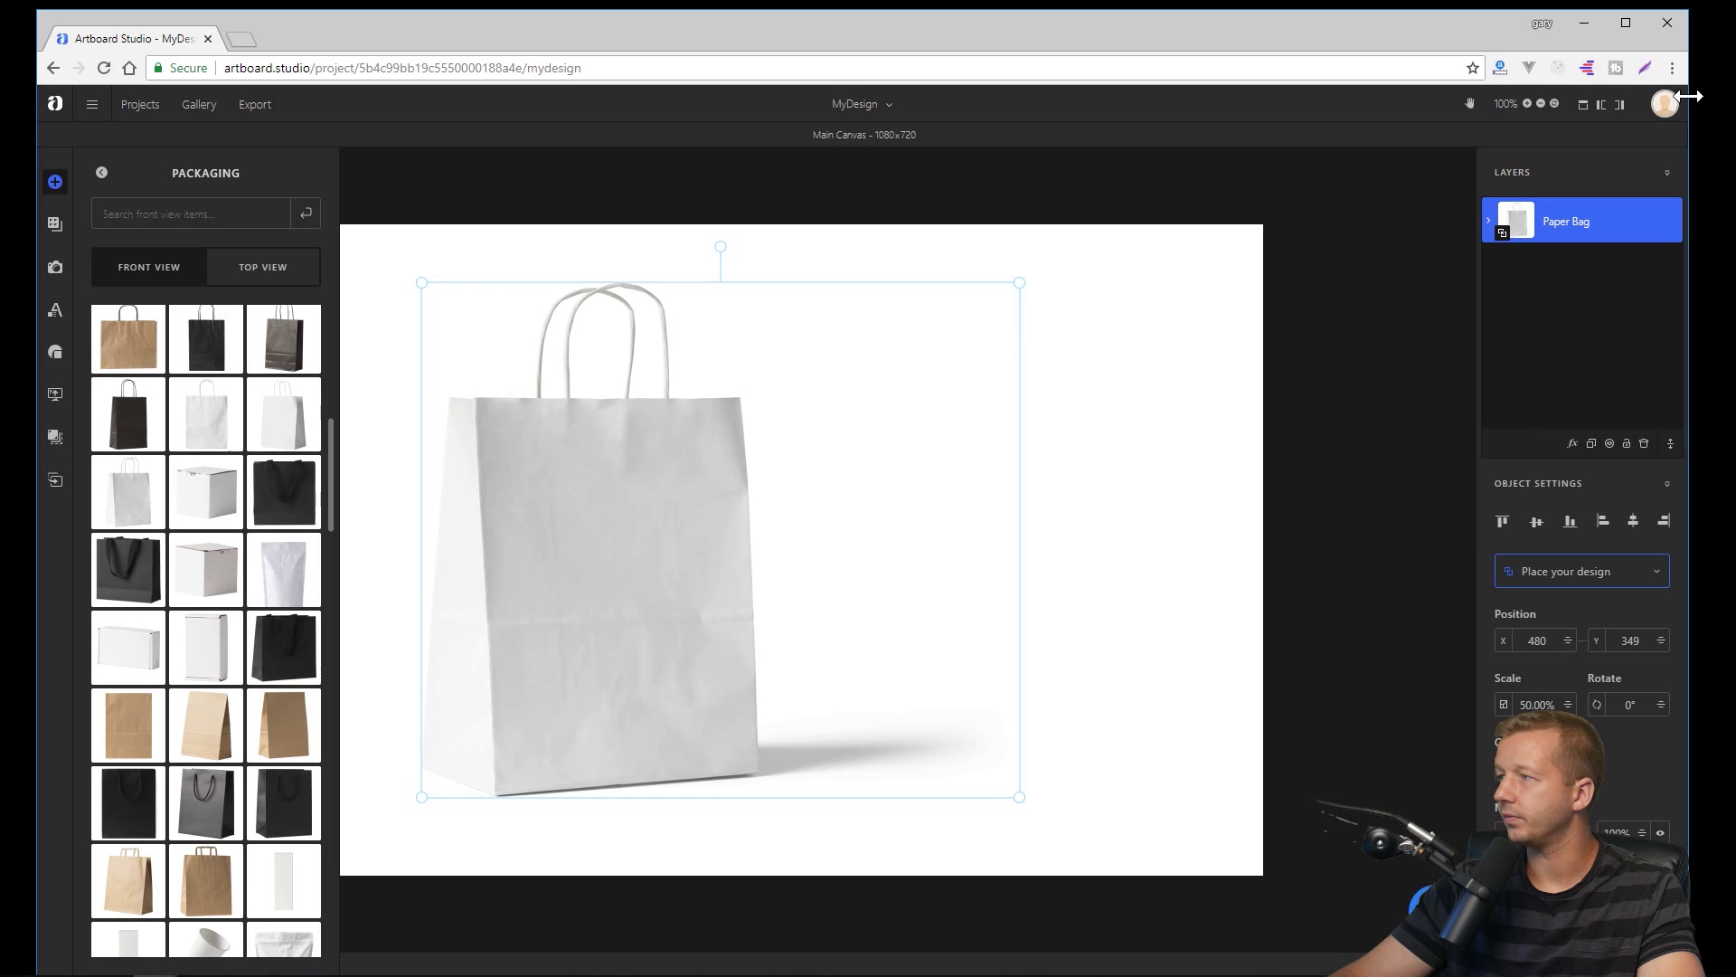
pyautogui.moveTo(1687, 96); pyautogui.dragTo(1431, 110)
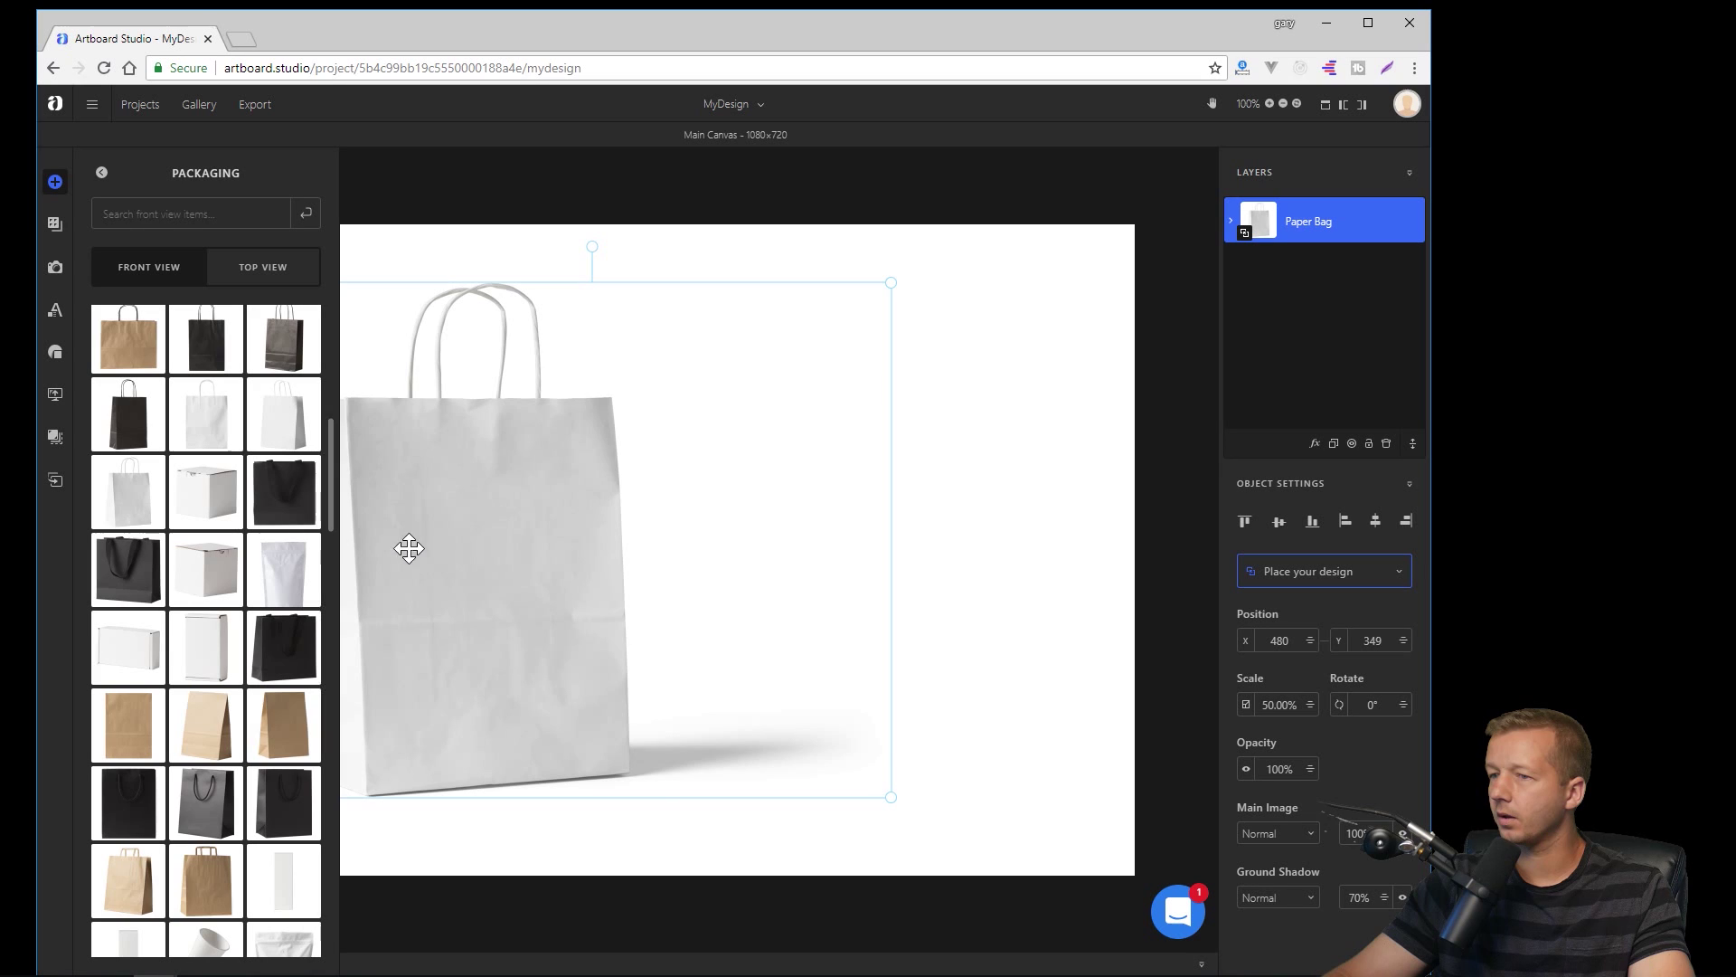
pyautogui.press('space')
pyautogui.moveTo(550, 553); pyautogui.dragTo(680, 524)
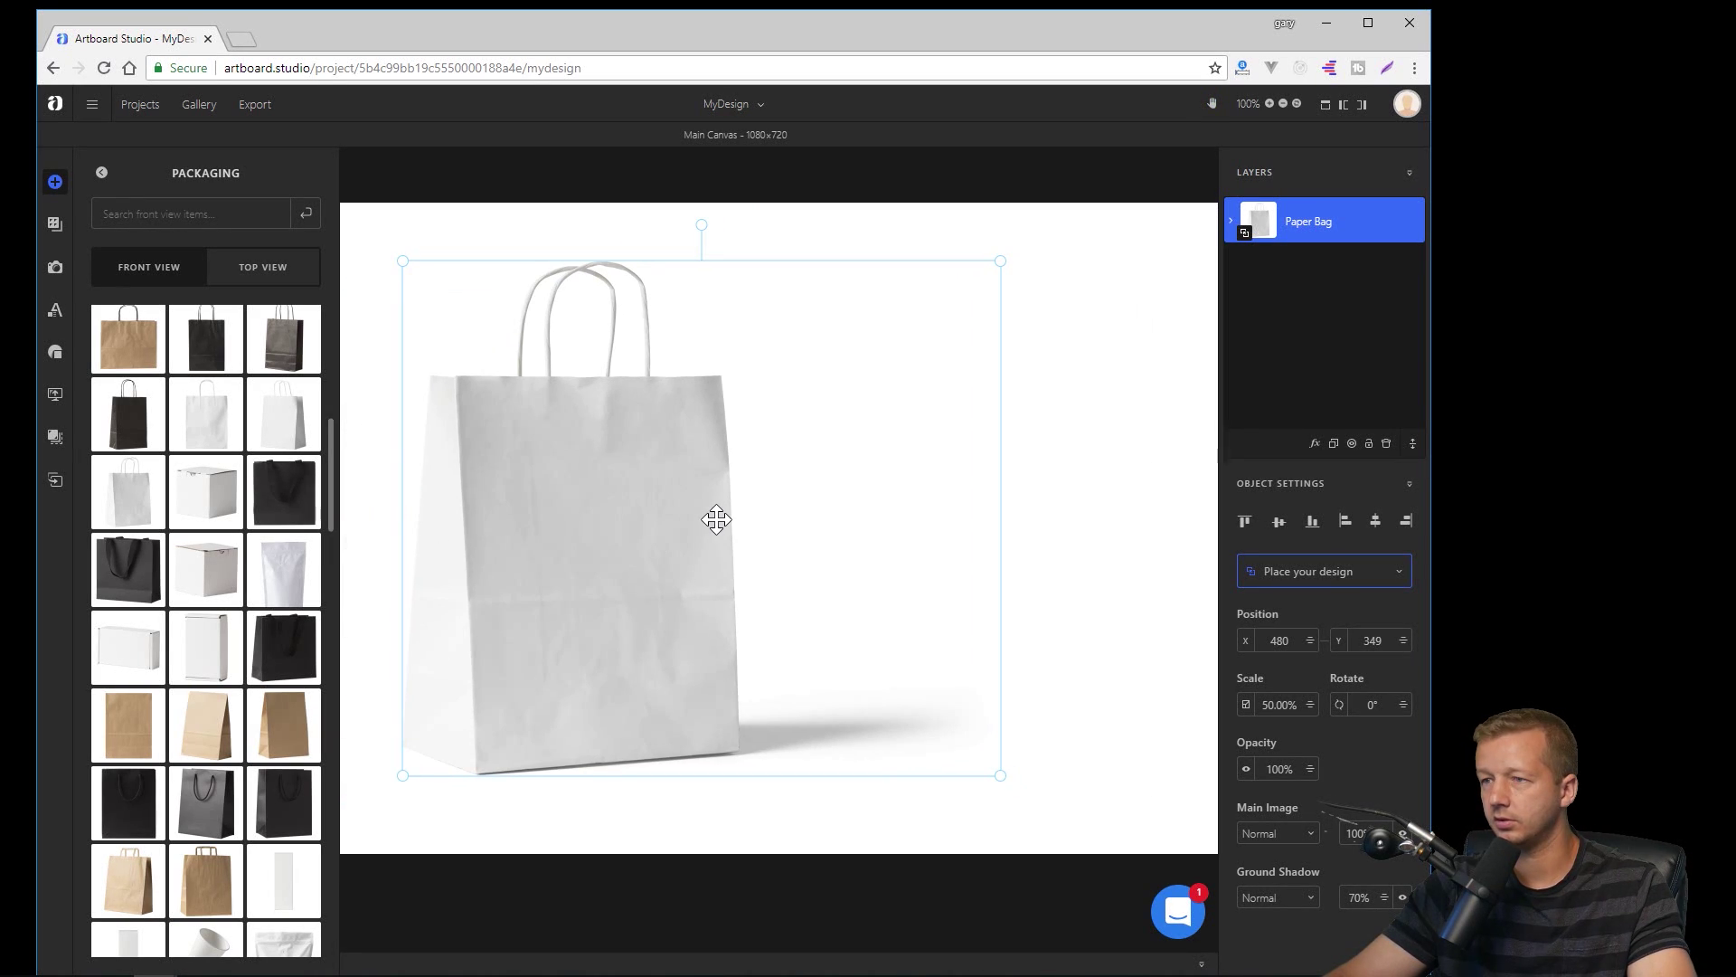
pyautogui.hotkey('ctrl', '-')
pyautogui.hotkey('ctrl', '-')
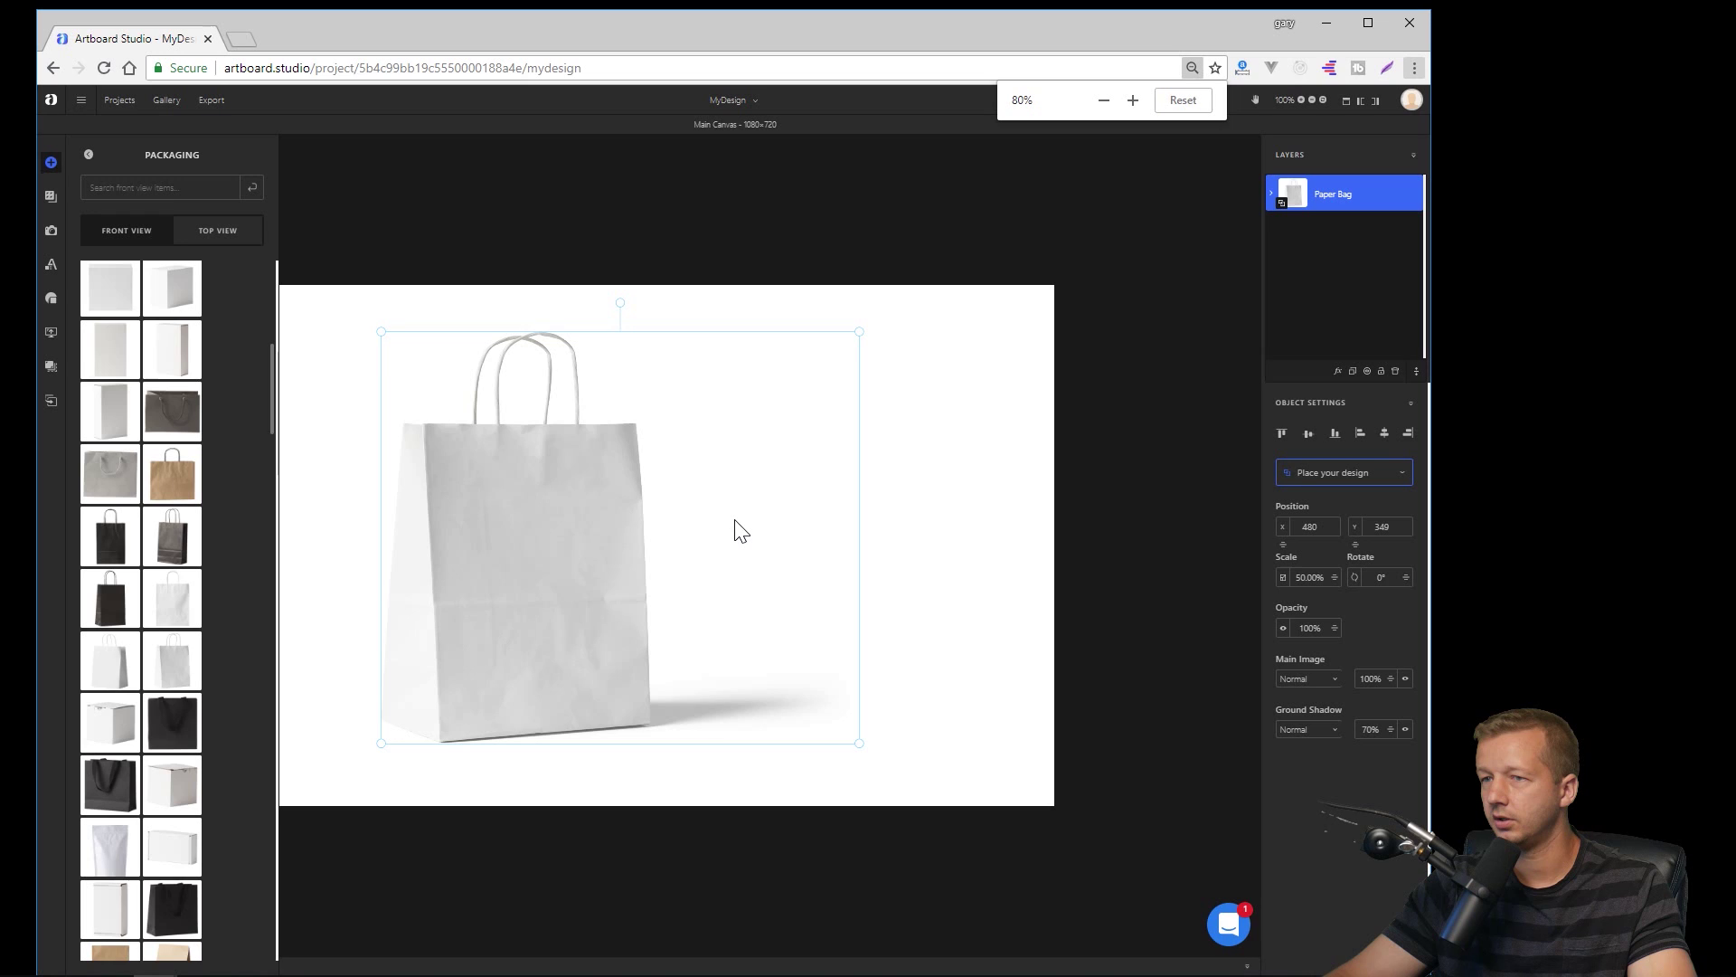
# - Scale the paper bag to about 44.7% and position it in the left half of the canvas at about X 483, Y 359
pyautogui.moveTo(586, 476); pyautogui.dragTo(613, 457)
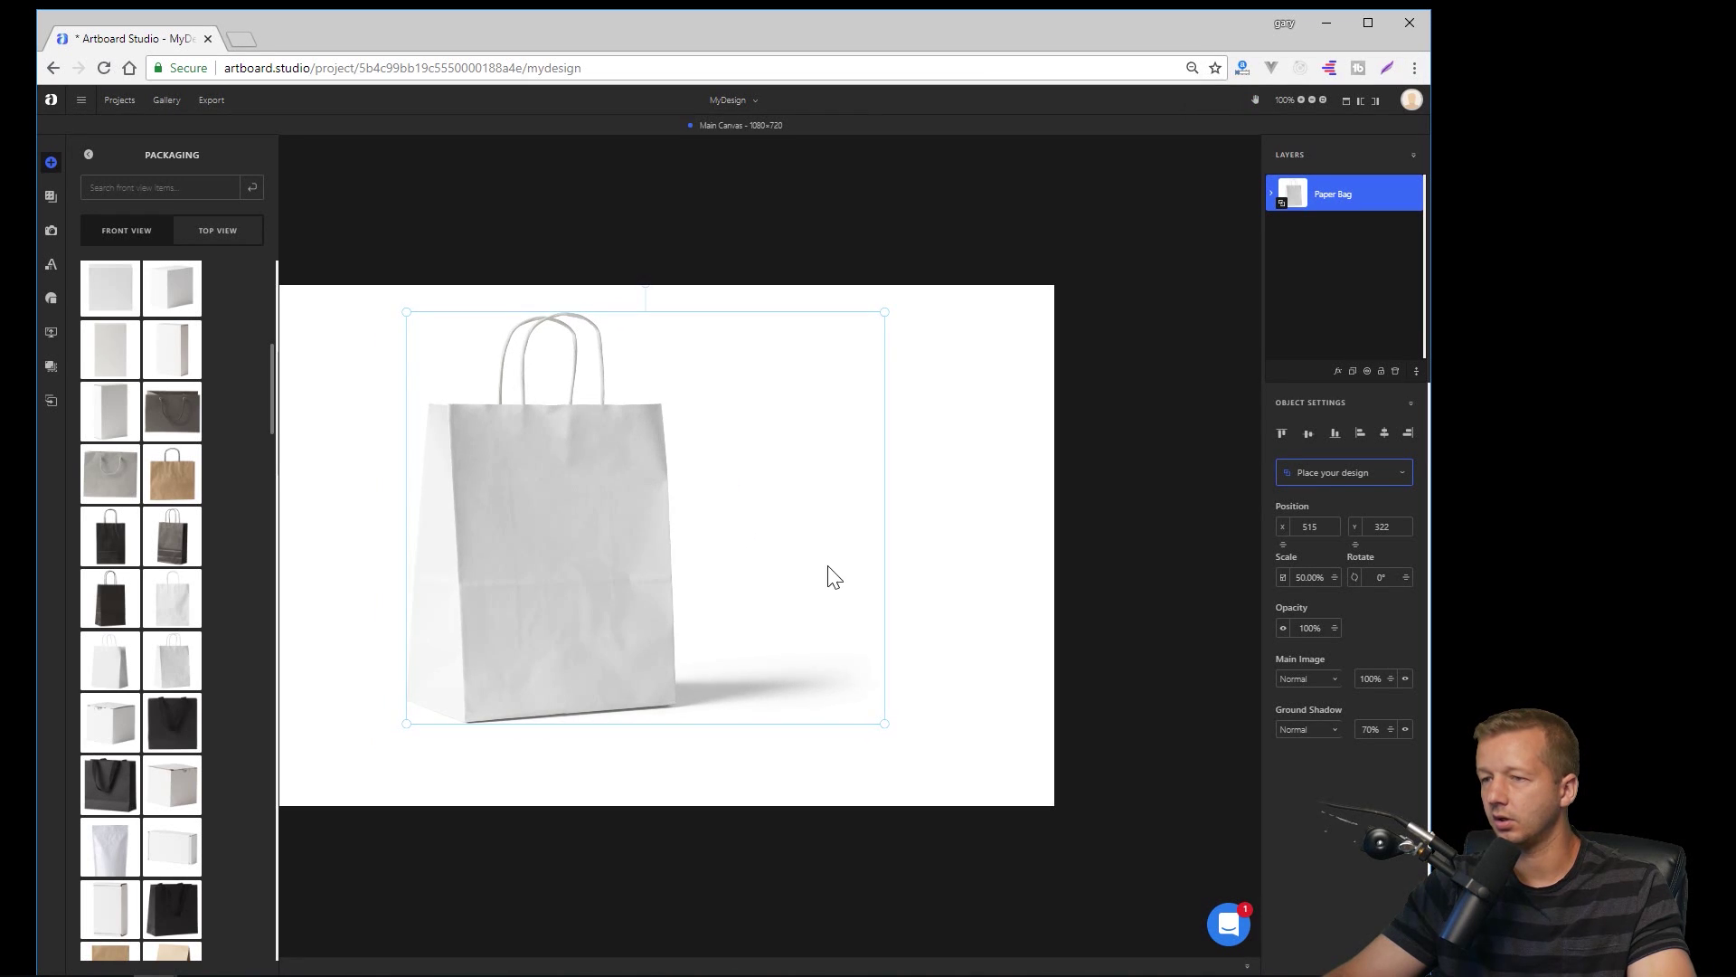
pyautogui.click(638, 267)
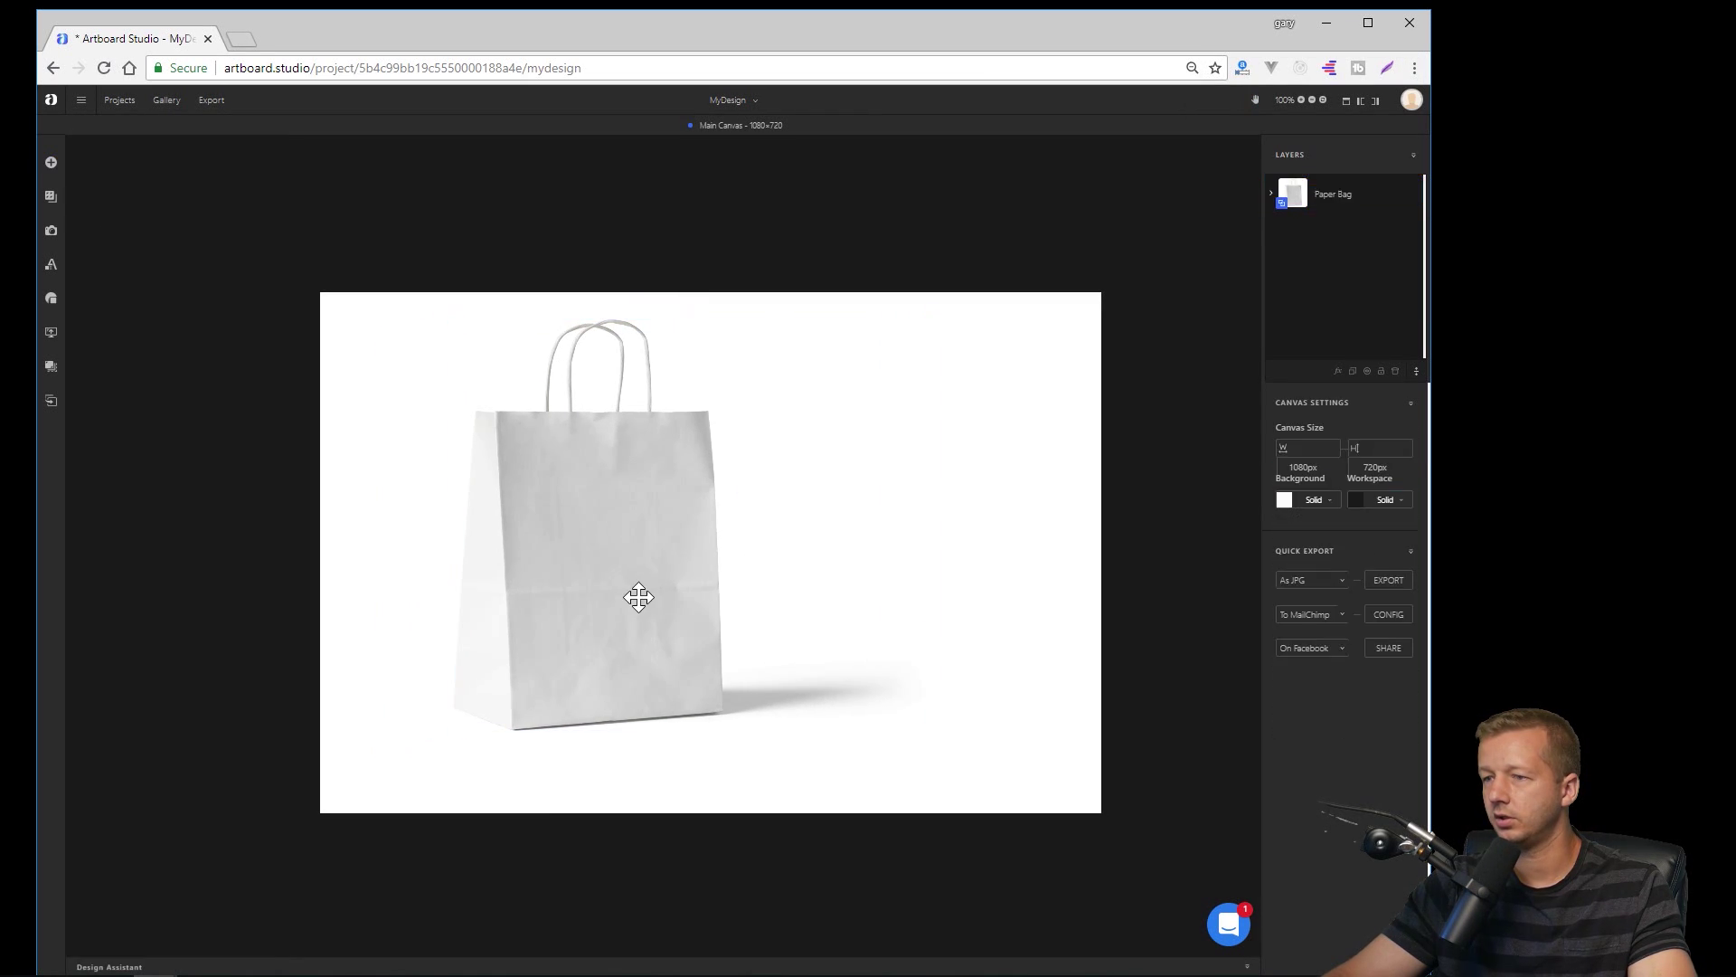
pyautogui.click(633, 597)
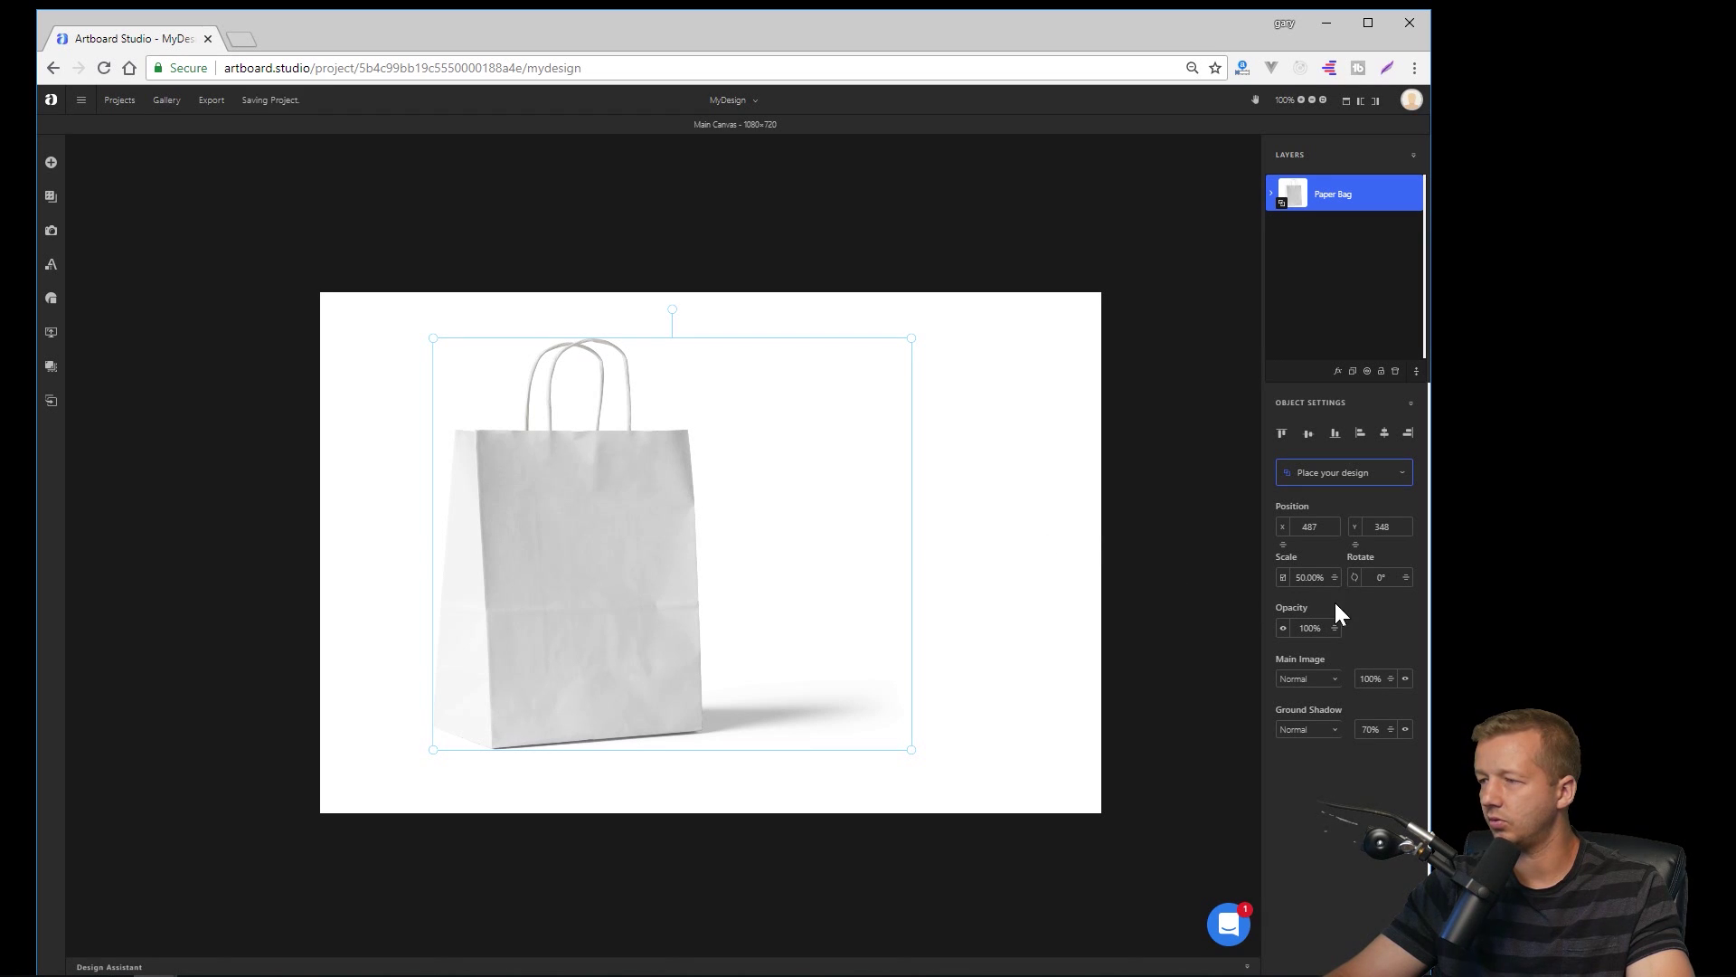
pyautogui.moveTo(1334, 576); pyautogui.dragTo(1278, 610)
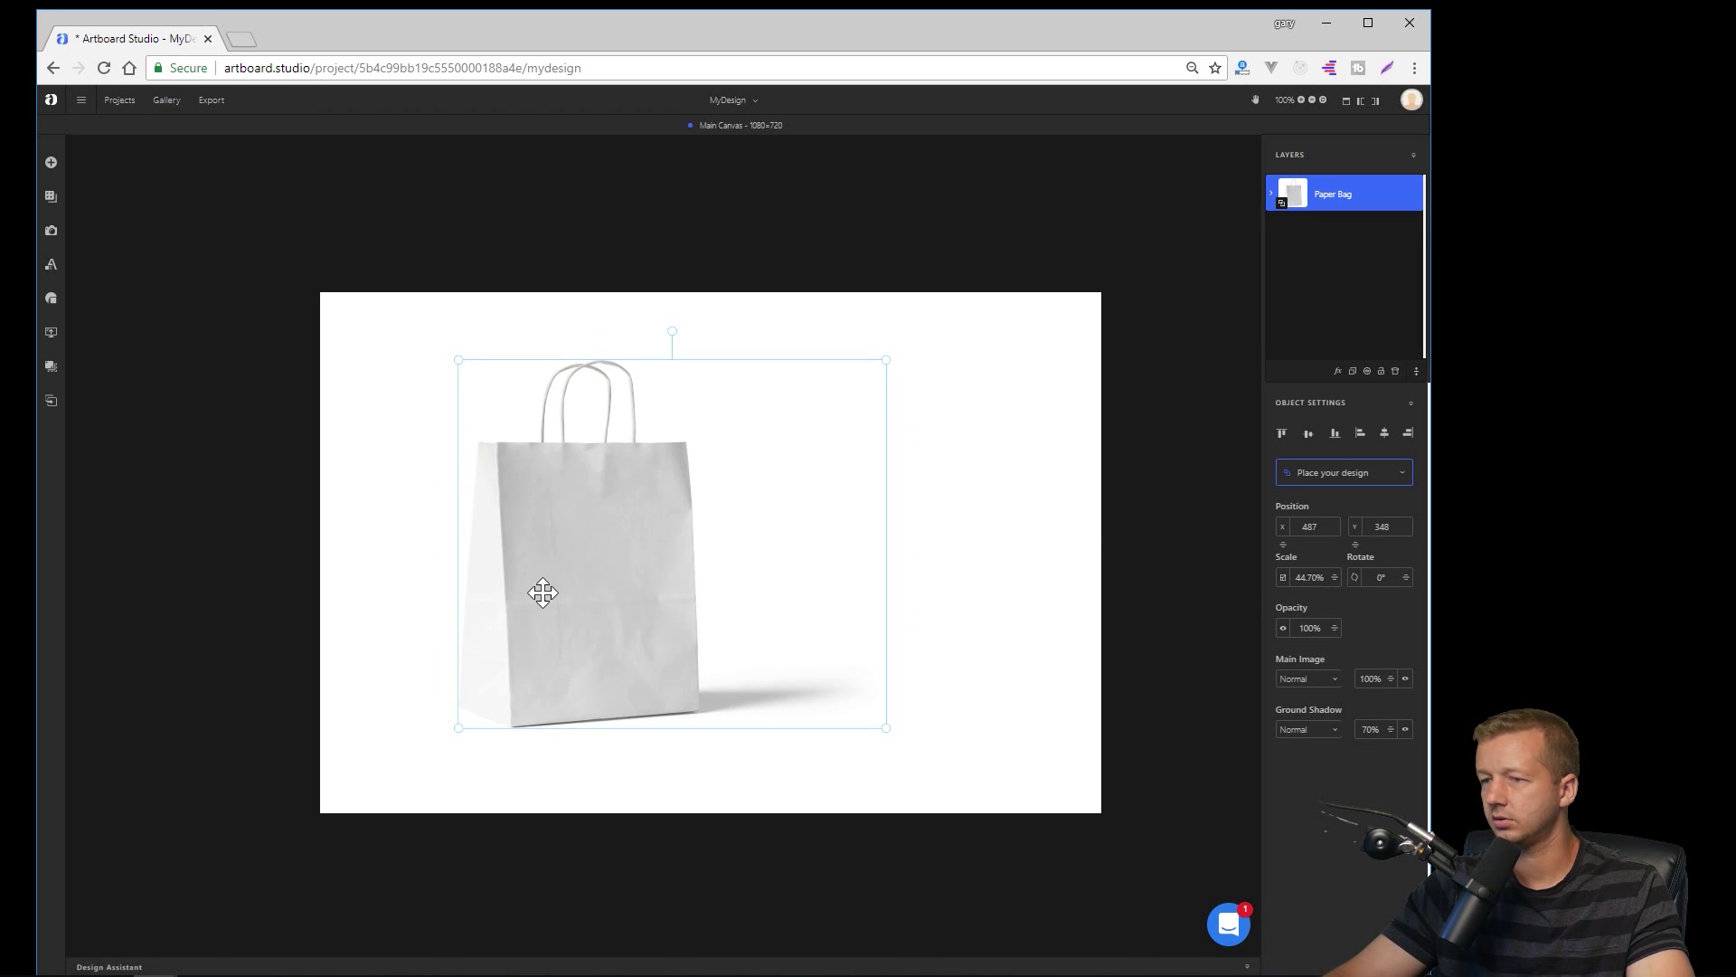
pyautogui.moveTo(523, 603); pyautogui.dragTo(531, 600)
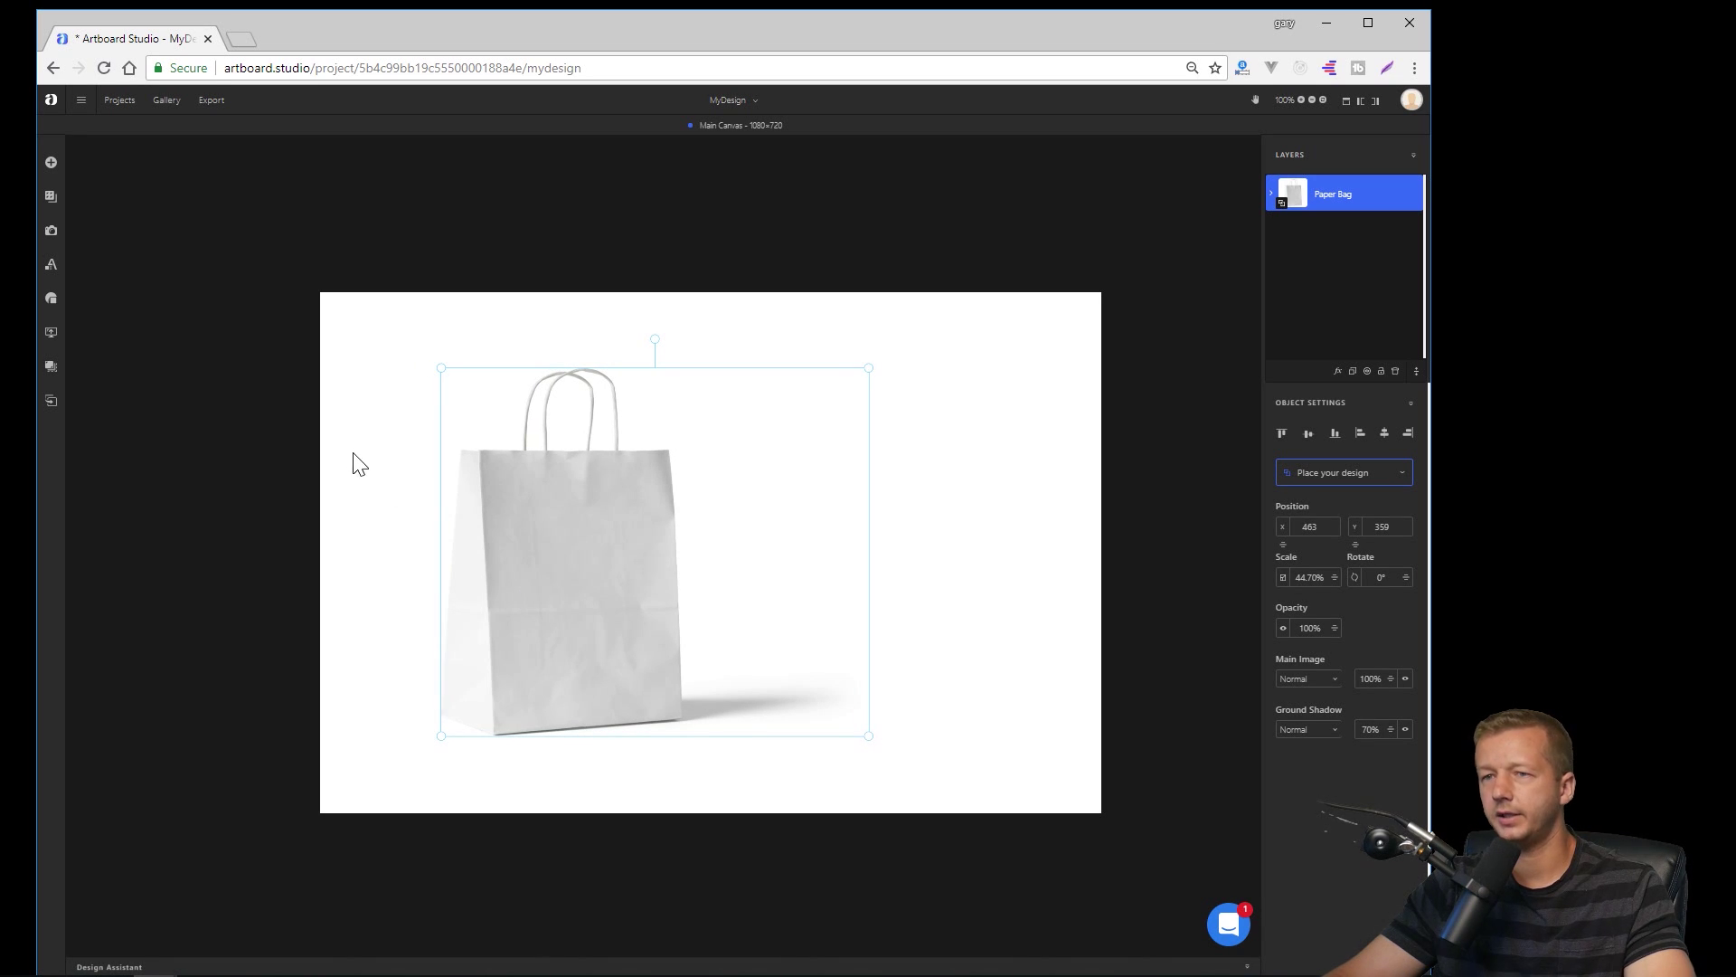
# - Place the uploaded Artisan Distillers logo on the paper bag's front through its Replace Design artboard, and return to the main canvas
pyautogui.click(222, 321)
pyautogui.click(566, 531)
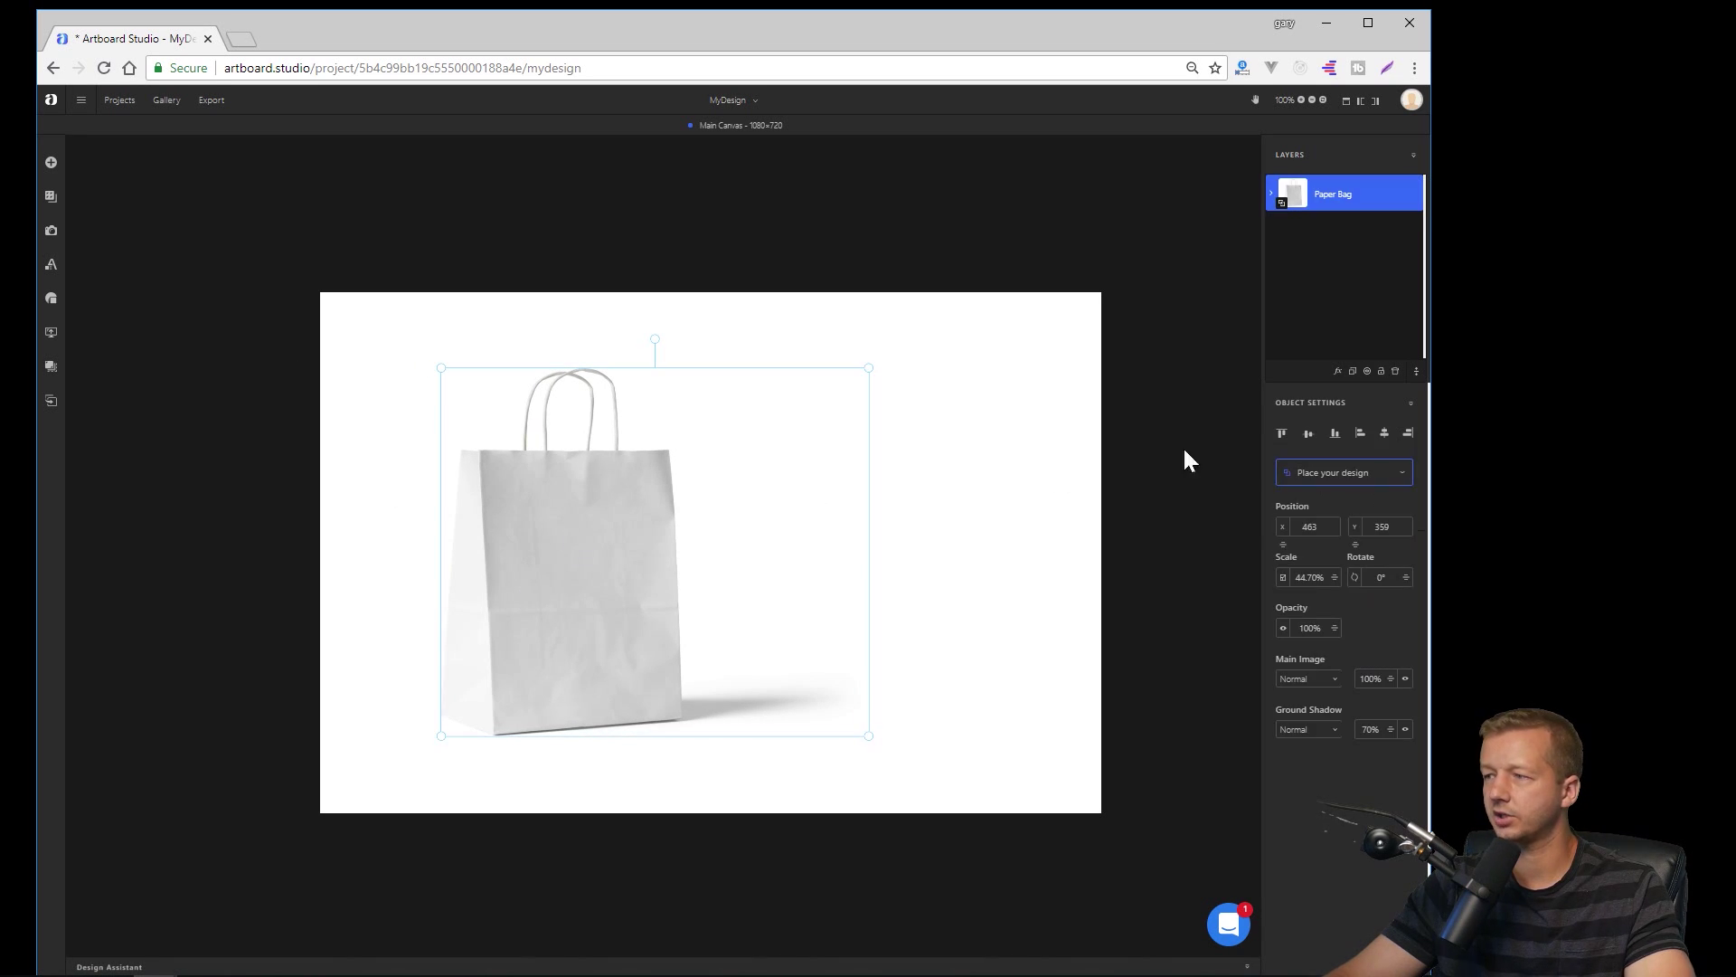
pyautogui.click(1357, 477)
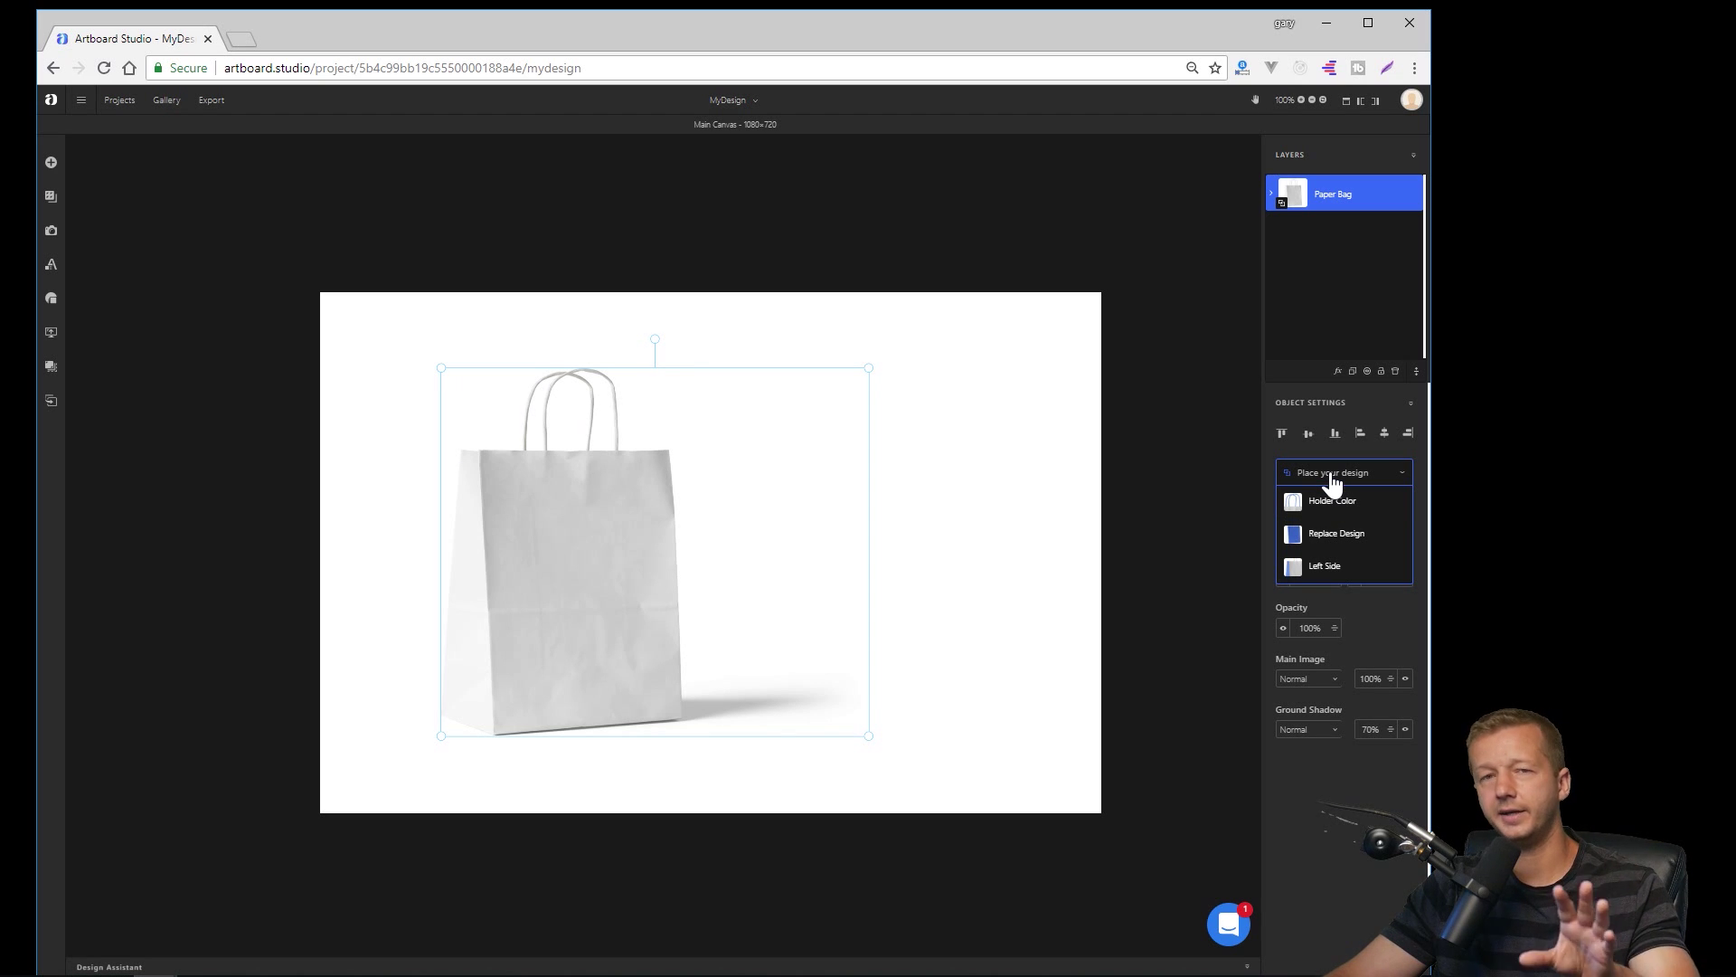
pyautogui.click(1404, 474)
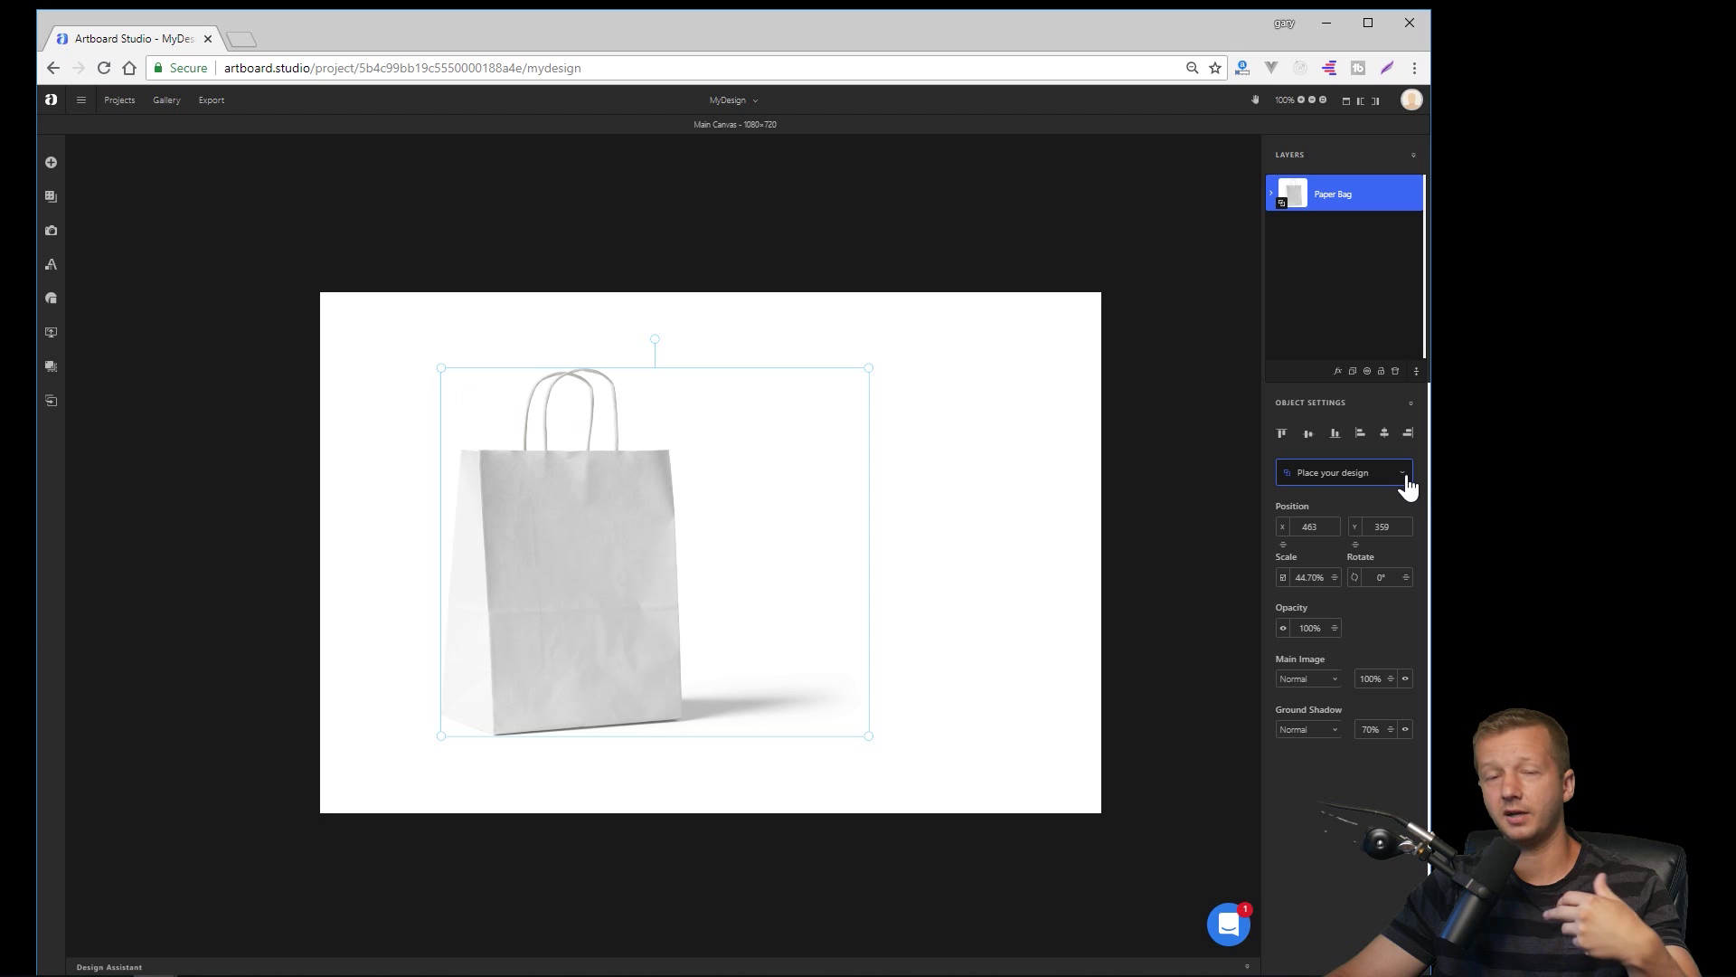
pyautogui.click(1407, 485)
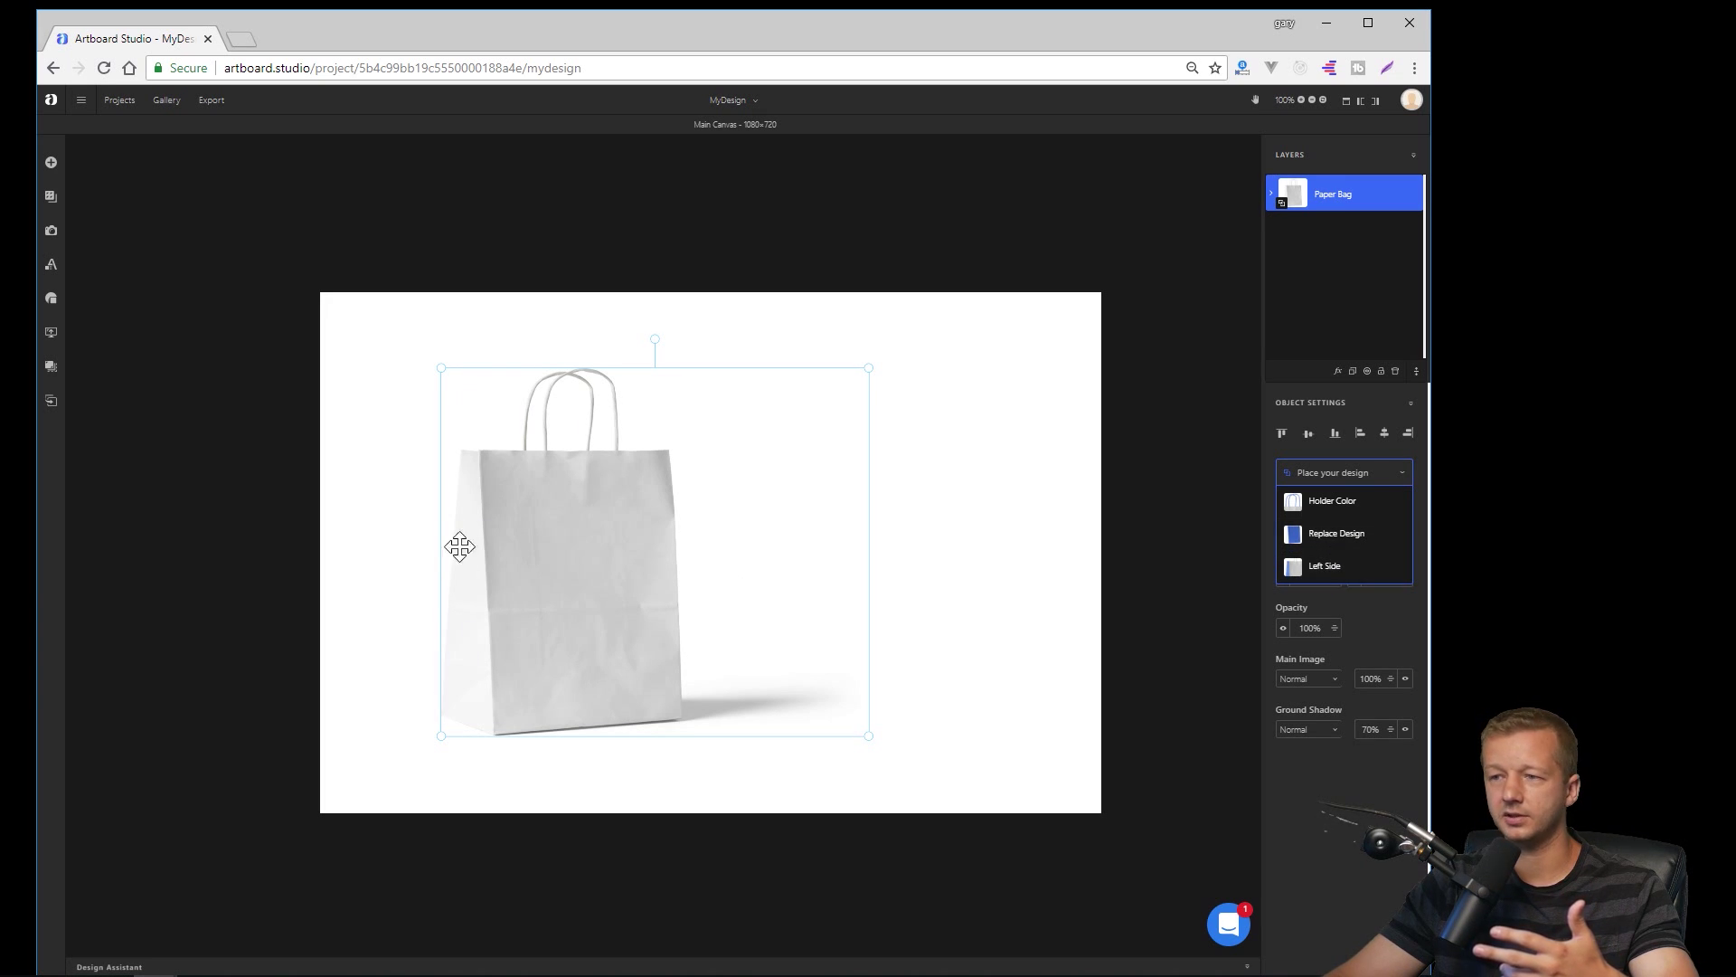
pyautogui.click(1334, 536)
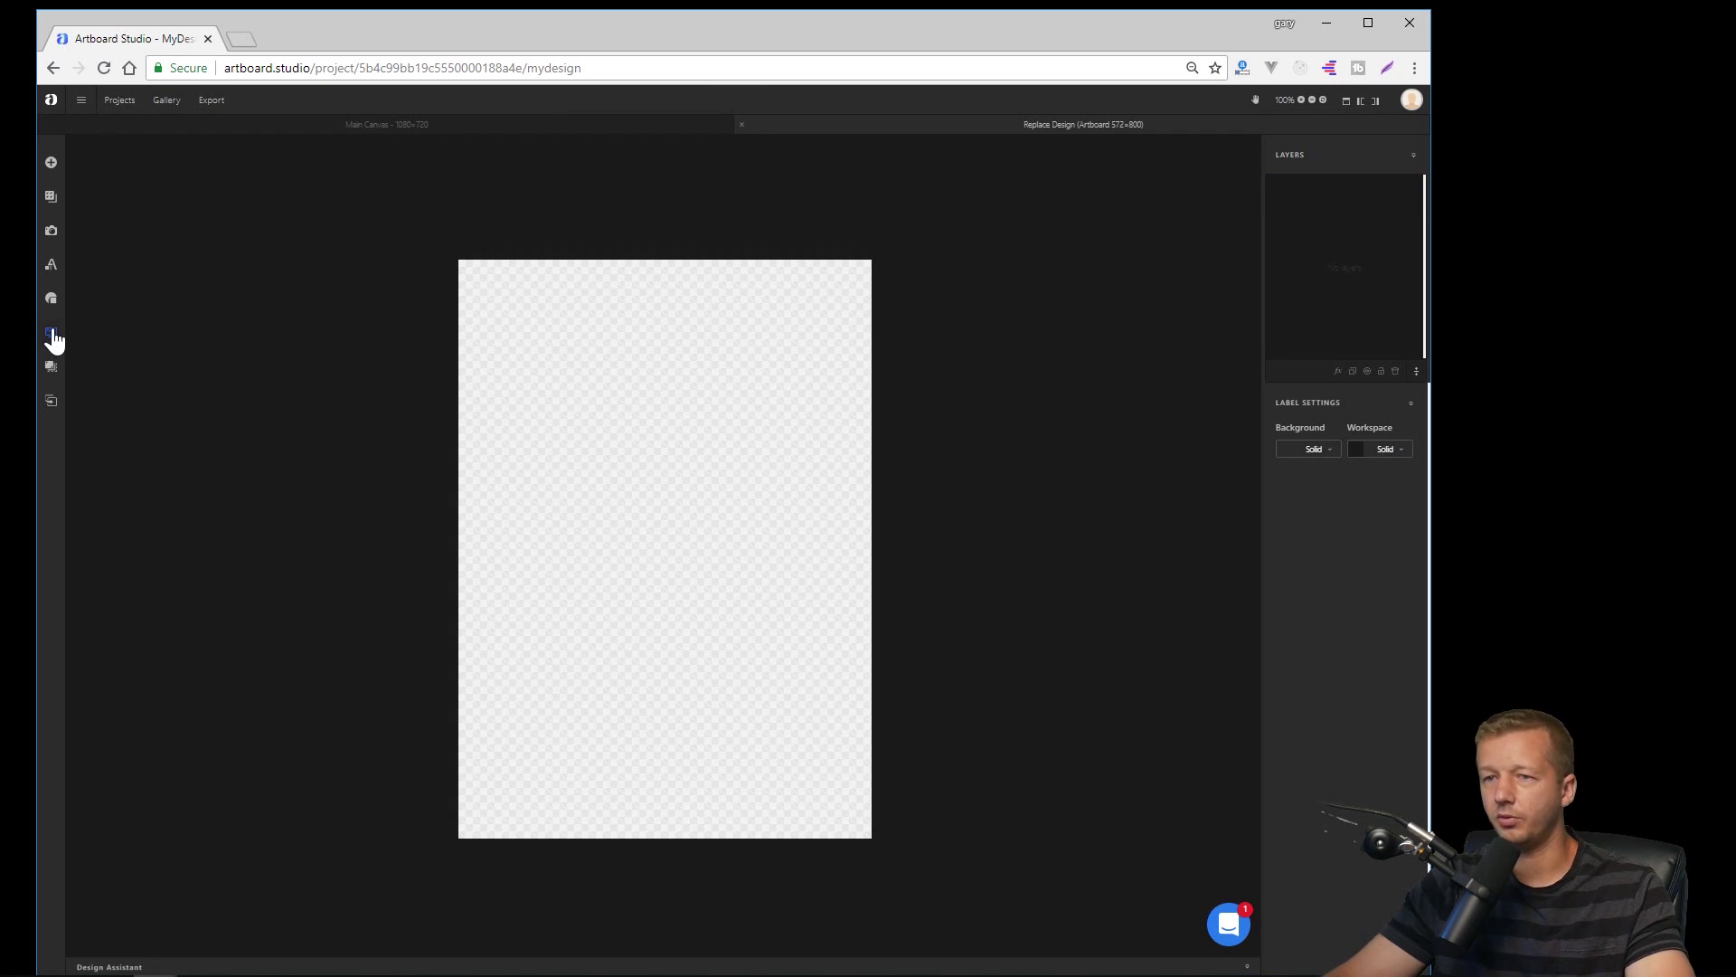
pyautogui.click(51, 334)
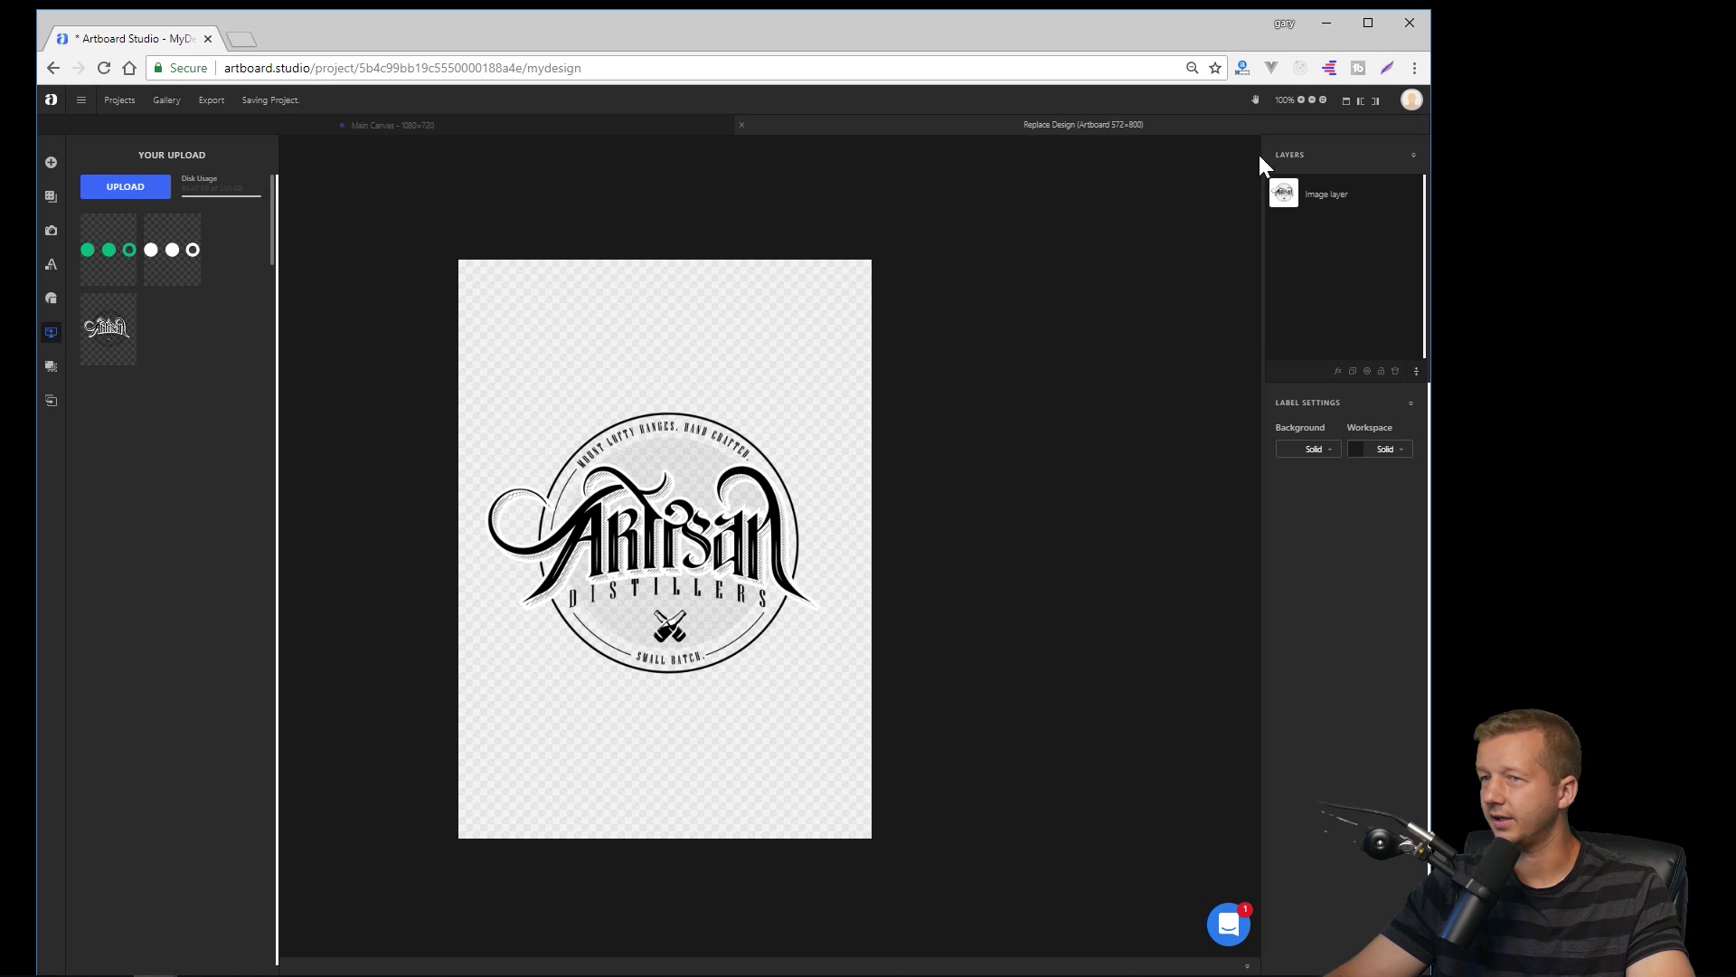
pyautogui.click(502, 126)
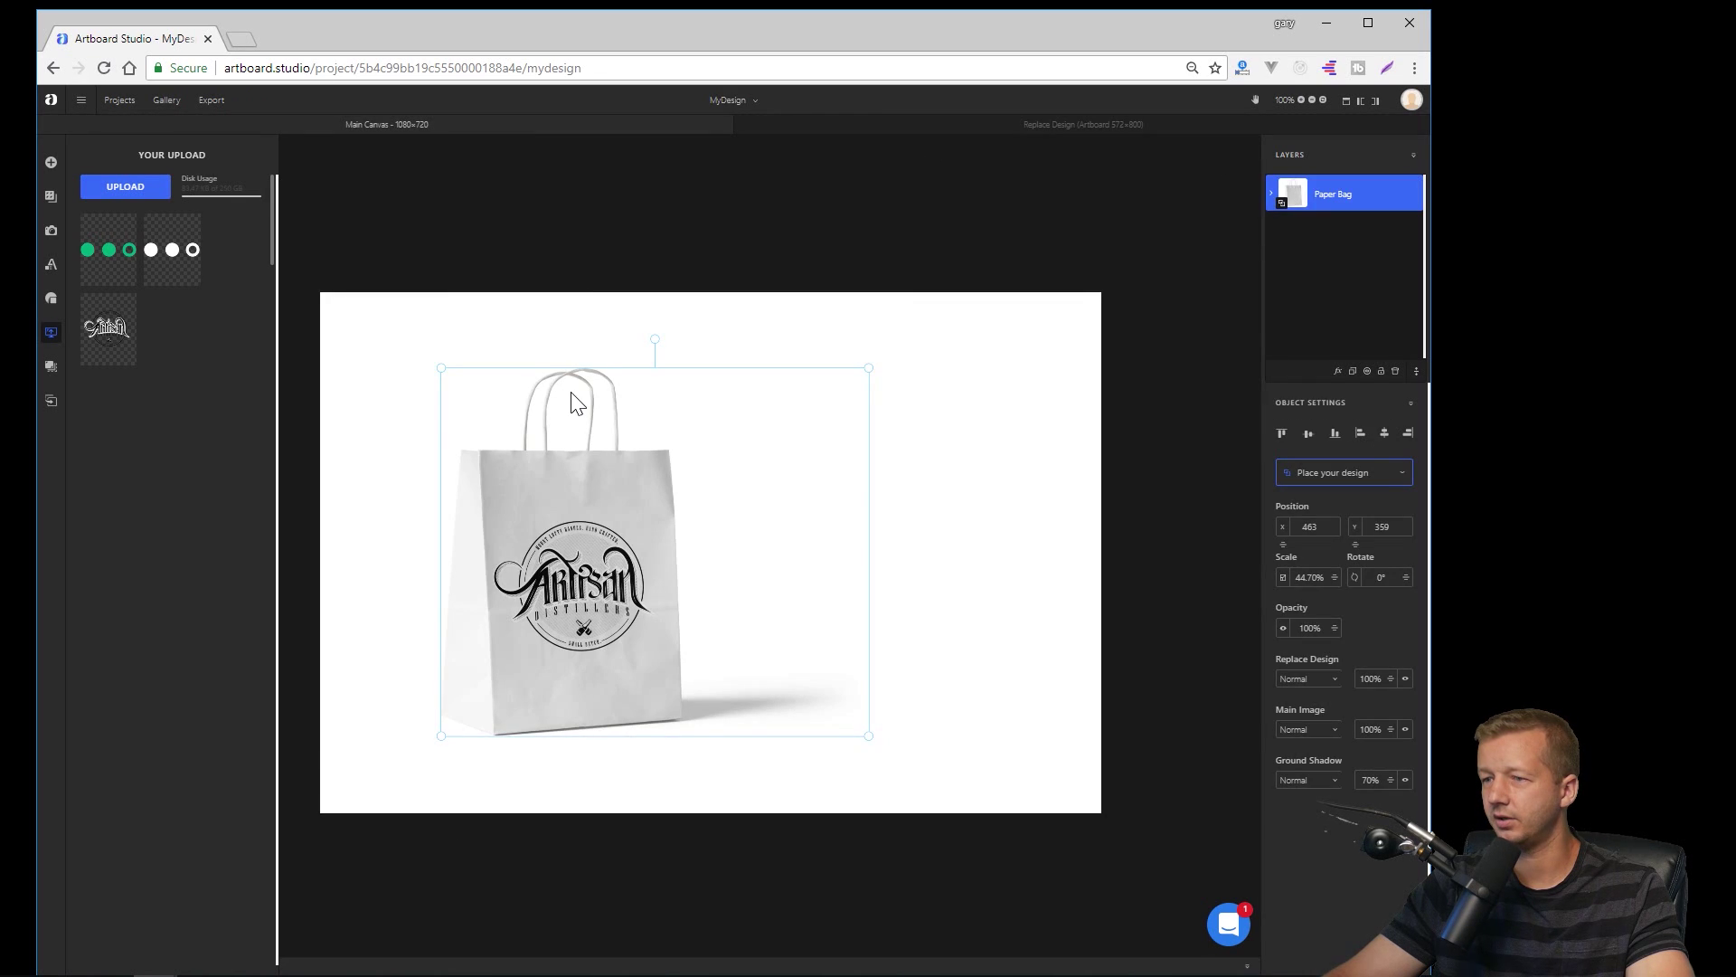
pyautogui.click(651, 222)
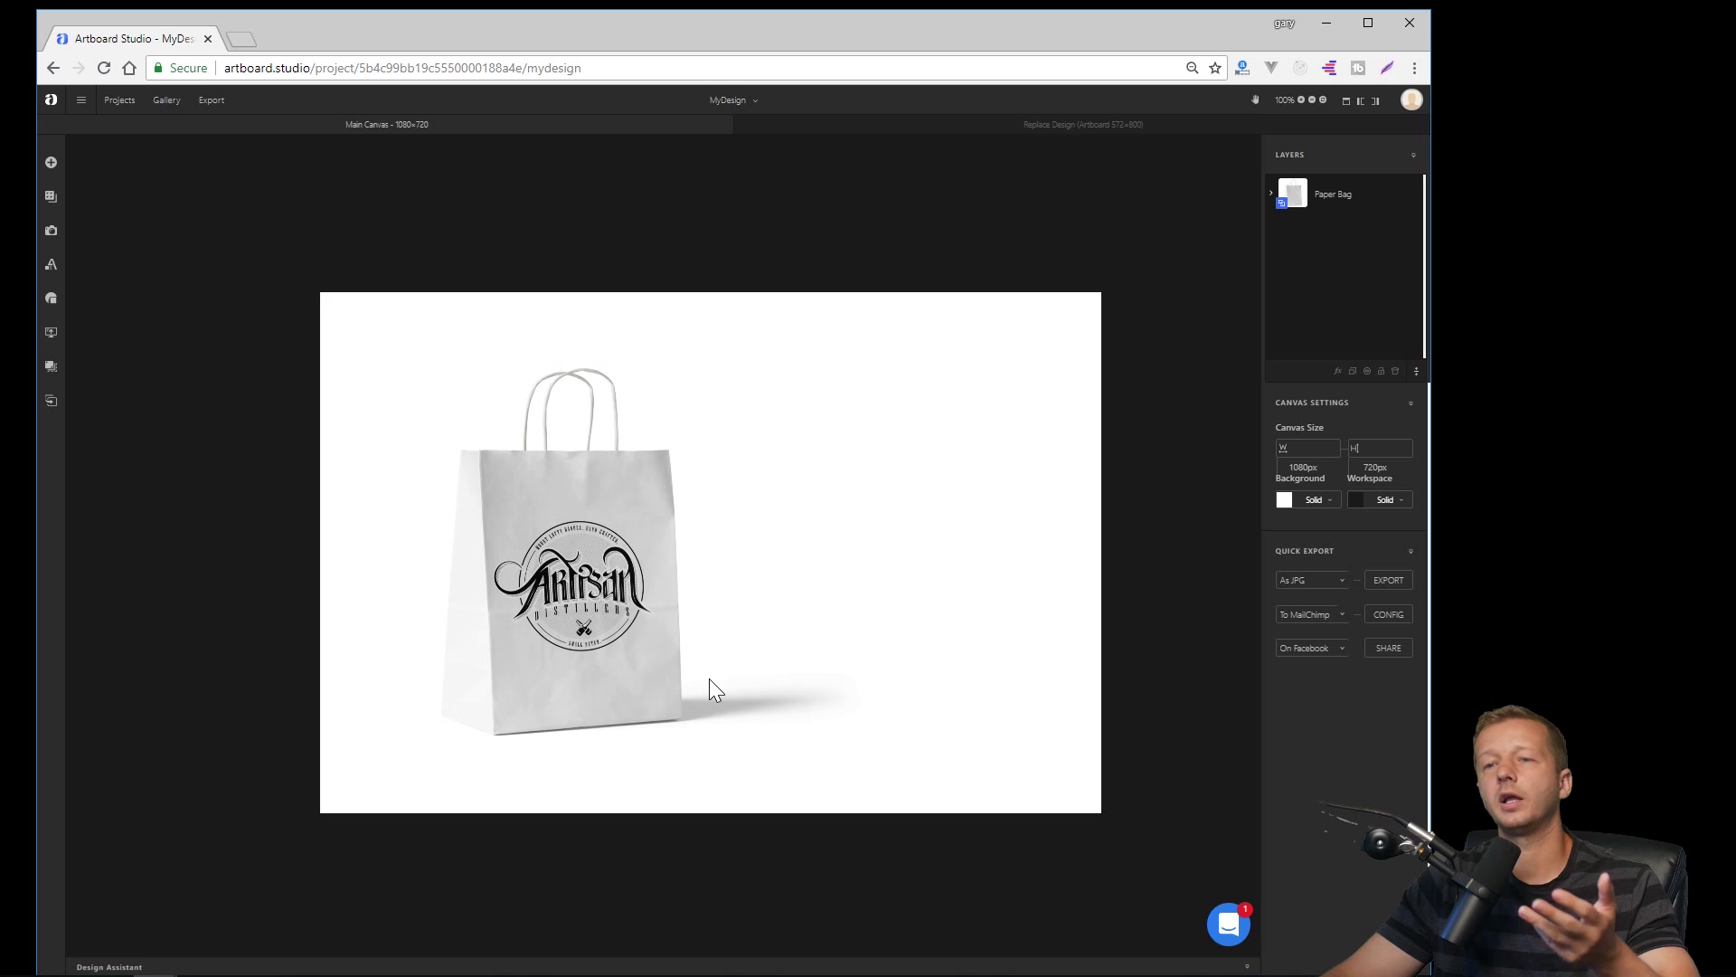
# - Review the categories of item packs available for insertion
pyautogui.click(50, 167)
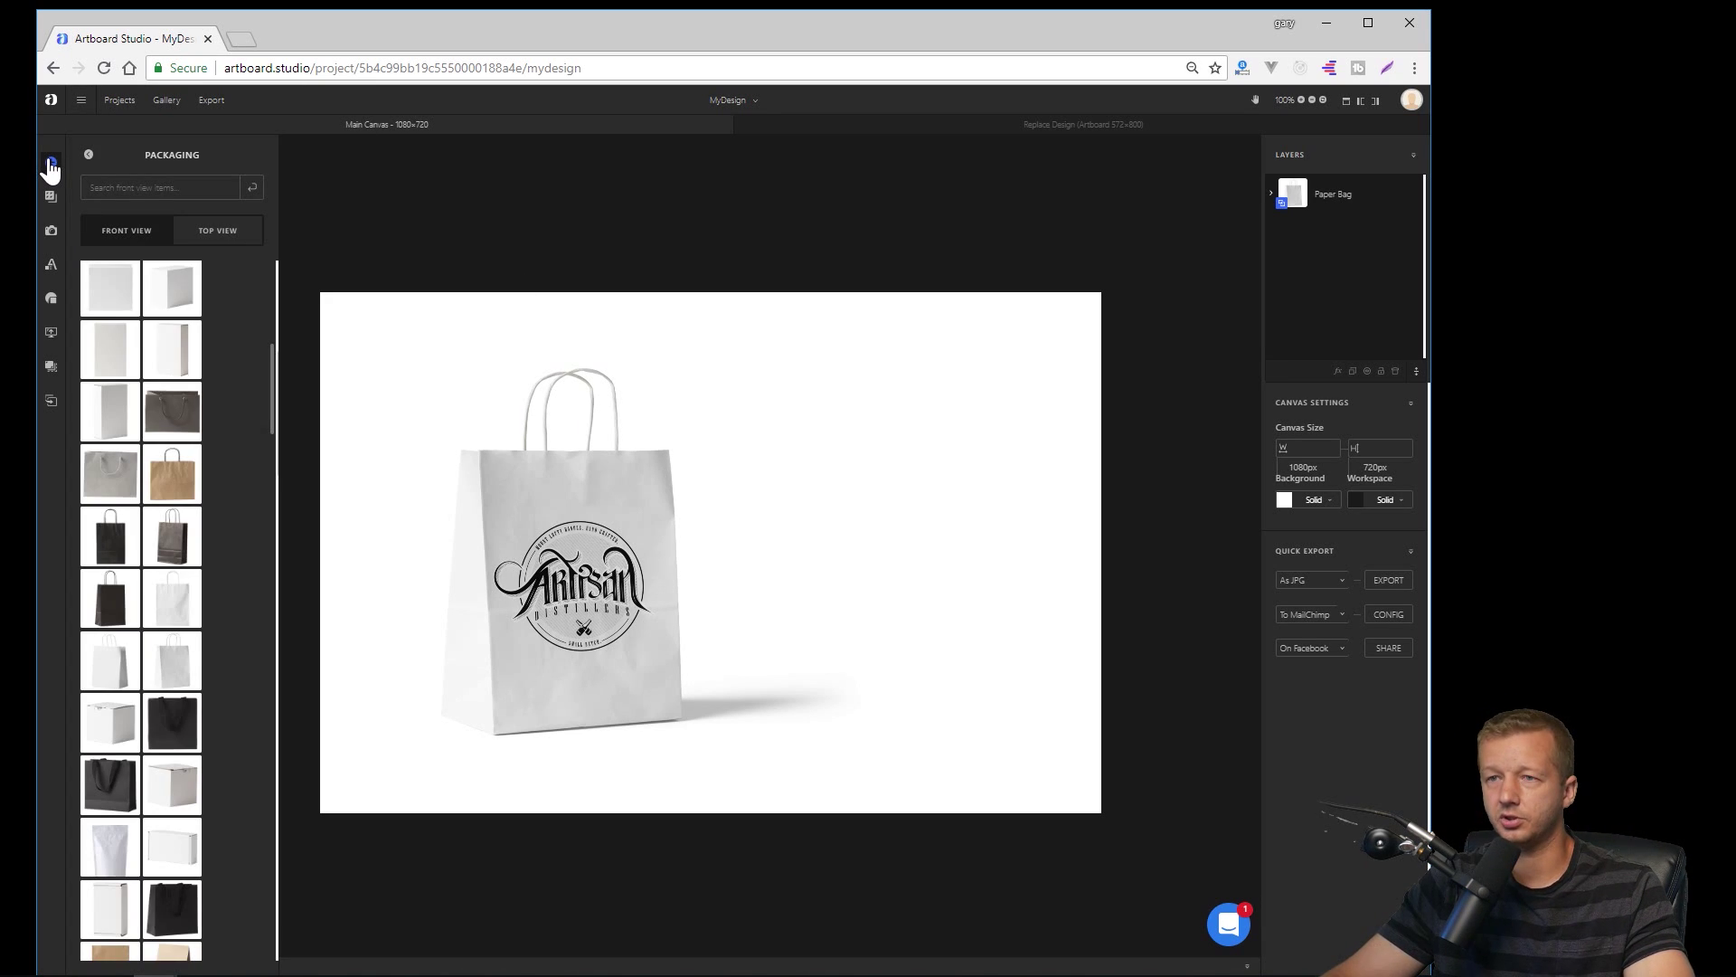
pyautogui.click(89, 155)
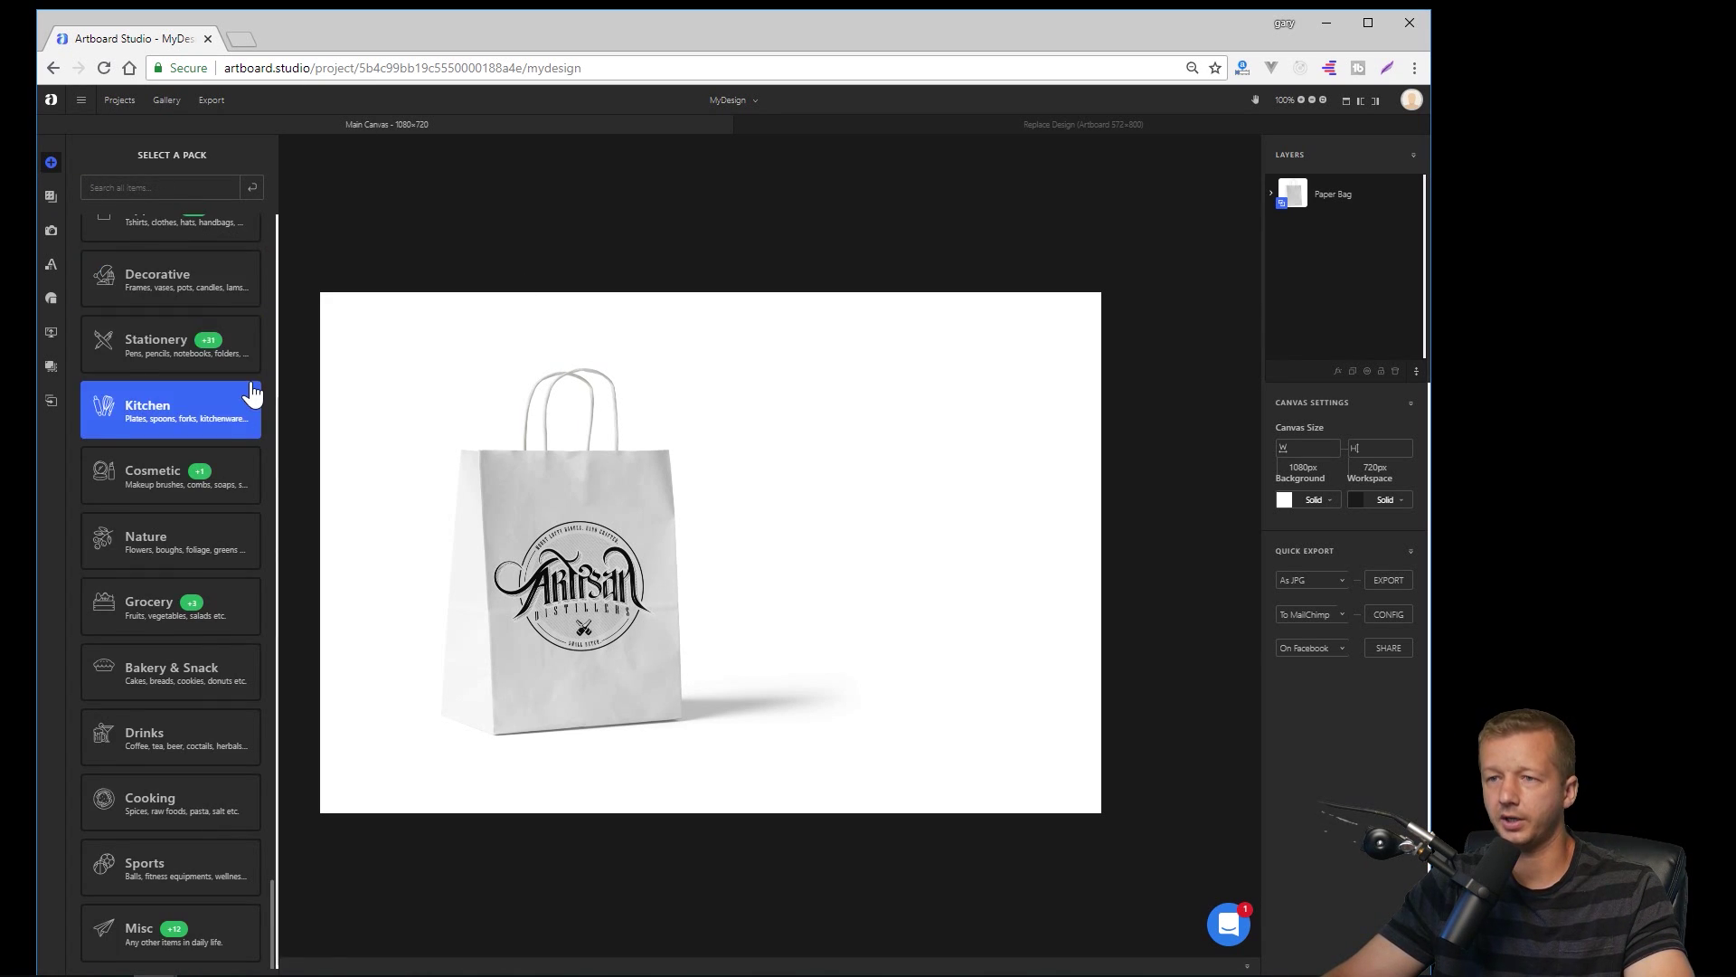
pyautogui.scroll(3, 251, 391)
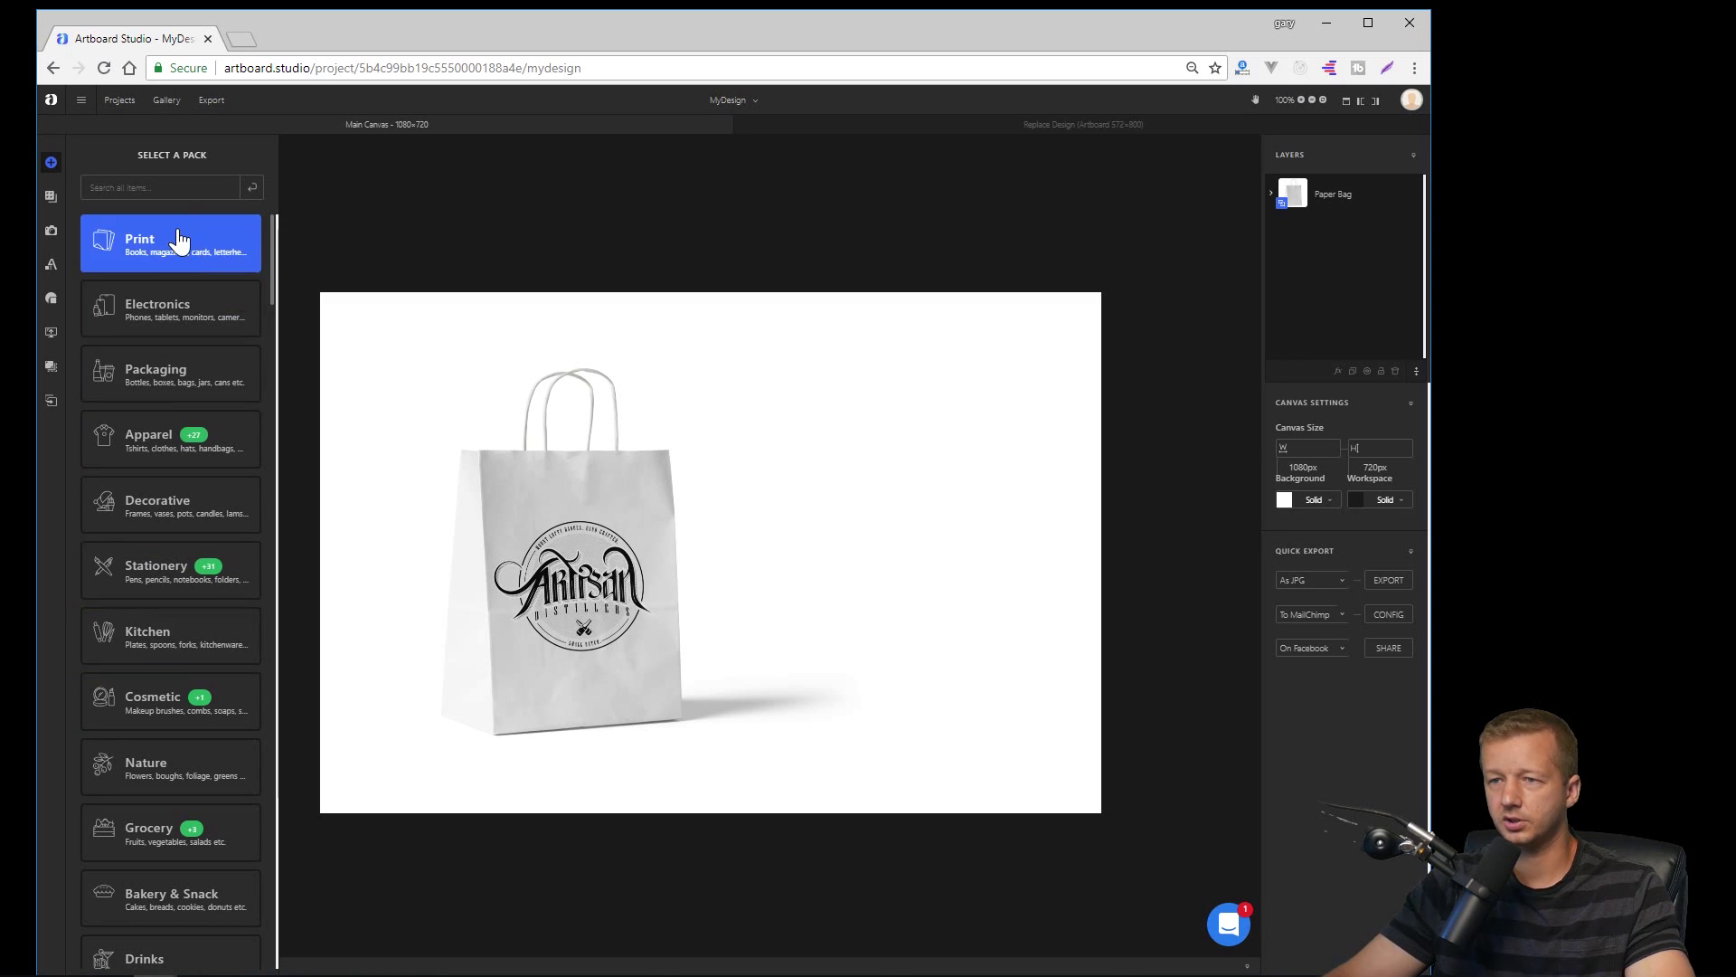
pyautogui.scroll(-1, 174, 579)
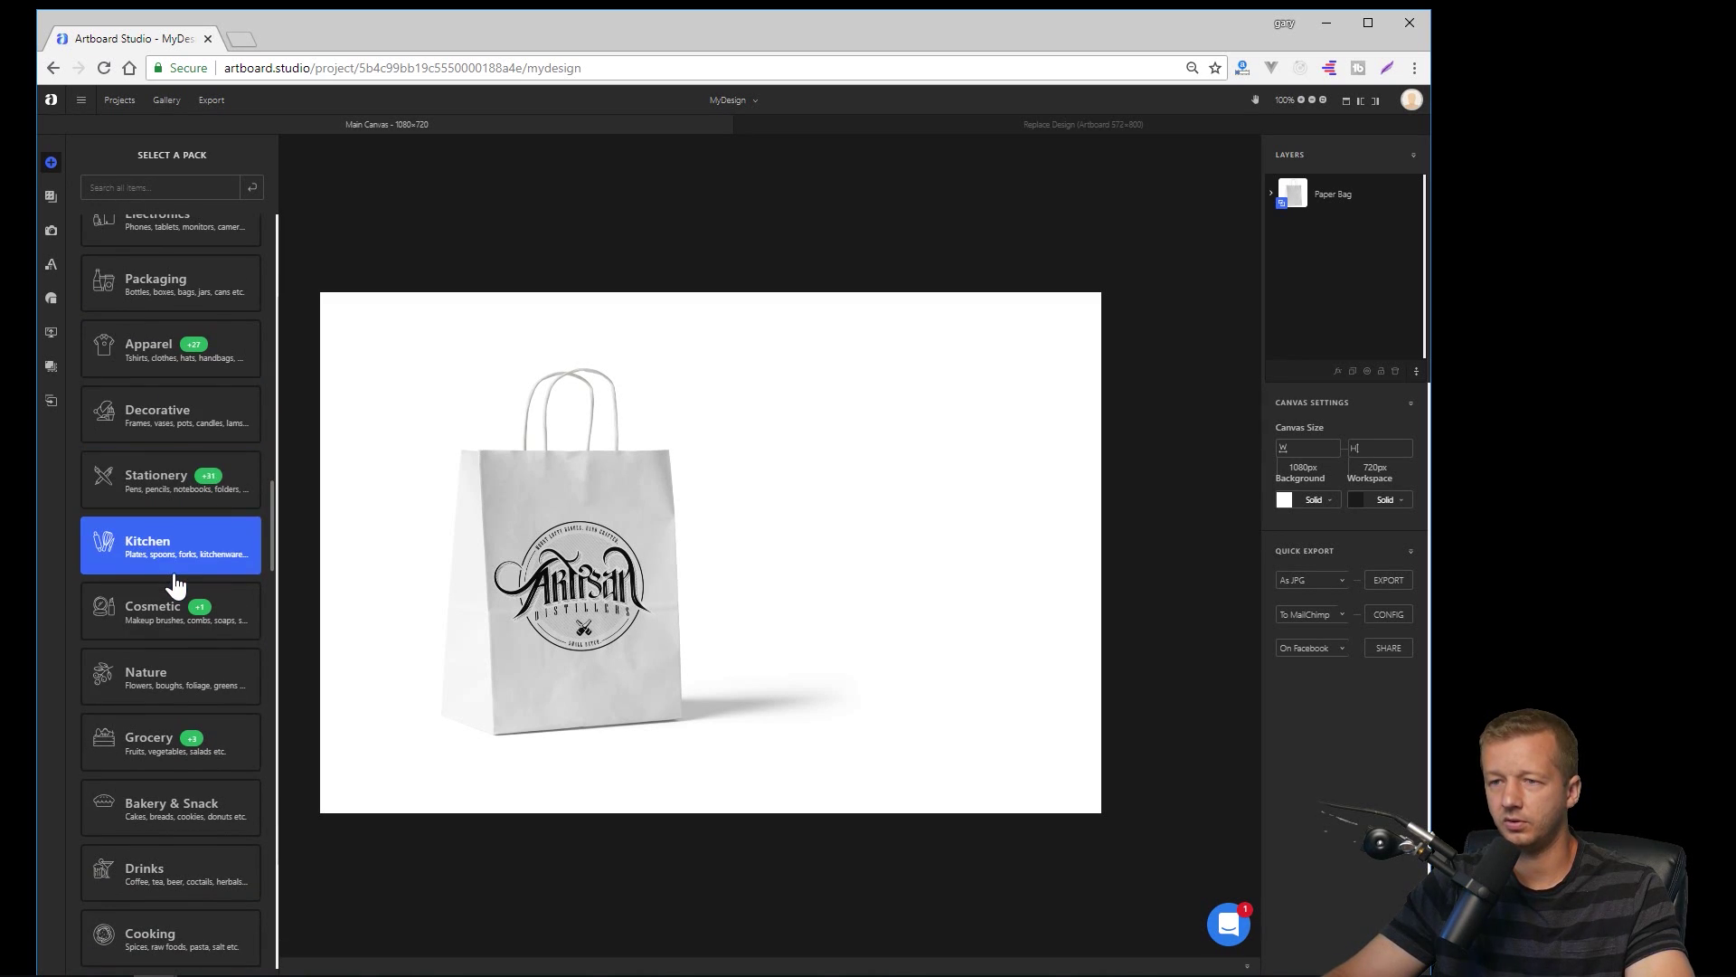
# - Insert the brown Wooden Table from the Wood pack, enlarge it to about 57.5% and position it across the canvas's full width at the bottom
pyautogui.click(49, 199)
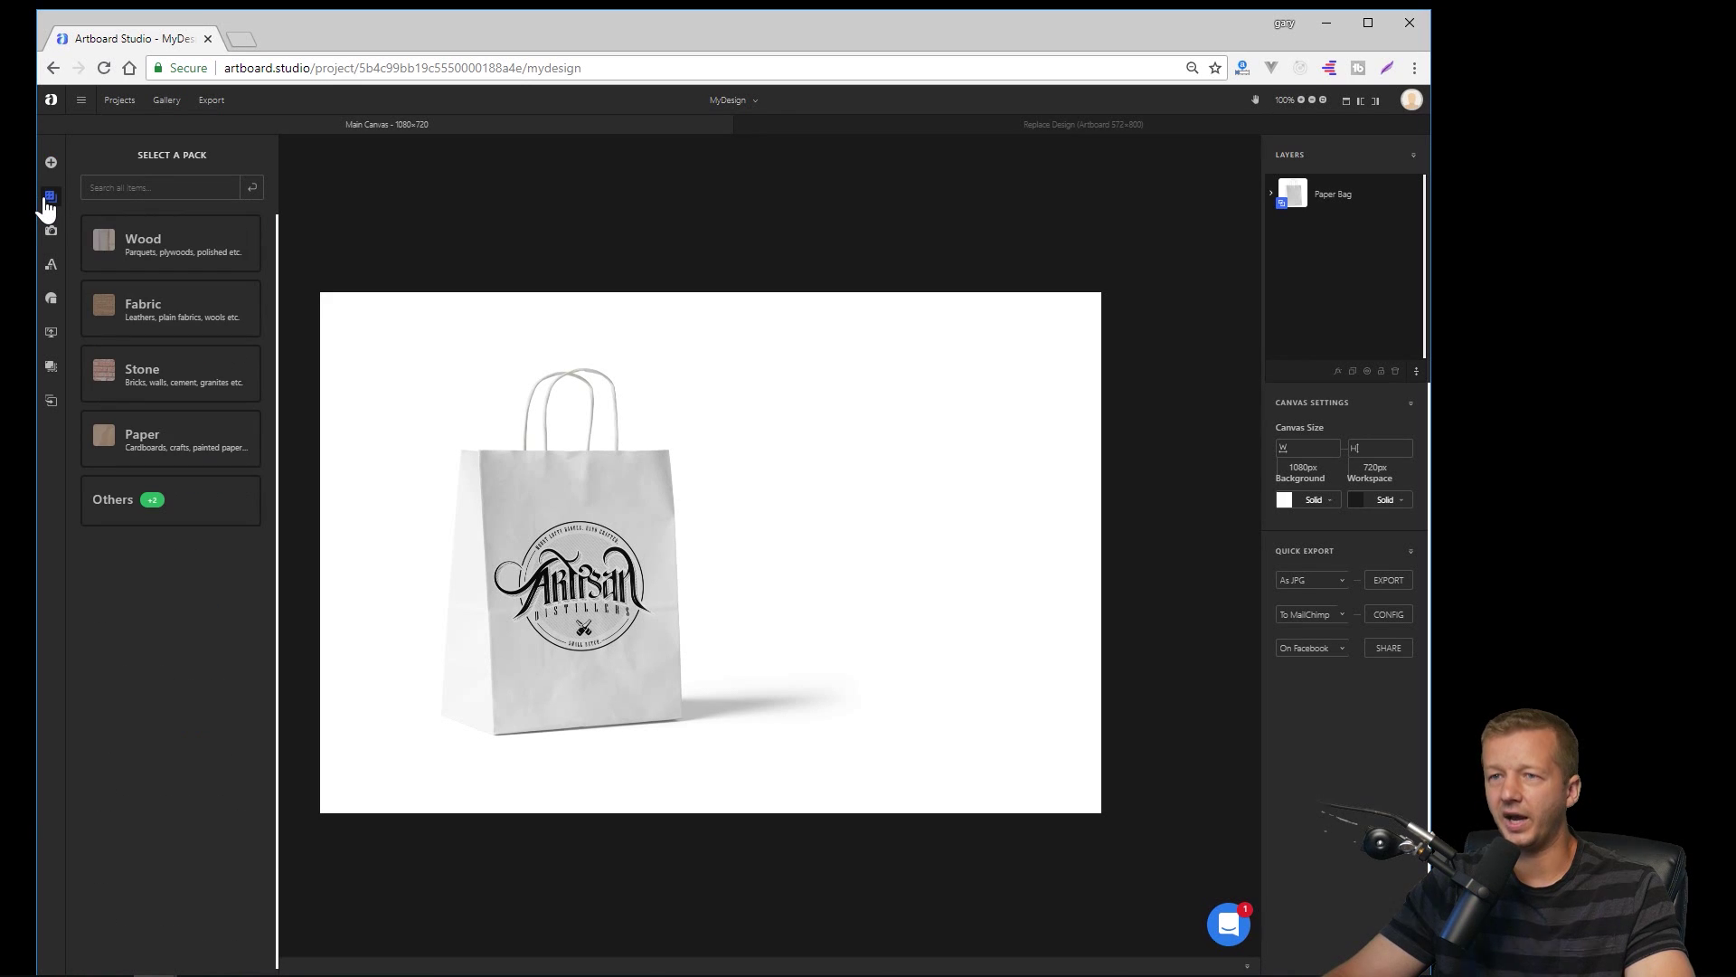
pyautogui.click(174, 263)
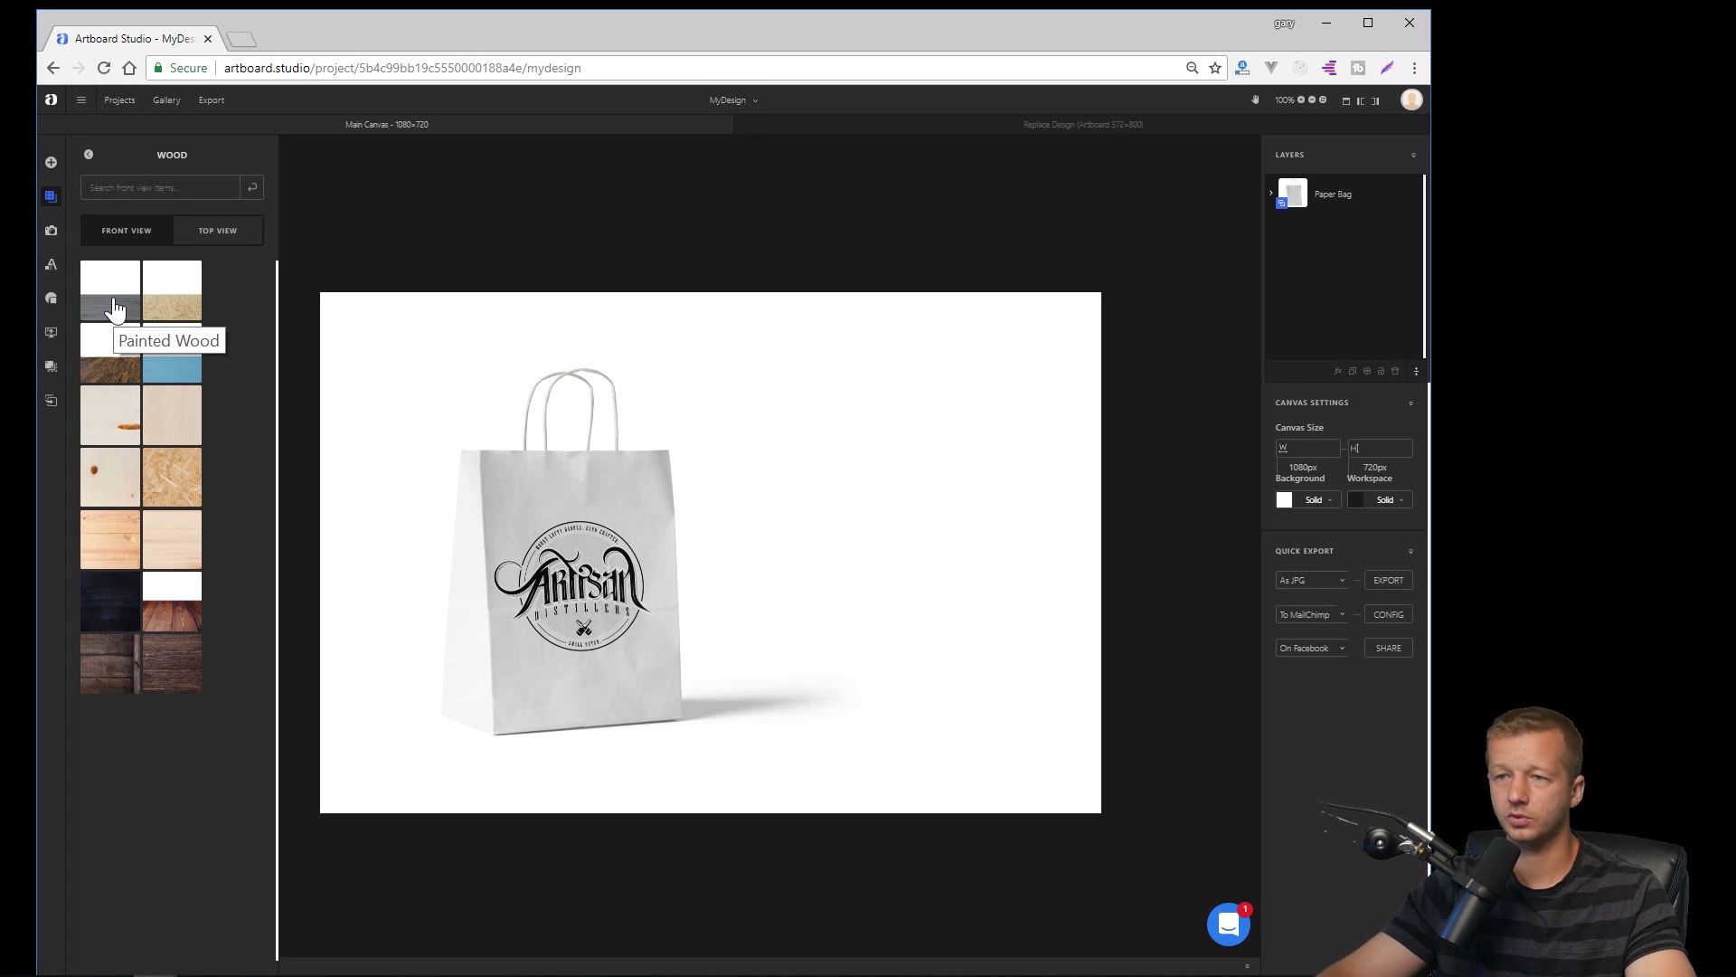
pyautogui.click(171, 604)
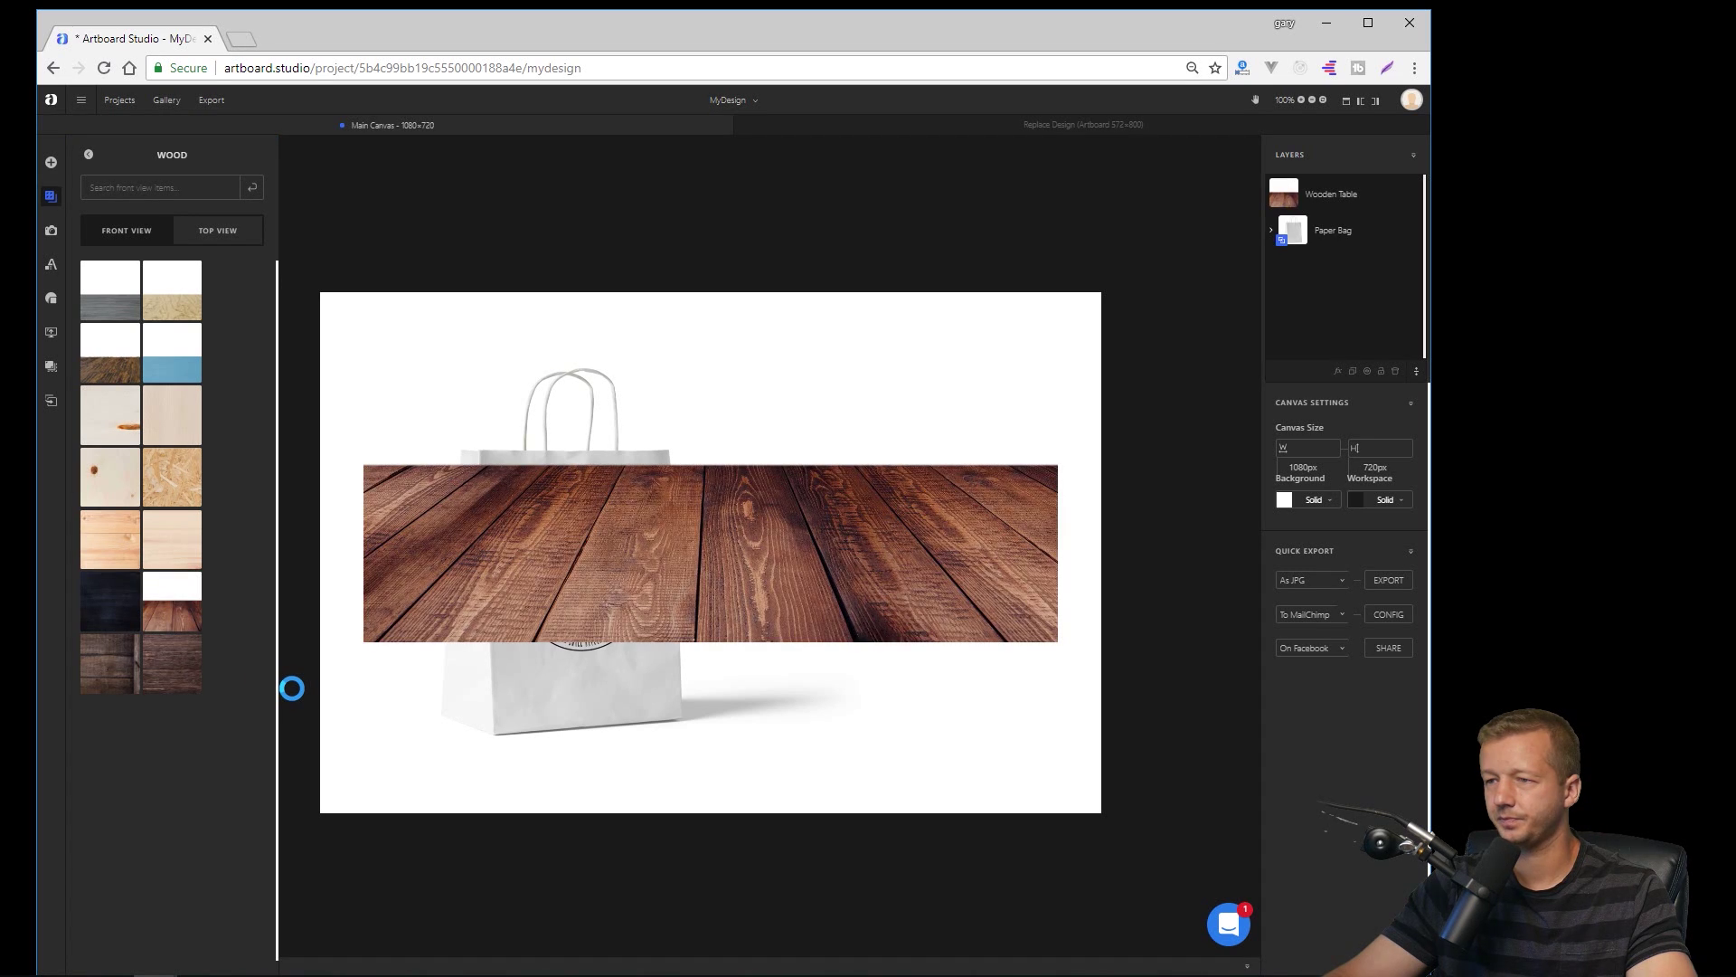
pyautogui.moveTo(961, 507); pyautogui.dragTo(960, 669)
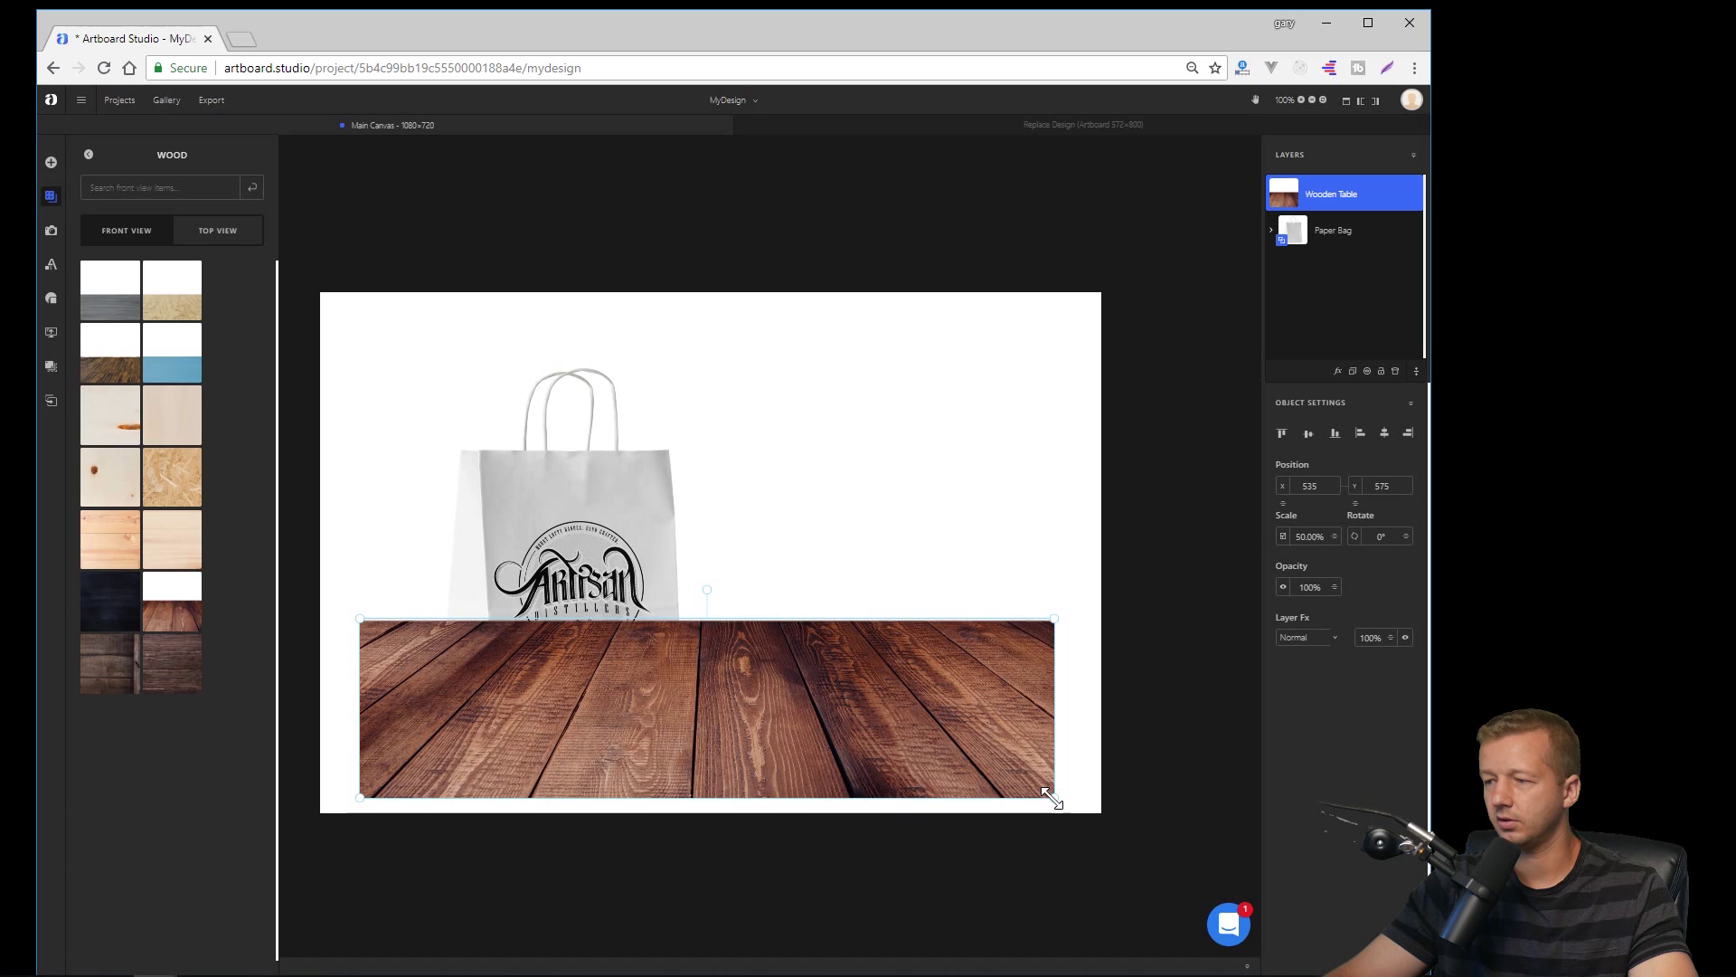
pyautogui.moveTo(1054, 798); pyautogui.dragTo(1147, 829)
pyautogui.click(895, 697)
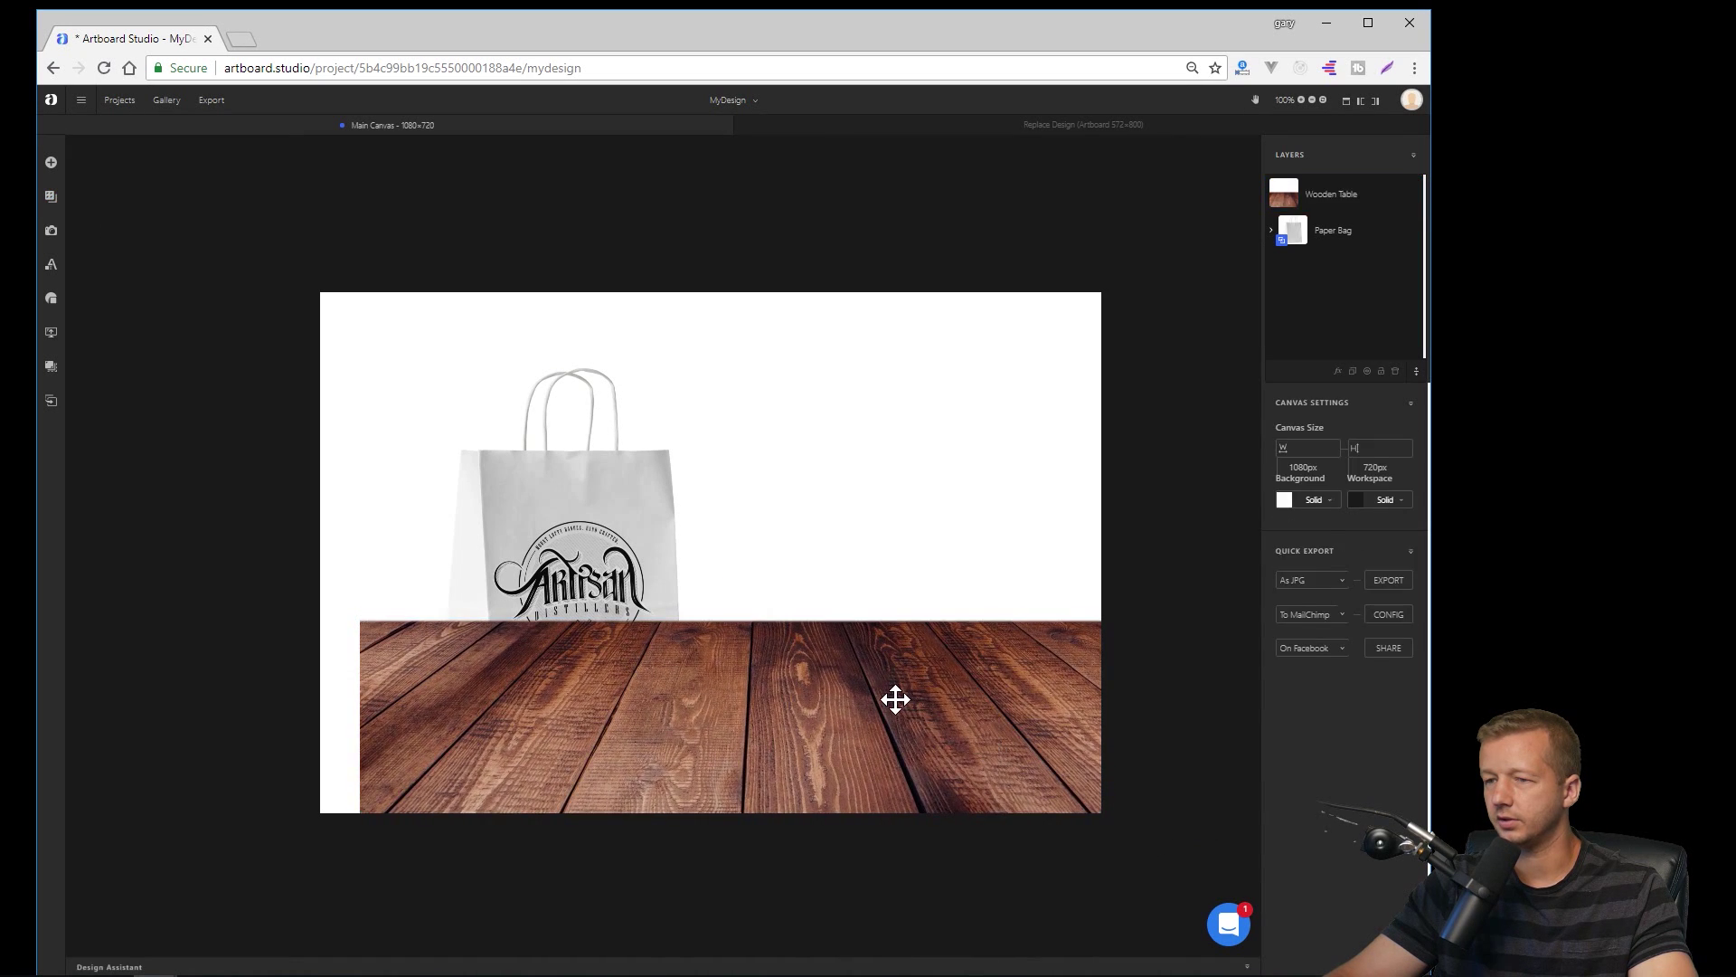
pyautogui.moveTo(895, 697); pyautogui.dragTo(841, 756)
# - Move the Paper Bag layer above the Wooden Table layer and raise the table slightly to about X 533, Y 648
pyautogui.click(596, 566)
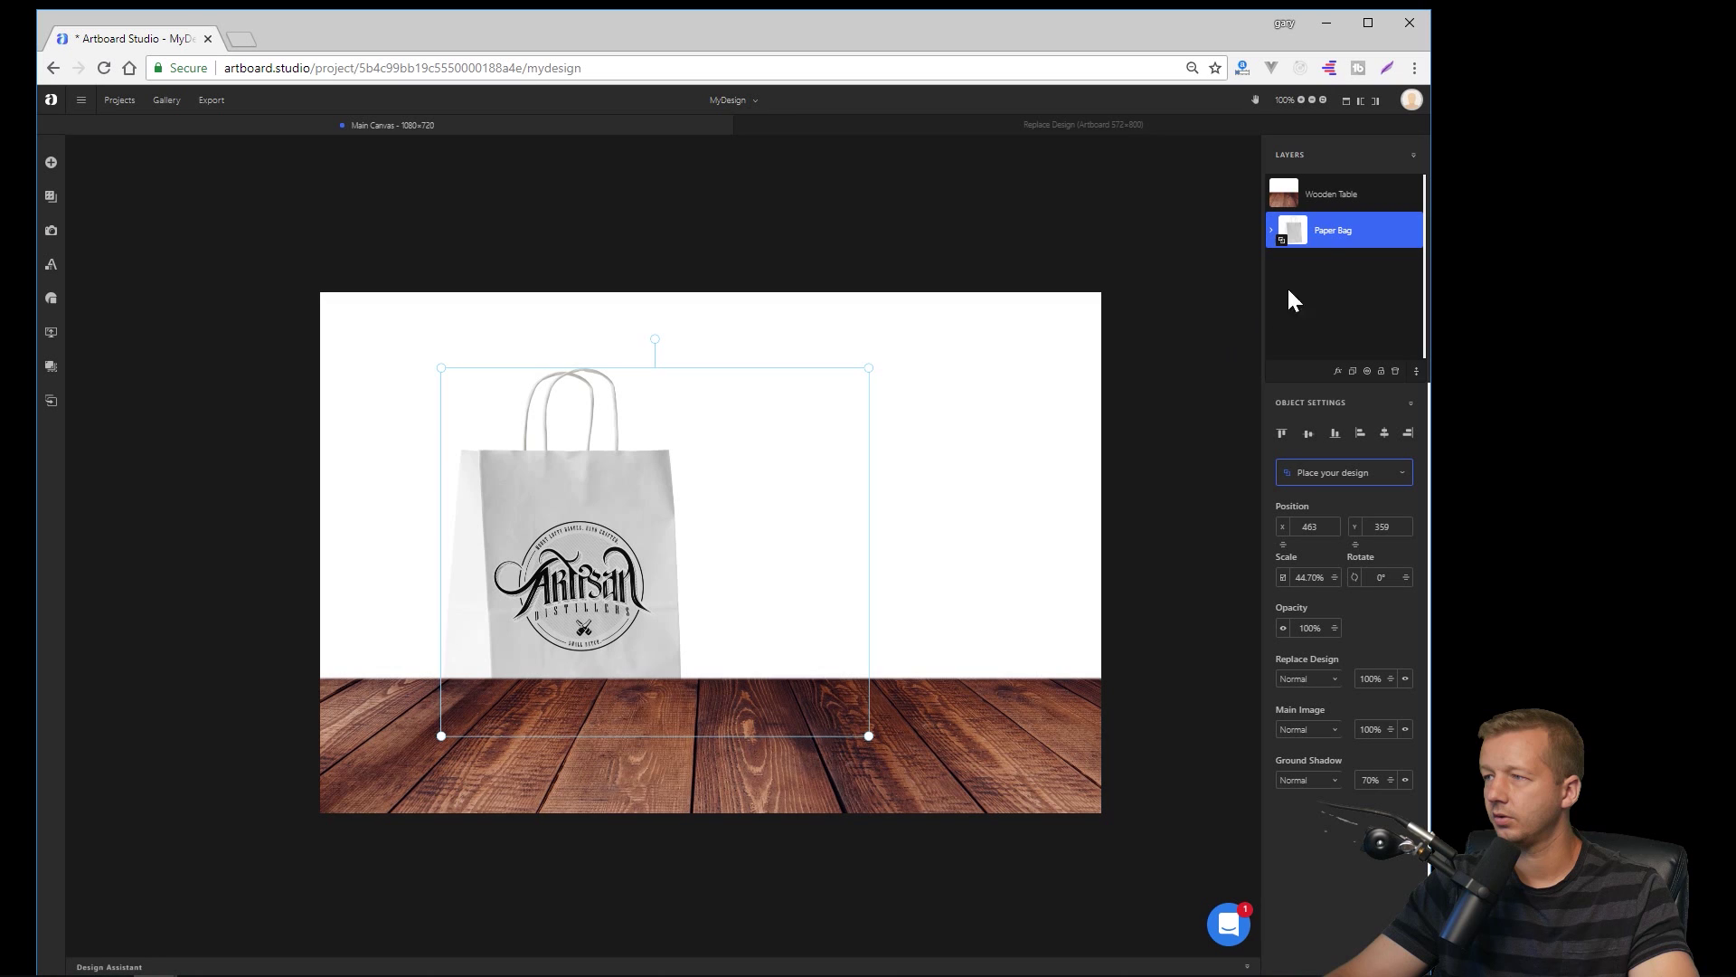
pyautogui.moveTo(1360, 230); pyautogui.dragTo(1360, 177)
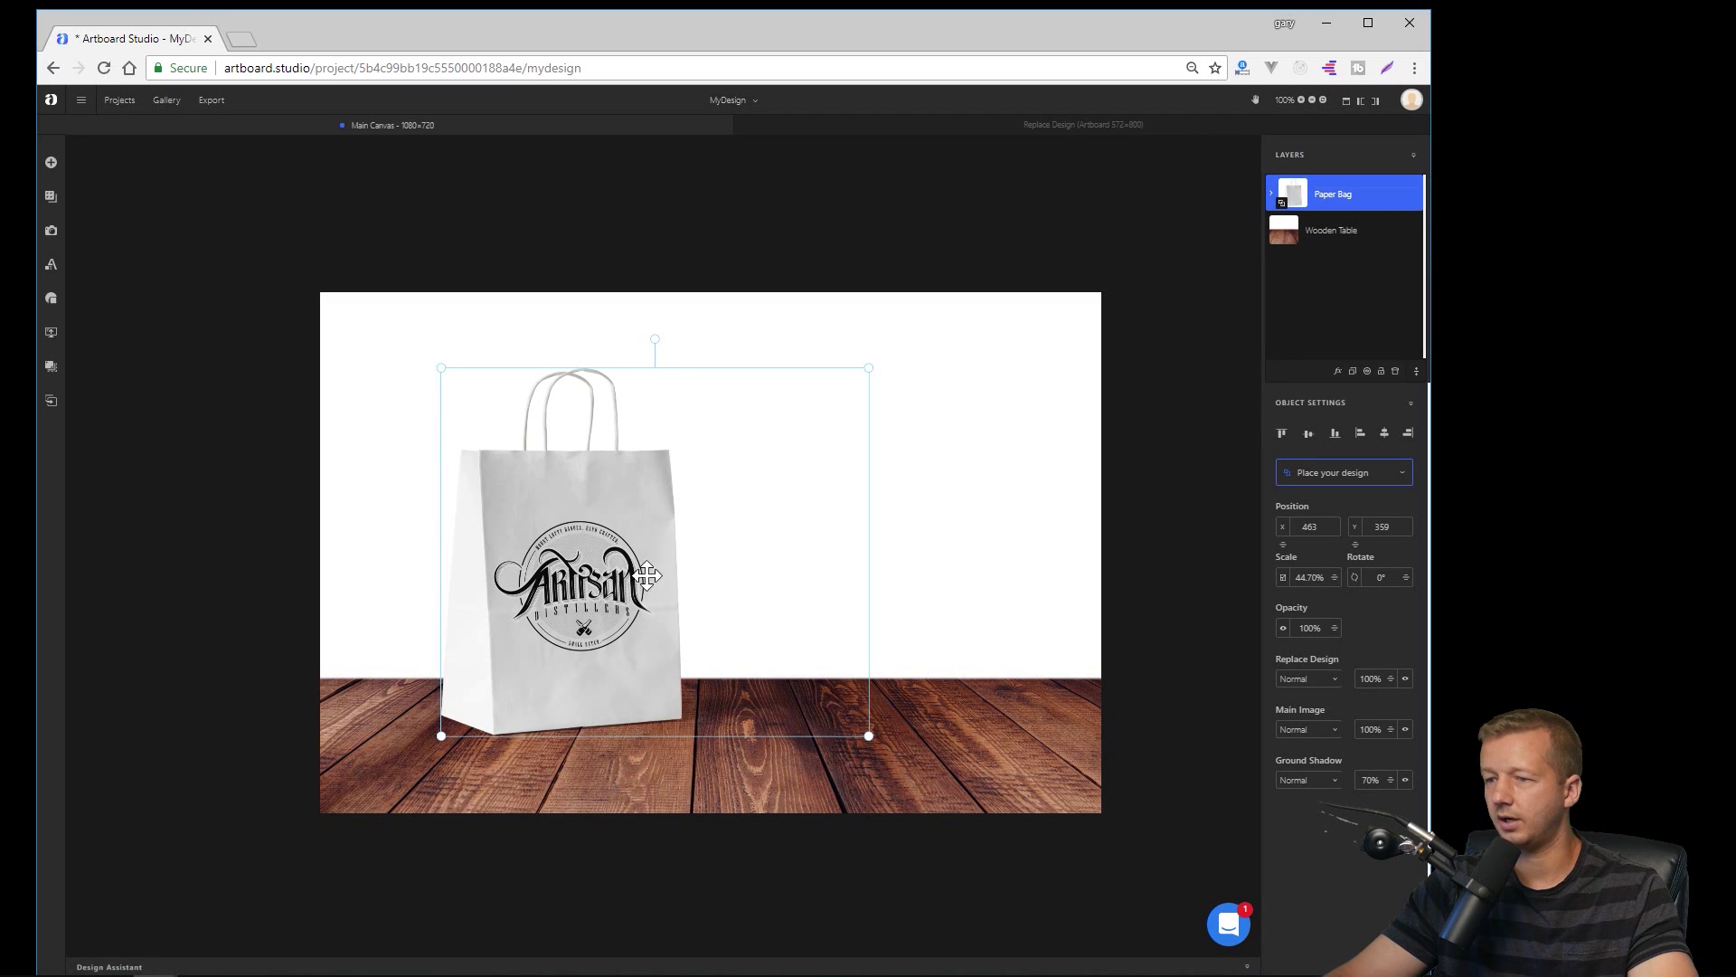
pyautogui.click(963, 716)
pyautogui.moveTo(961, 713); pyautogui.dragTo(962, 697)
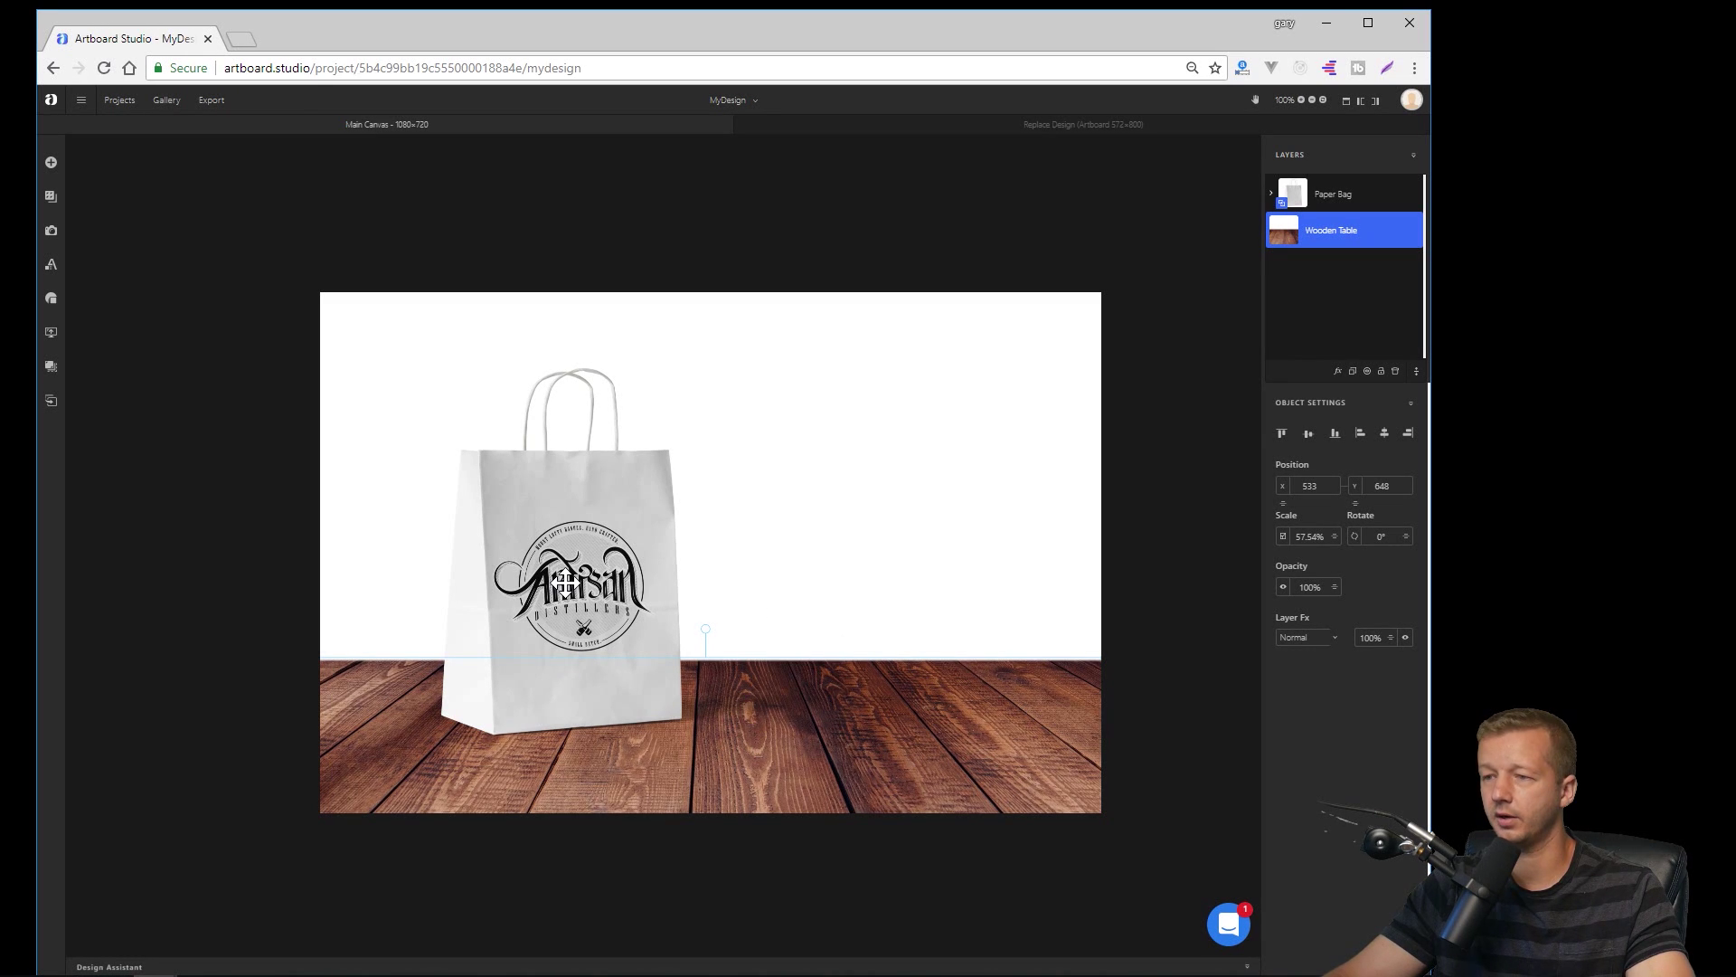
pyautogui.click(862, 479)
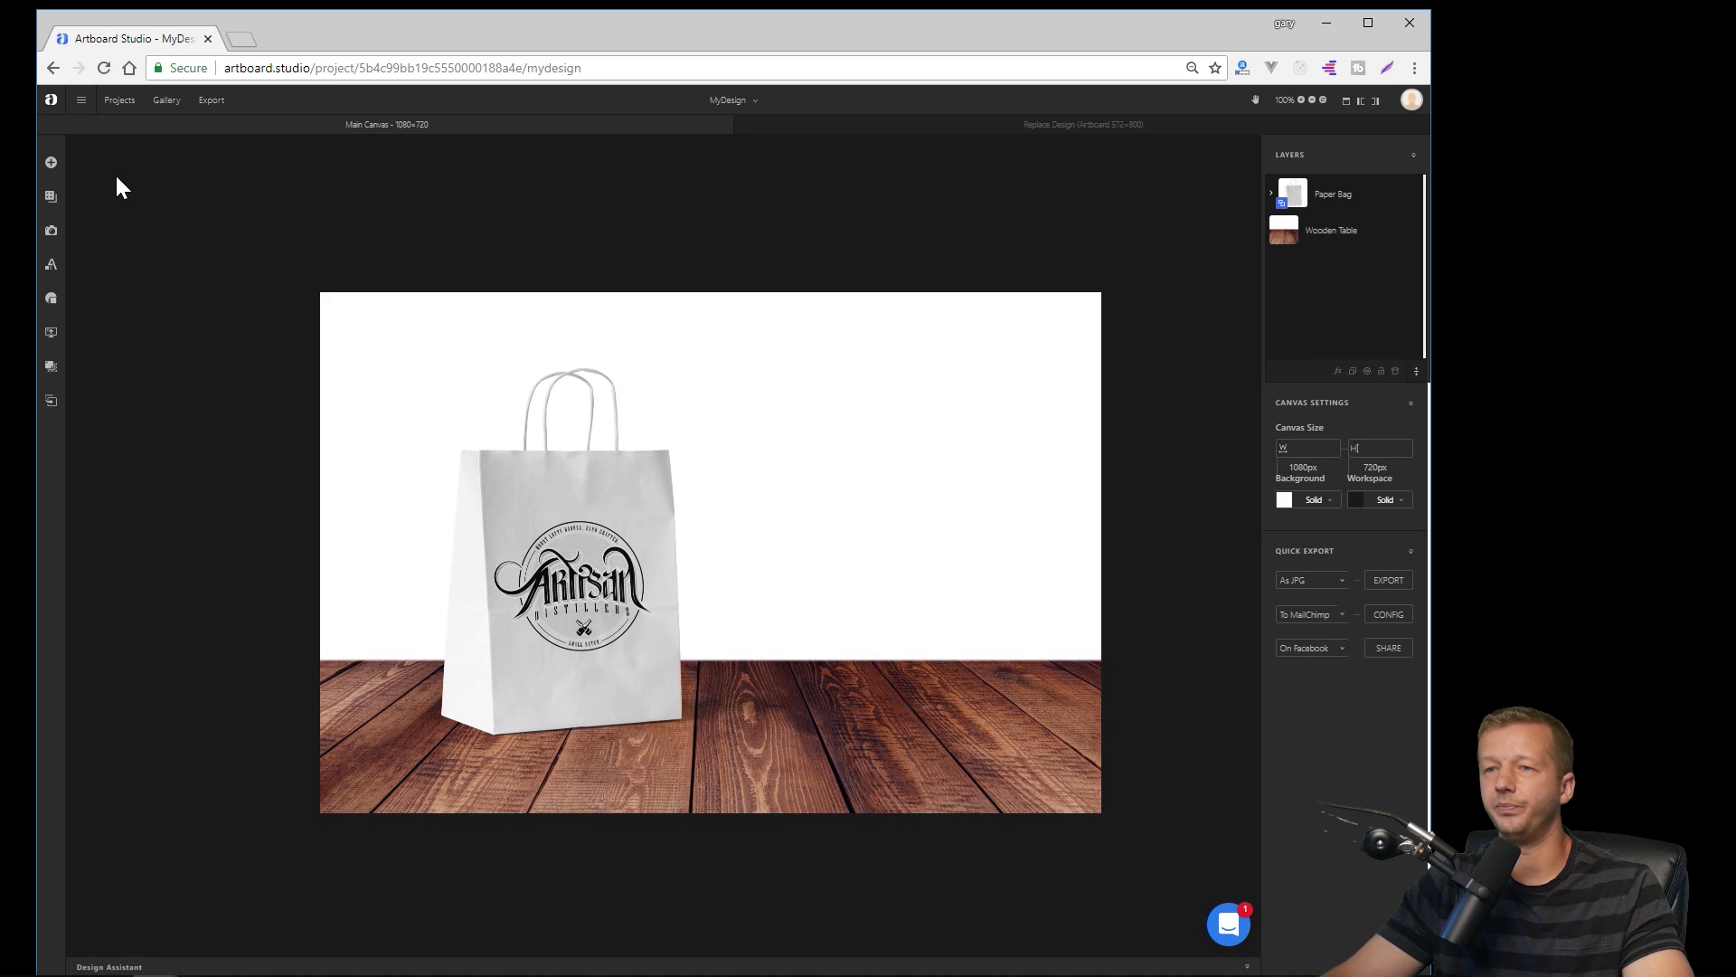
# - Search the stock photos for "windows" and insert the white window photo with flower pots and a teapot on the sill
pyautogui.click(52, 235)
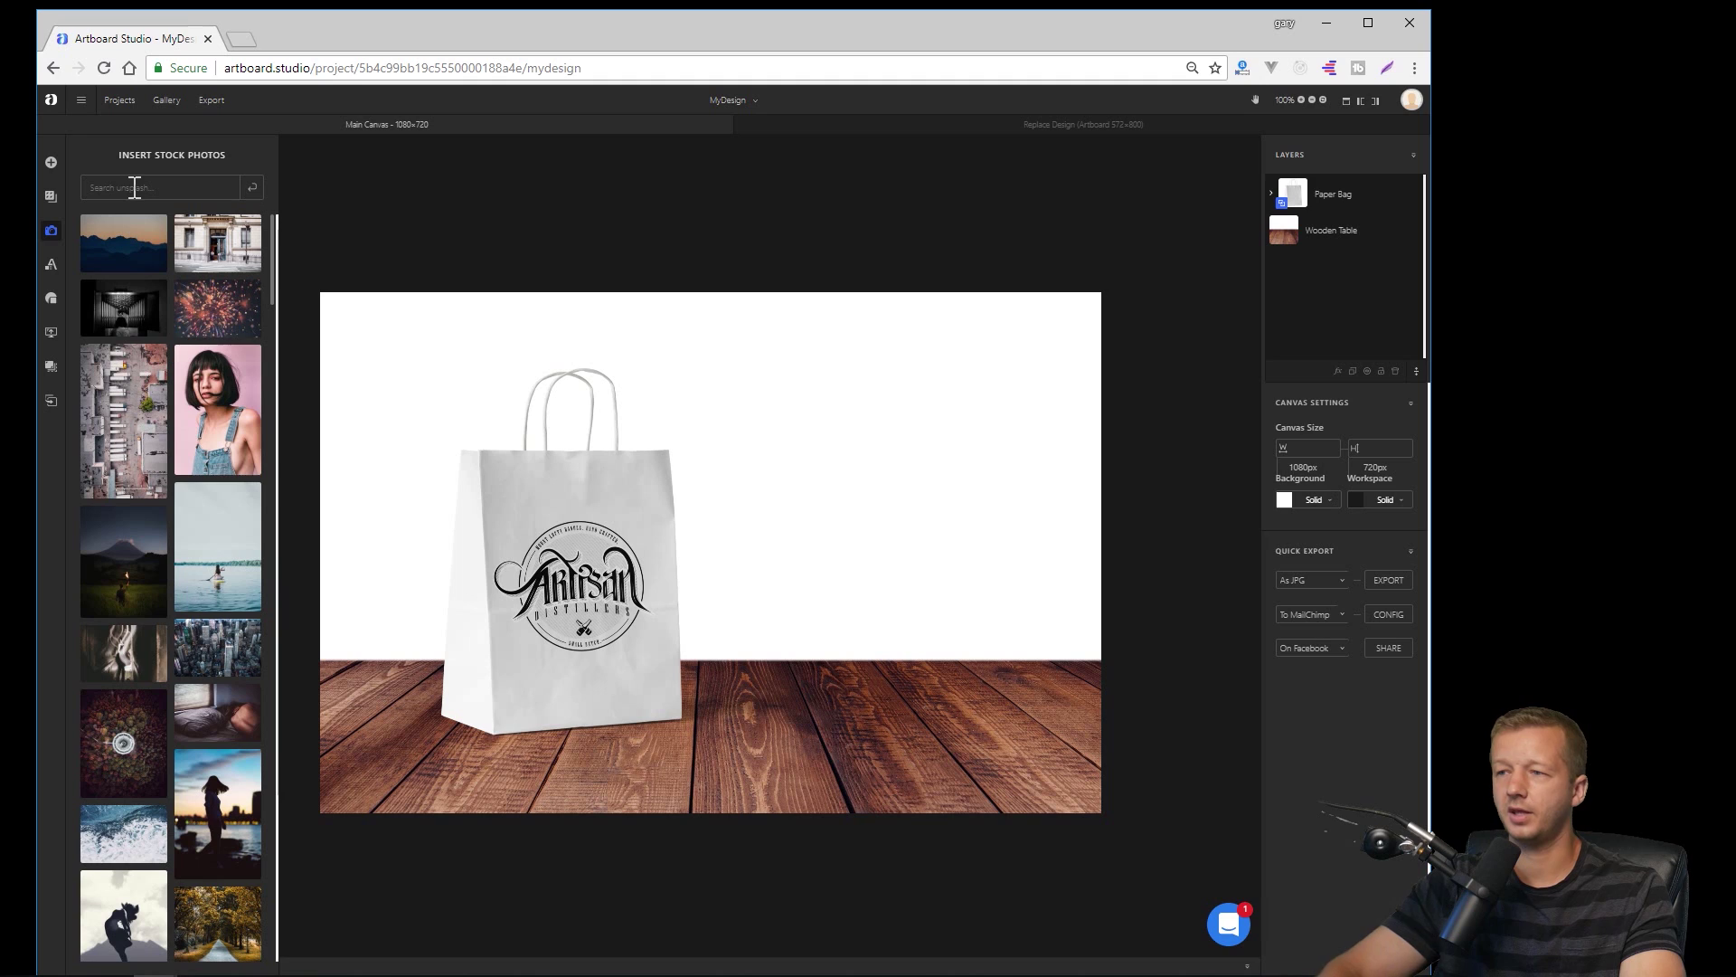
pyautogui.click(813, 739)
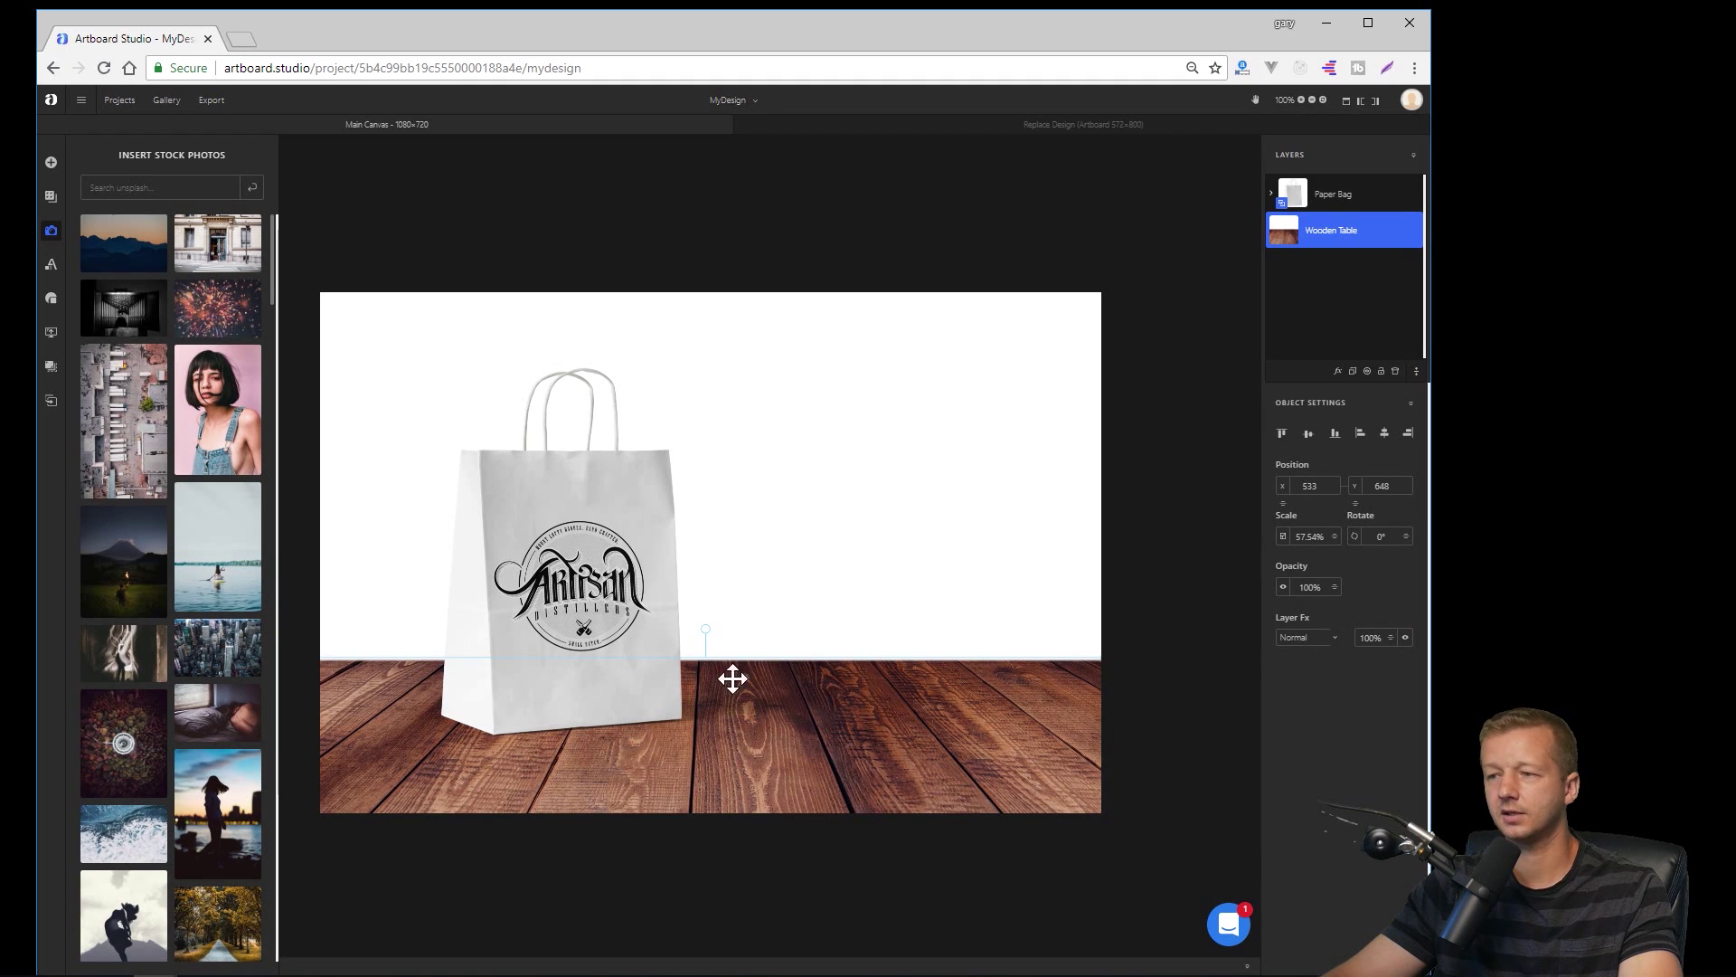
pyautogui.click(555, 572)
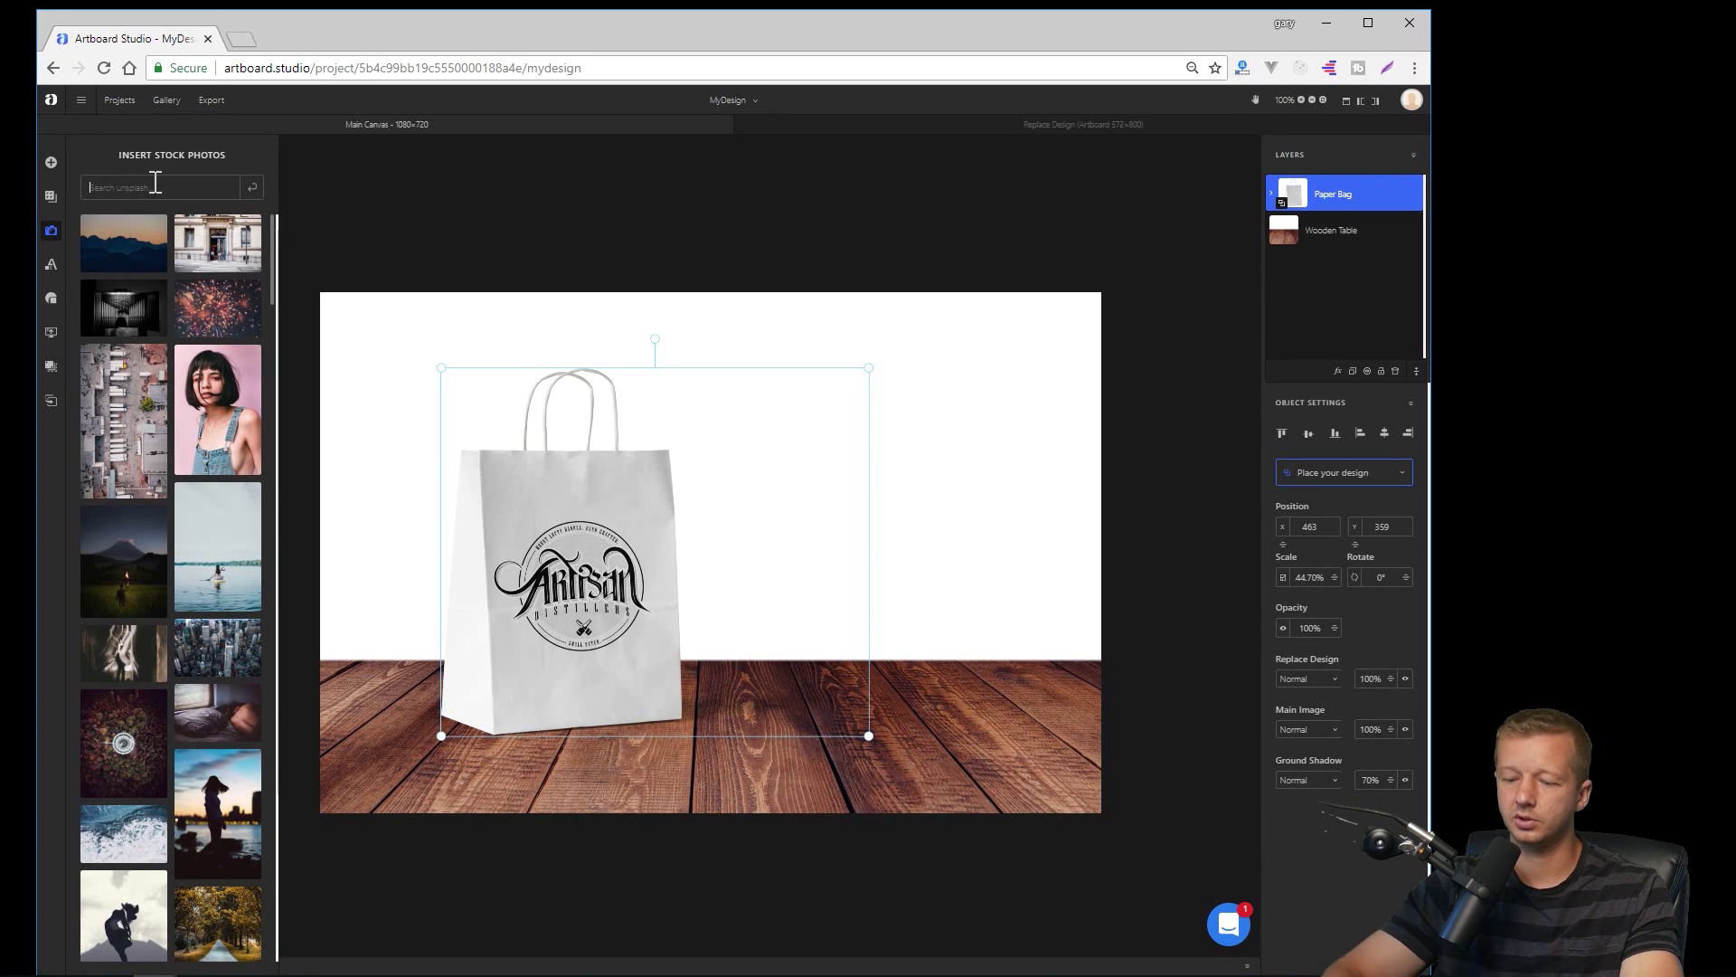
pyautogui.write('windows')
pyautogui.press('Return')
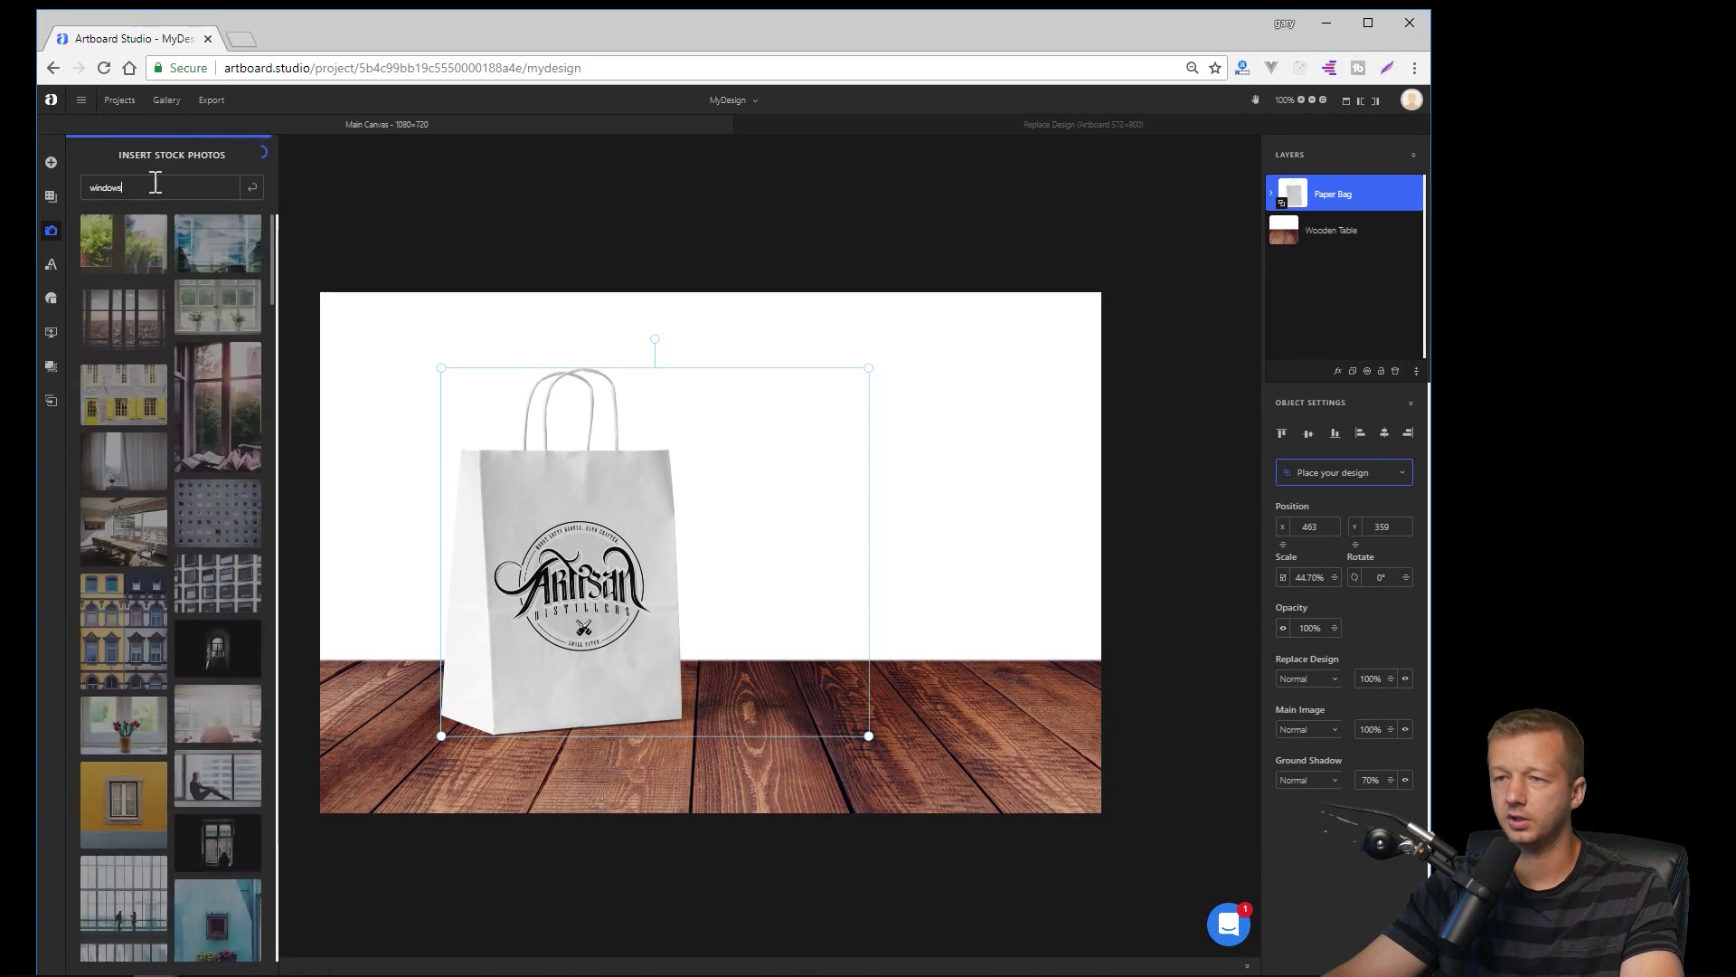
pyautogui.click(231, 318)
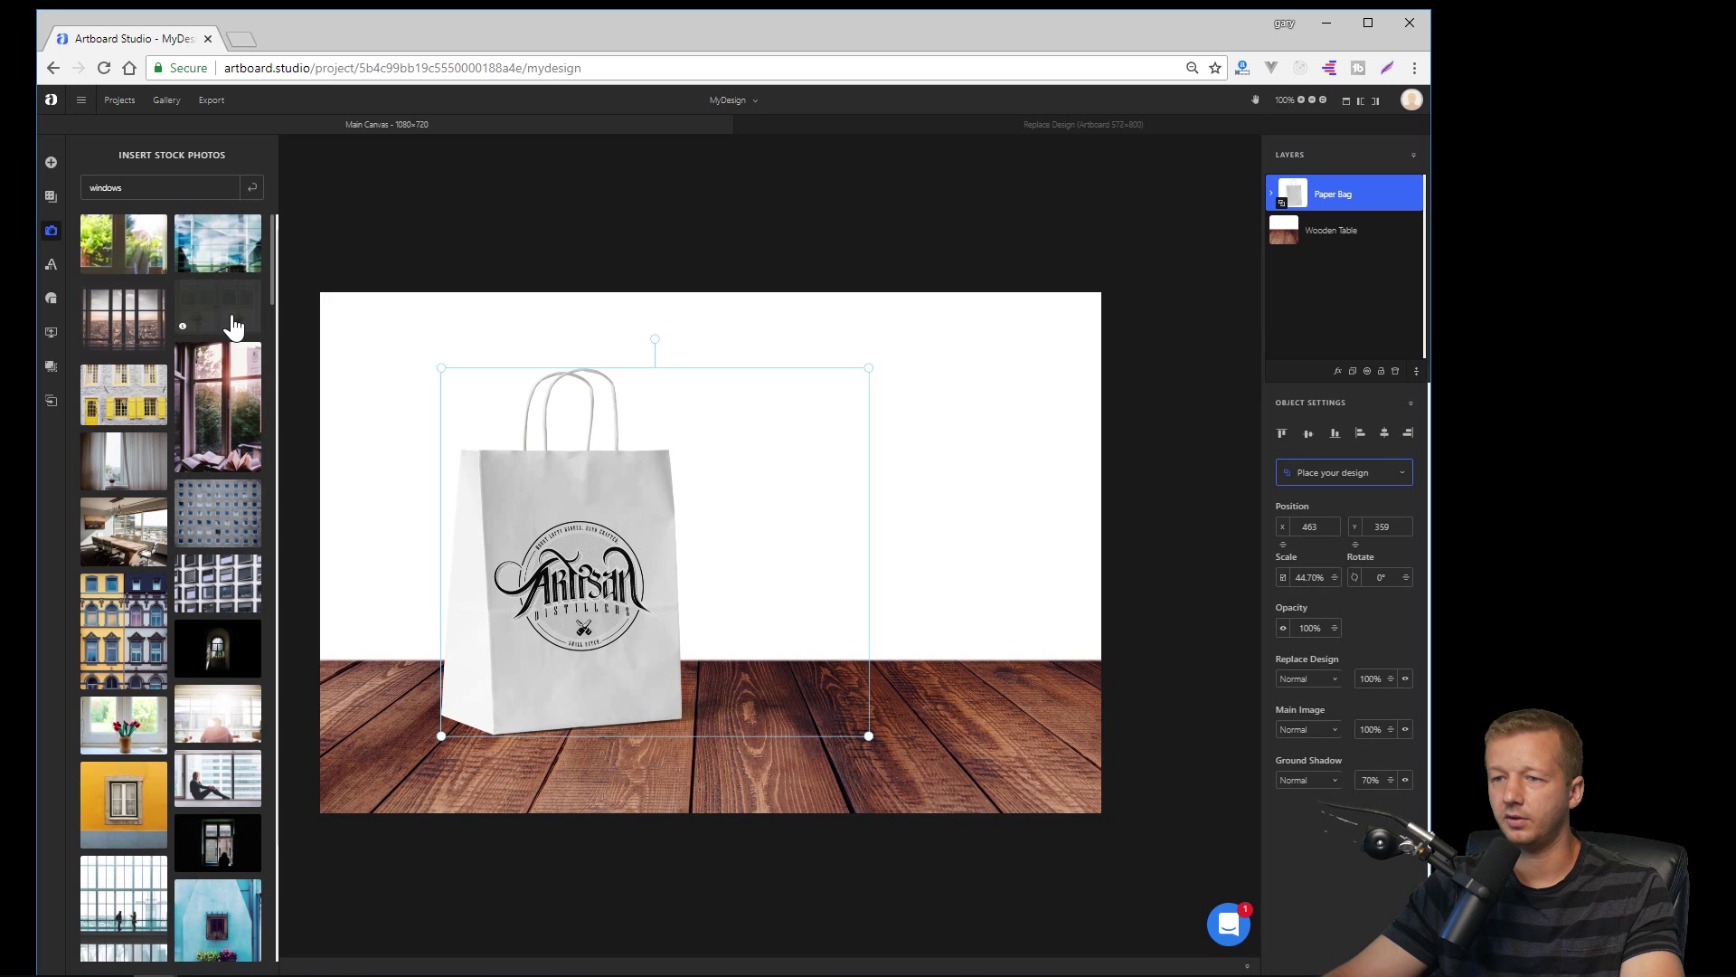
pyautogui.scroll(-3, 233, 328)
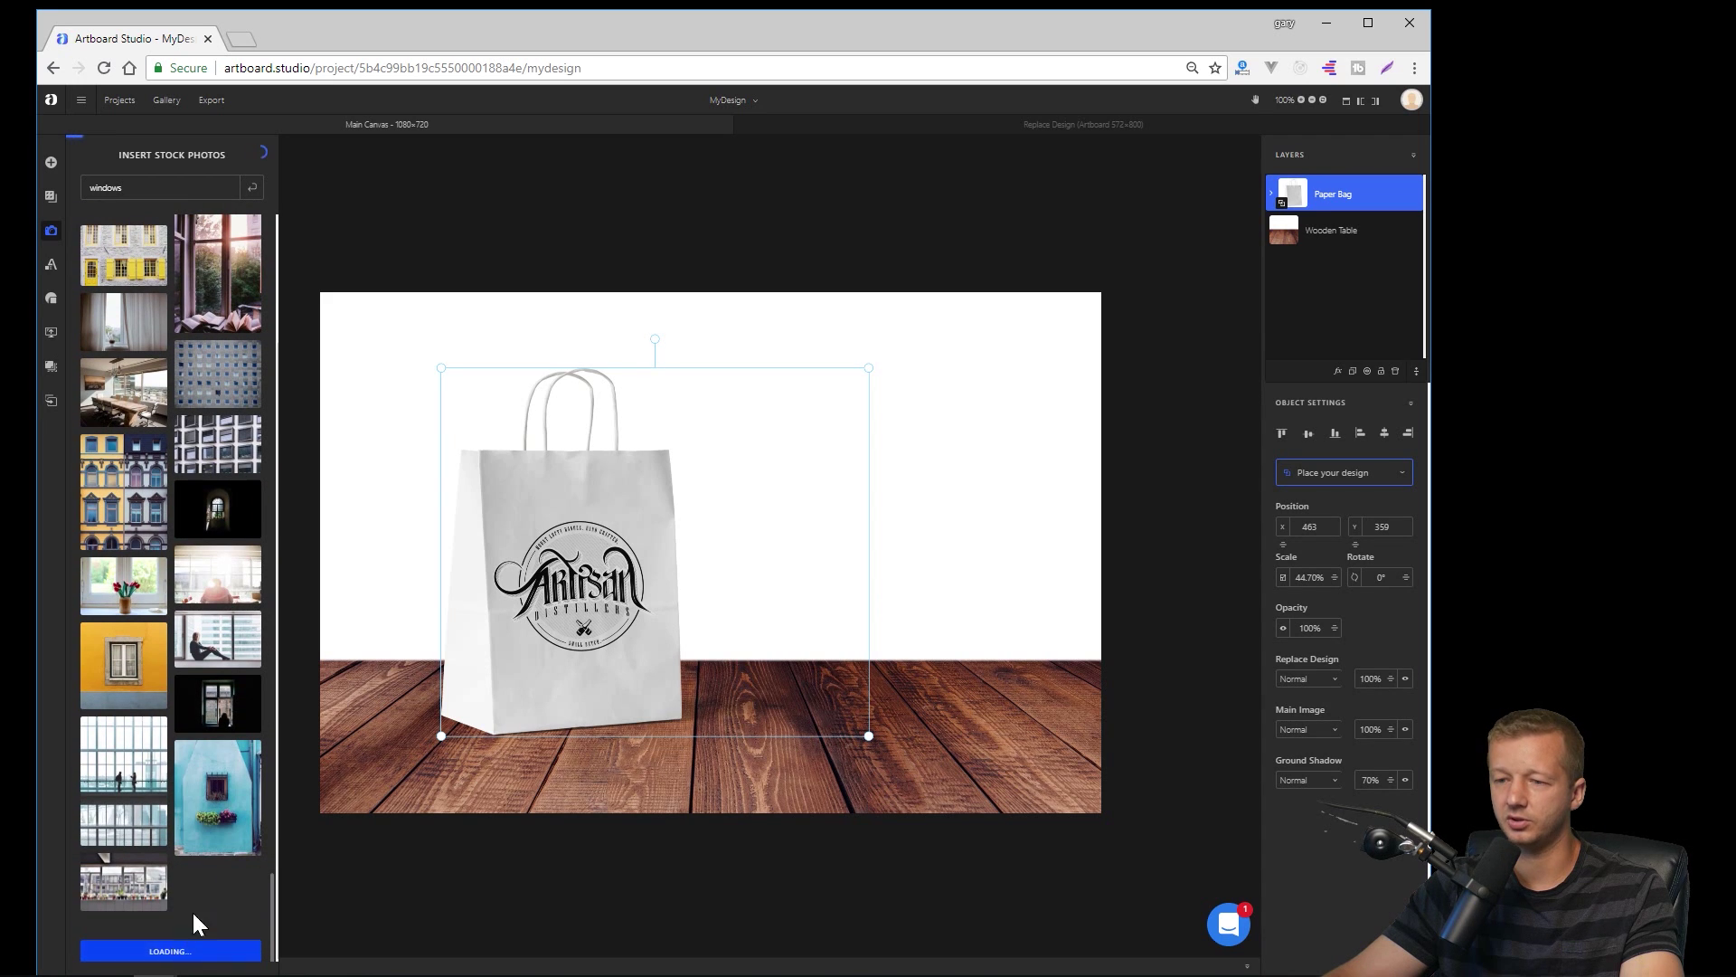
pyautogui.scroll(15, 195, 692)
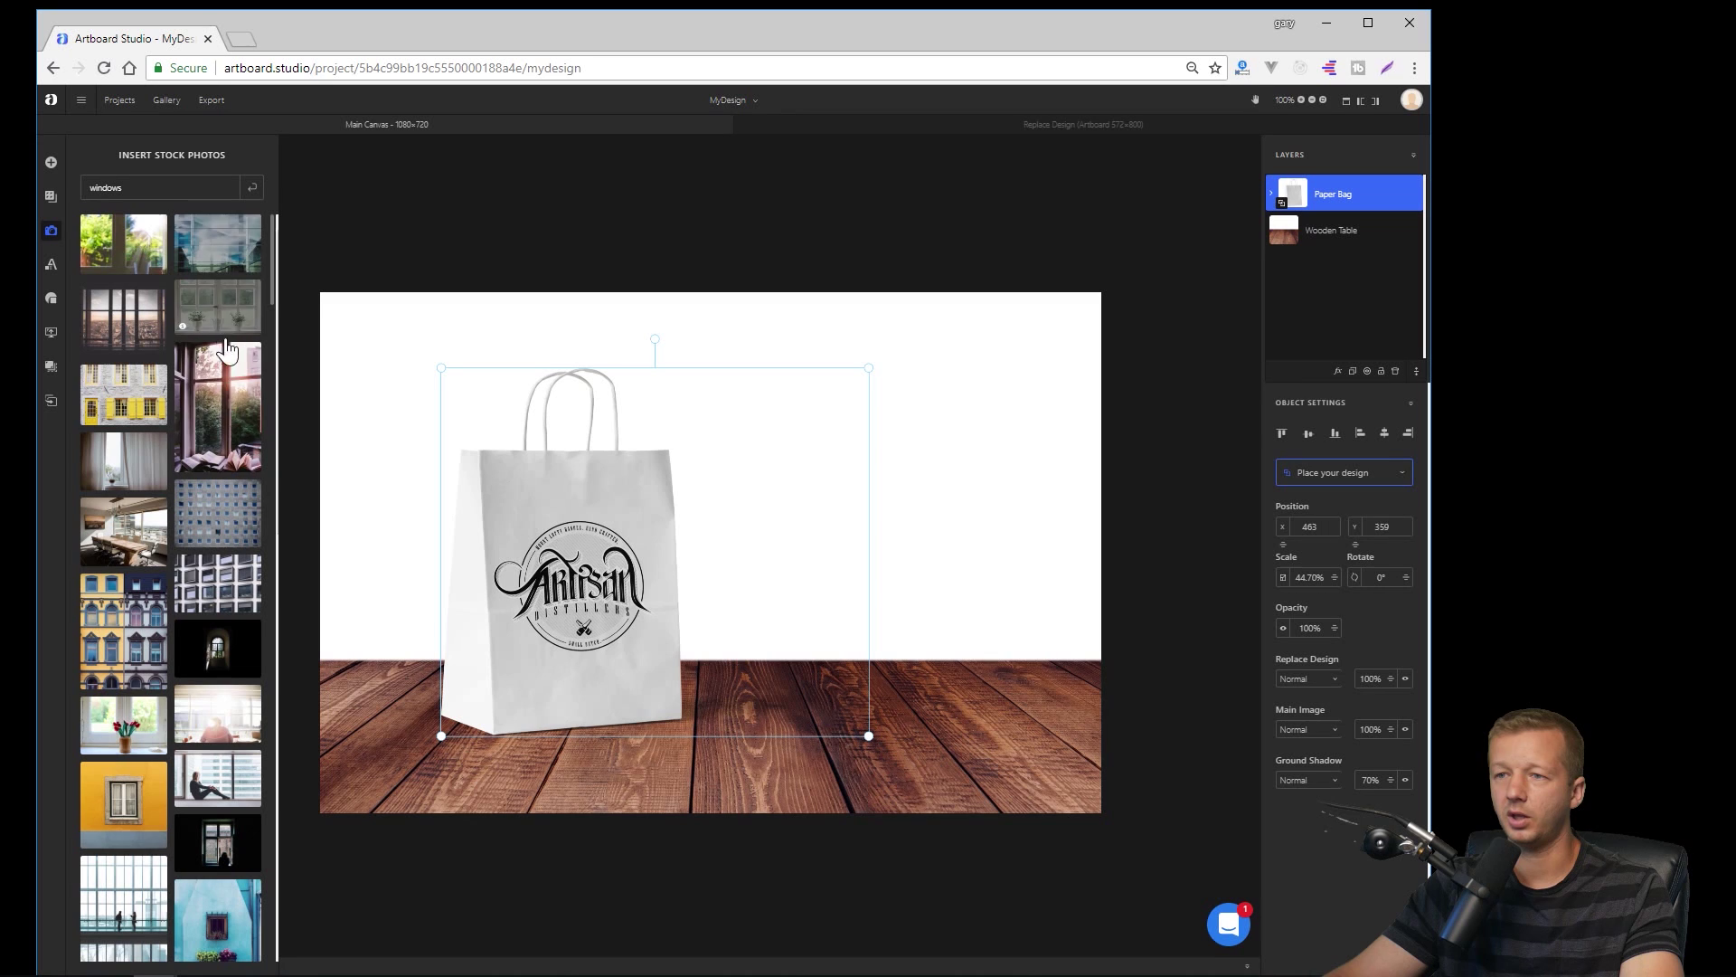
pyautogui.click(217, 312)
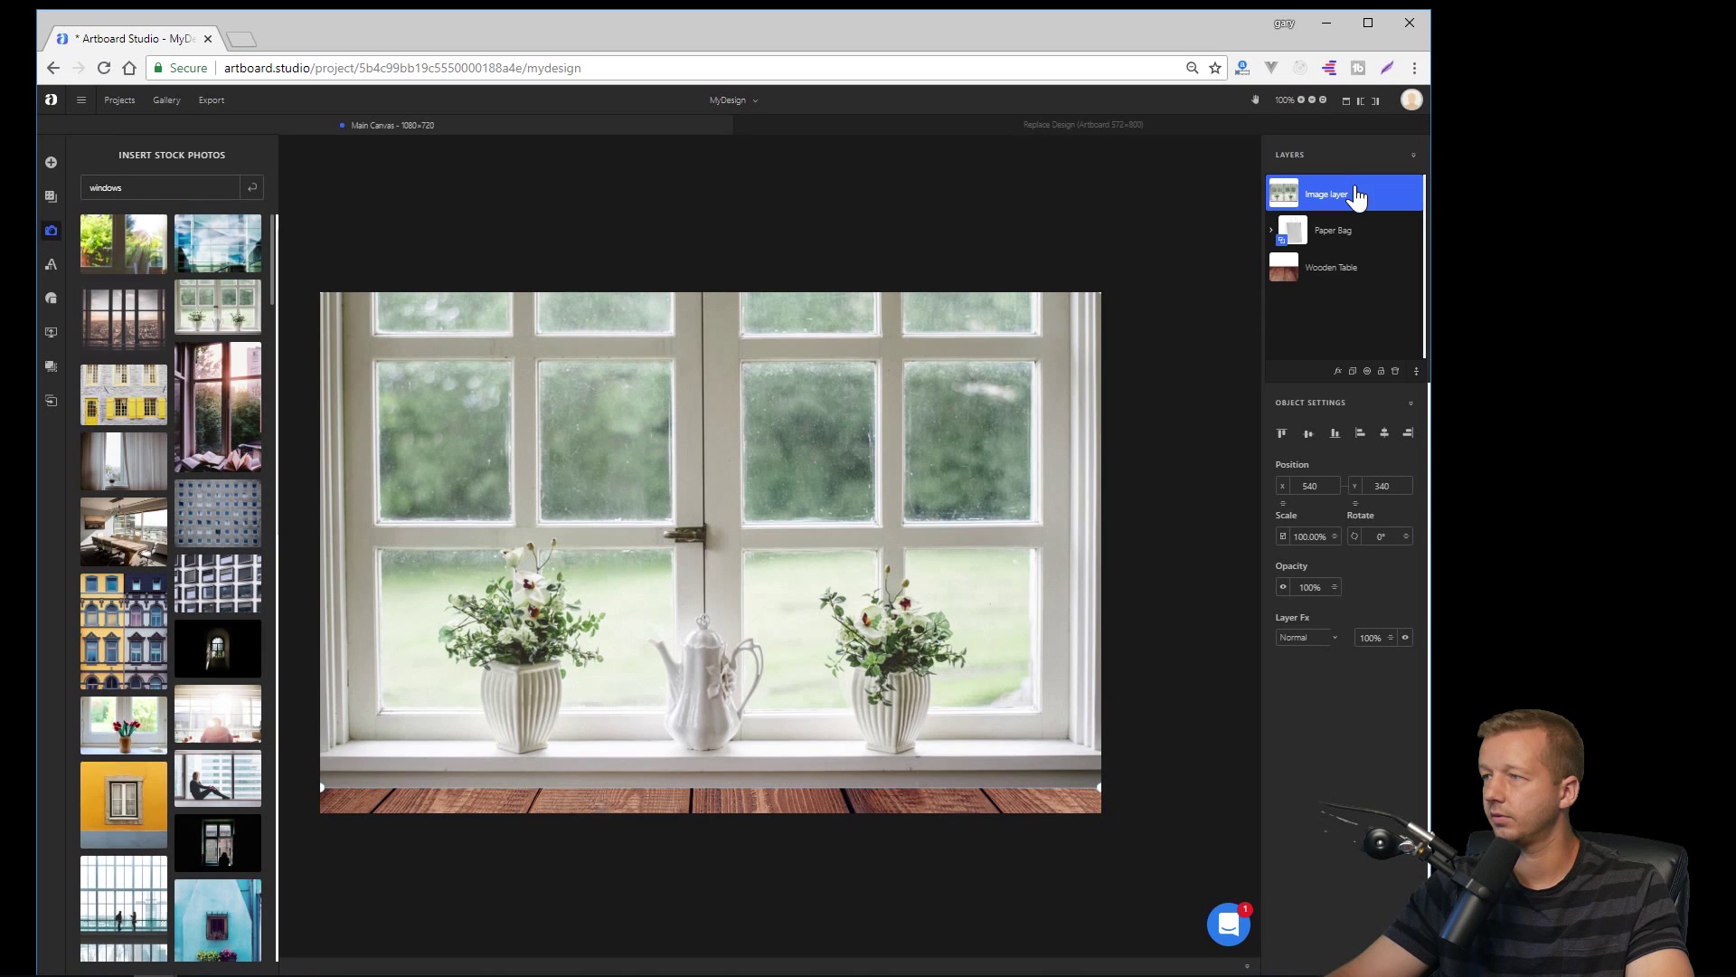
# - Place the window photo's layer beneath the Wooden Table layer and raise the photo to about X 543, Y 290
pyautogui.moveTo(1357, 197); pyautogui.dragTo(1331, 297)
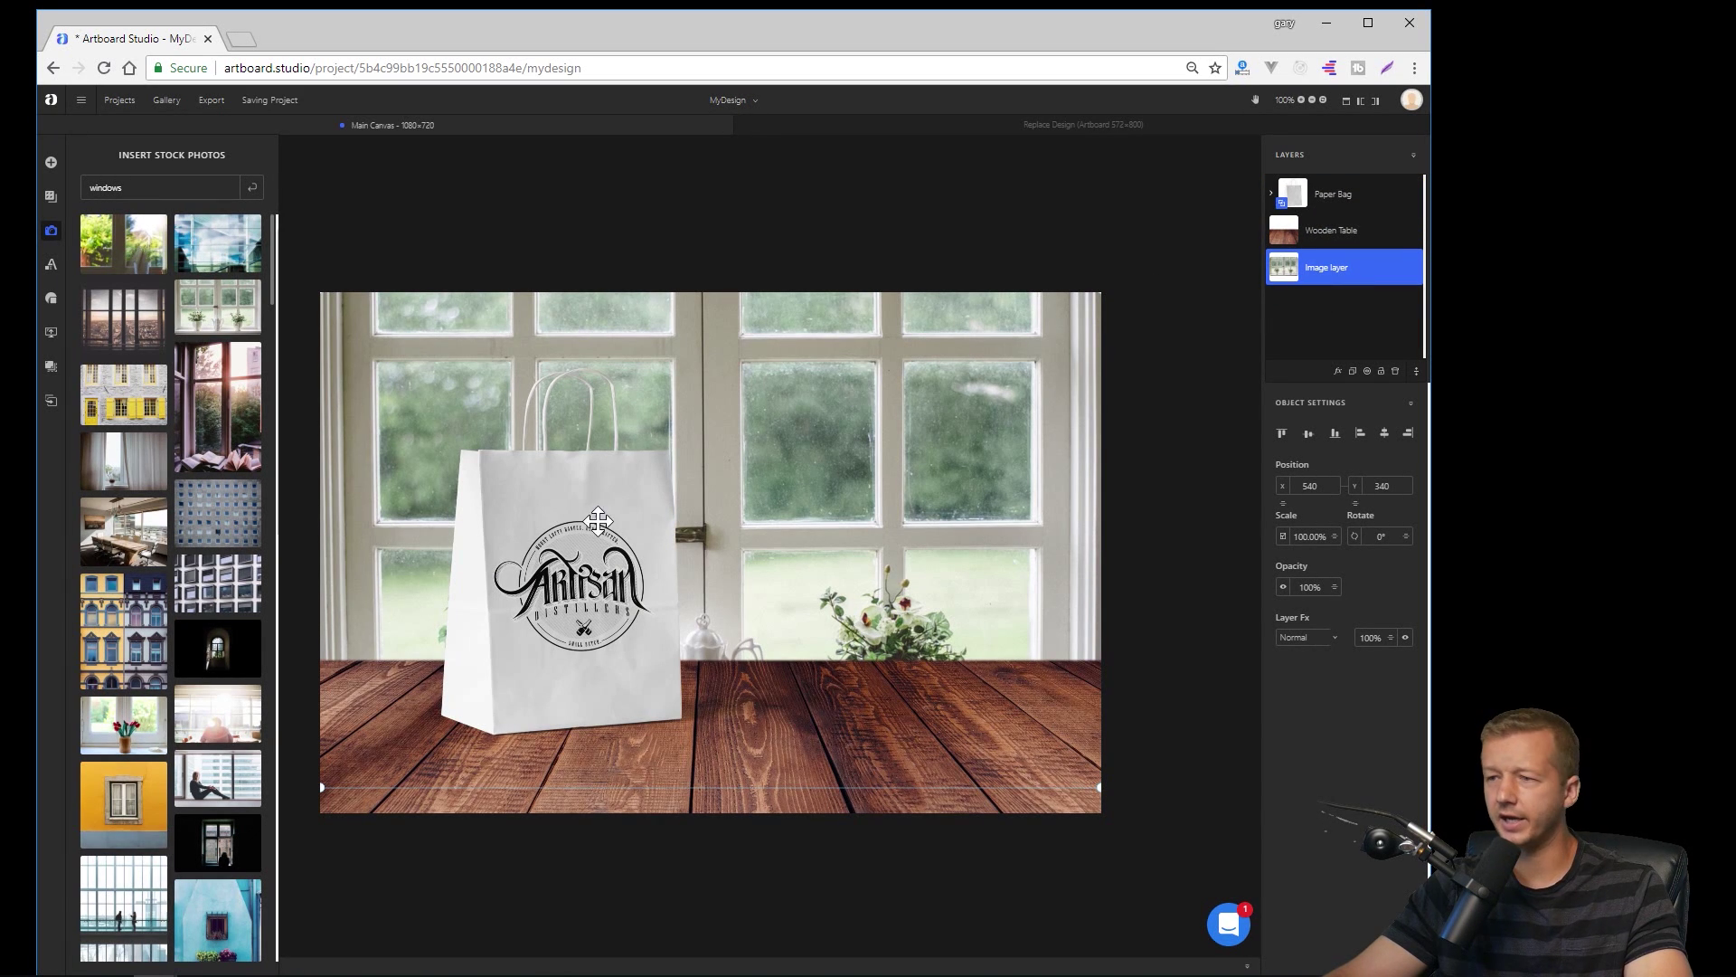
pyautogui.click(554, 646)
pyautogui.moveTo(882, 361); pyautogui.dragTo(977, 337)
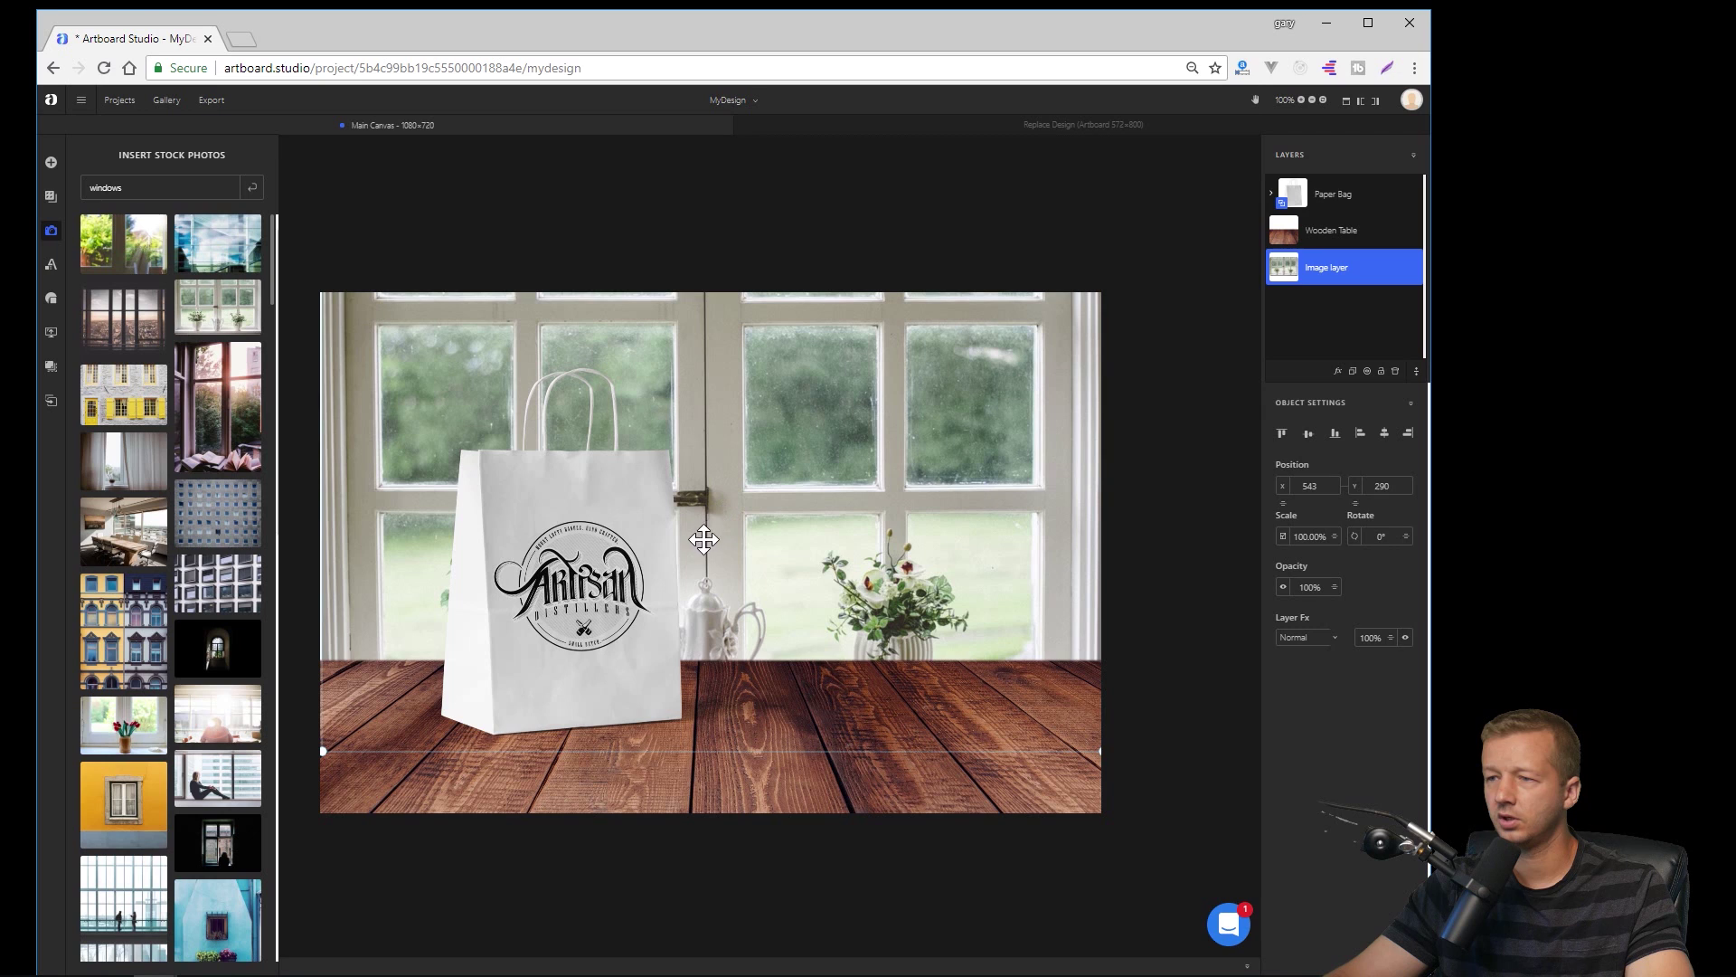
# - Shift the Paper Bag right to about X 585, Y 359 and enlarge it to about 50.3%
pyautogui.click(673, 551)
pyautogui.moveTo(586, 538); pyautogui.dragTo(676, 538)
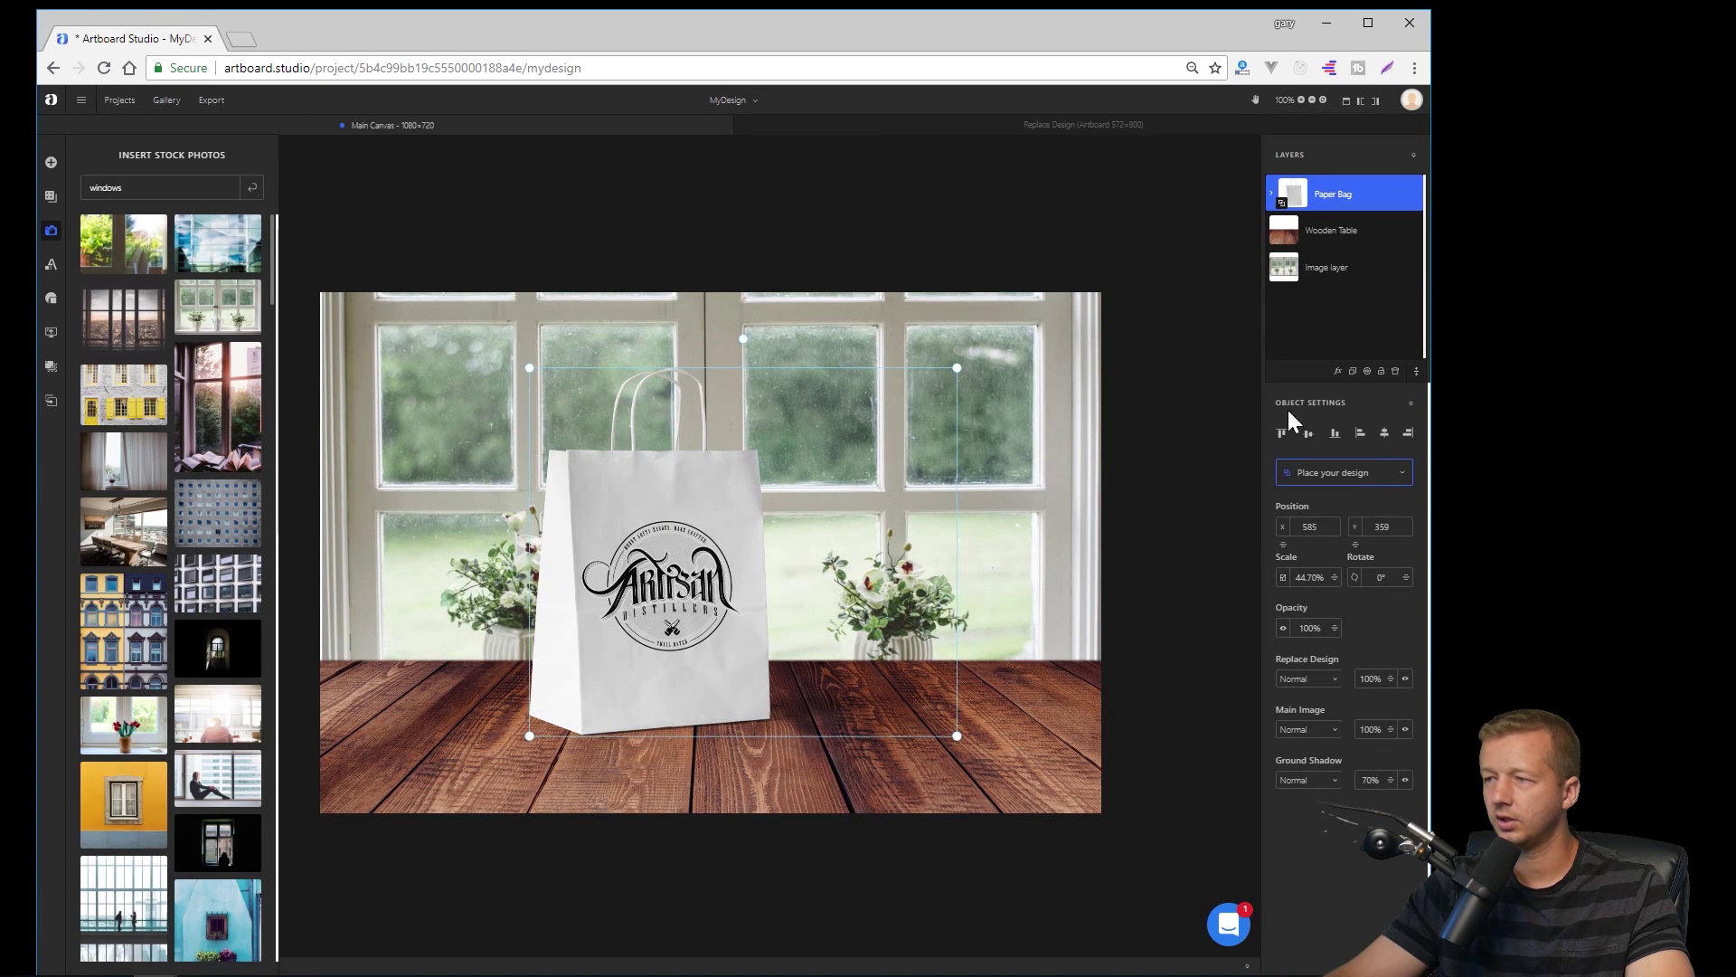
pyautogui.moveTo(1332, 576); pyautogui.dragTo(1329, 541)
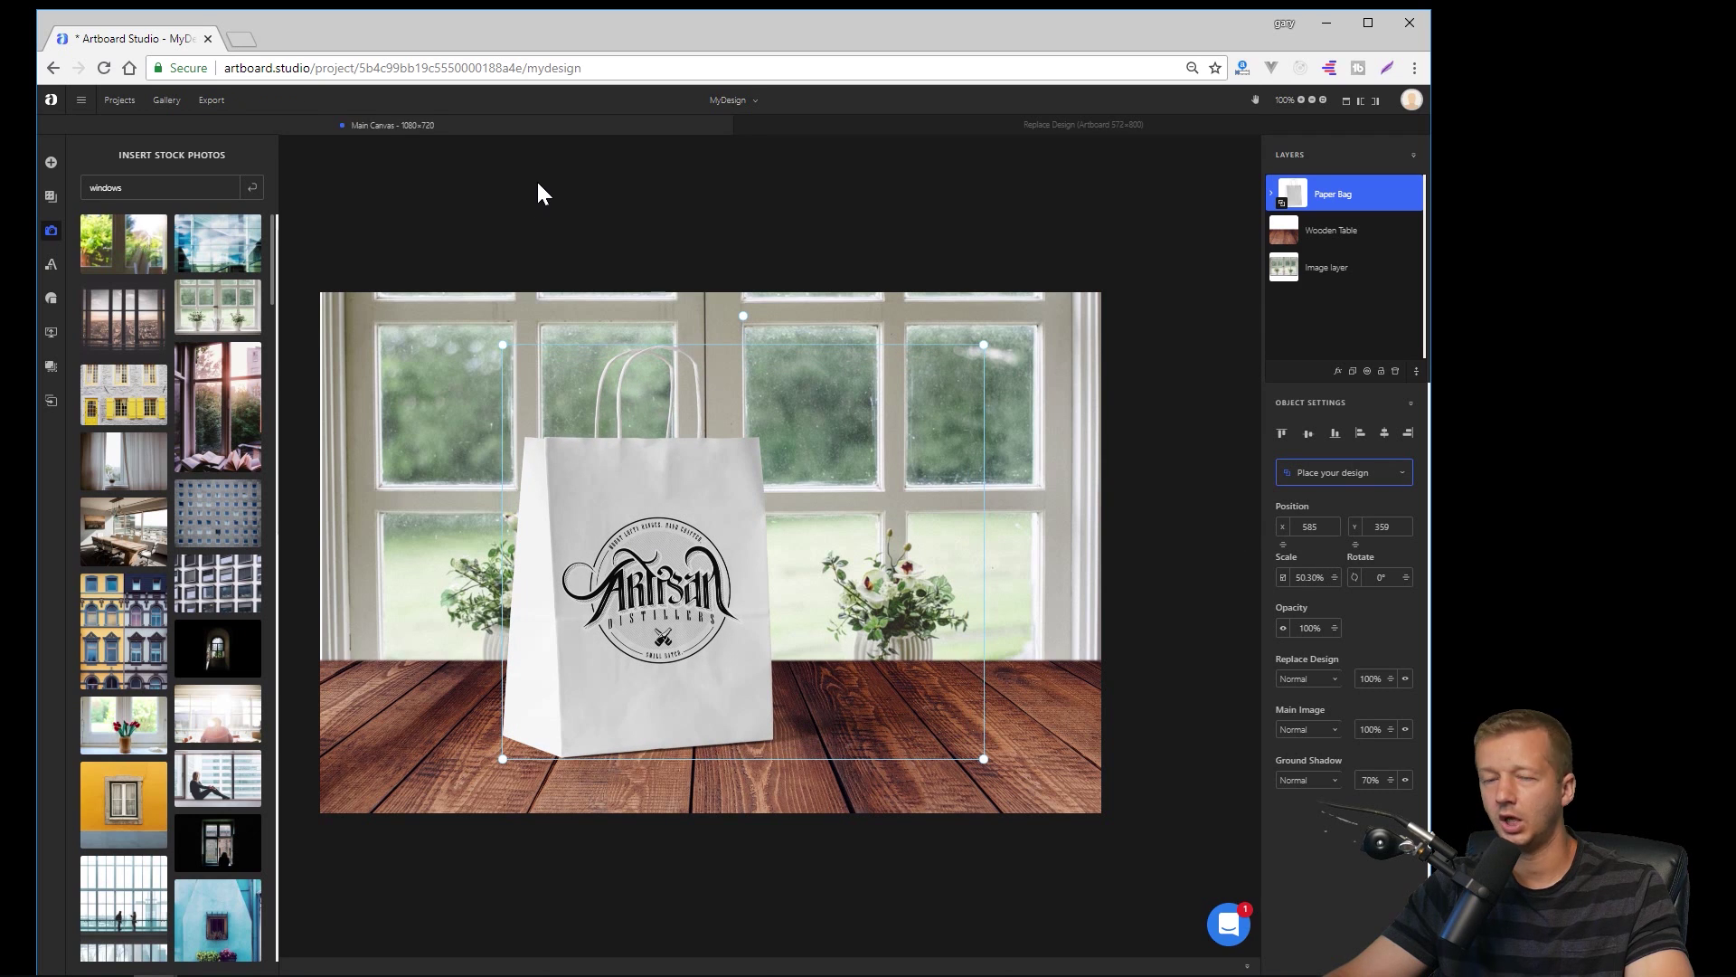
# - Raise the window photo to about X 542, Y 193 so its sill sits above the wooden table
pyautogui.click(572, 239)
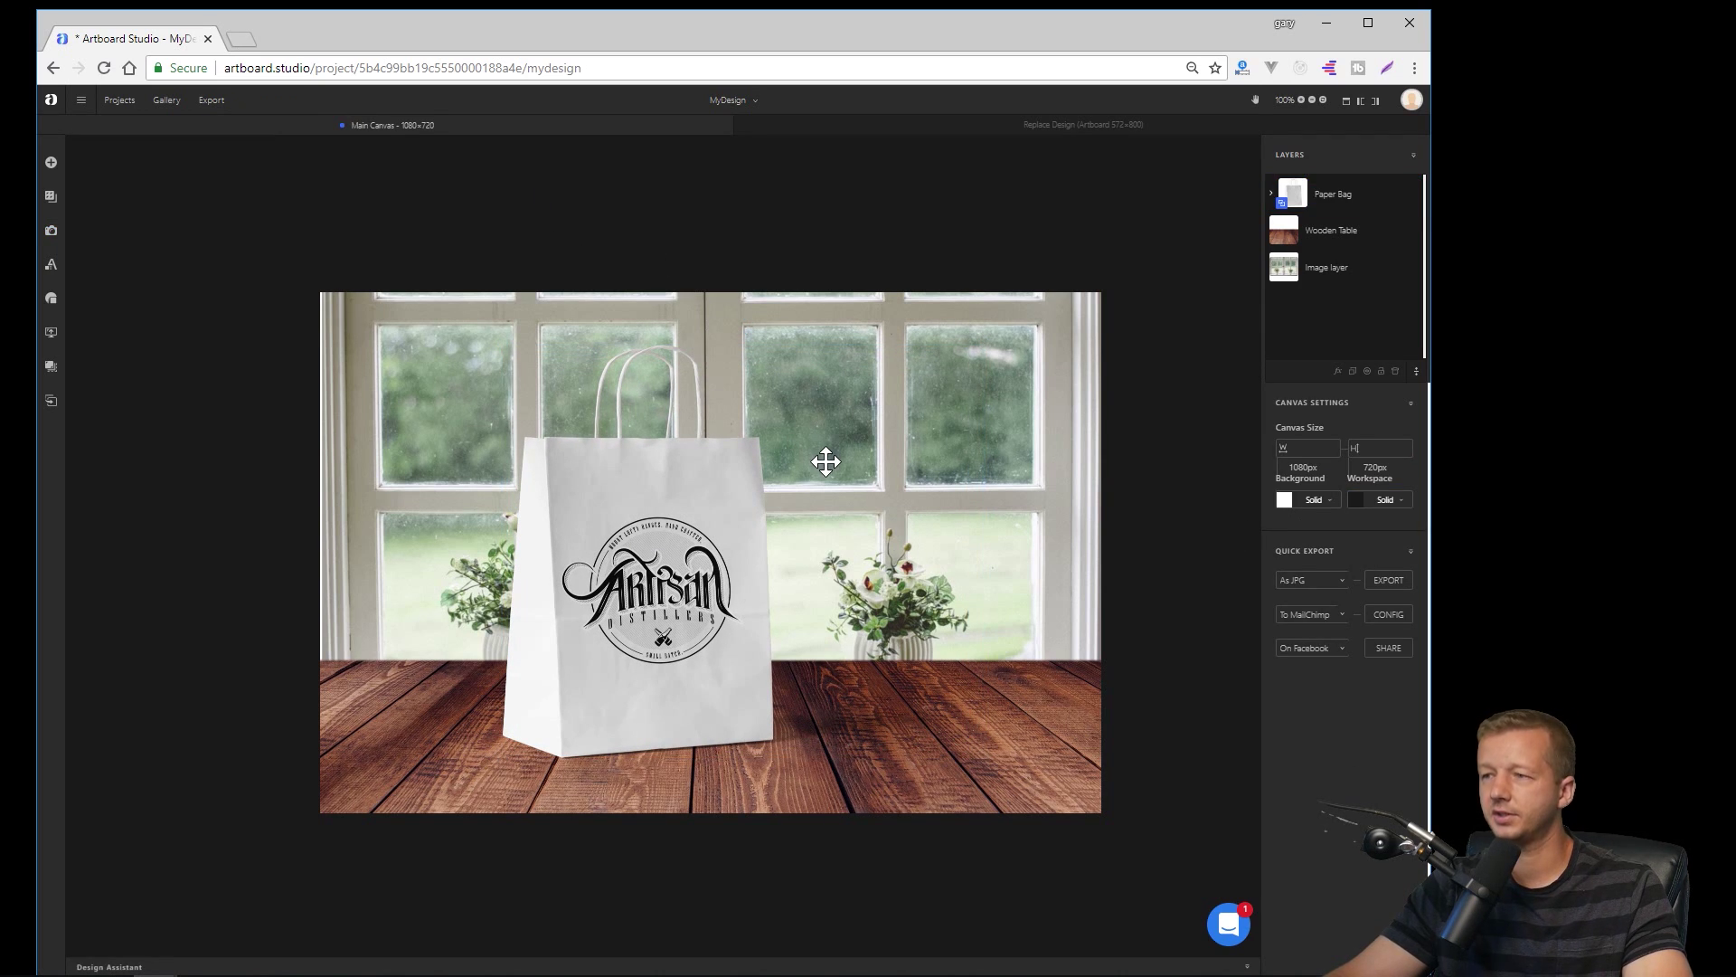
pyautogui.moveTo(919, 457); pyautogui.dragTo(919, 376)
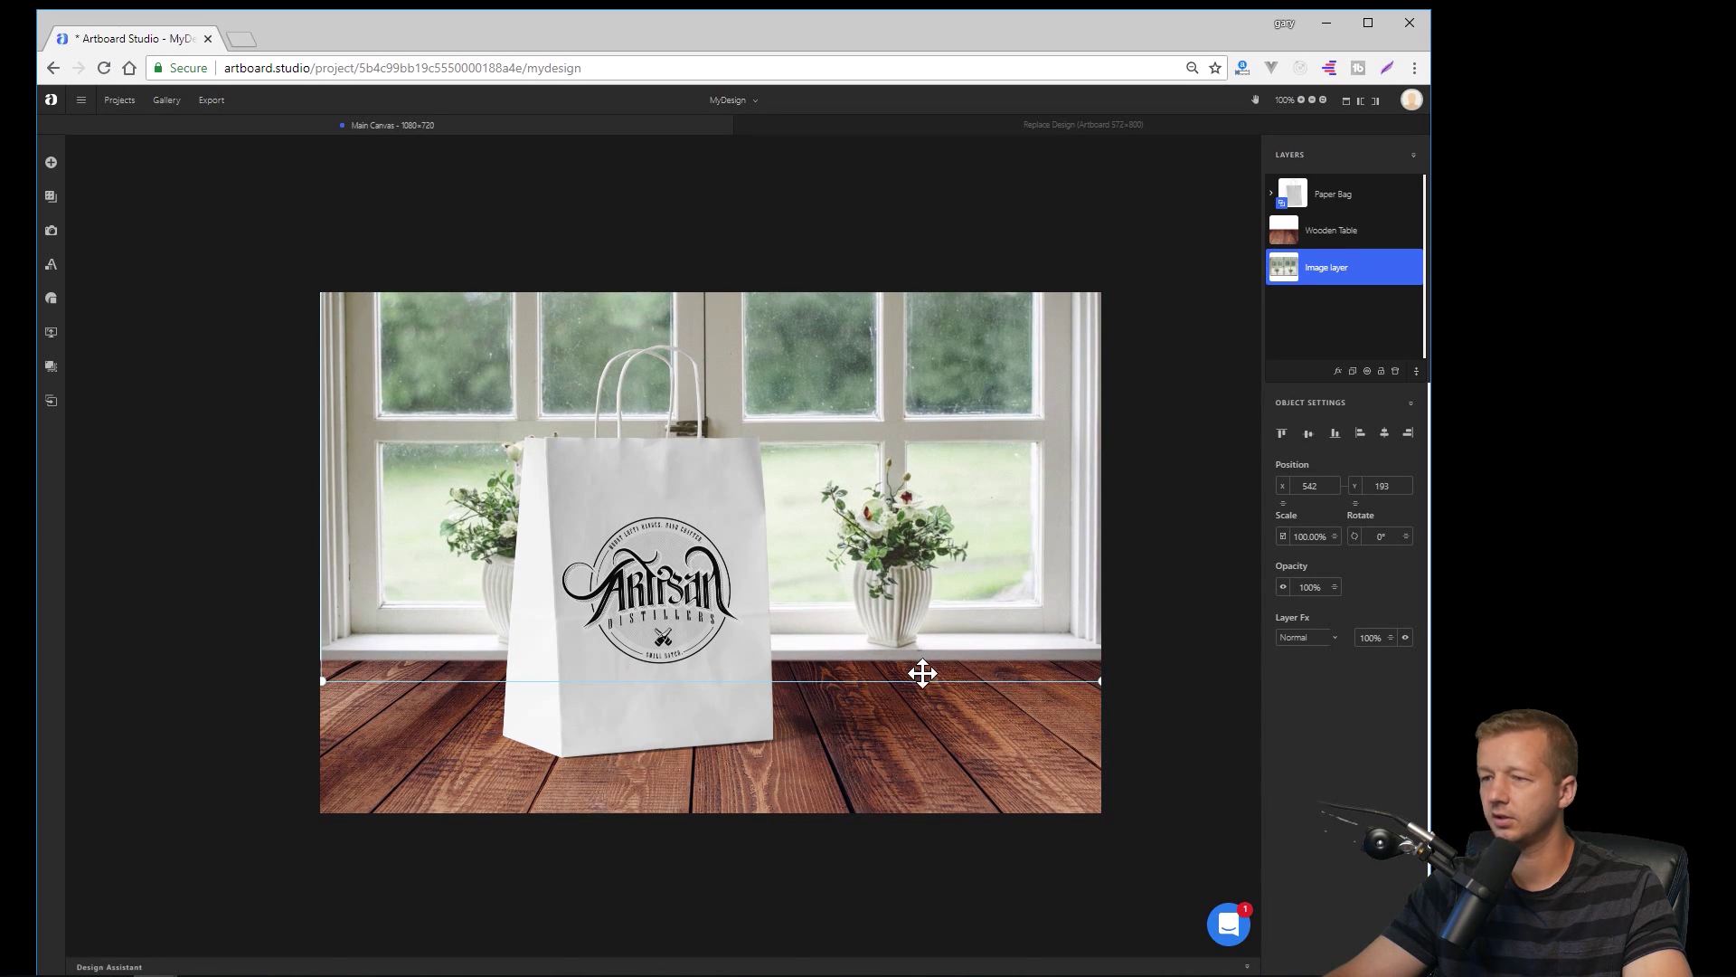
pyautogui.click(773, 204)
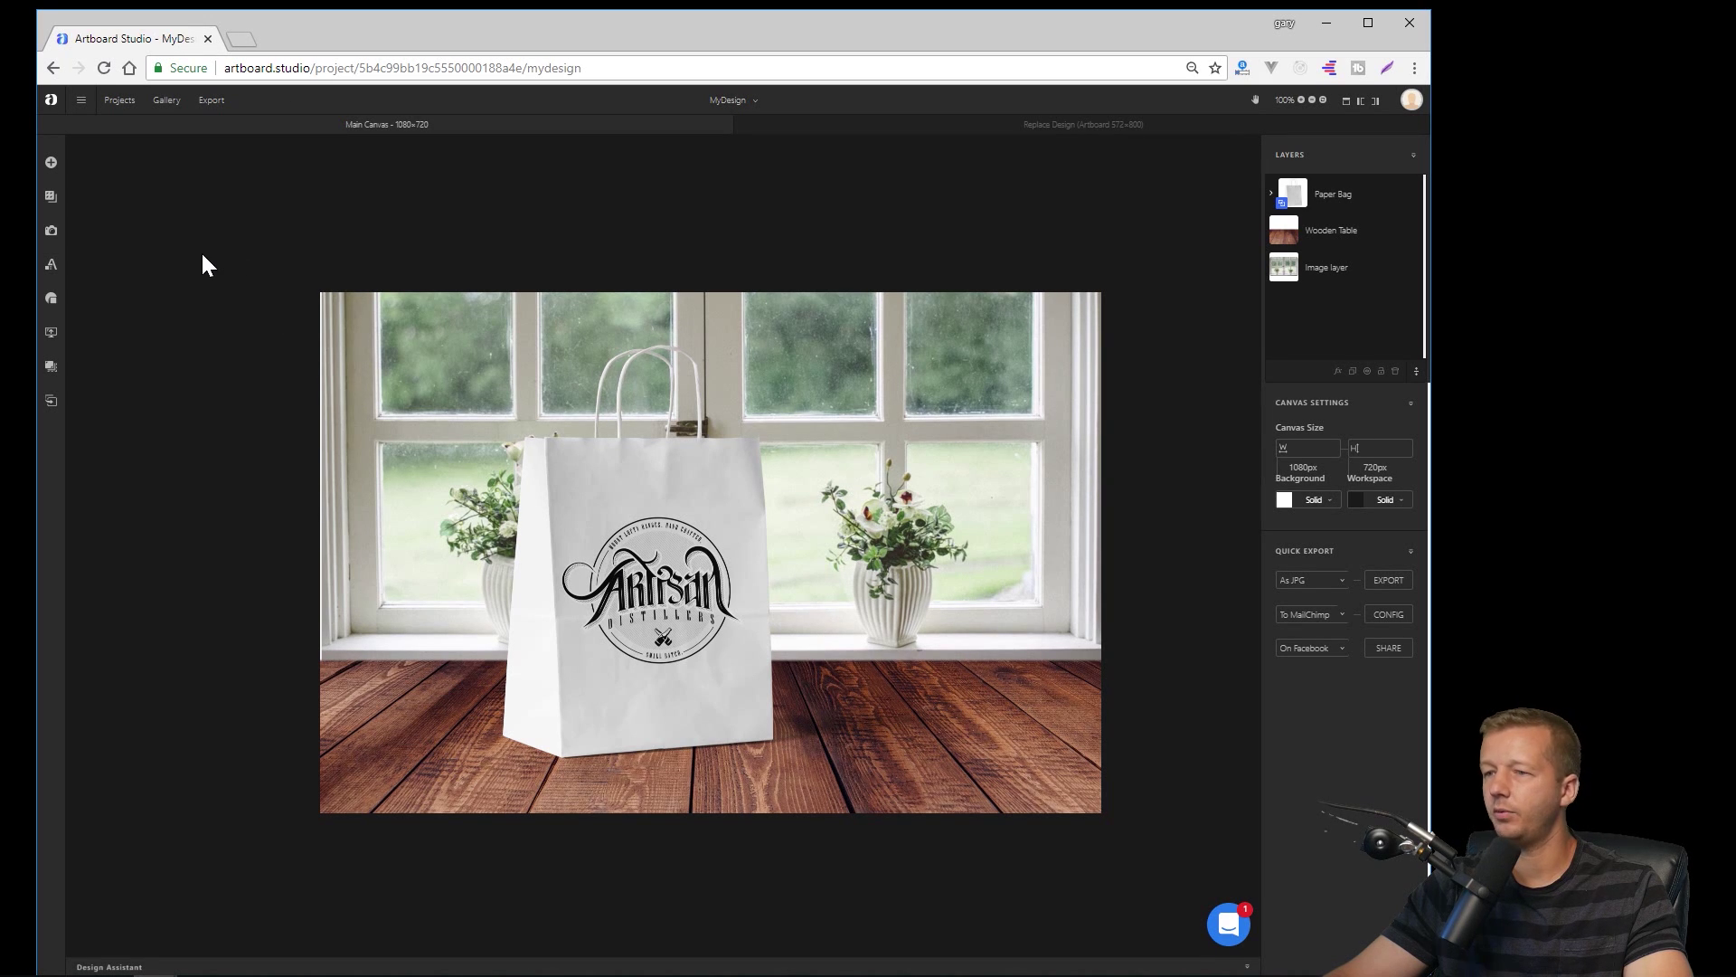
# - Browse the Drinks and Cooking packs for front-view items that suit the scene
pyautogui.click(50, 164)
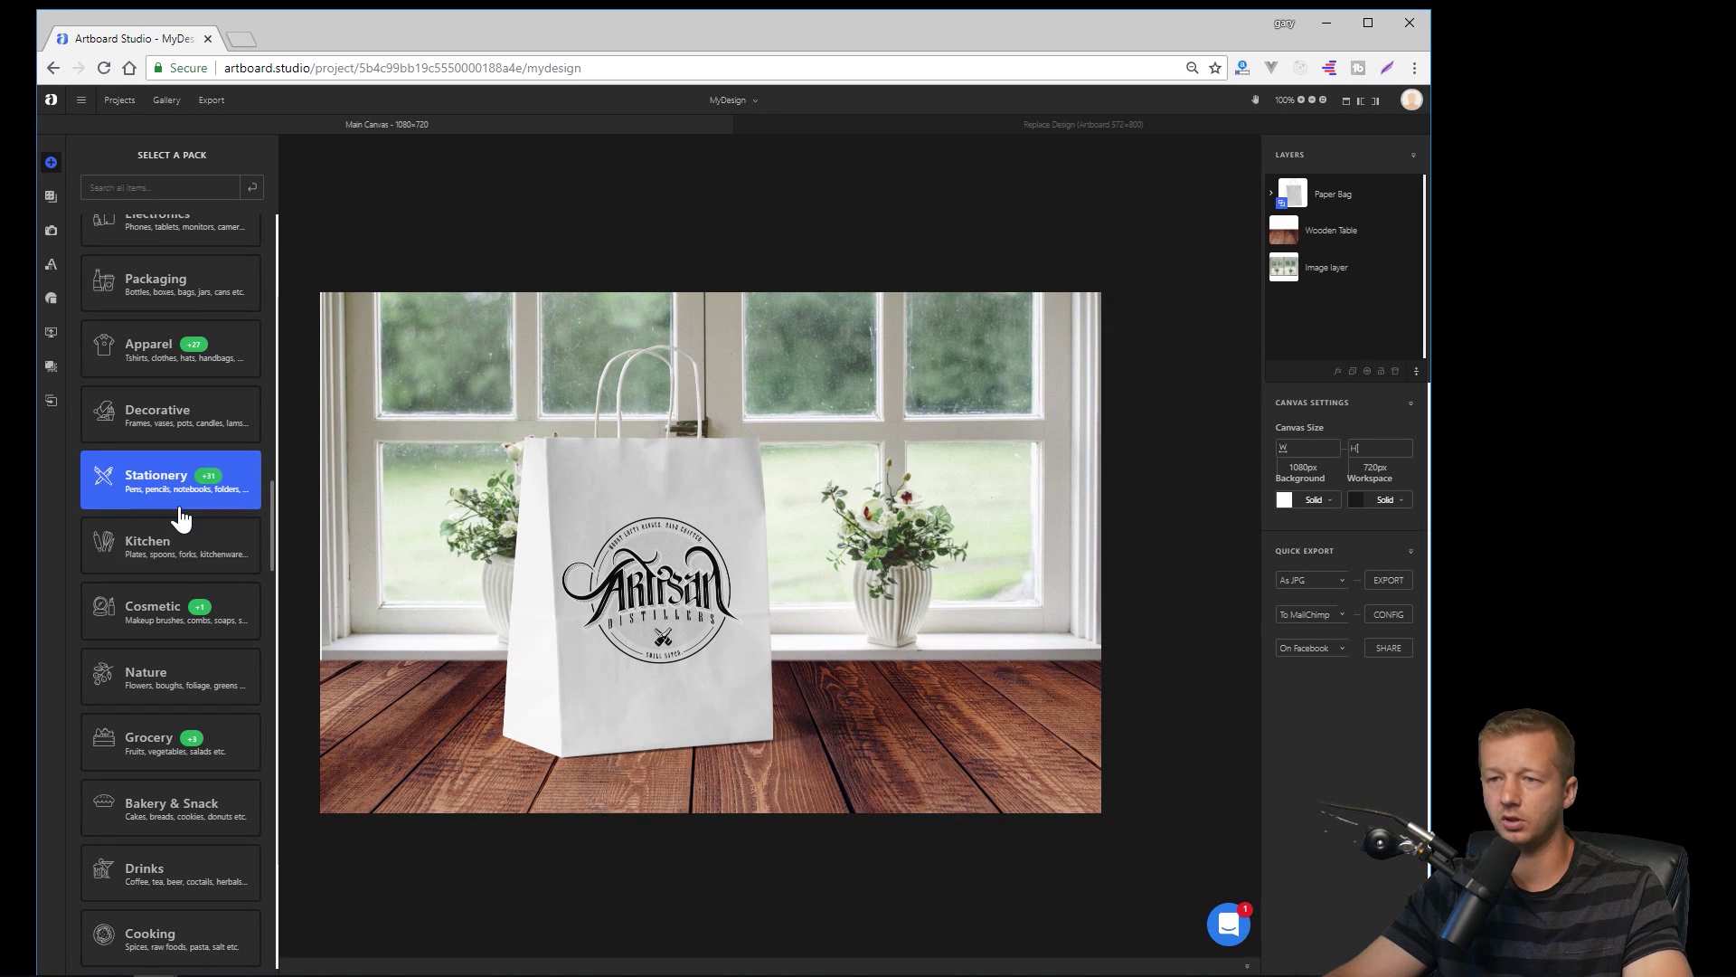
pyautogui.scroll(1, 176, 511)
pyautogui.scroll(-2, 180, 516)
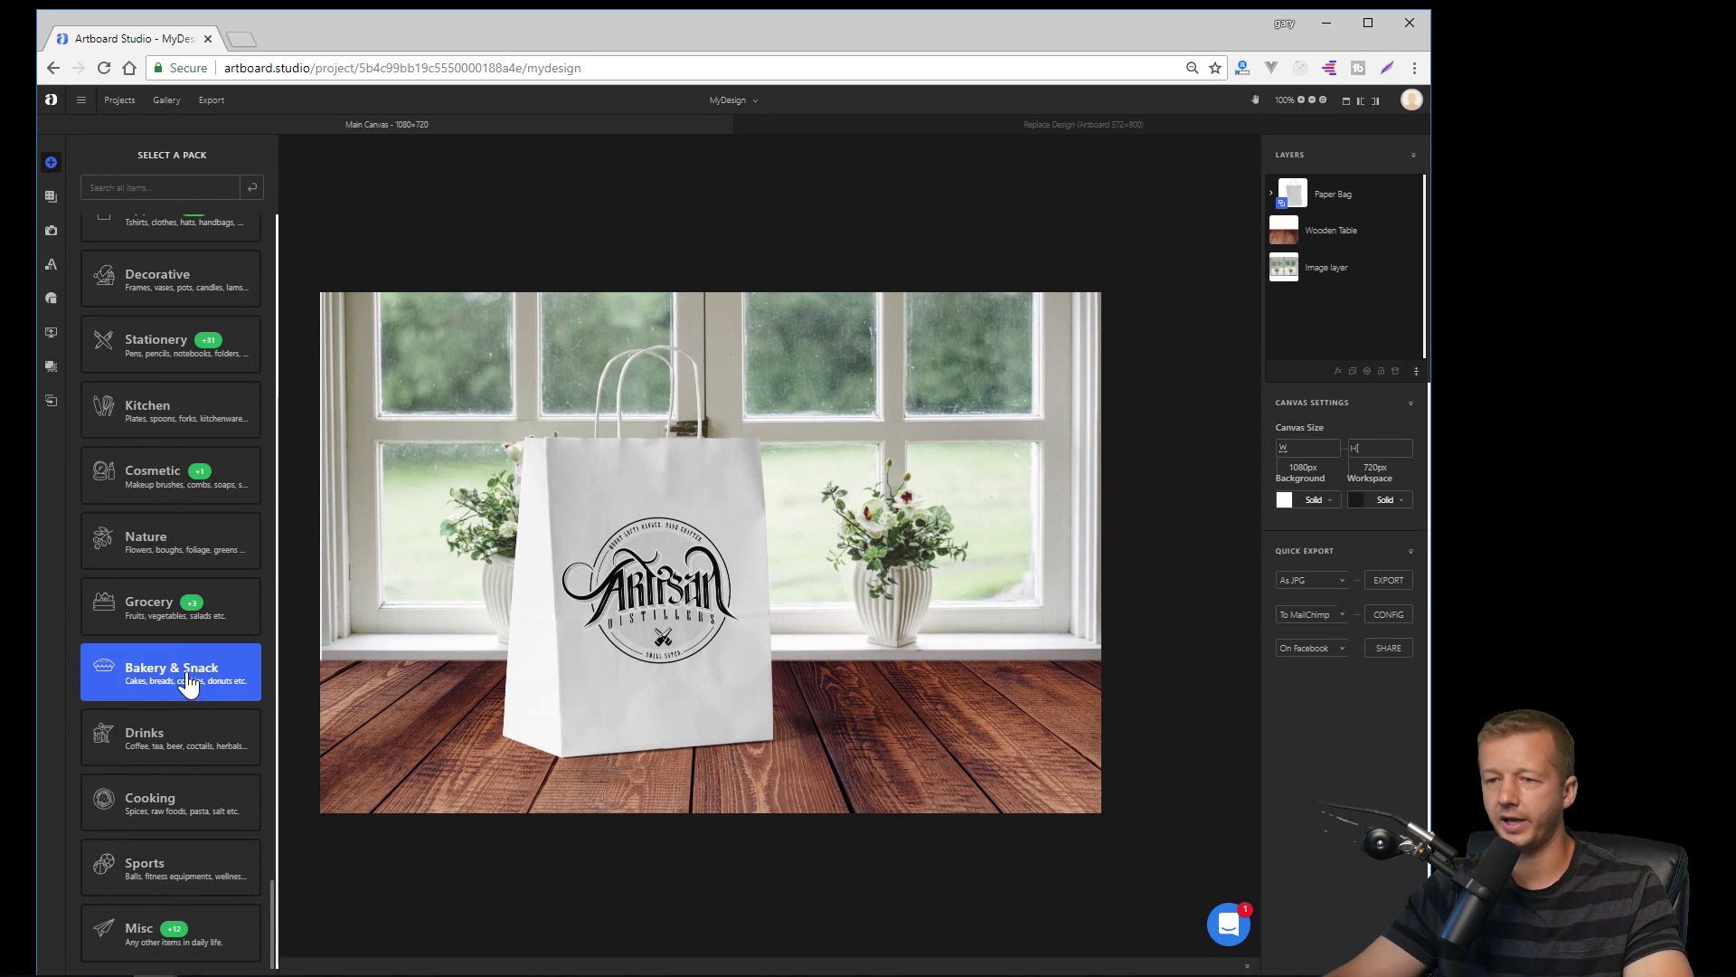
pyautogui.click(189, 749)
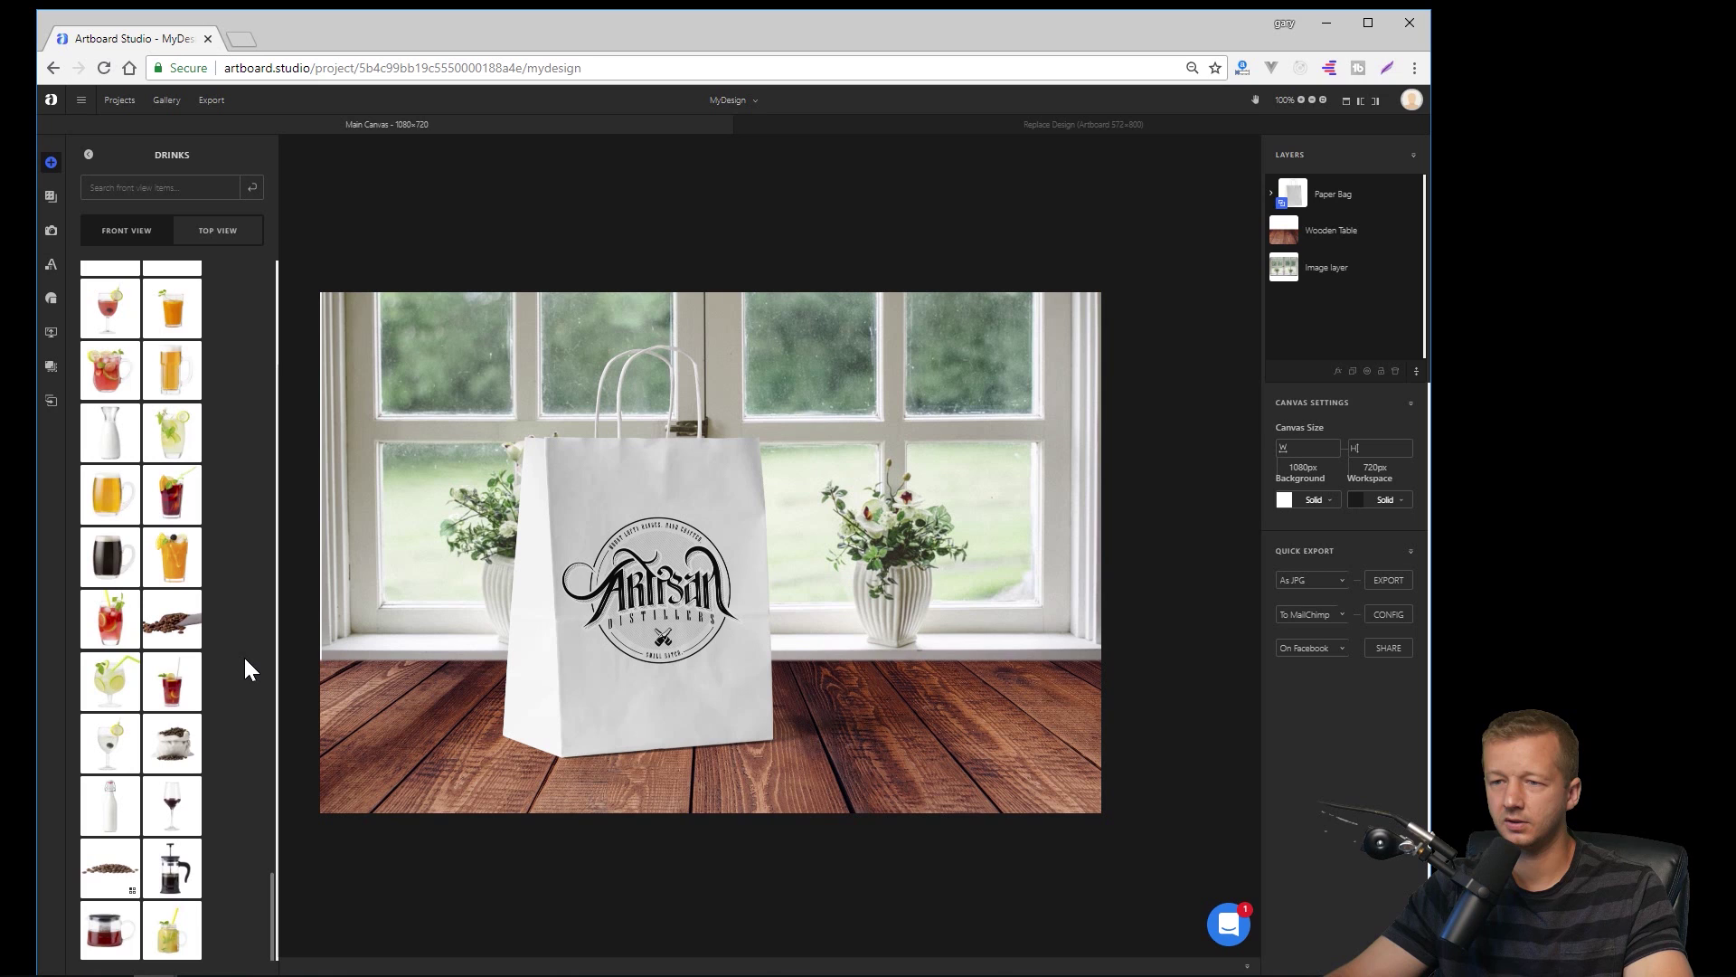
pyautogui.scroll(3, 246, 667)
pyautogui.scroll(-1, 244, 660)
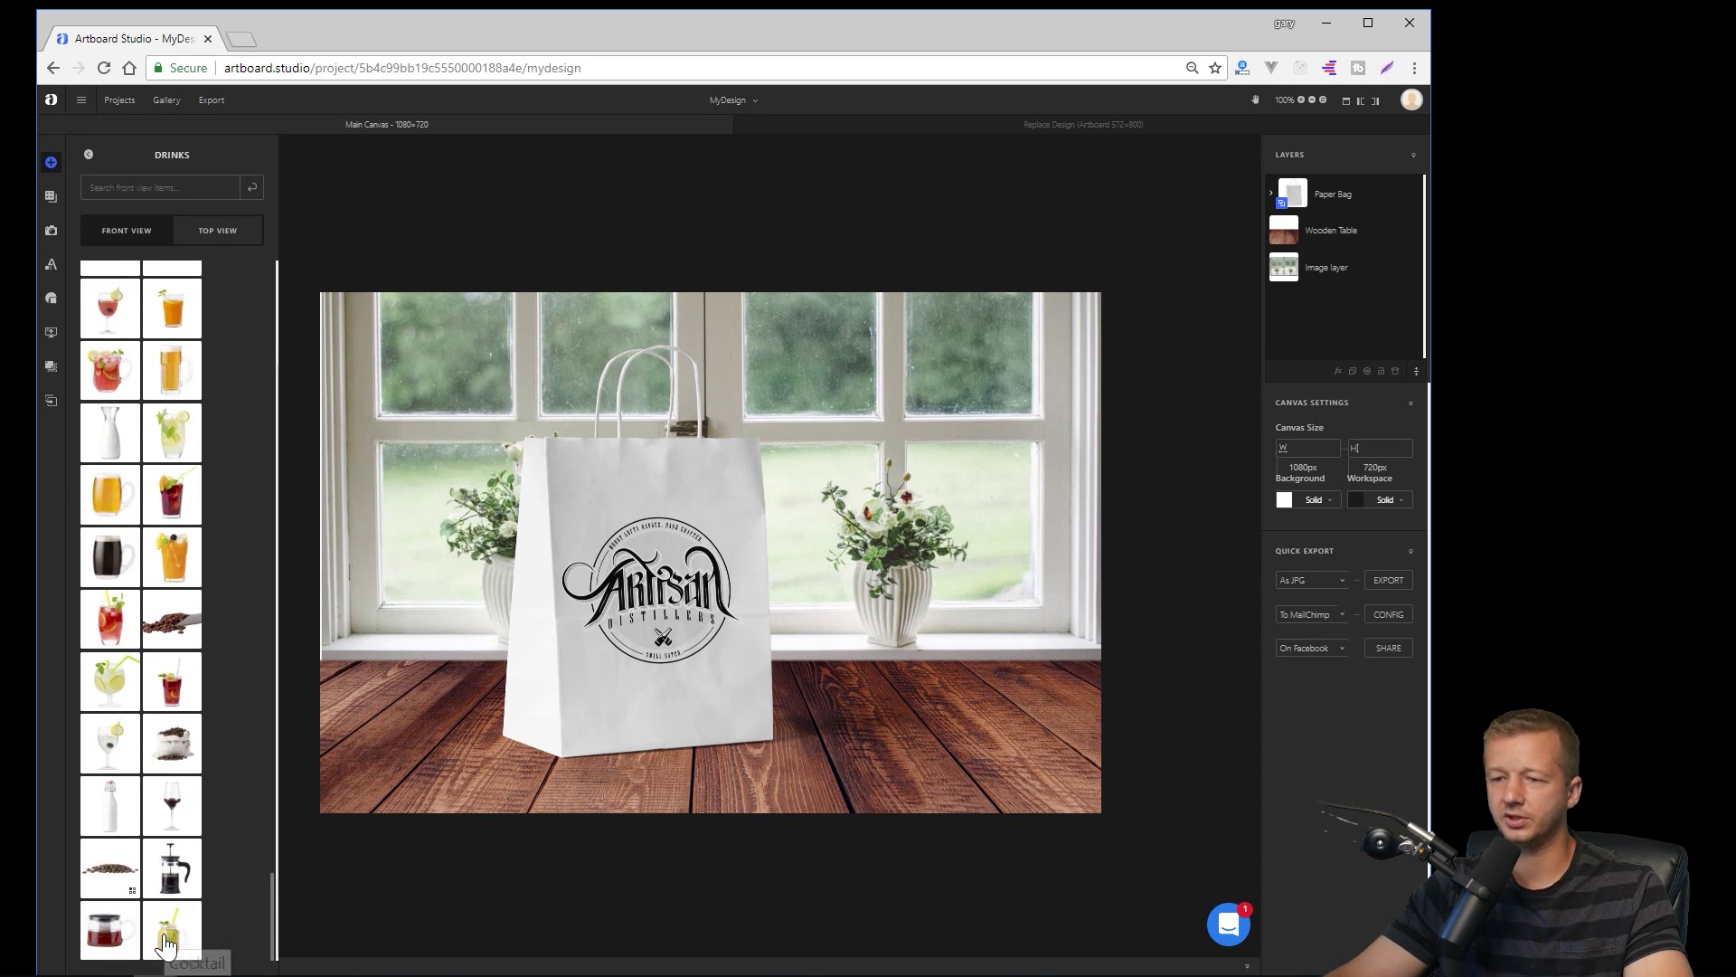
pyautogui.scroll(5, 128, 533)
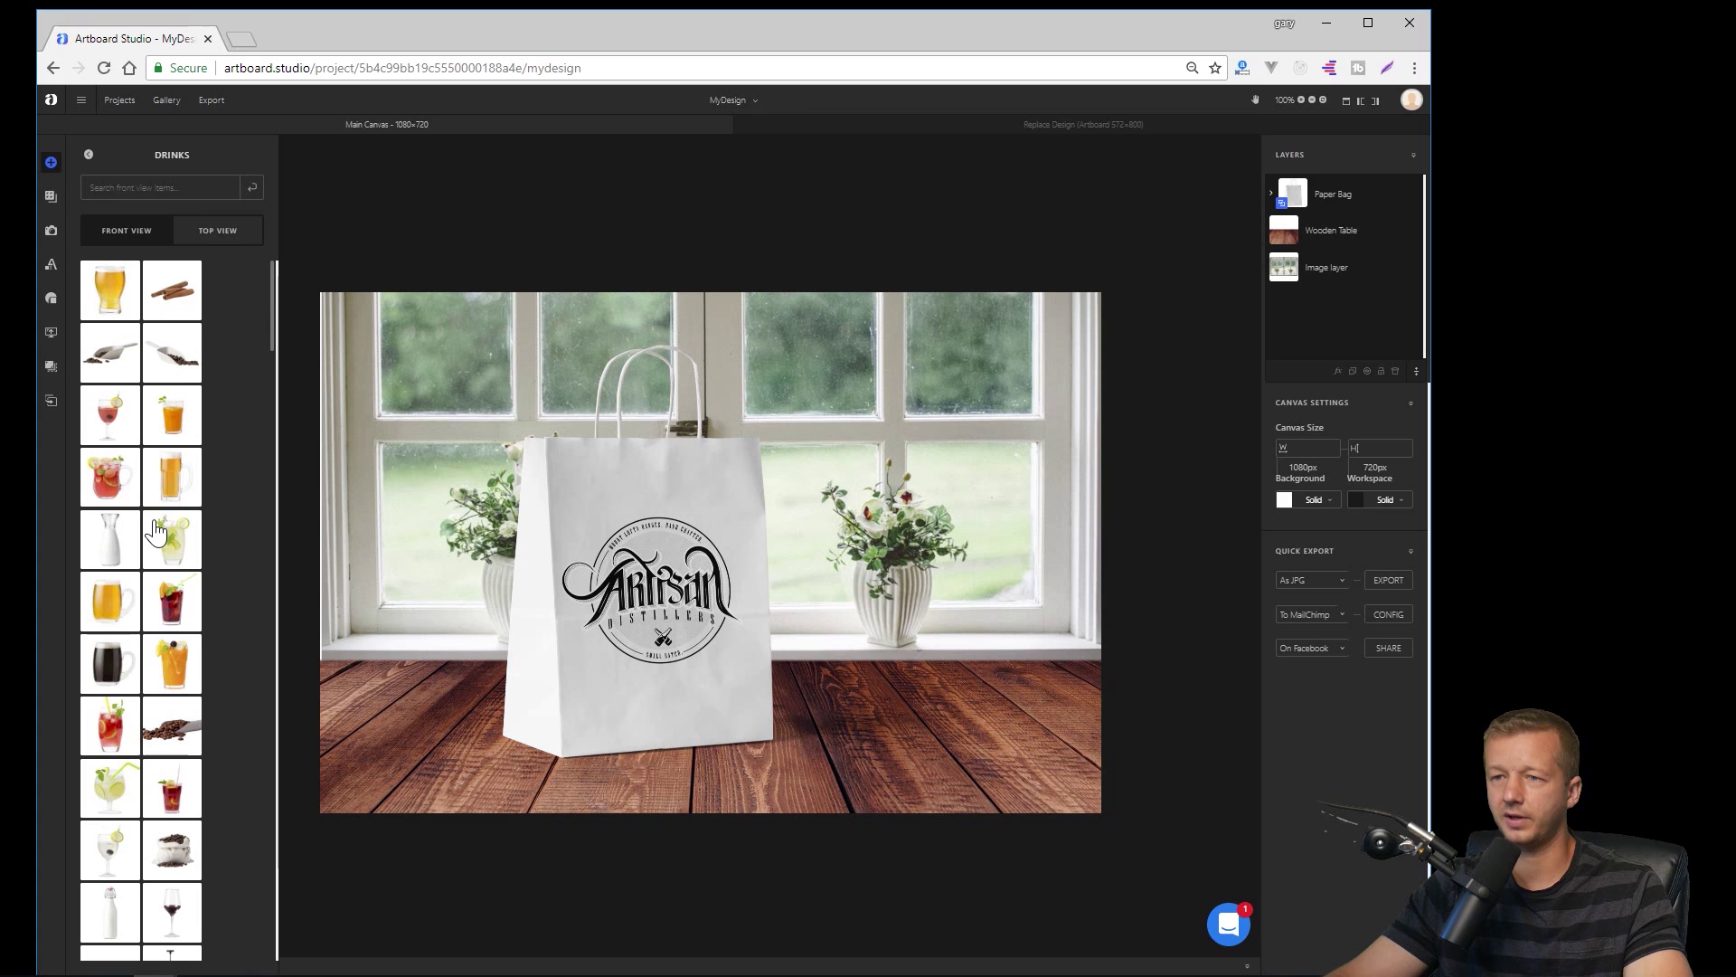
pyautogui.click(89, 155)
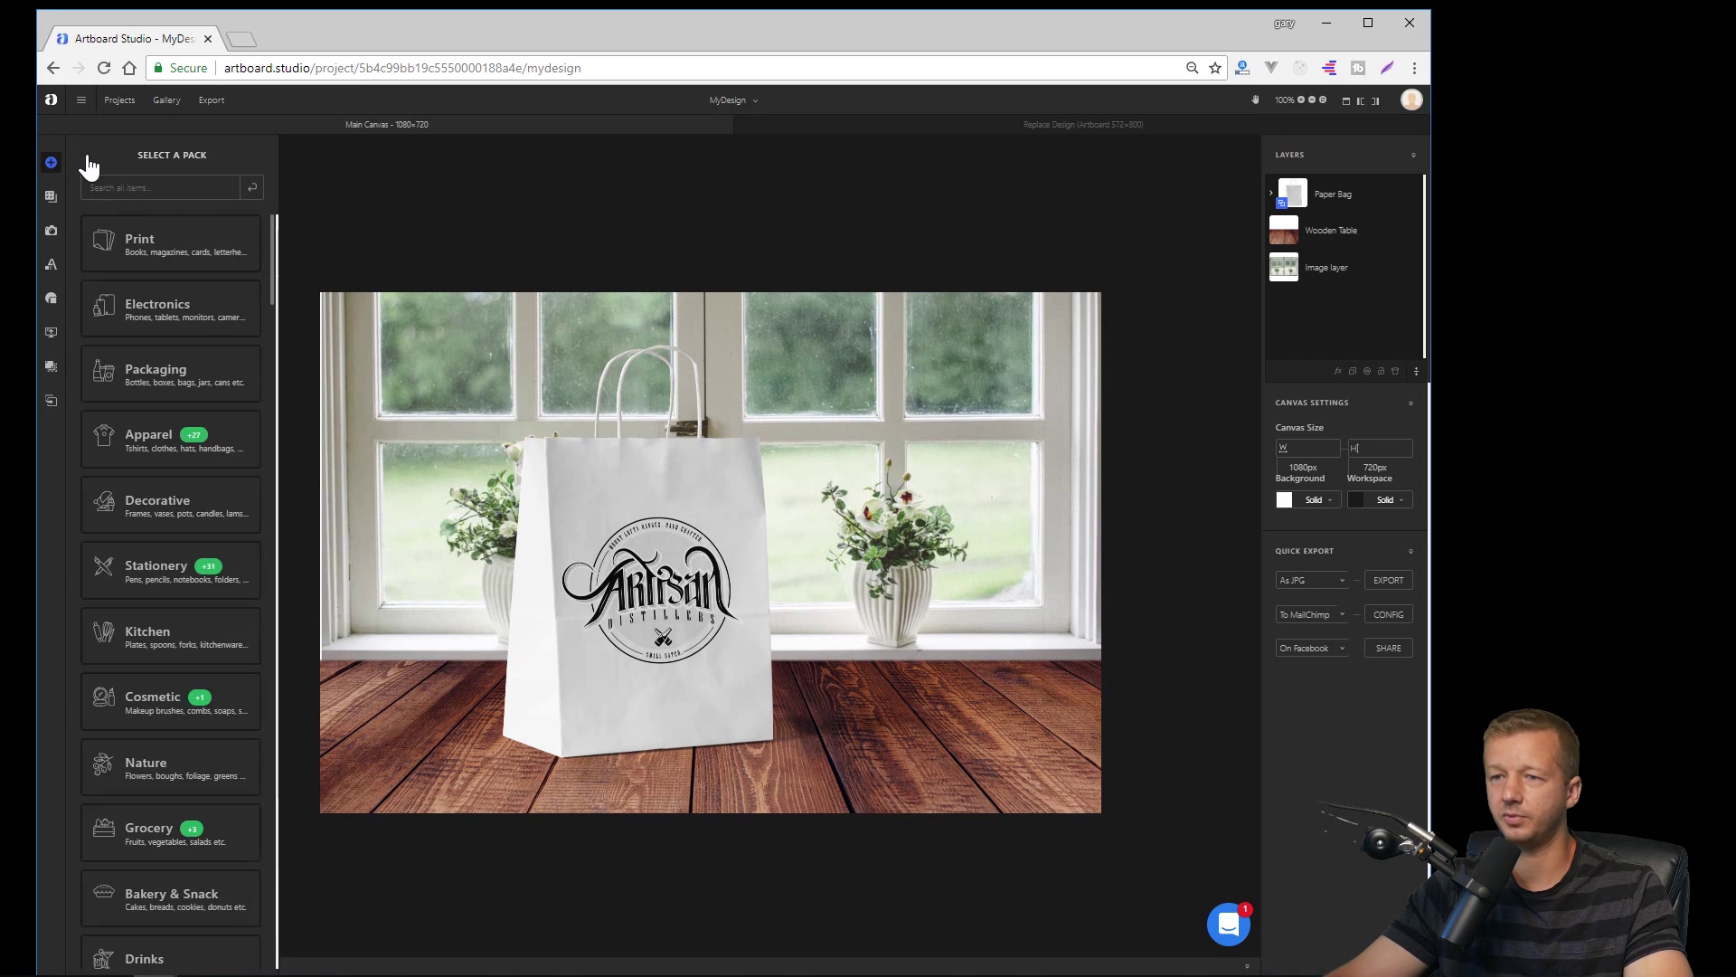
pyautogui.click(200, 779)
pyautogui.scroll(-3, 202, 773)
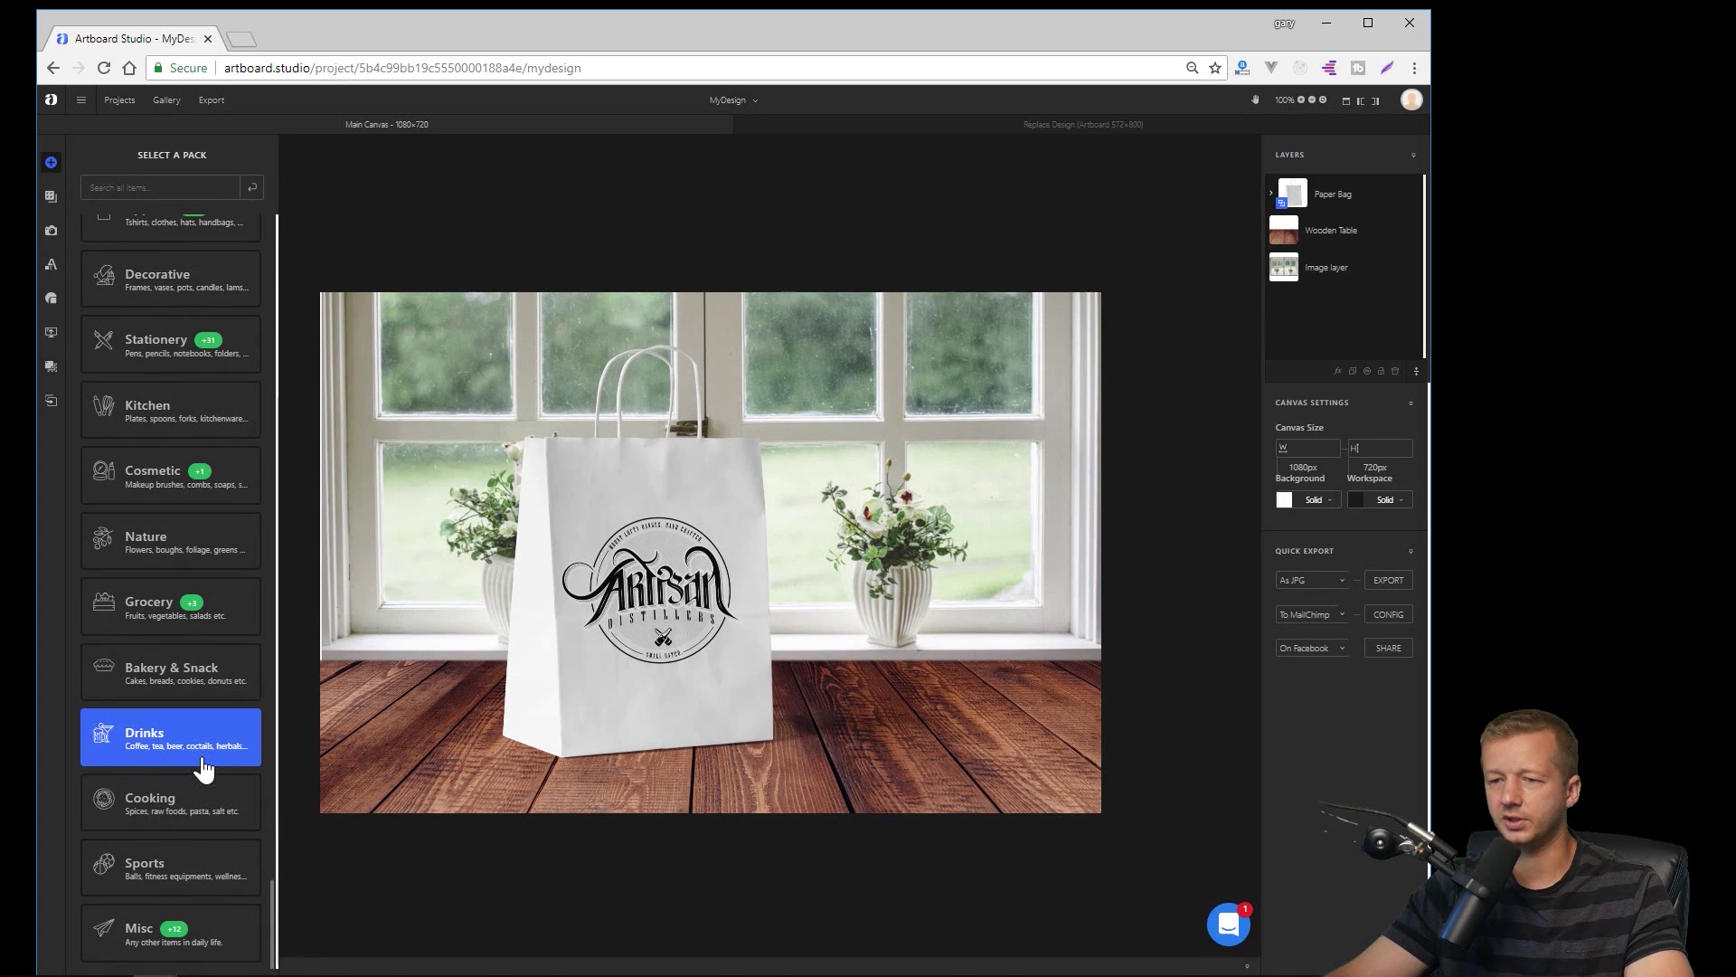
pyautogui.click(211, 820)
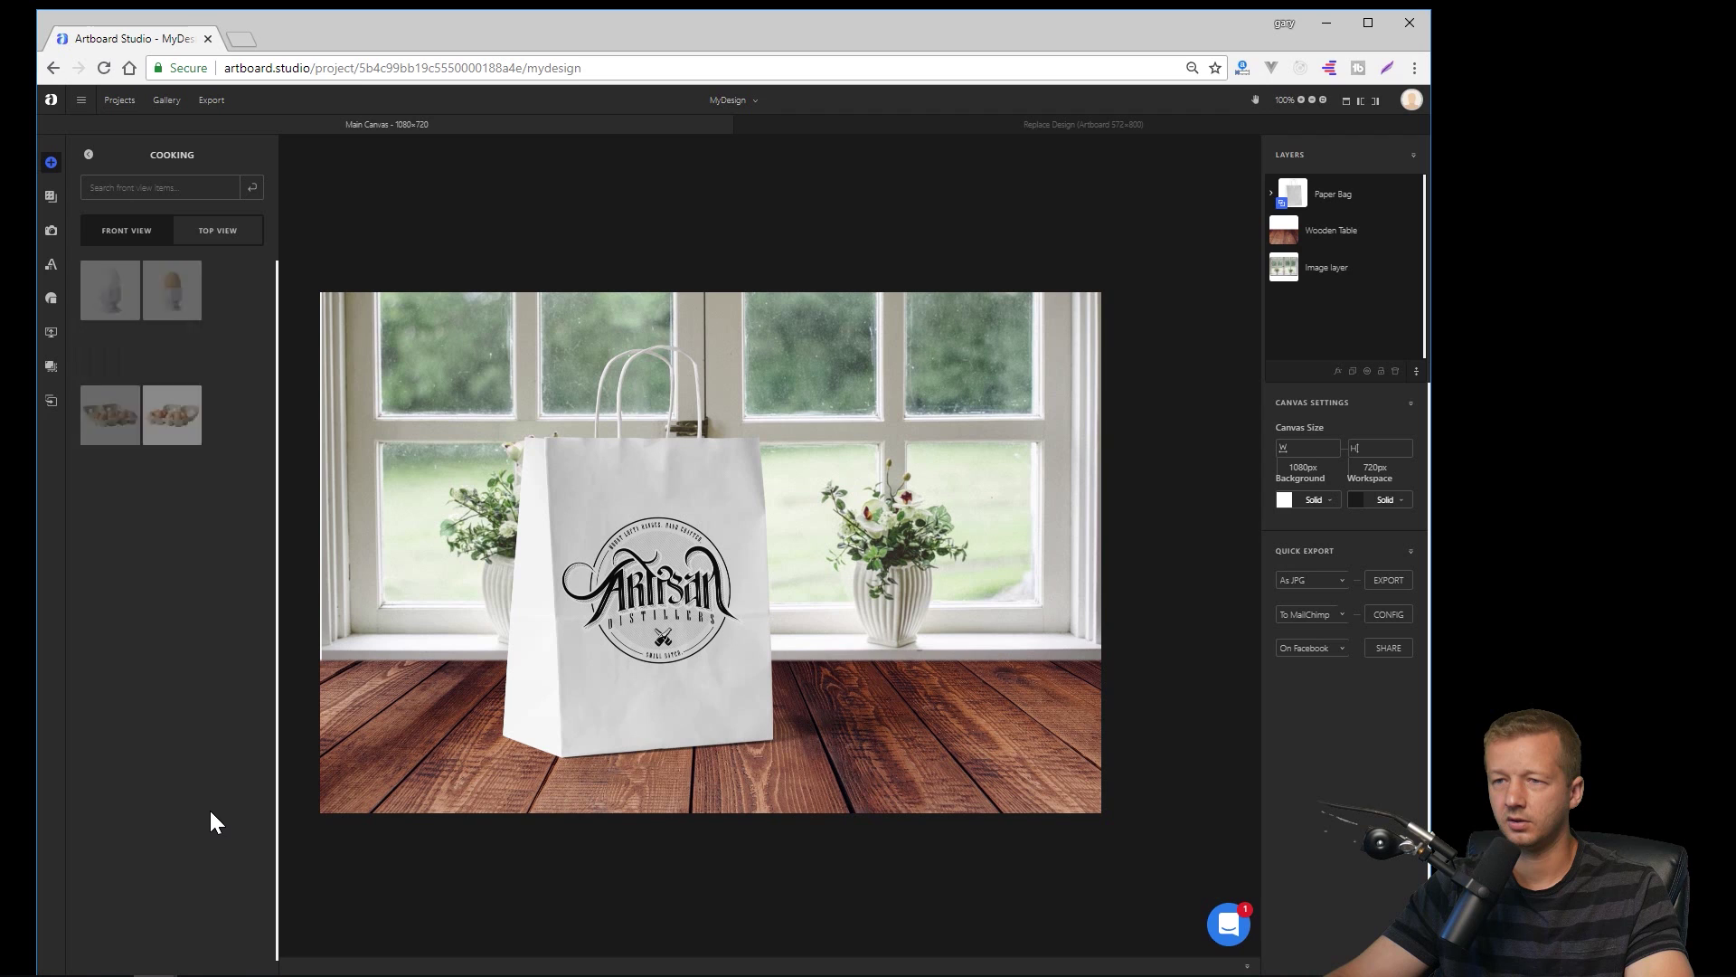
pyautogui.click(89, 155)
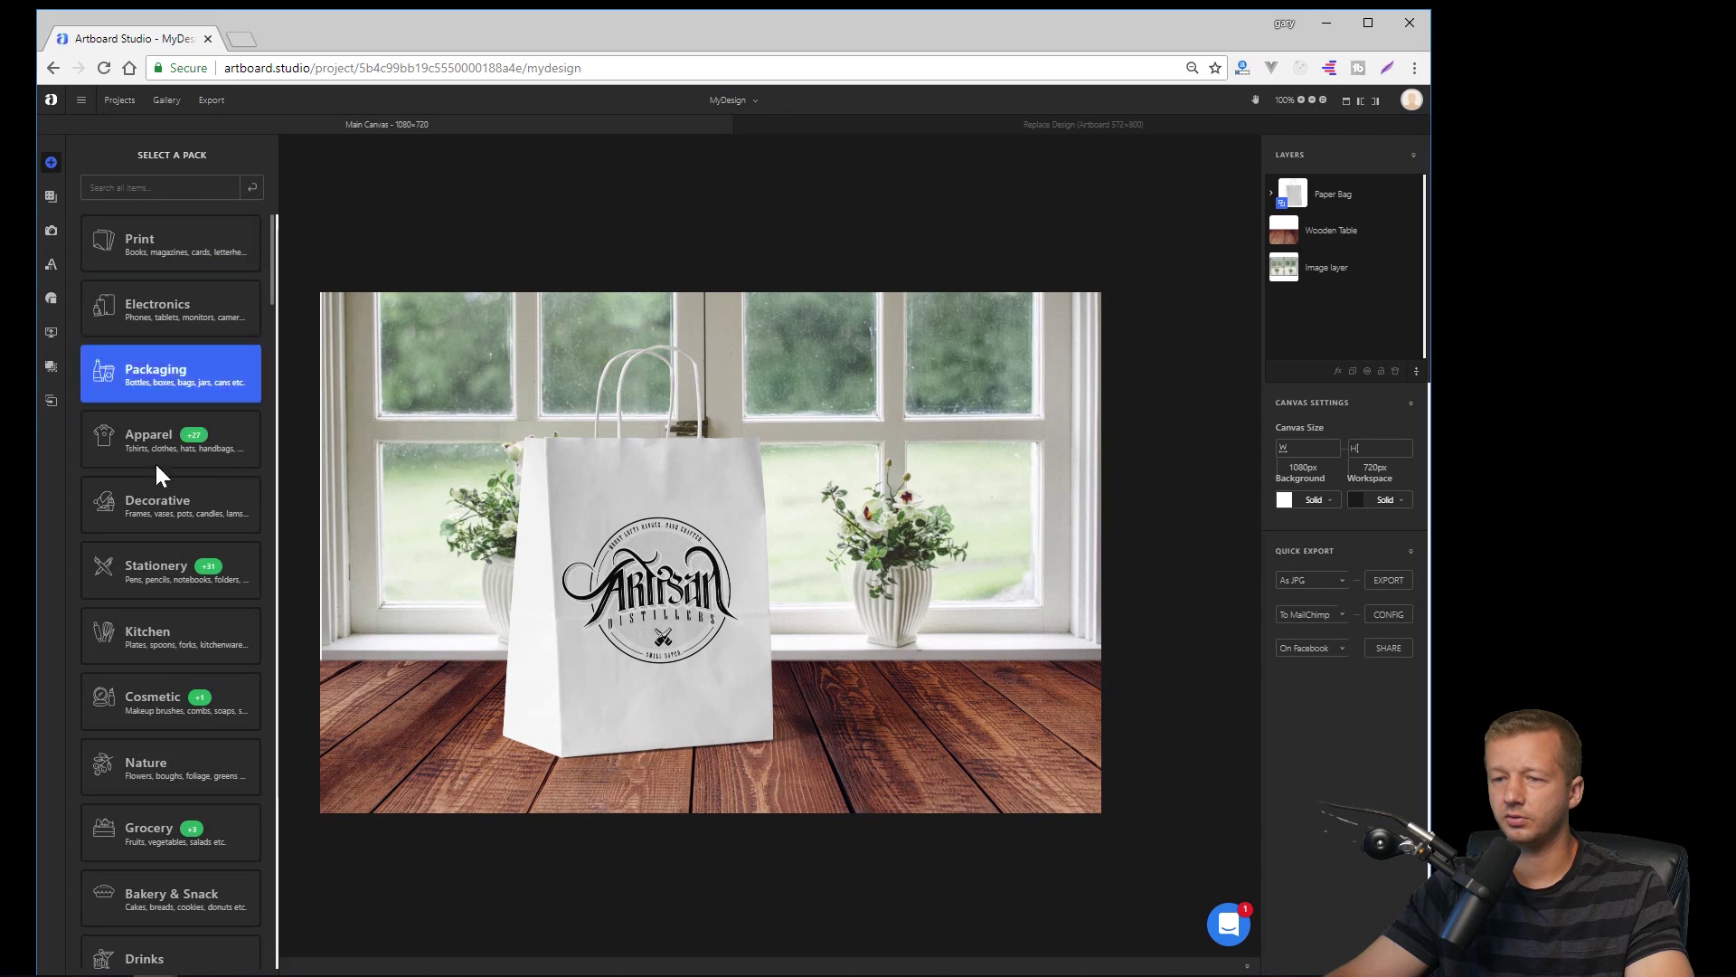
# - Insert the chocolate-glazed Donut from the Bakery & Snack pack and place it at about X 616, Y 633 in front of the bag
pyautogui.scroll(-3, 208, 850)
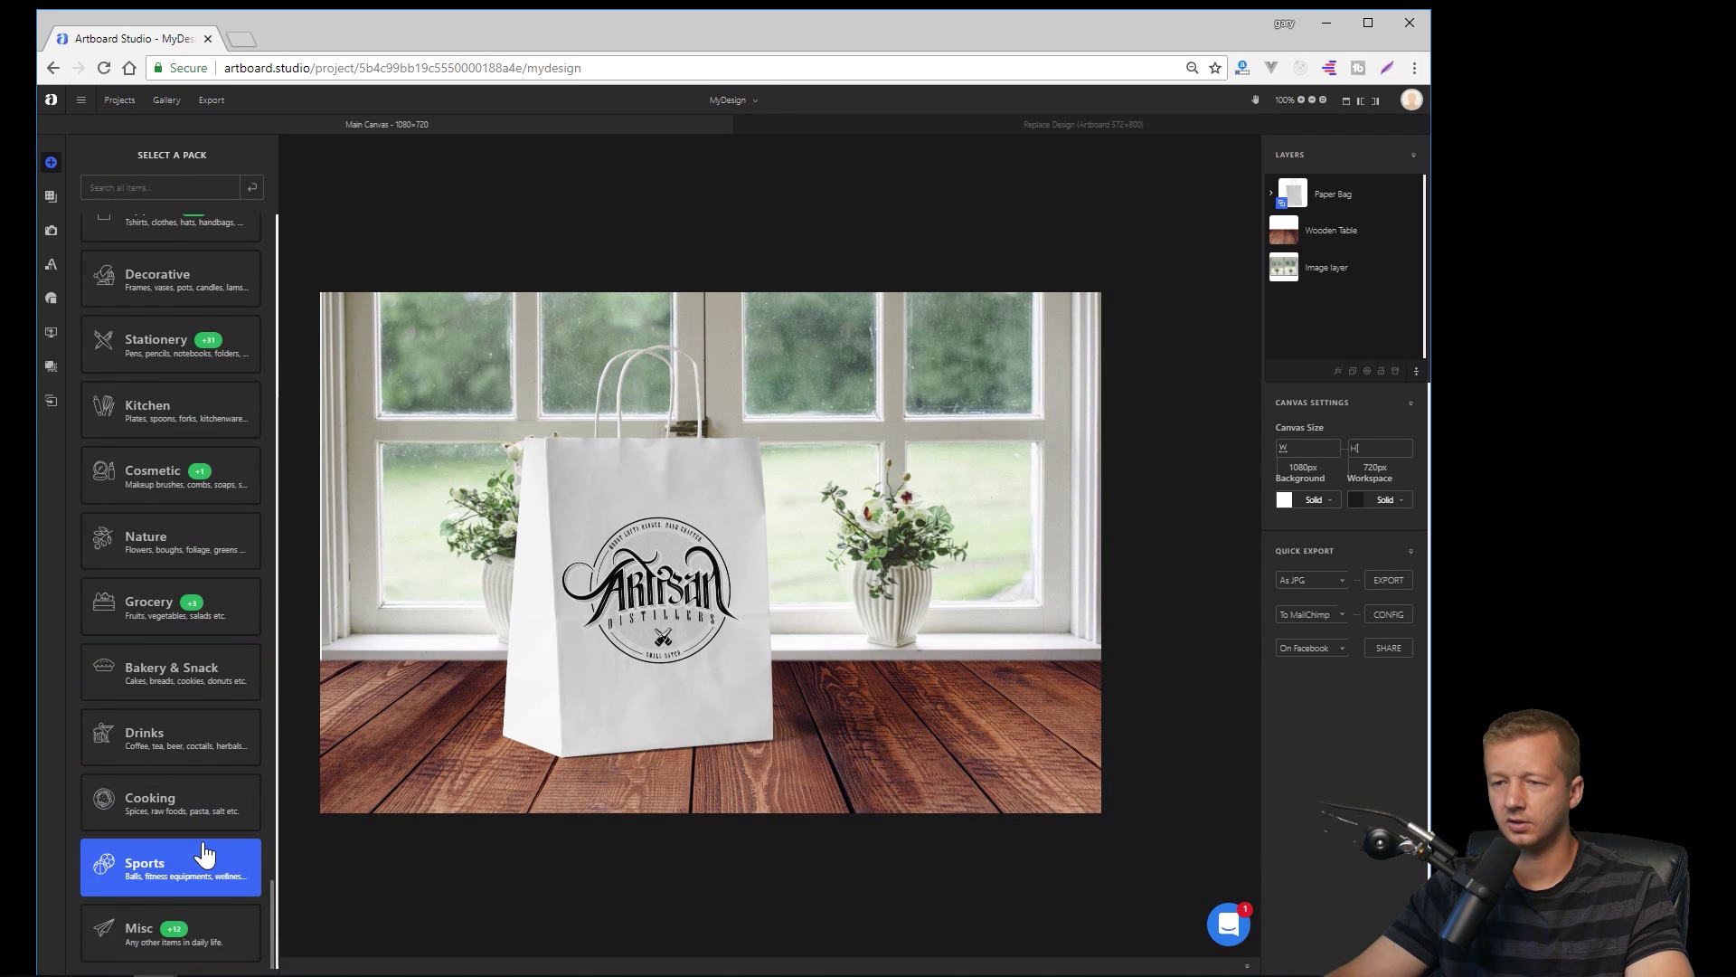
pyautogui.click(195, 678)
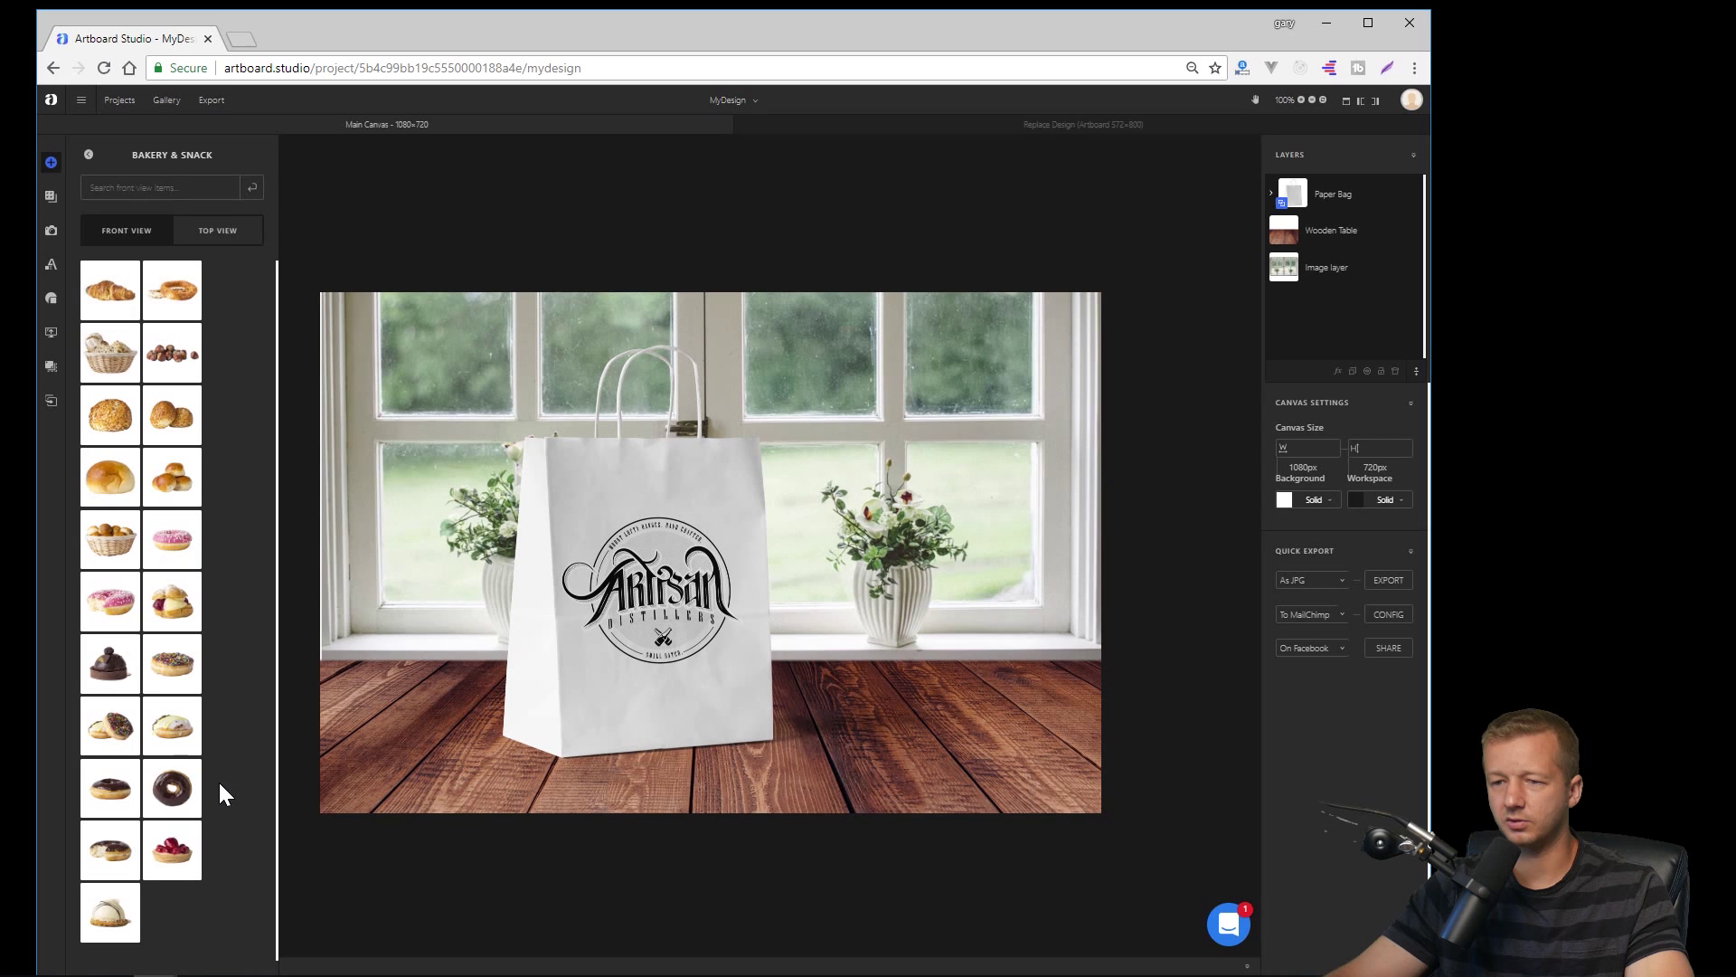
pyautogui.click(100, 784)
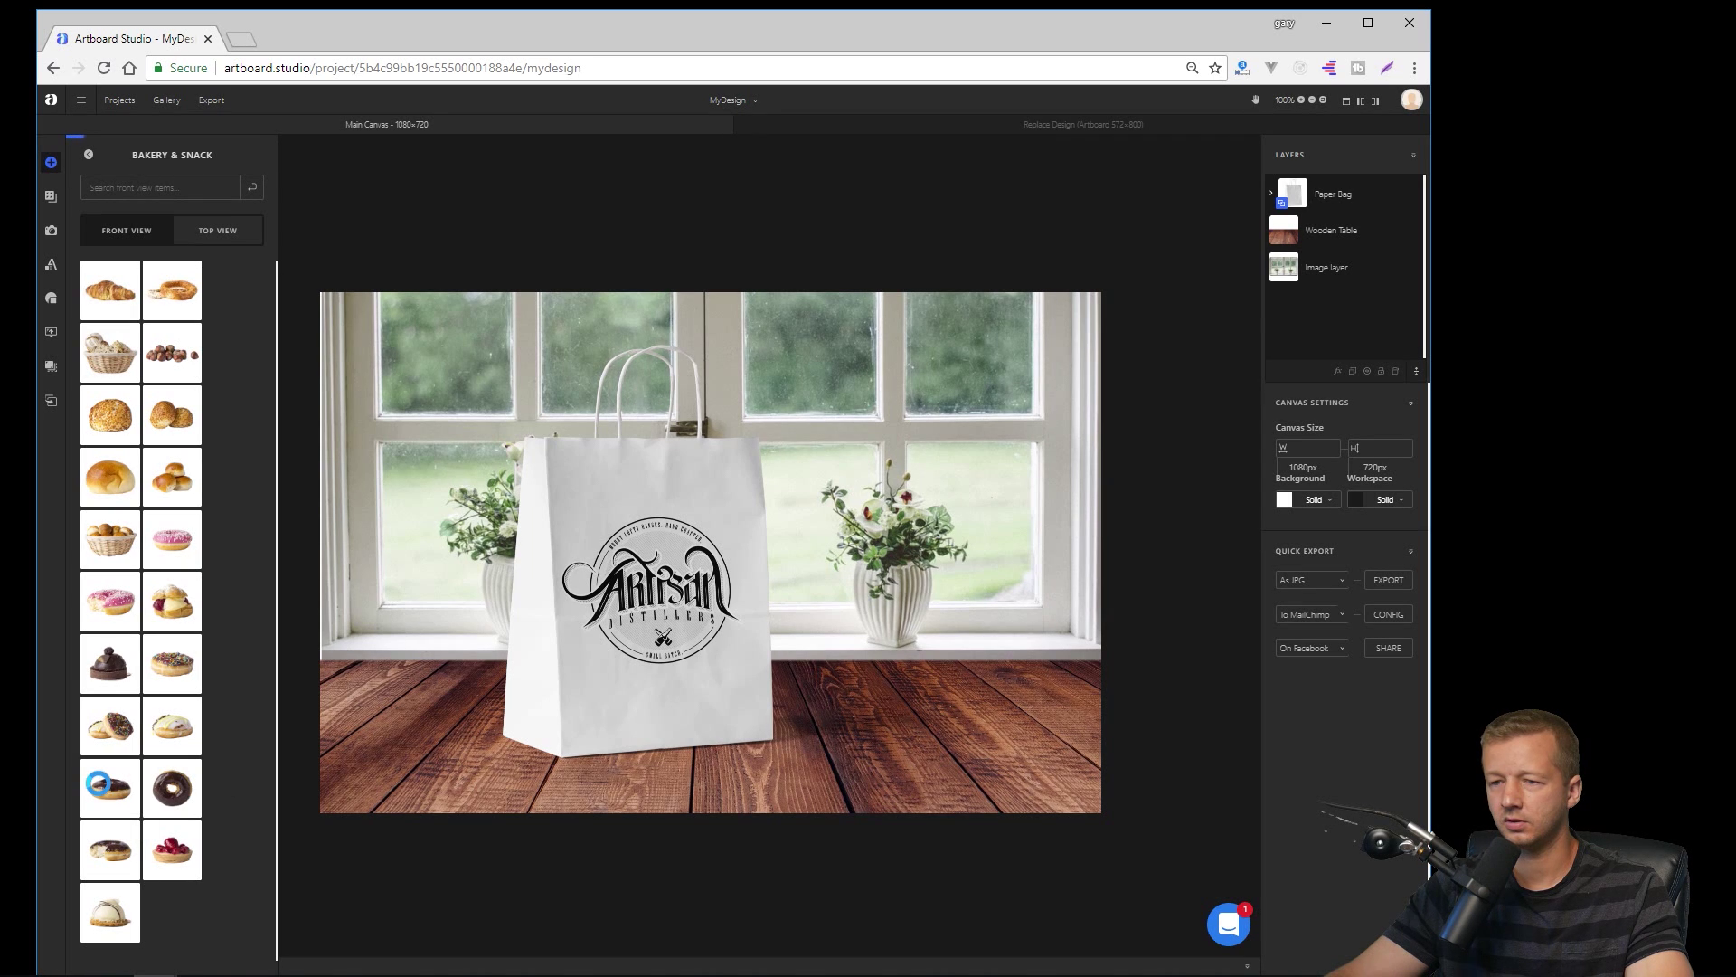
pyautogui.moveTo(741, 544); pyautogui.dragTo(761, 729)
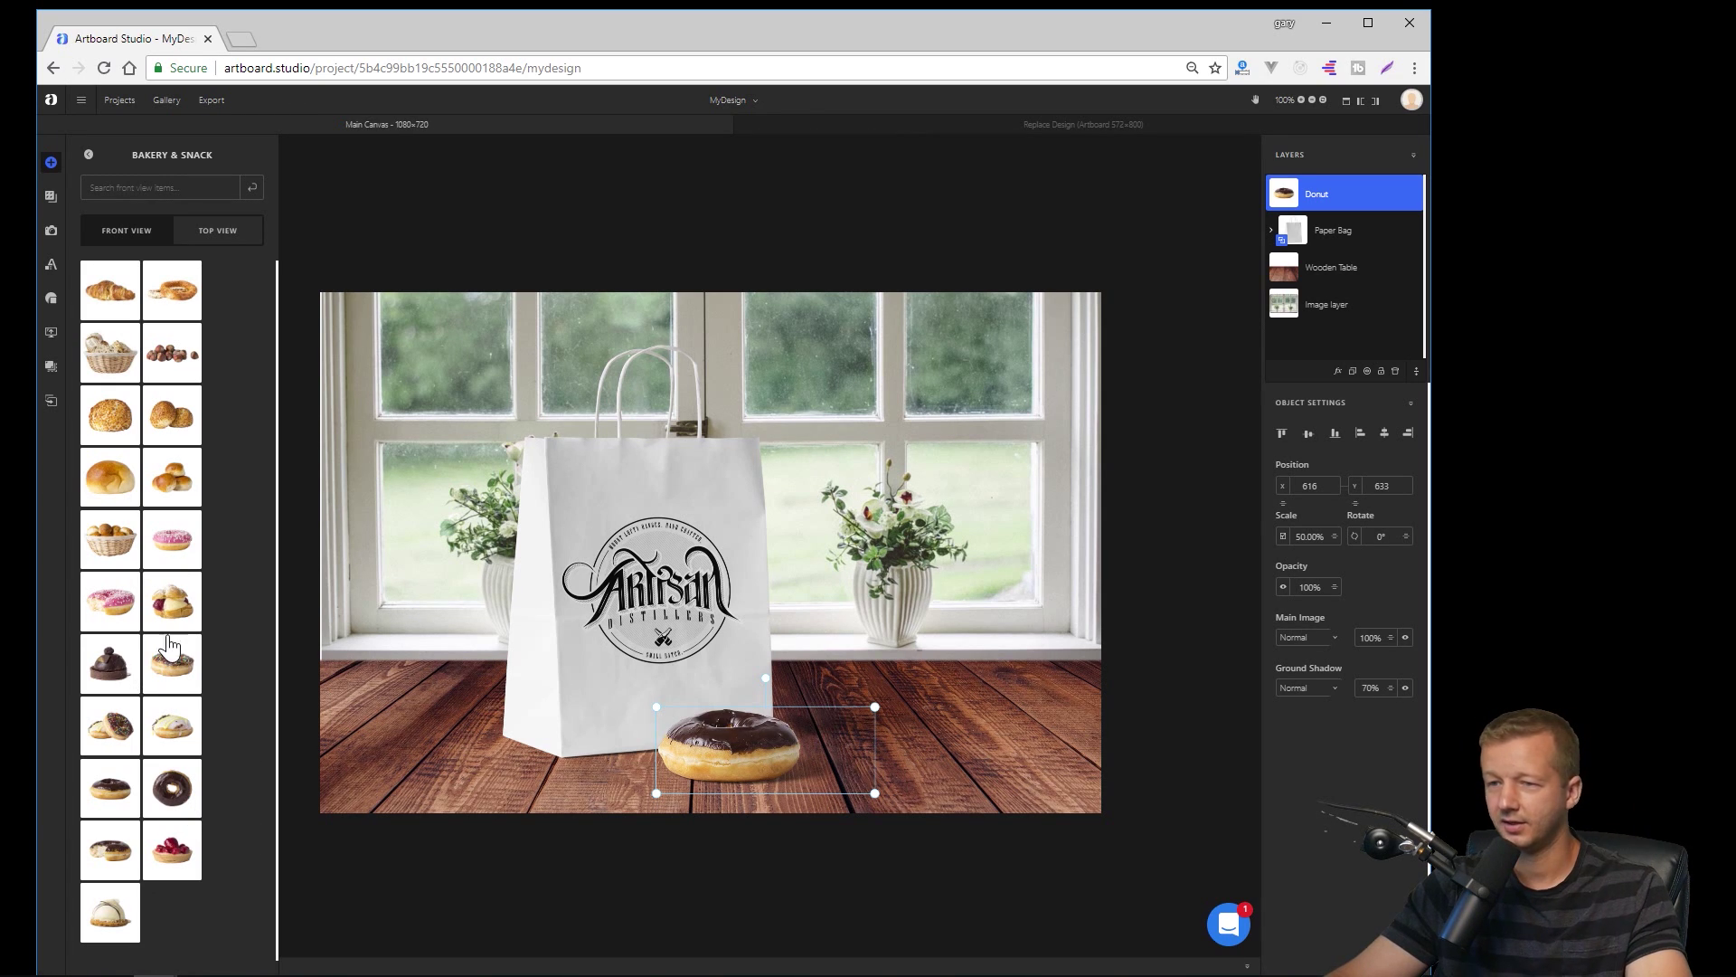
# - Search all item packs for "mug"
pyautogui.click(90, 159)
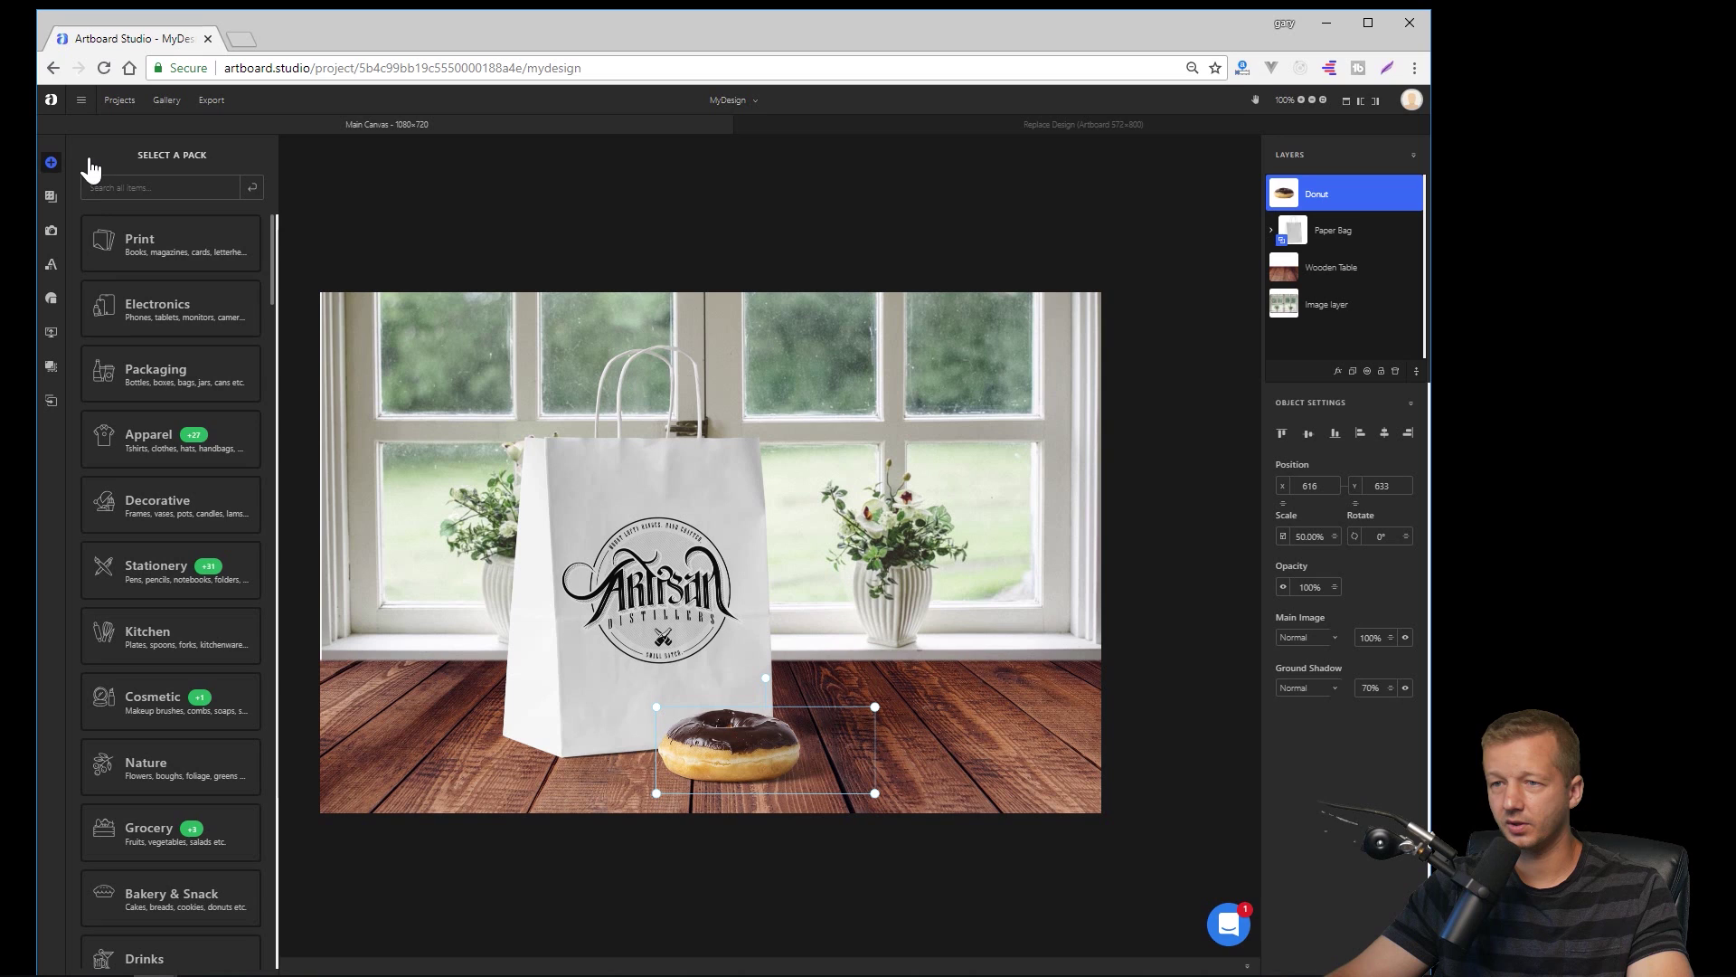
pyautogui.click(147, 181)
pyautogui.write('mug')
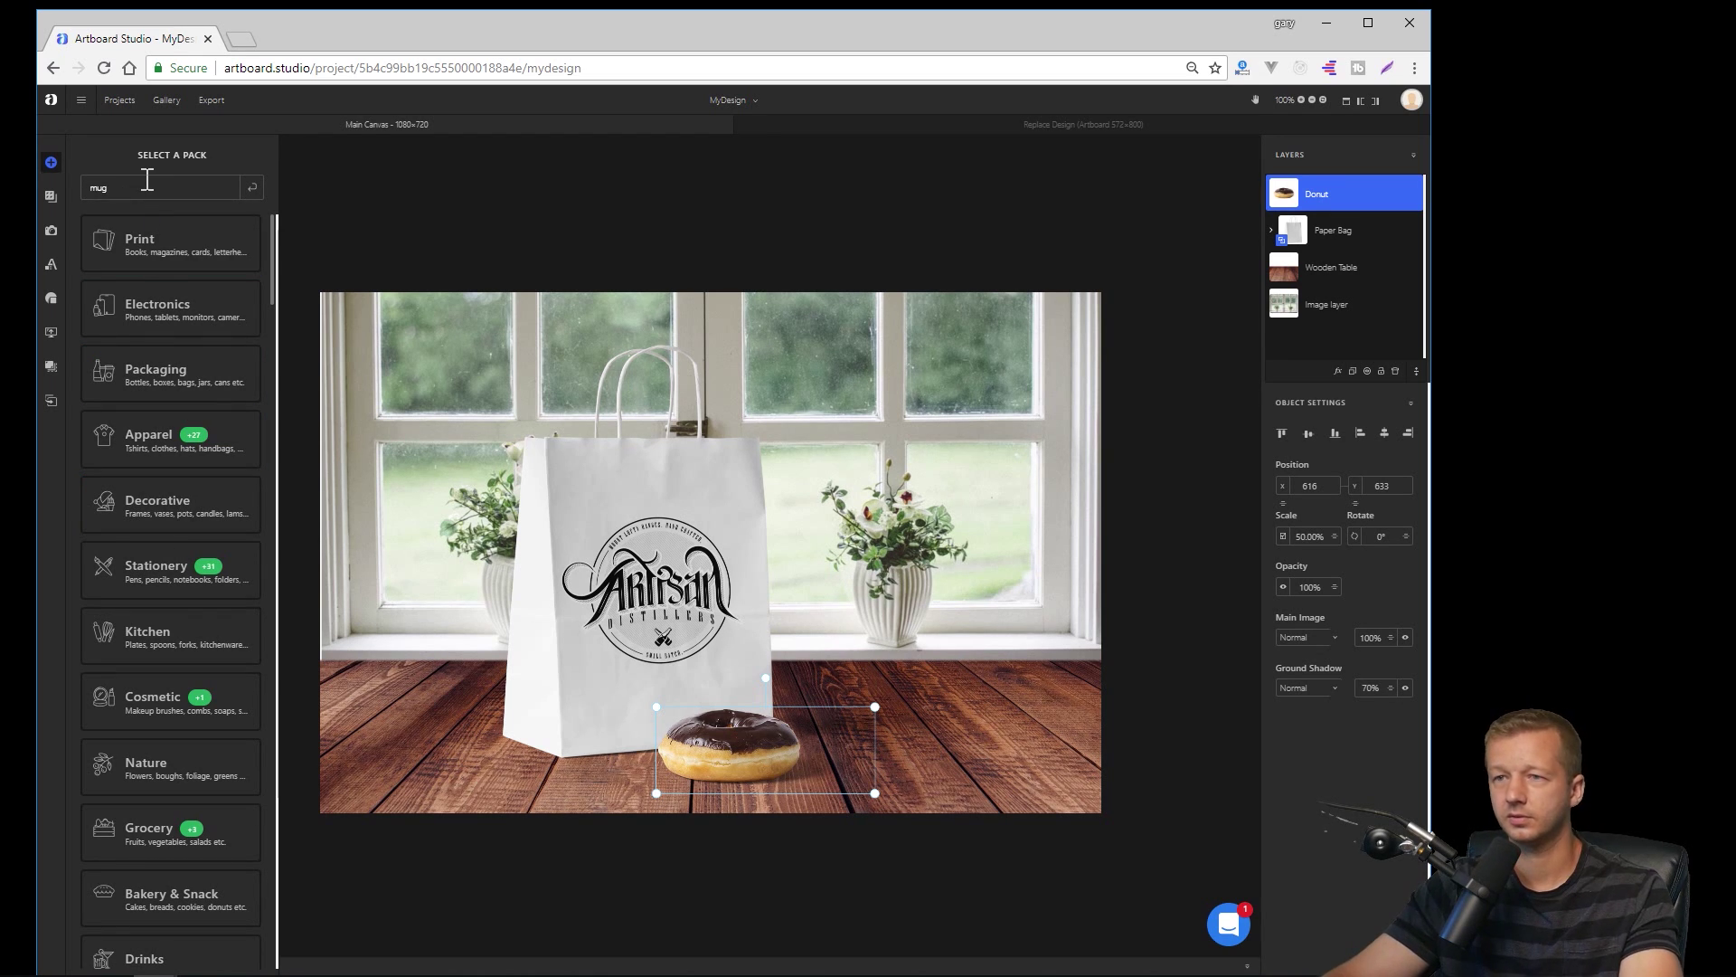
pyautogui.press('Return')
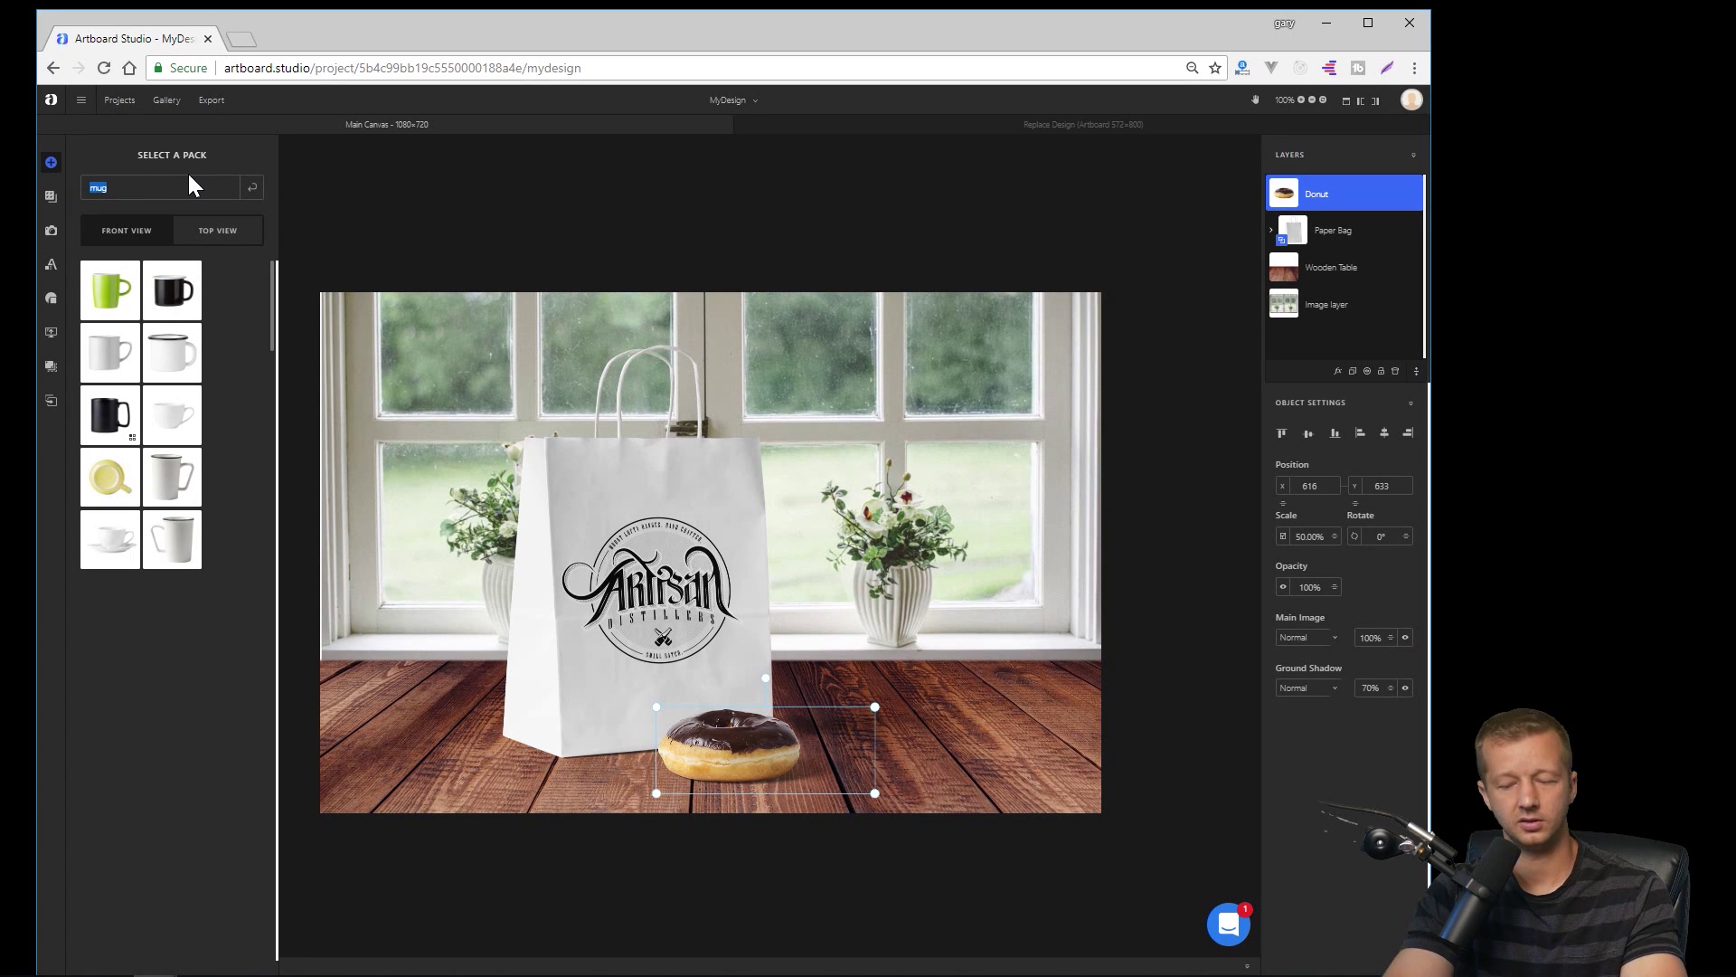
# - Search the items for "cup" and place the Black Cup Porcelain at about X 809, Y 533, with its layer beneath the Donut
pyautogui.write('cup')
pyautogui.press('Return')
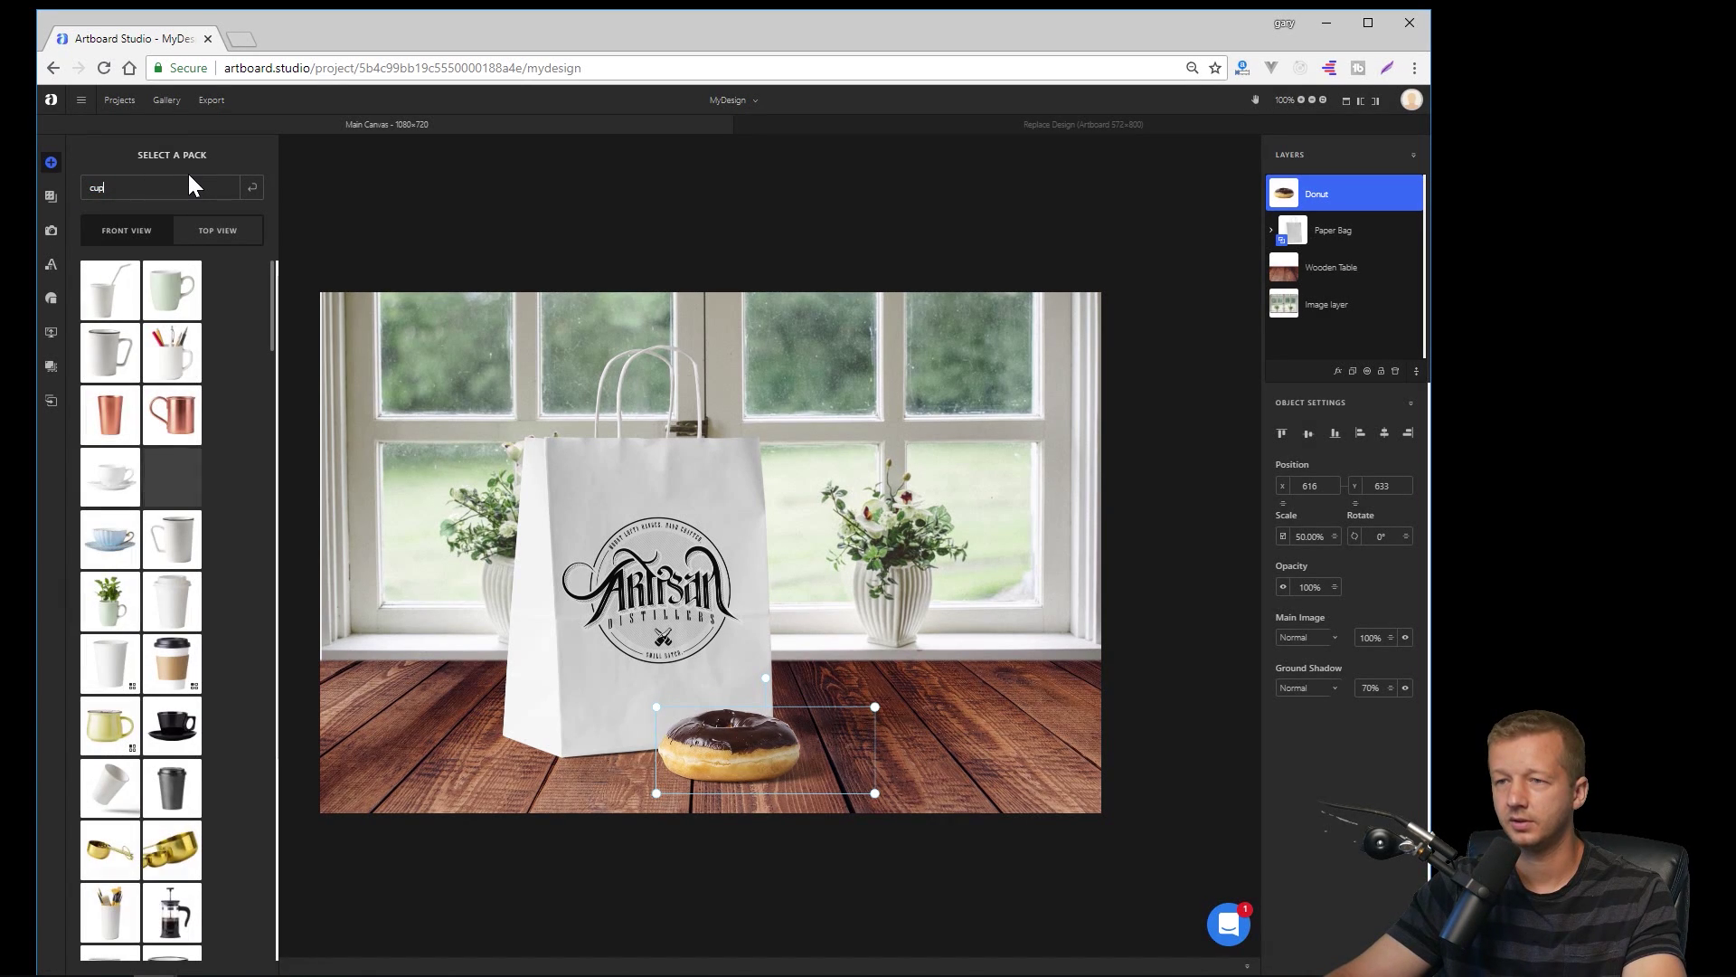
pyautogui.click(178, 735)
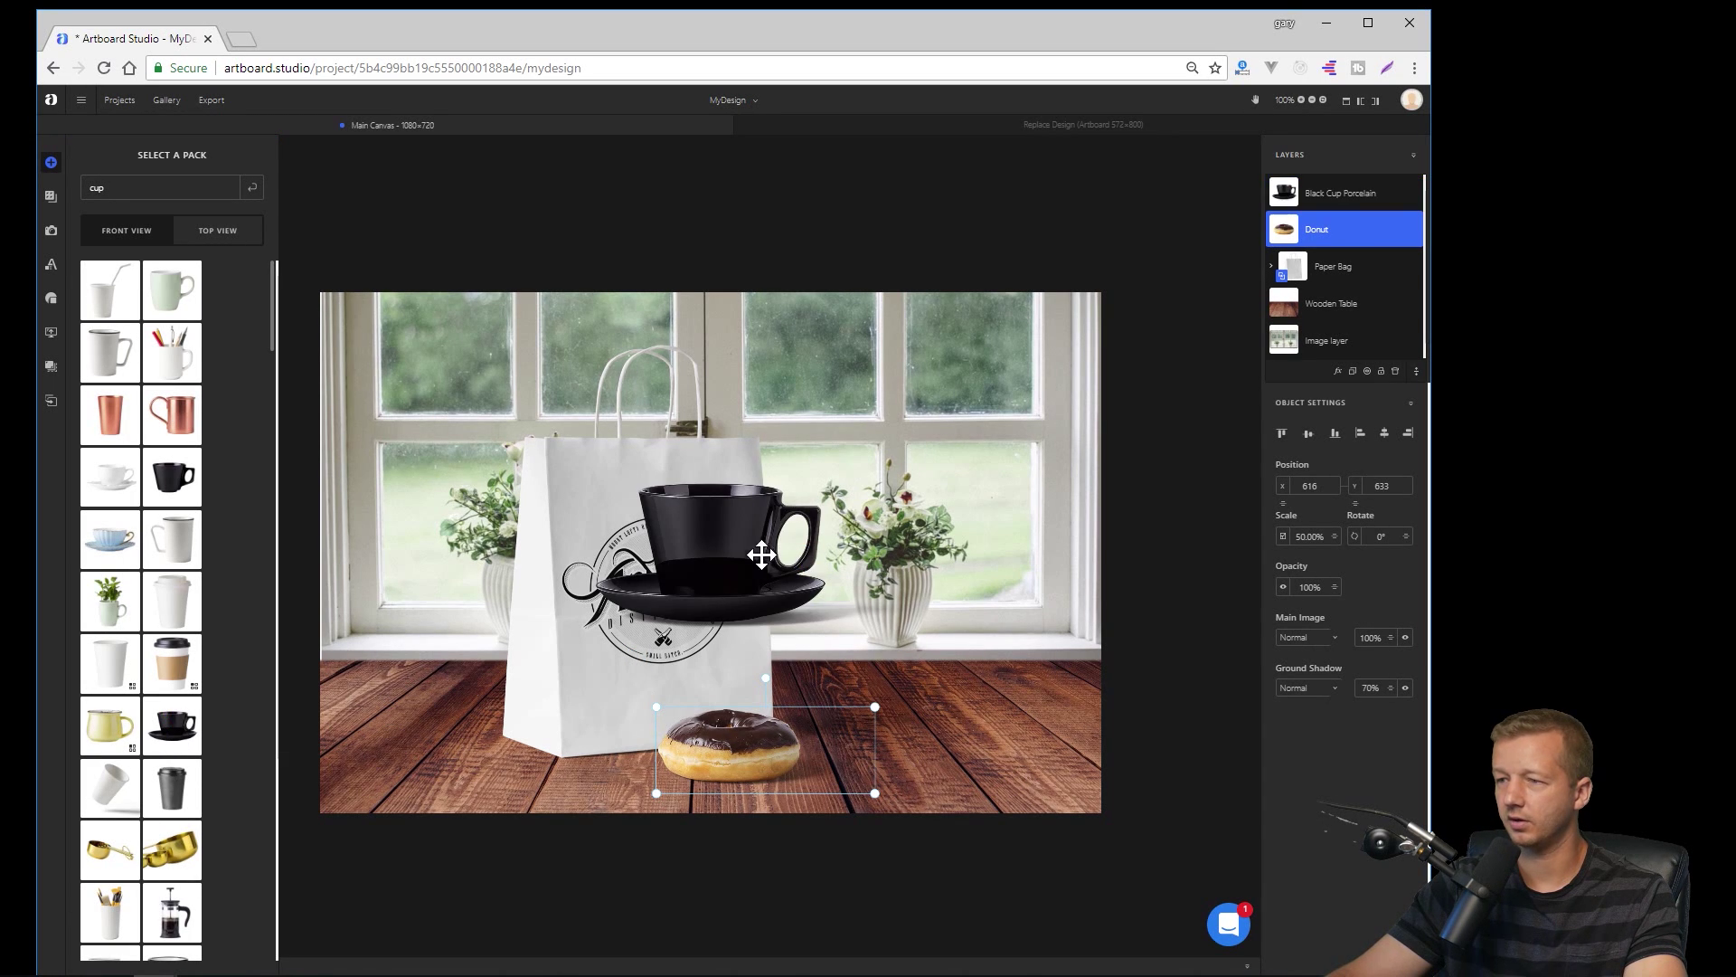
pyautogui.moveTo(709, 519); pyautogui.dragTo(846, 655)
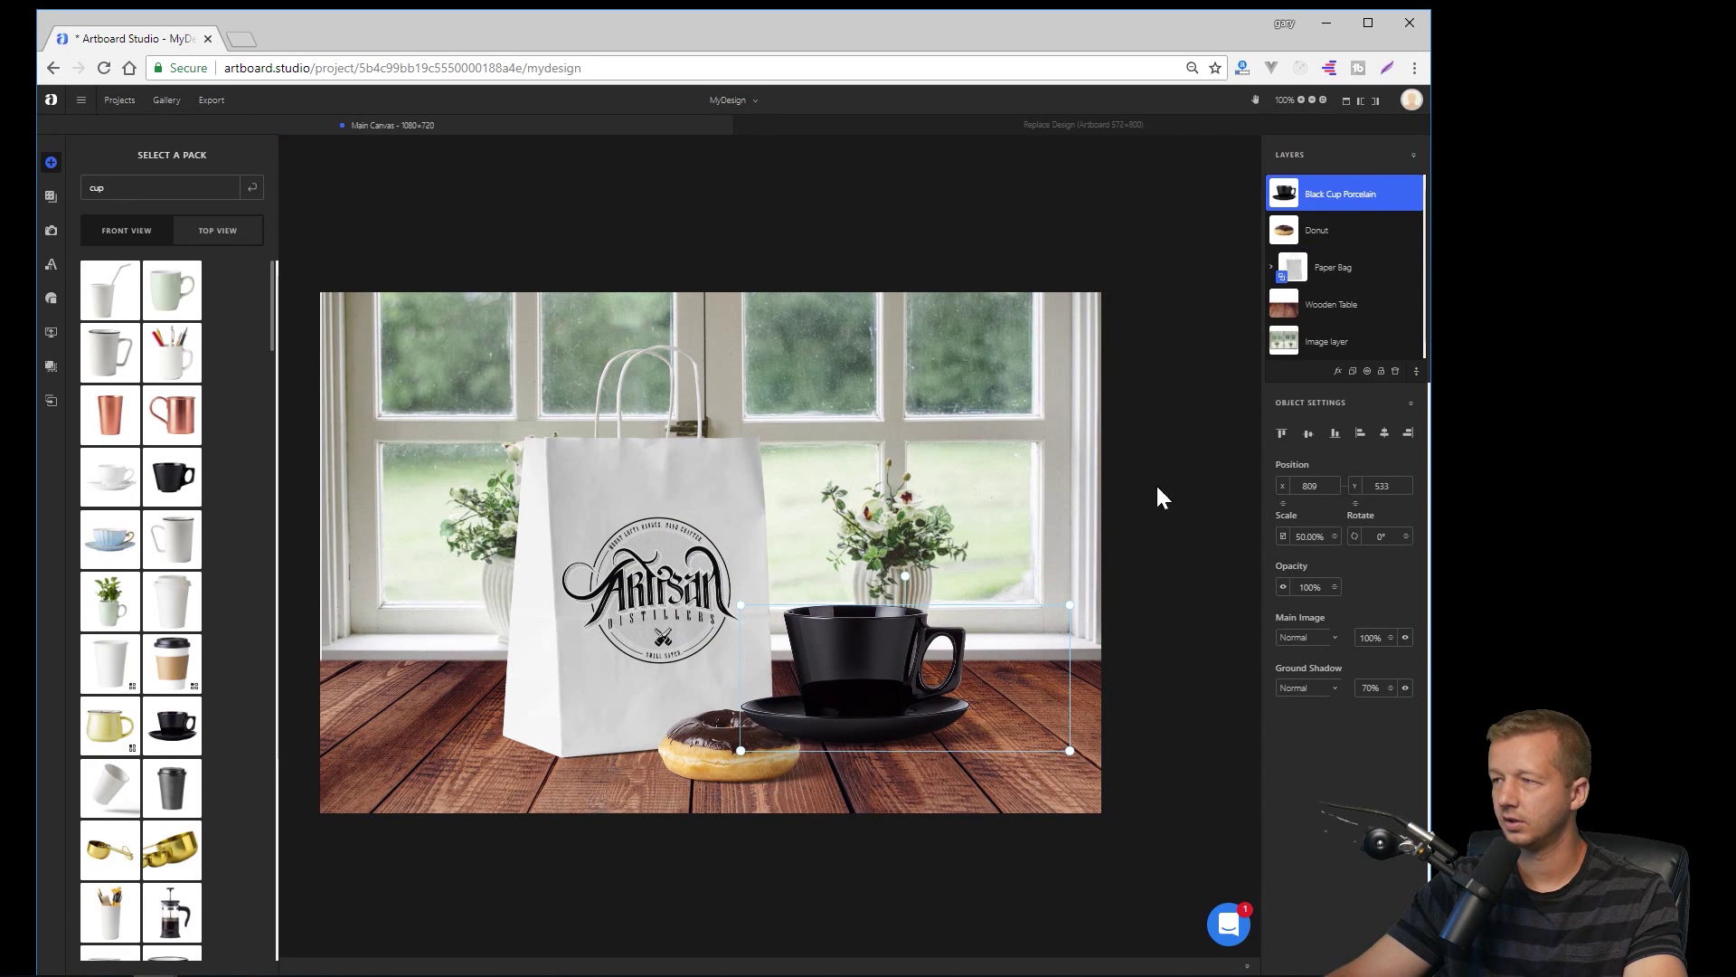
pyautogui.moveTo(1346, 193)
pyautogui.mouseDown()
pyautogui.moveTo(1338, 240)
pyautogui.moveTo(1341, 211)
pyautogui.mouseUp()
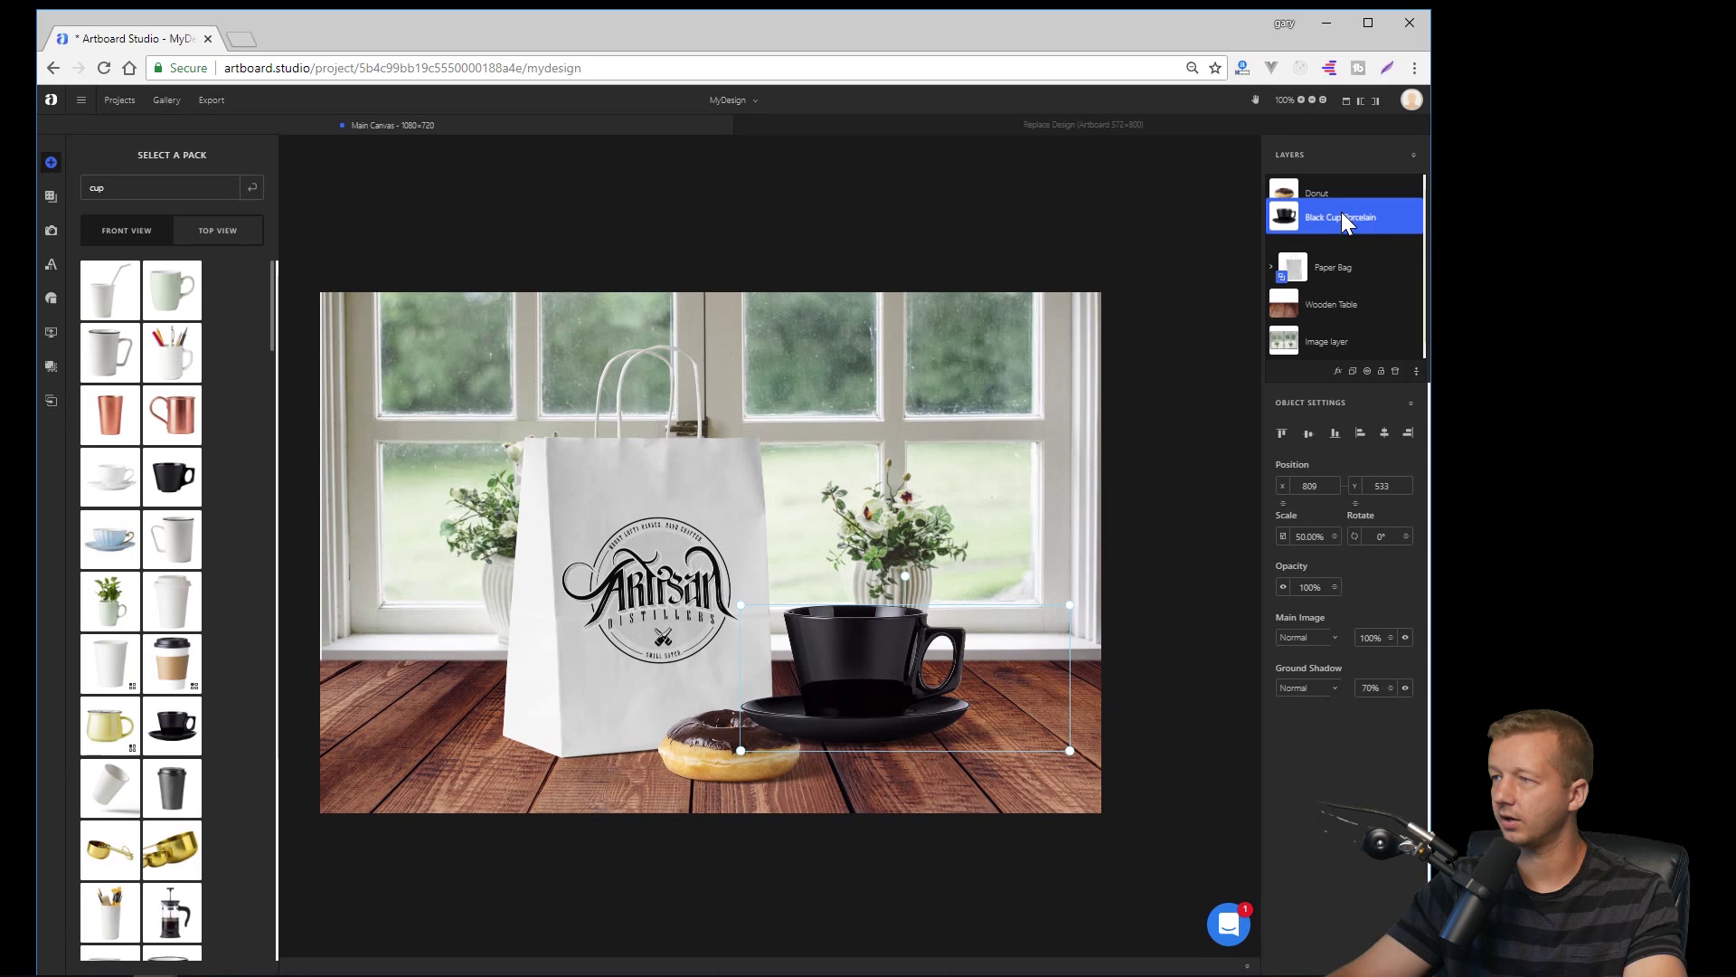
# - Move the Black Cup Porcelain to about X 823, Y 549, deselect it and maximize the browser window
pyautogui.moveTo(842, 701); pyautogui.dragTo(852, 714)
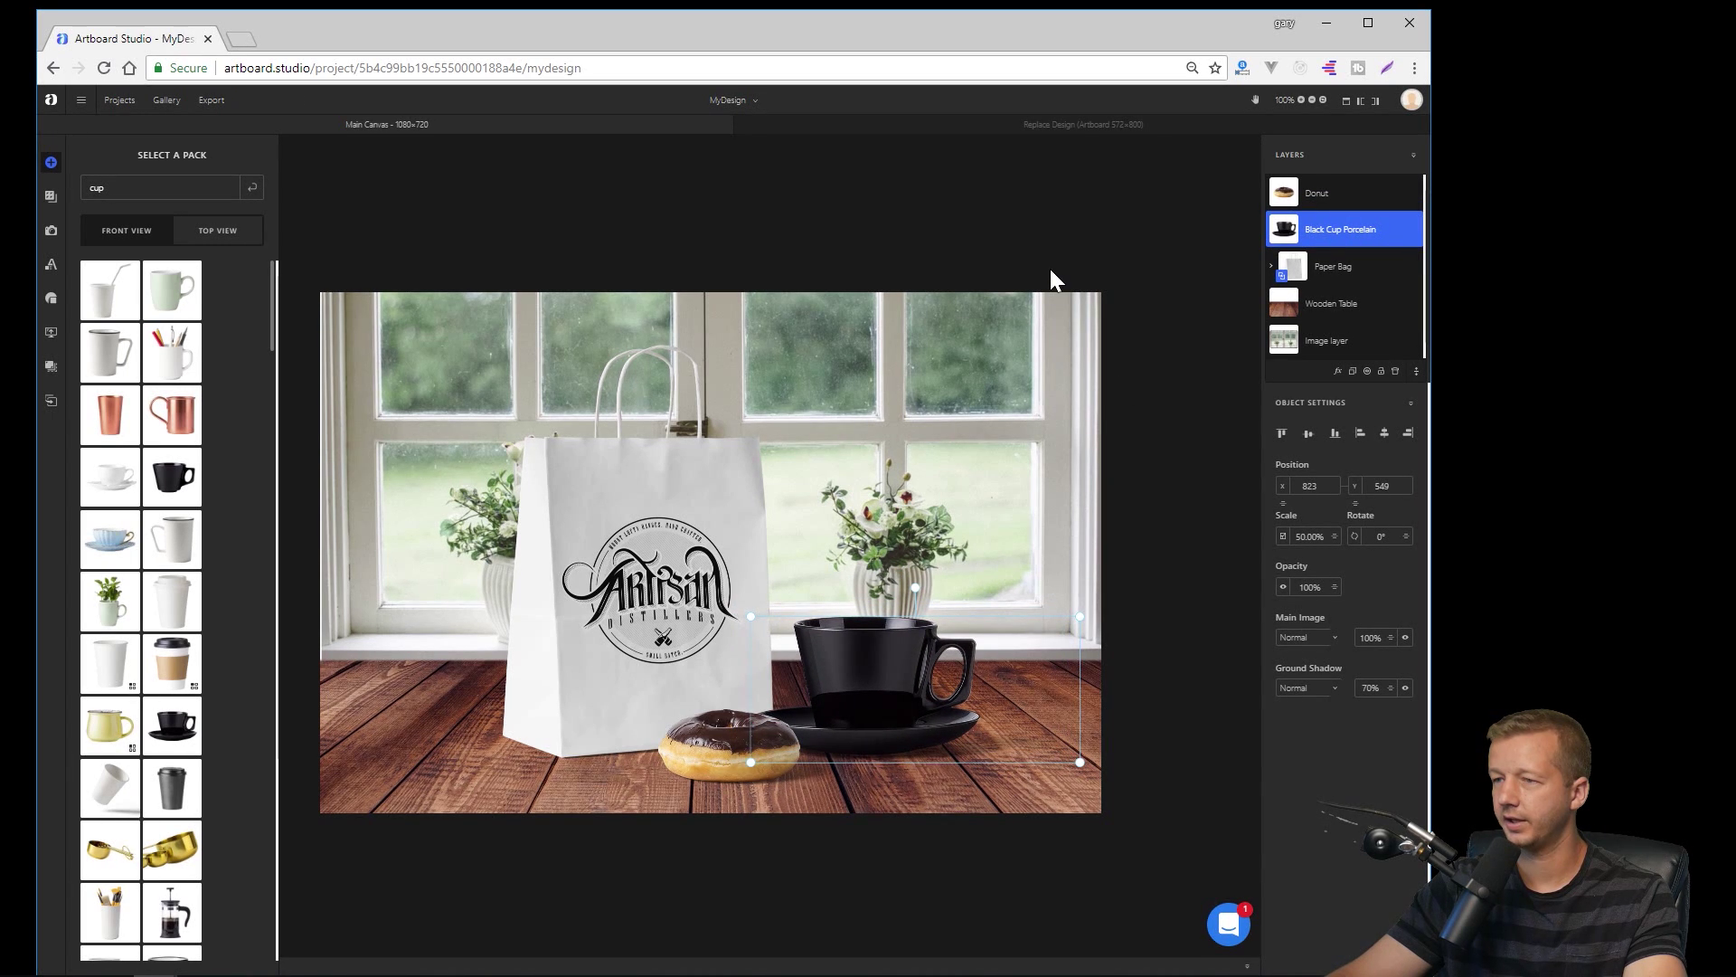
pyautogui.click(1045, 212)
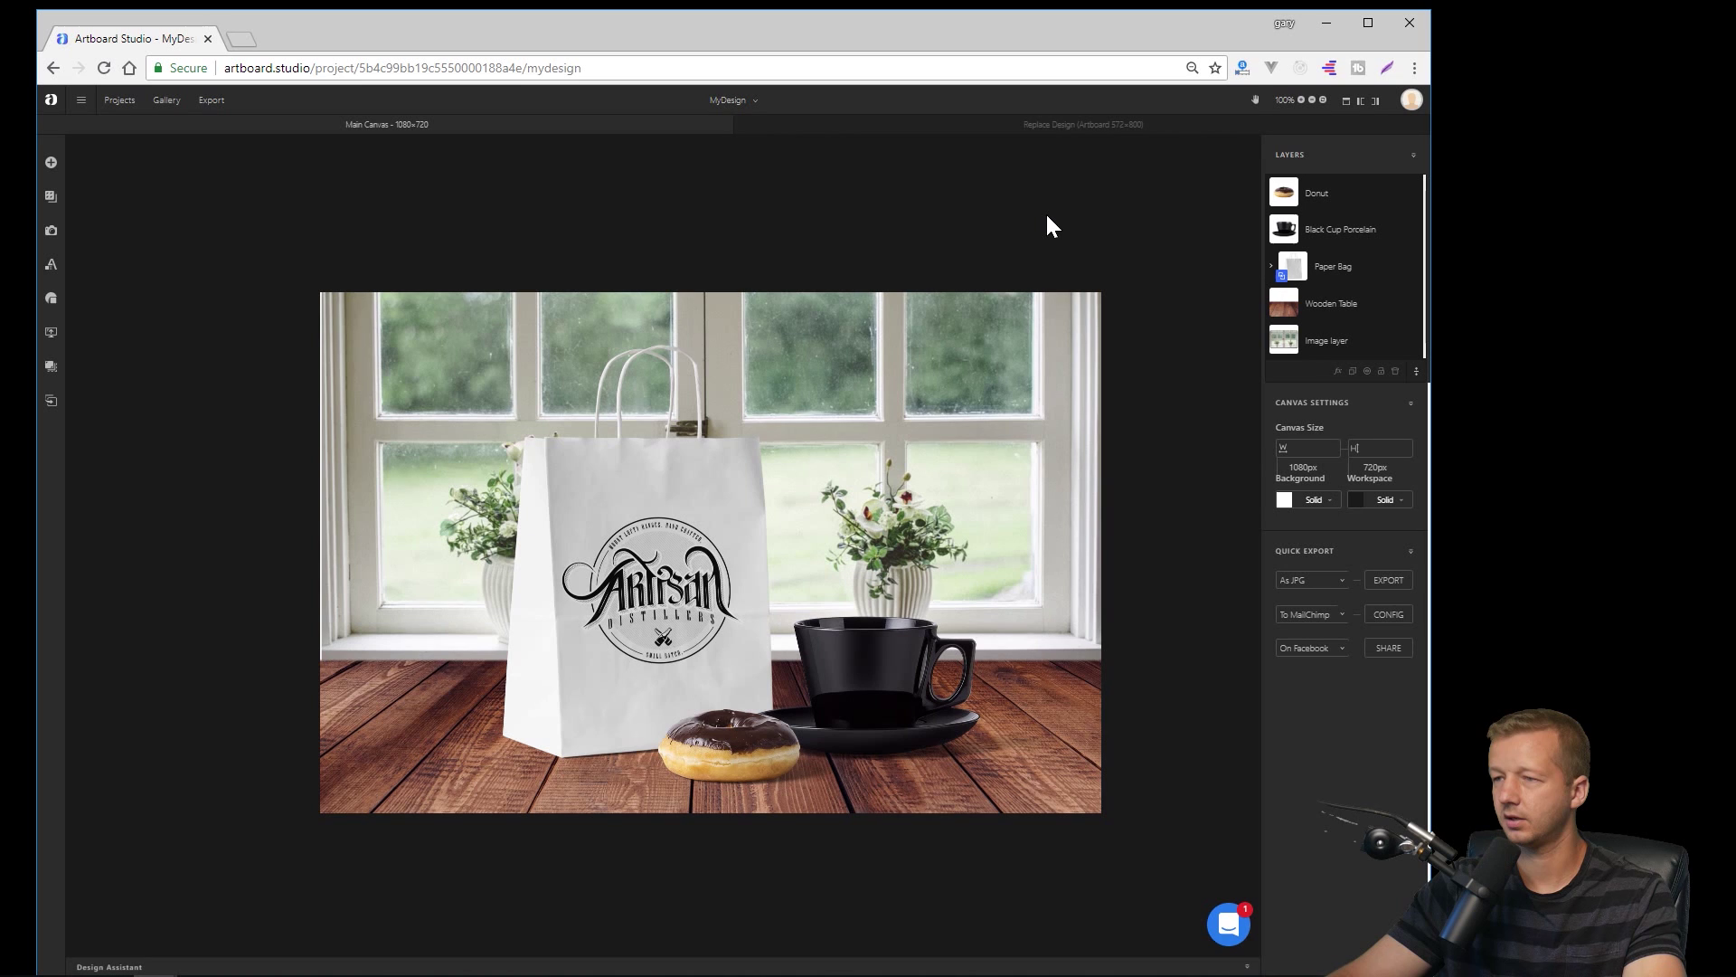
pyautogui.doubleClick(942, 29)
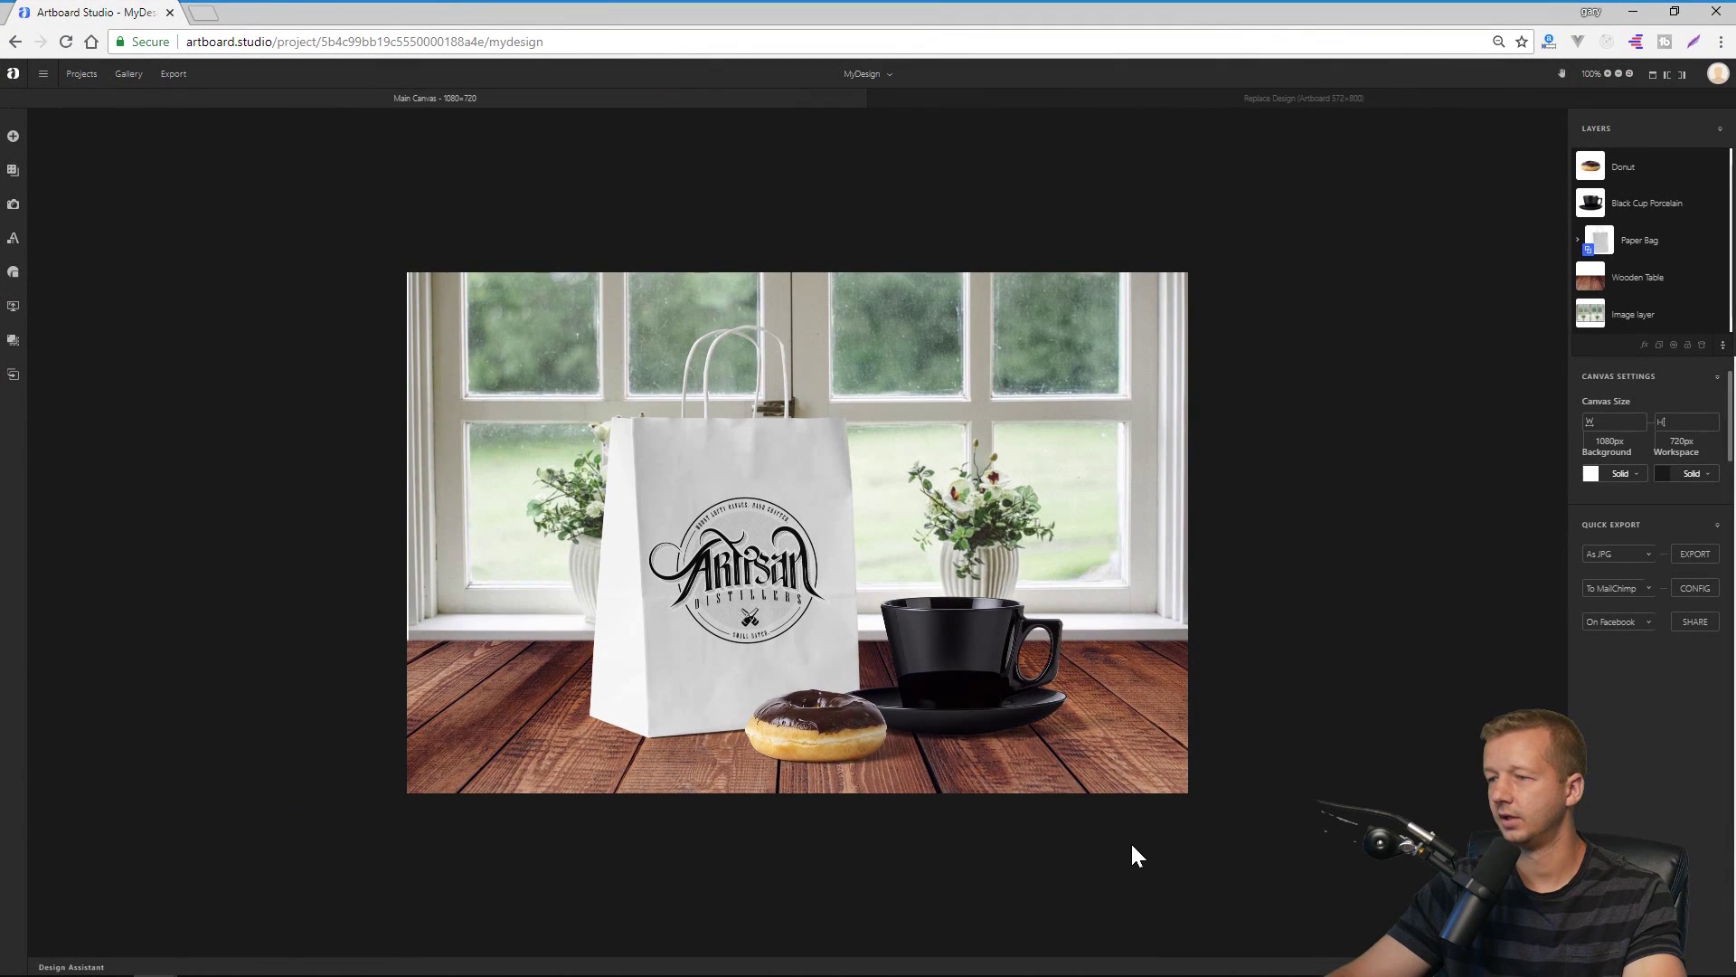
# - Set the Donut's ground shadow to about 76% opacity and save the project
pyautogui.click(825, 723)
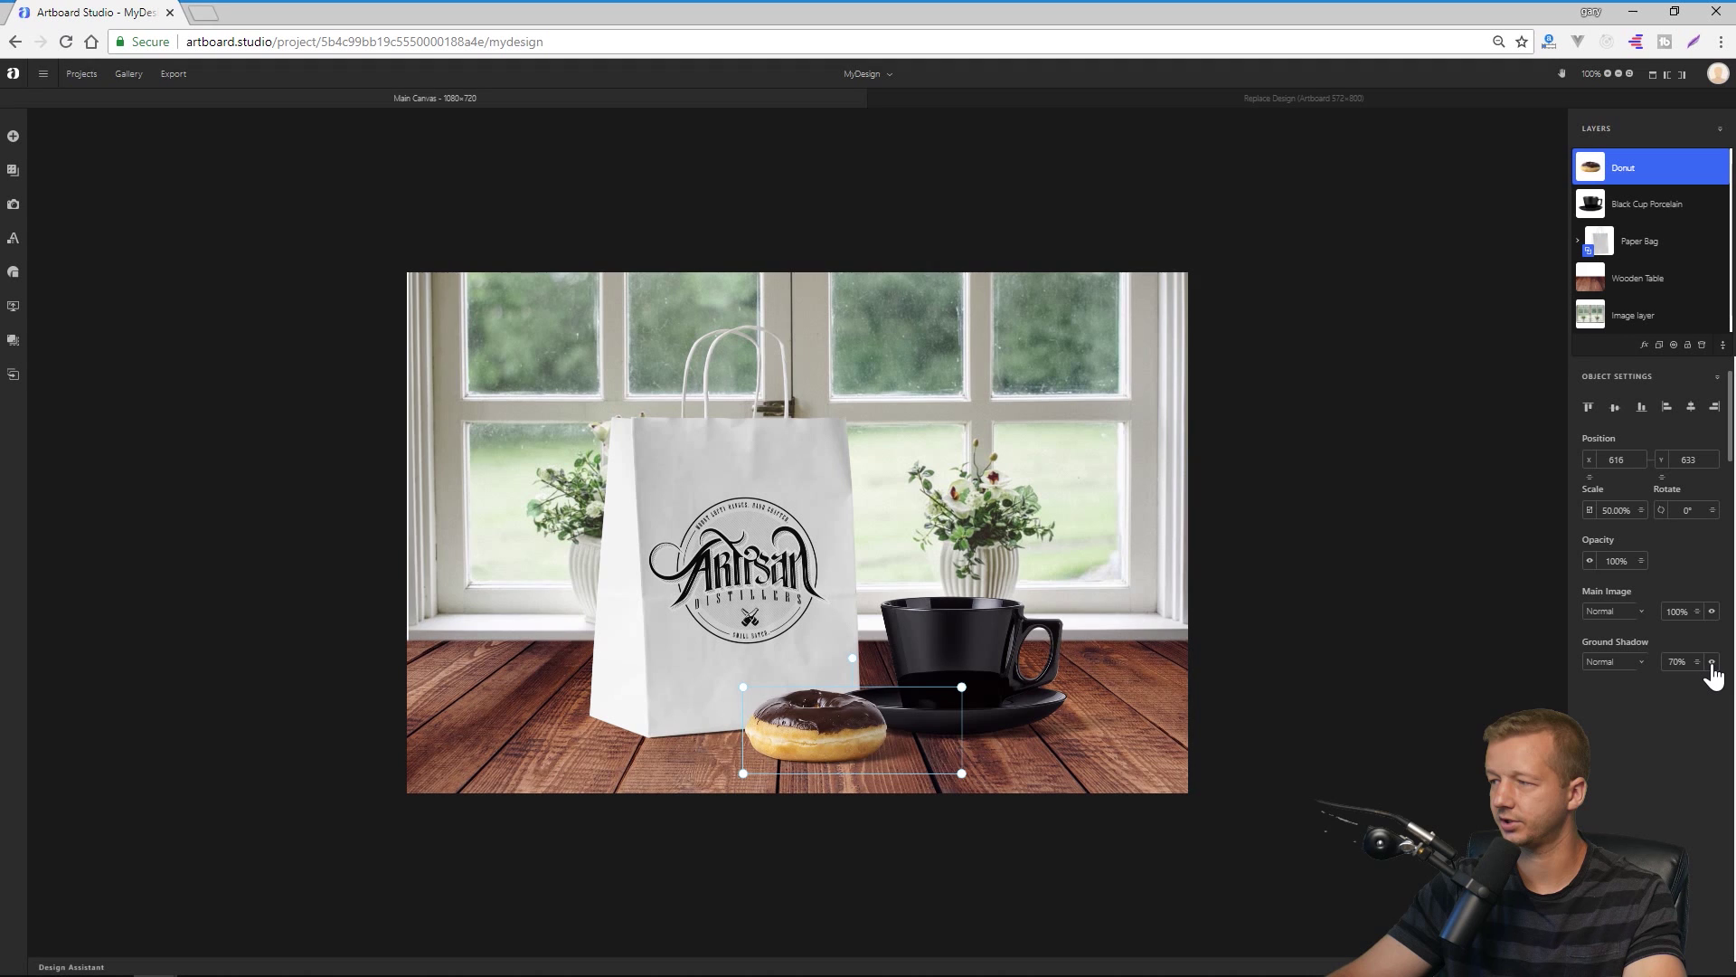
pyautogui.moveTo(1697, 661)
pyautogui.mouseDown()
pyautogui.moveTo(1701, 589)
pyautogui.moveTo(1701, 709)
pyautogui.moveTo(1704, 649)
pyautogui.mouseUp()
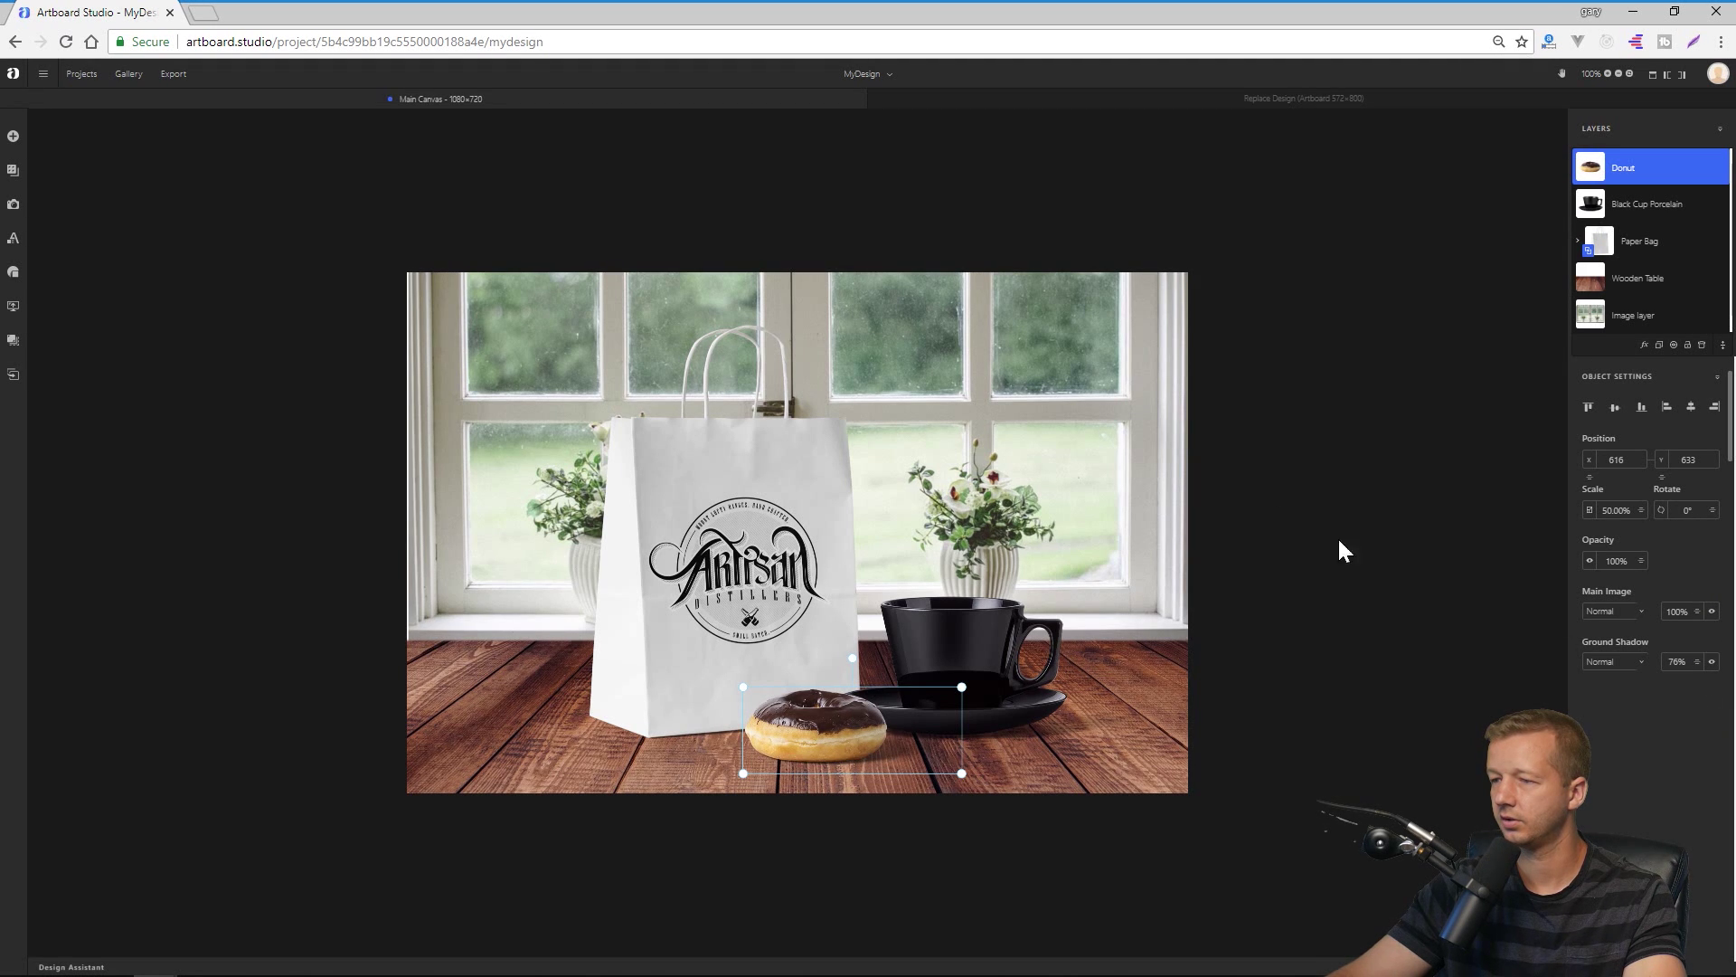
pyautogui.click(1274, 373)
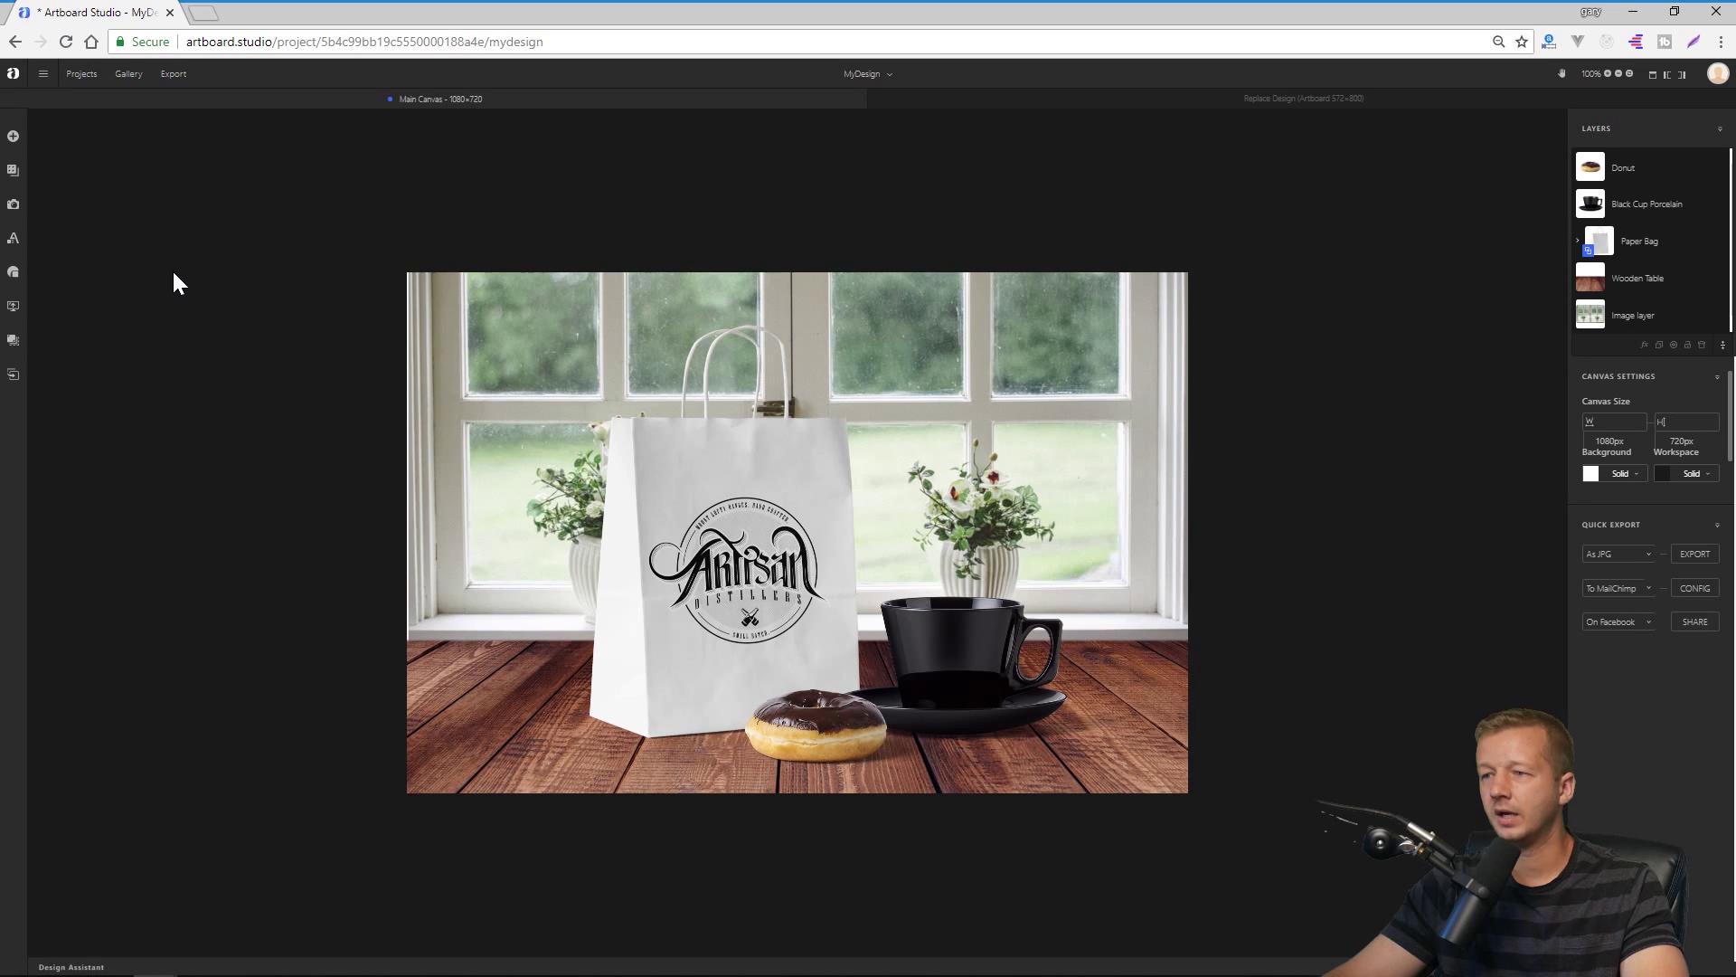
pyautogui.hotkey('ctrl', 's')
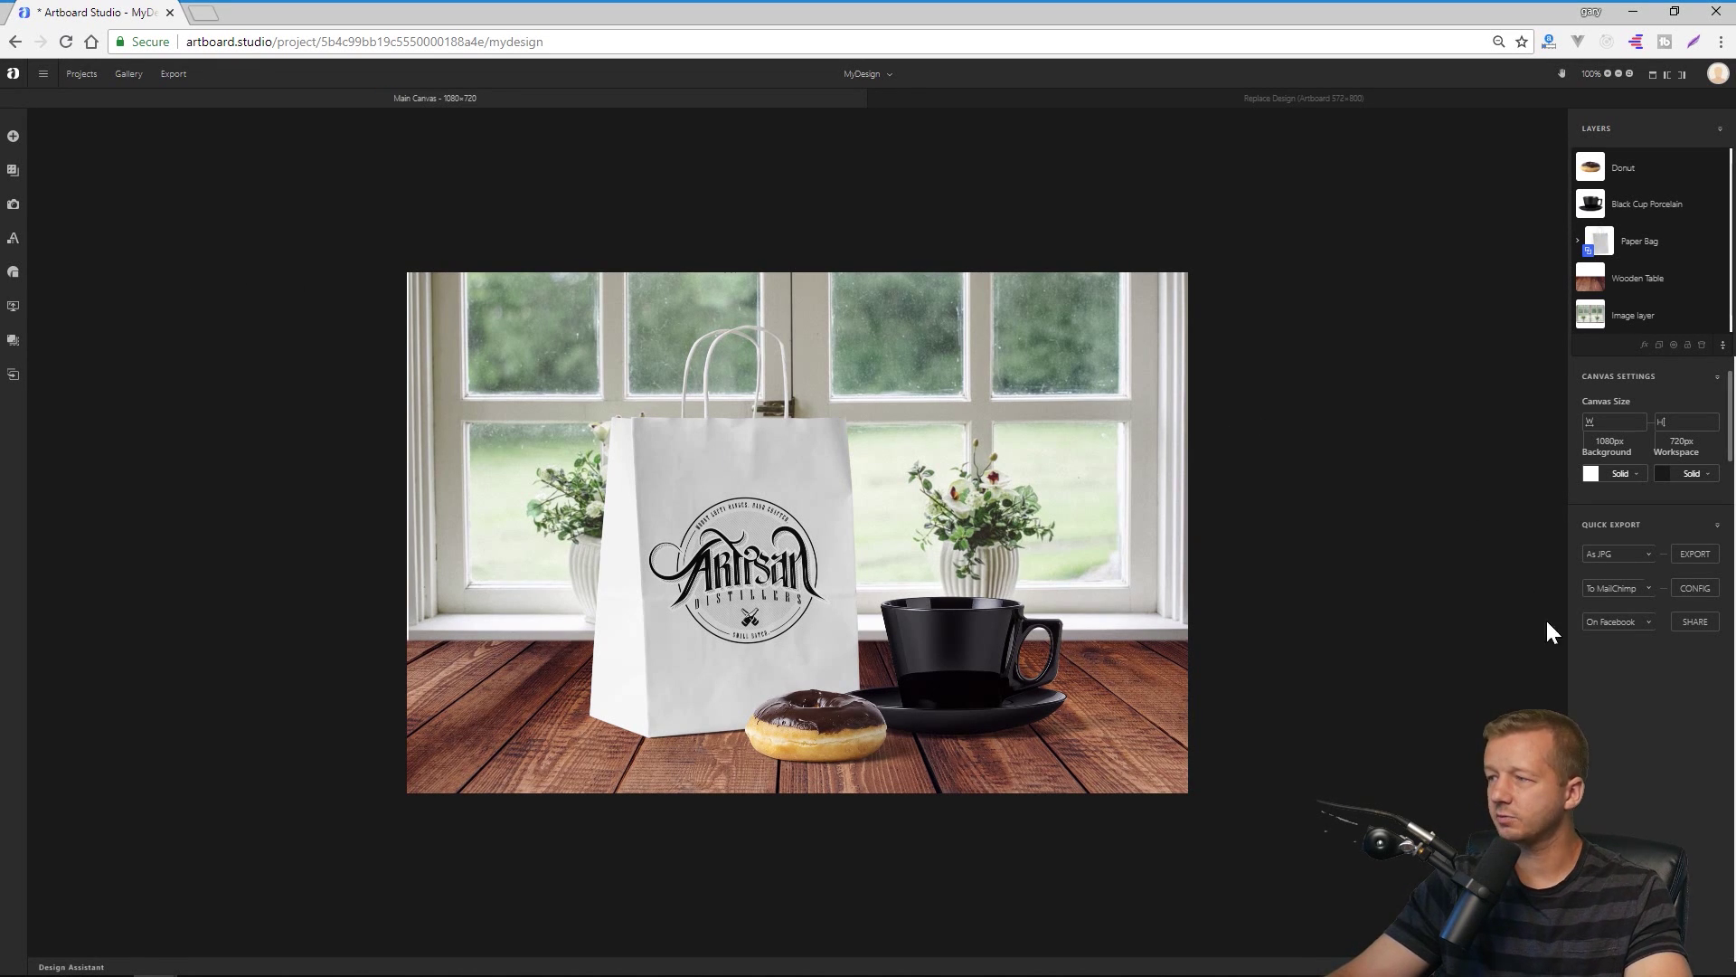
# - Reset the browser's page zoom to its default and restore the window from its maximized size
pyautogui.click(1498, 41)
pyautogui.click(1483, 75)
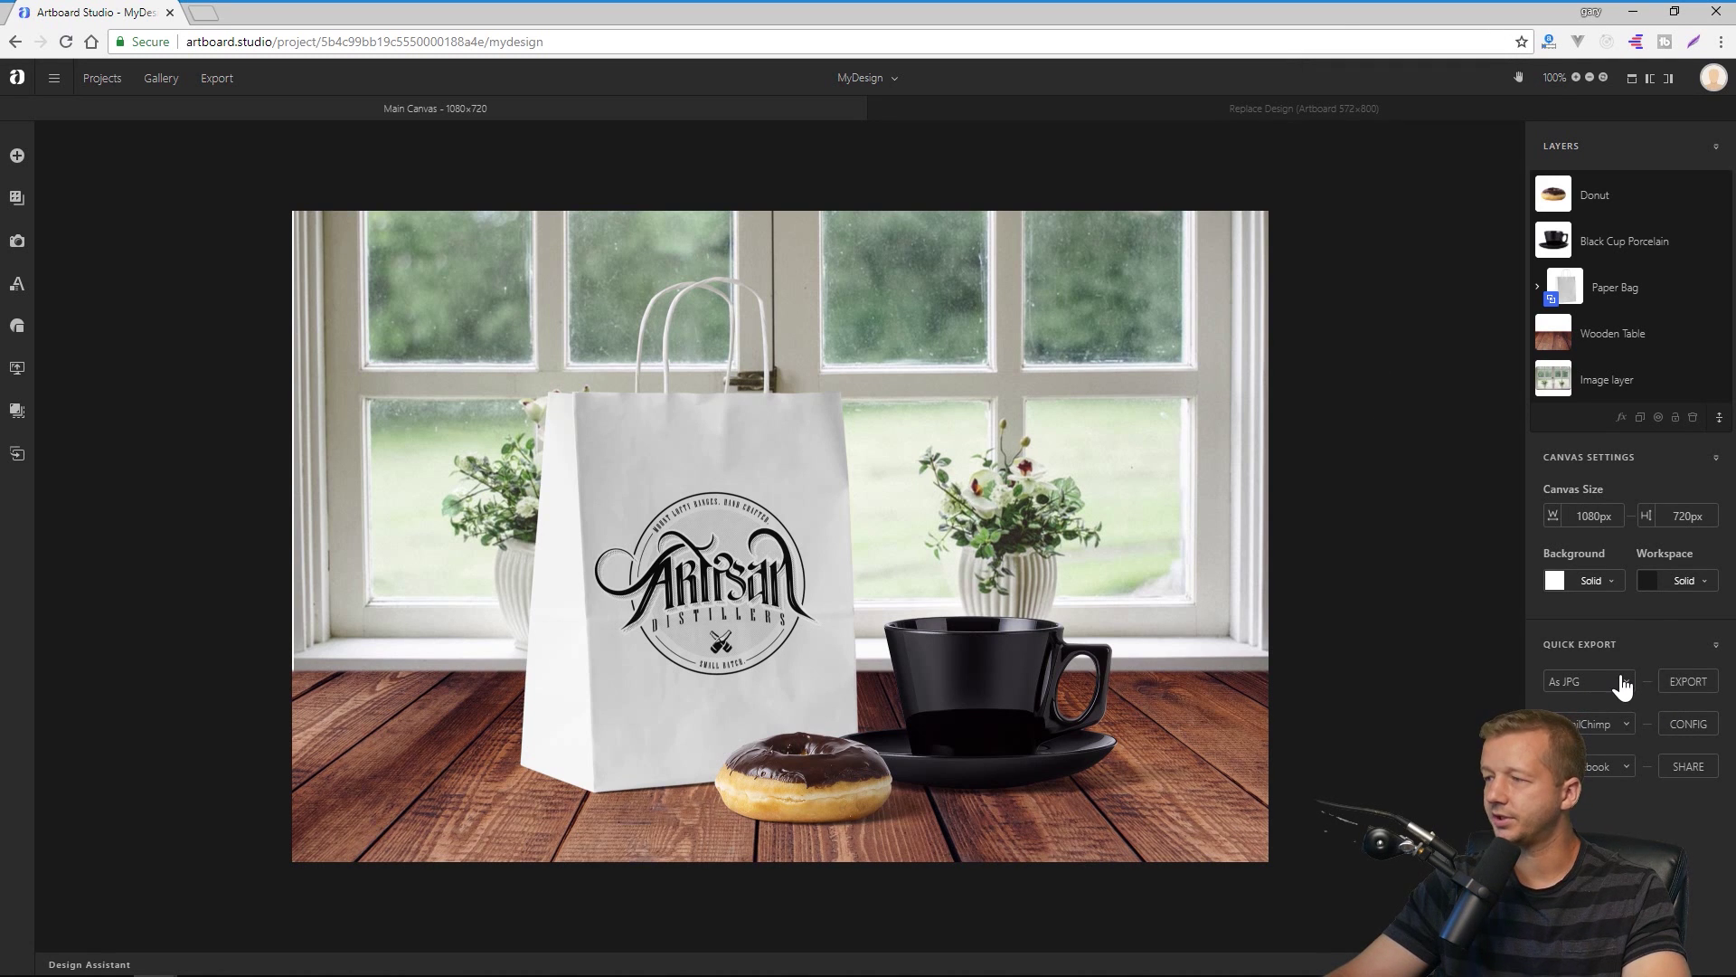
pyautogui.moveTo(1329, 13); pyautogui.dragTo(989, 23)
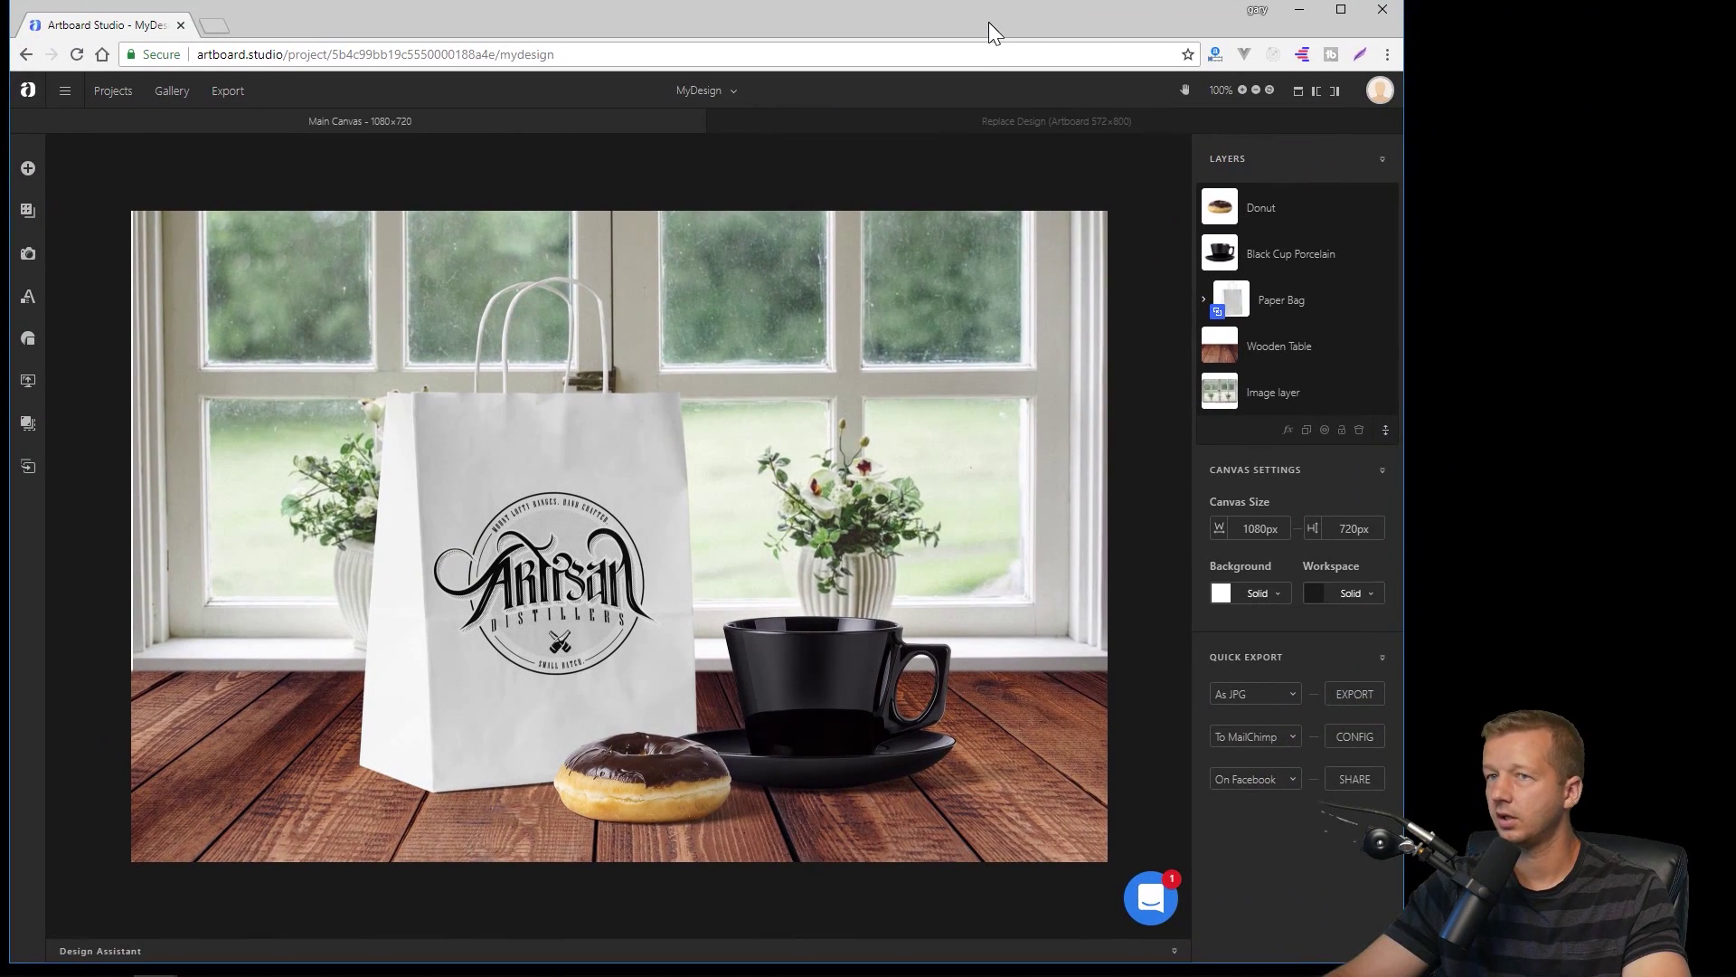
pyautogui.click(1285, 710)
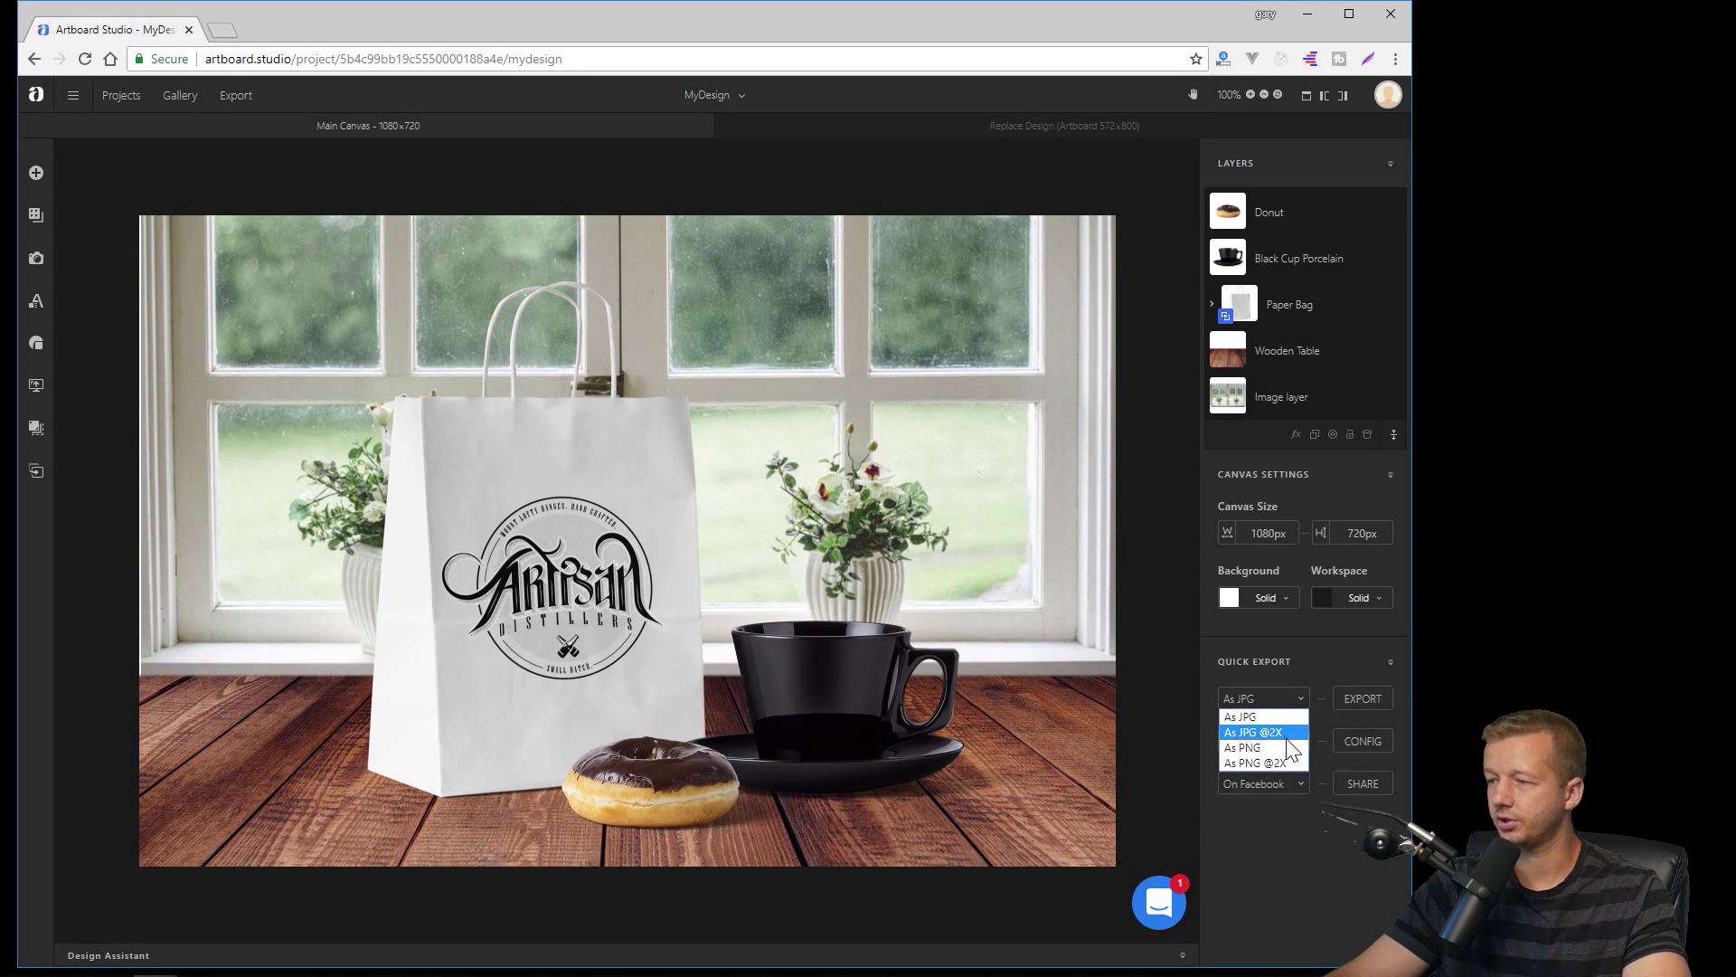
pyautogui.click(1266, 732)
pyautogui.click(1274, 704)
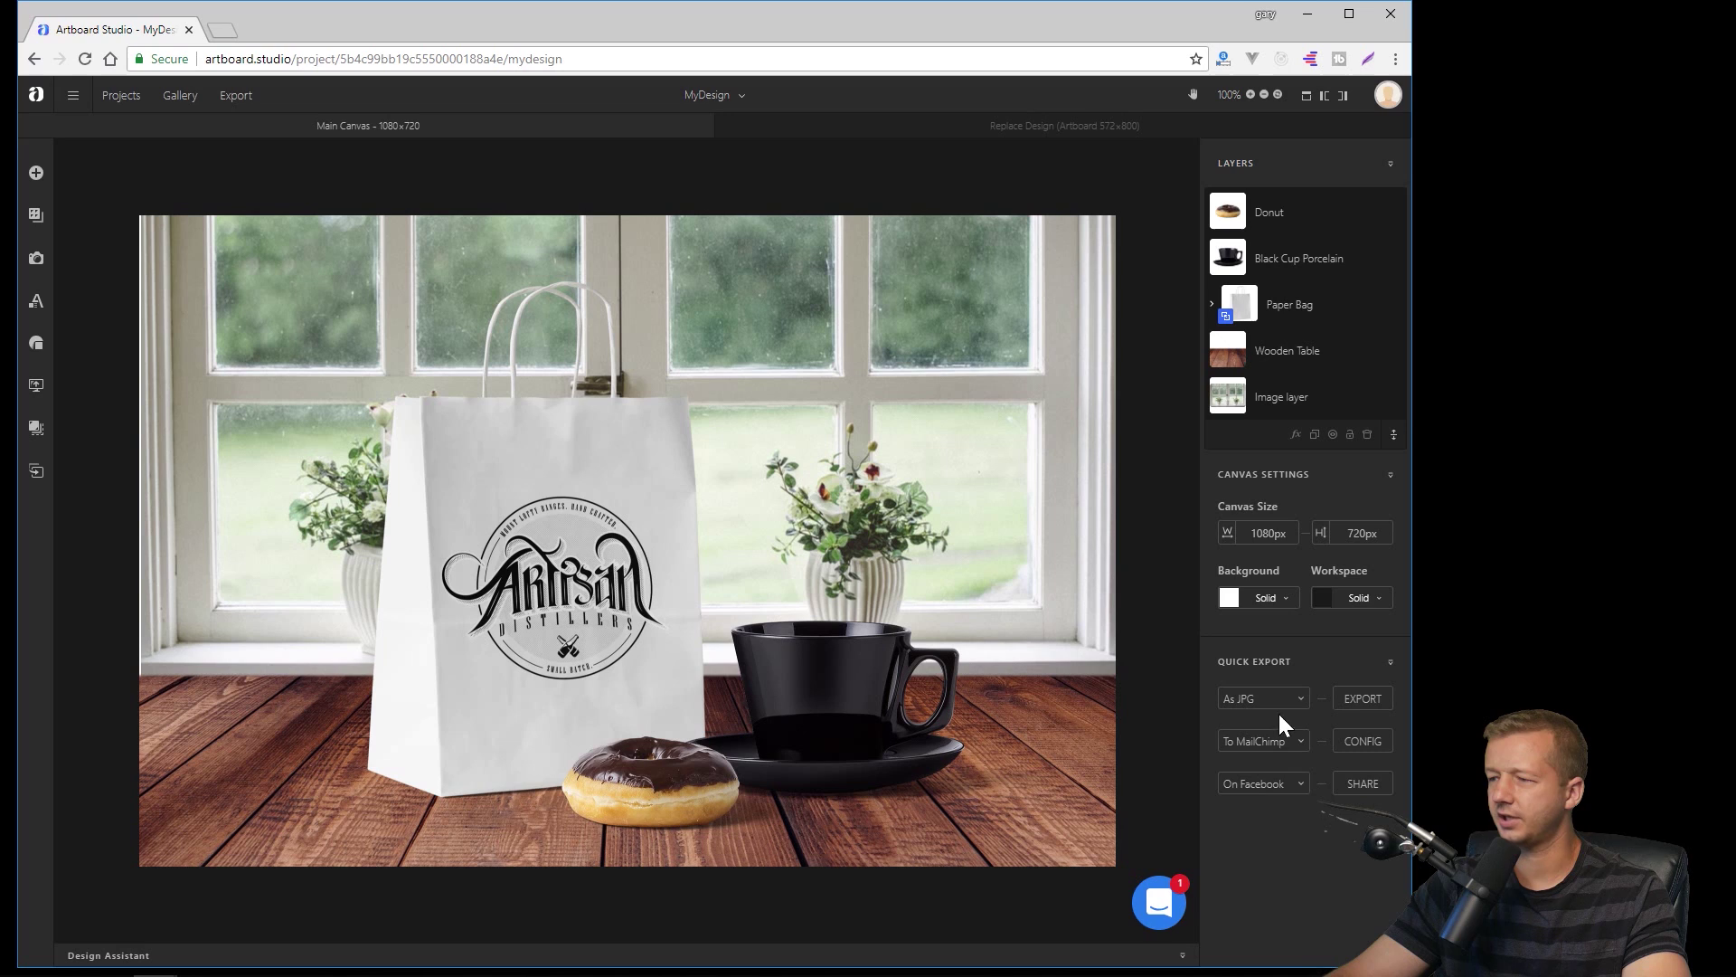
pyautogui.click(1277, 713)
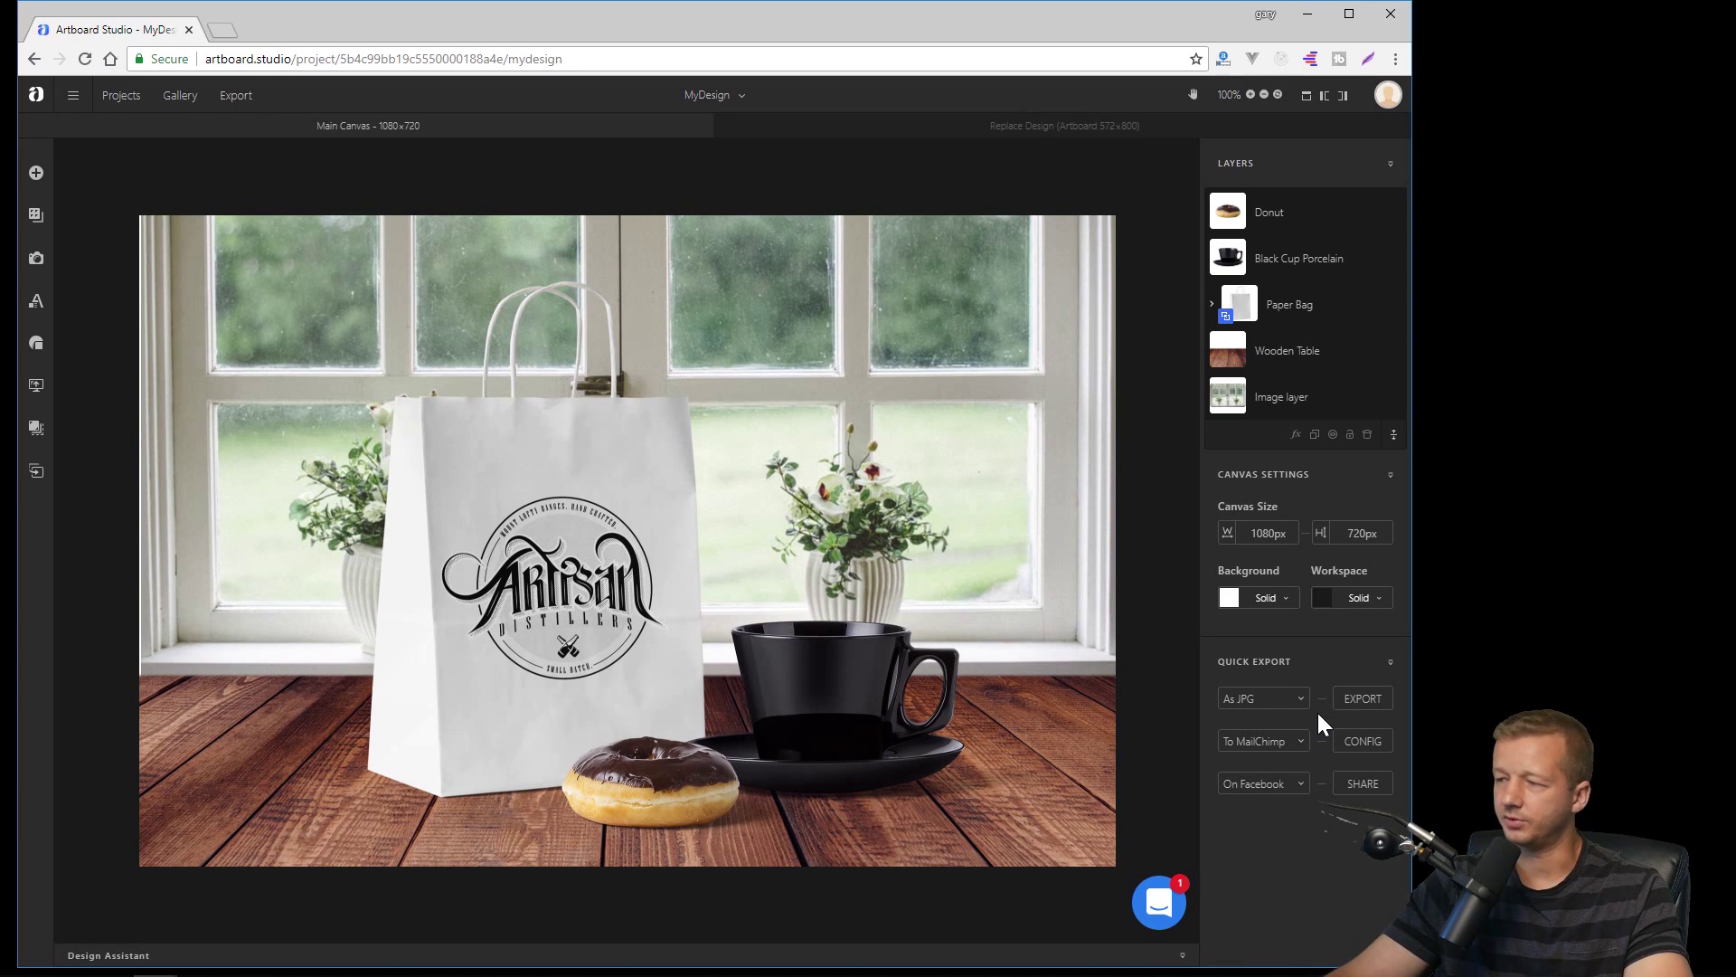
pyautogui.click(1276, 705)
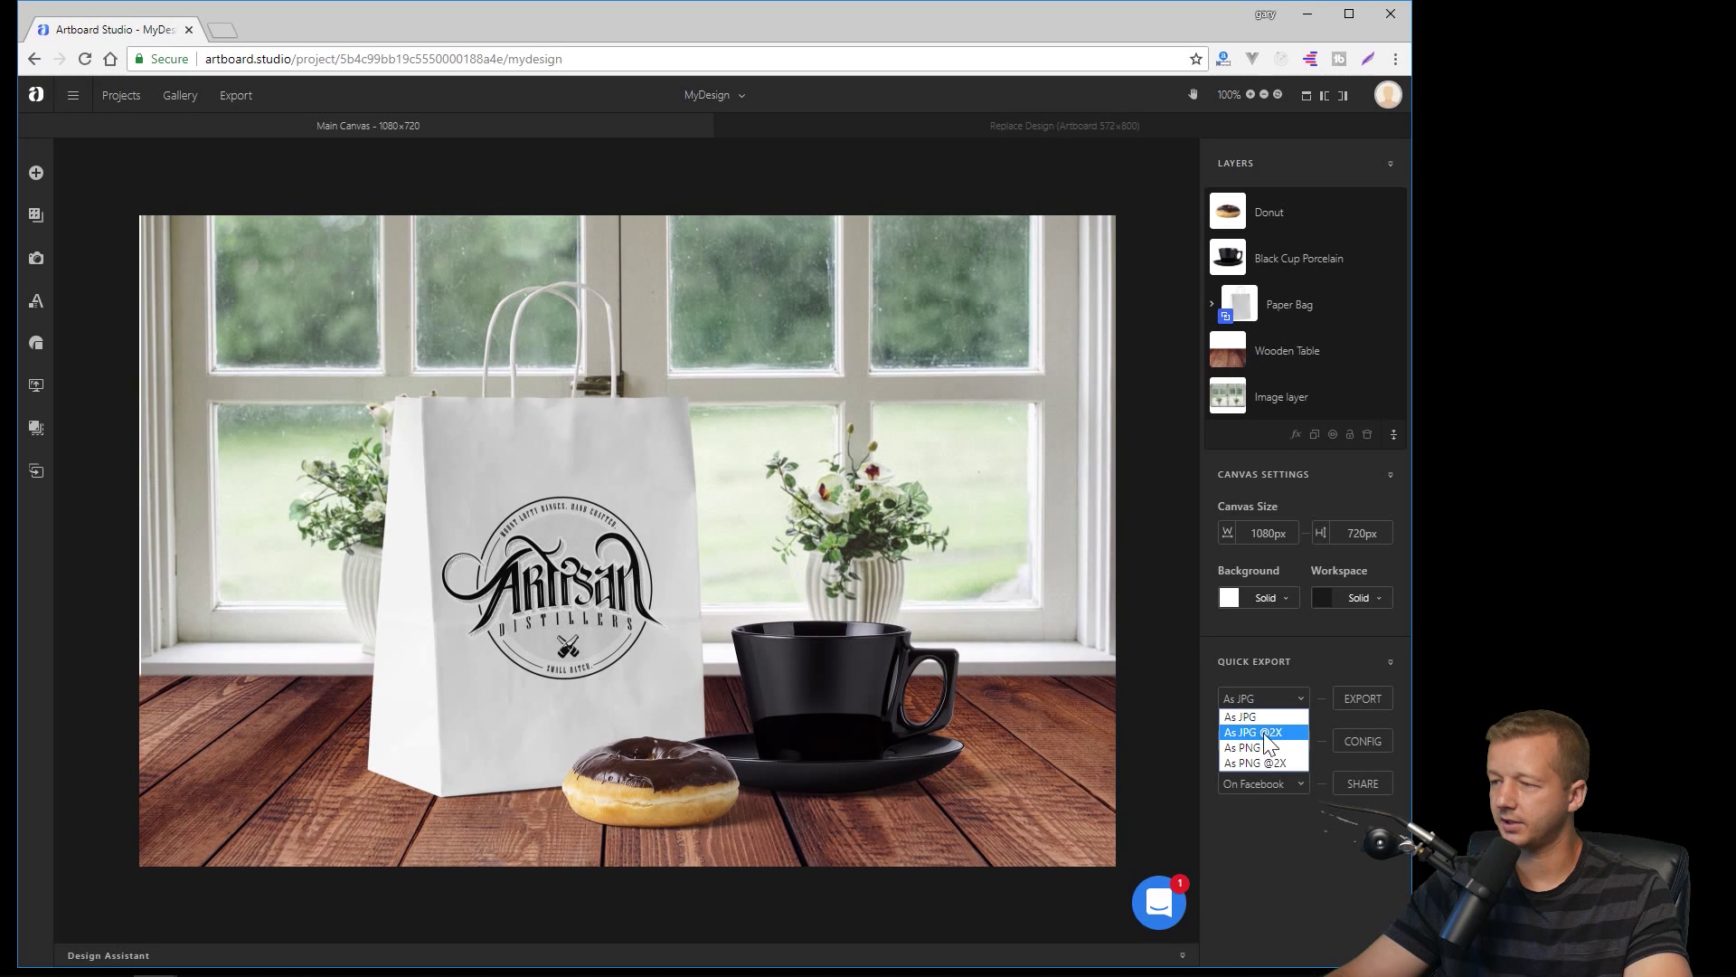
pyautogui.click(1263, 734)
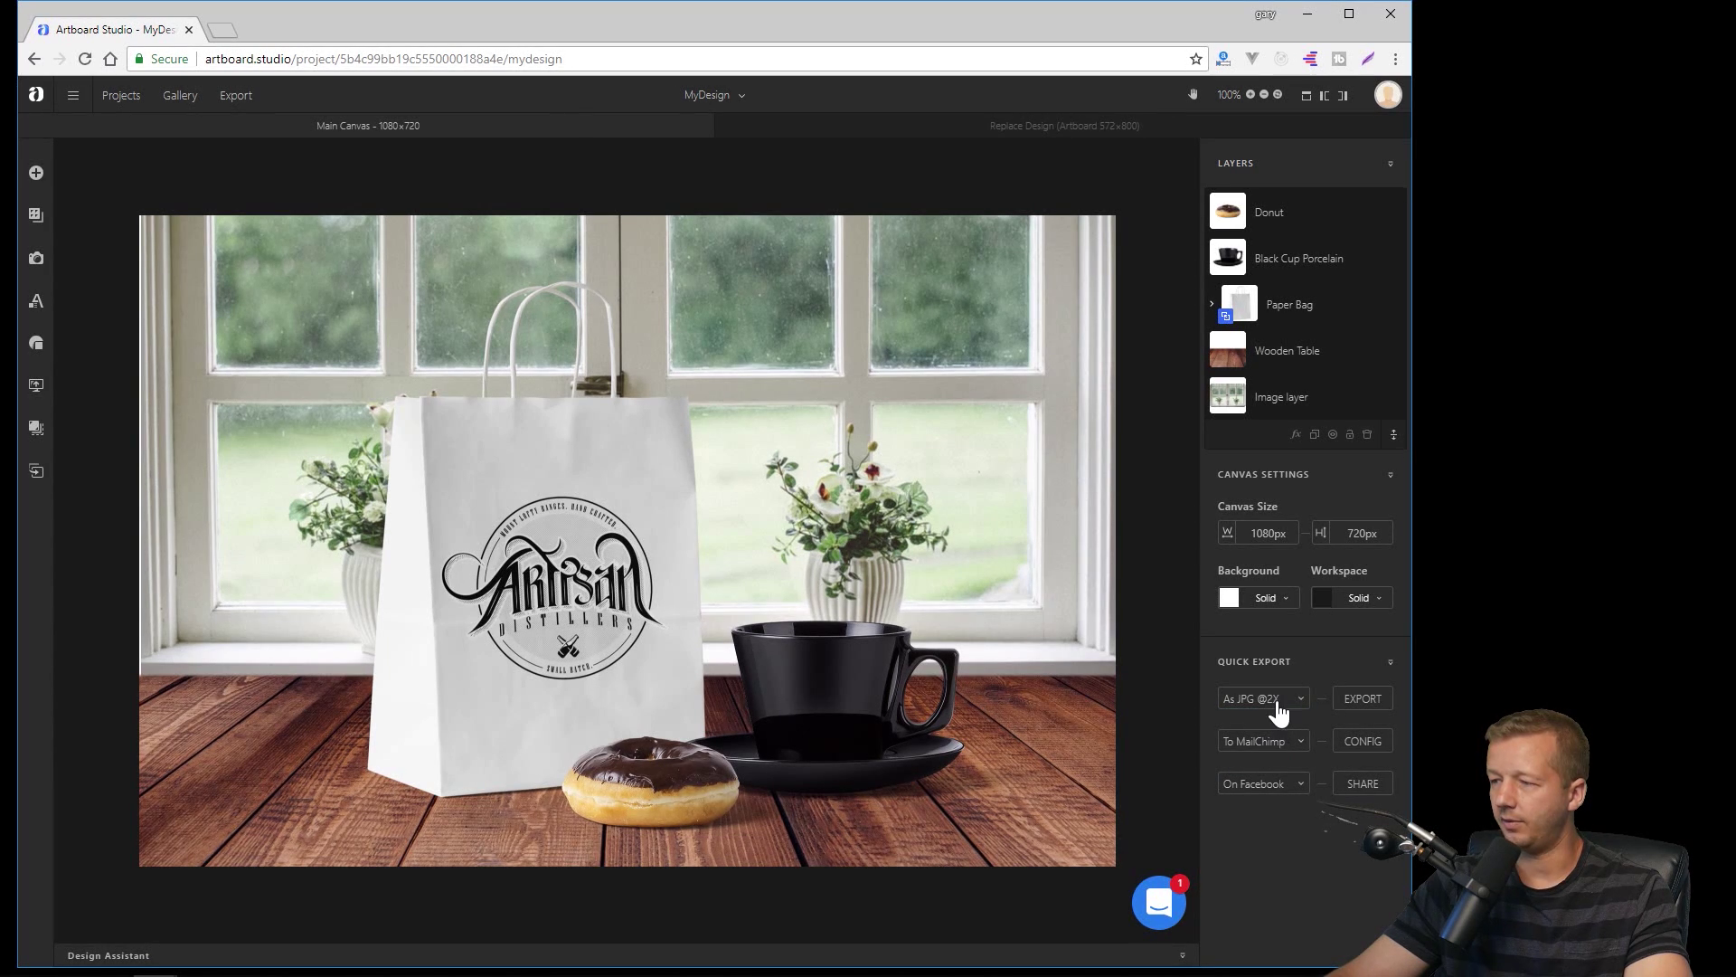
pyautogui.click(1275, 703)
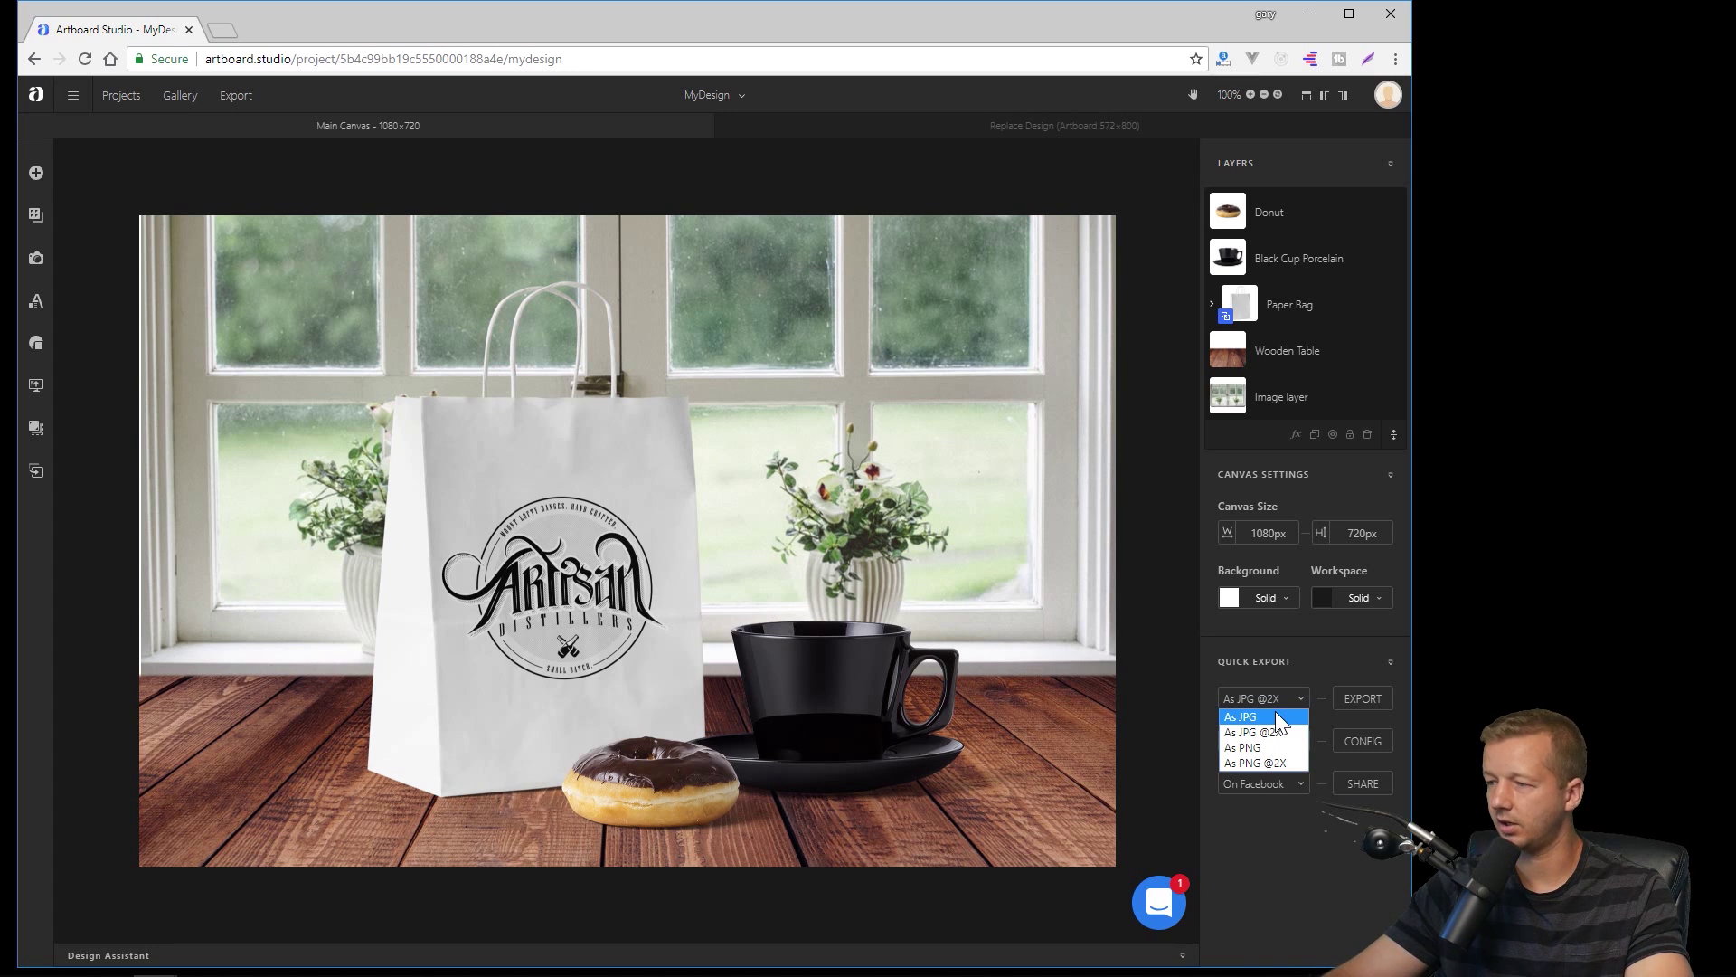
pyautogui.click(1271, 678)
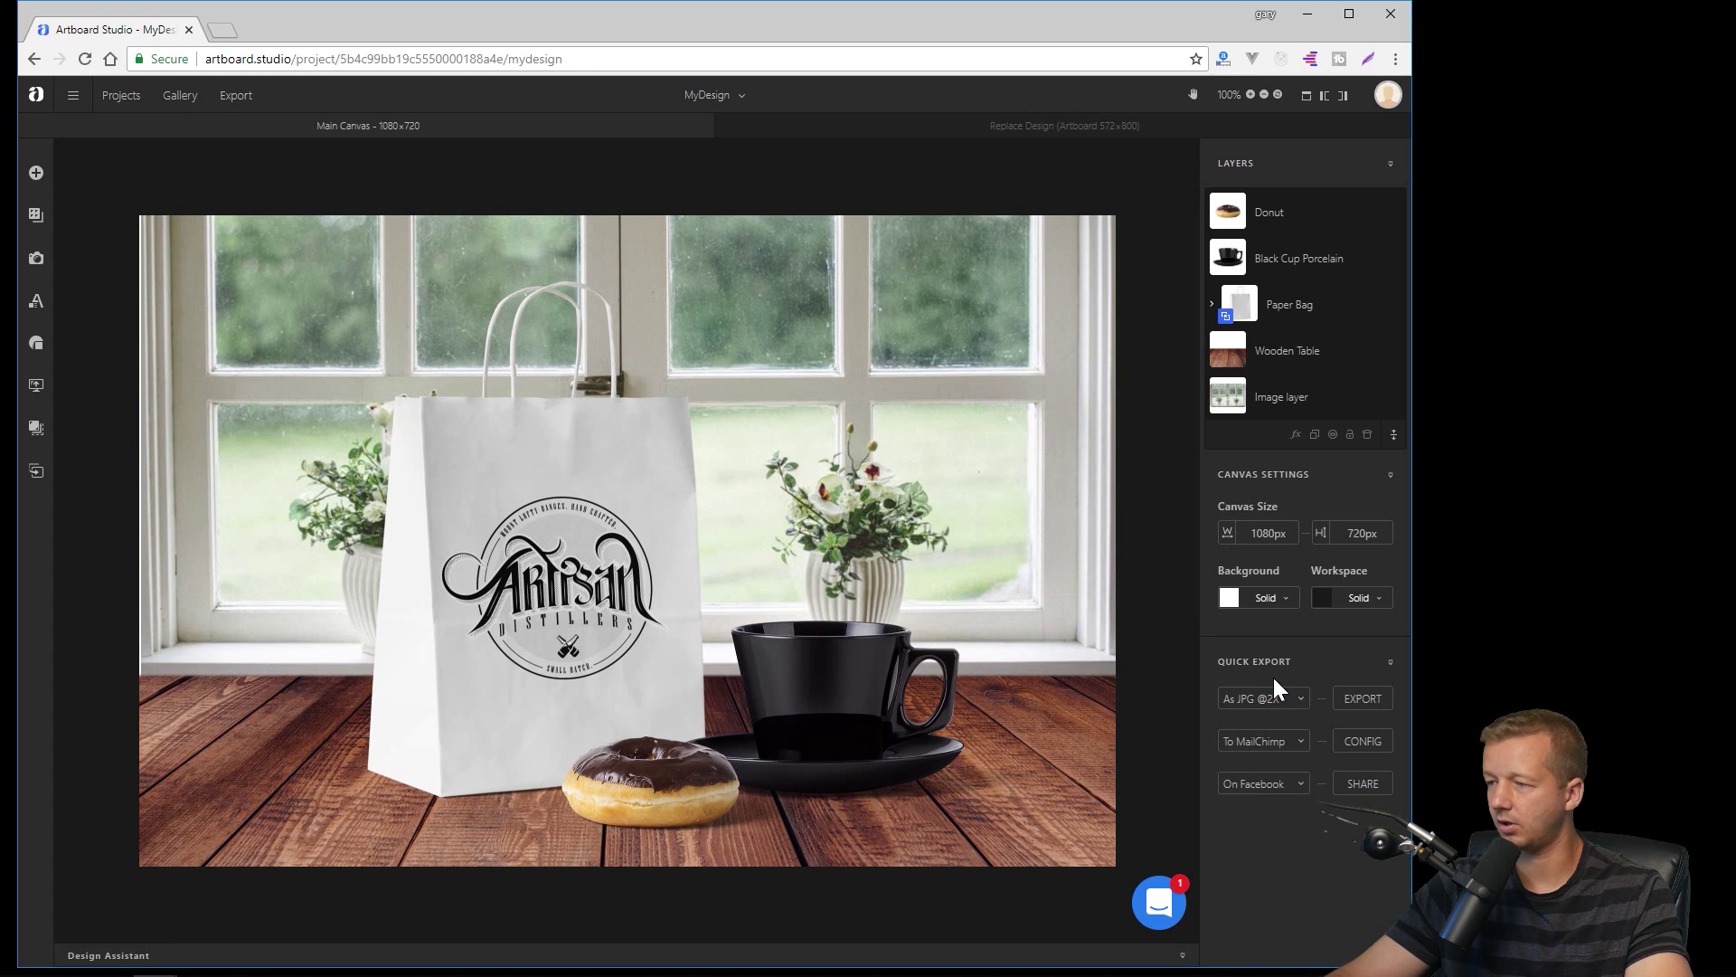
pyautogui.click(1285, 751)
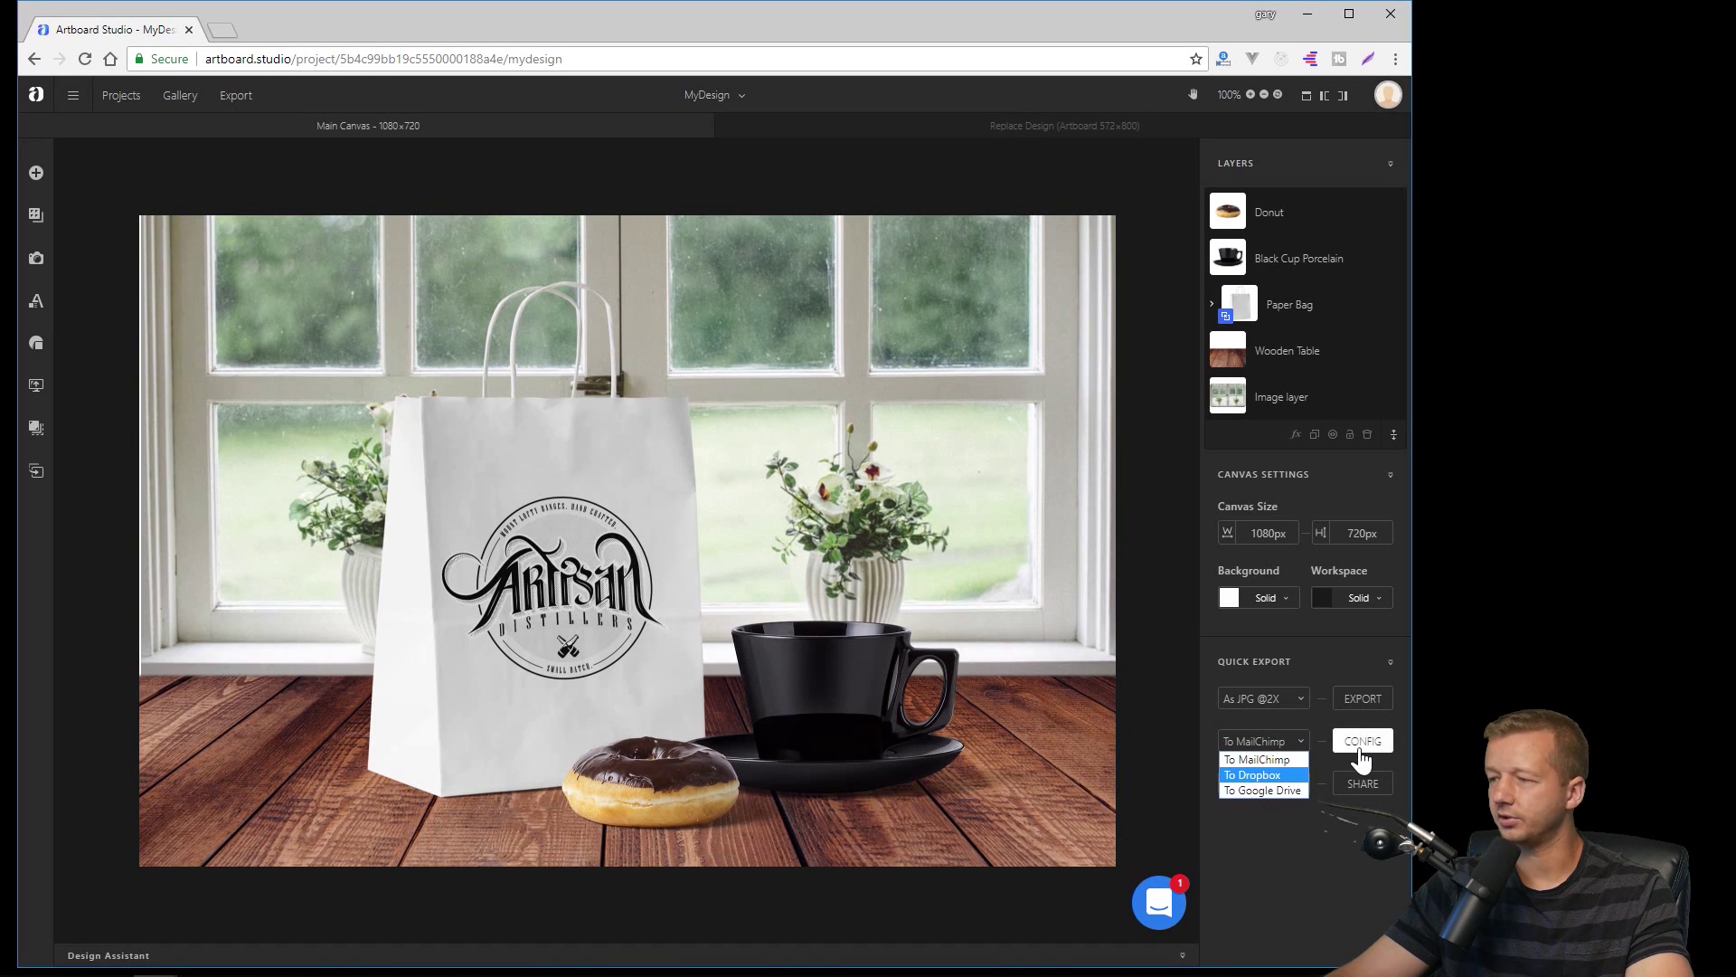
pyautogui.click(1302, 817)
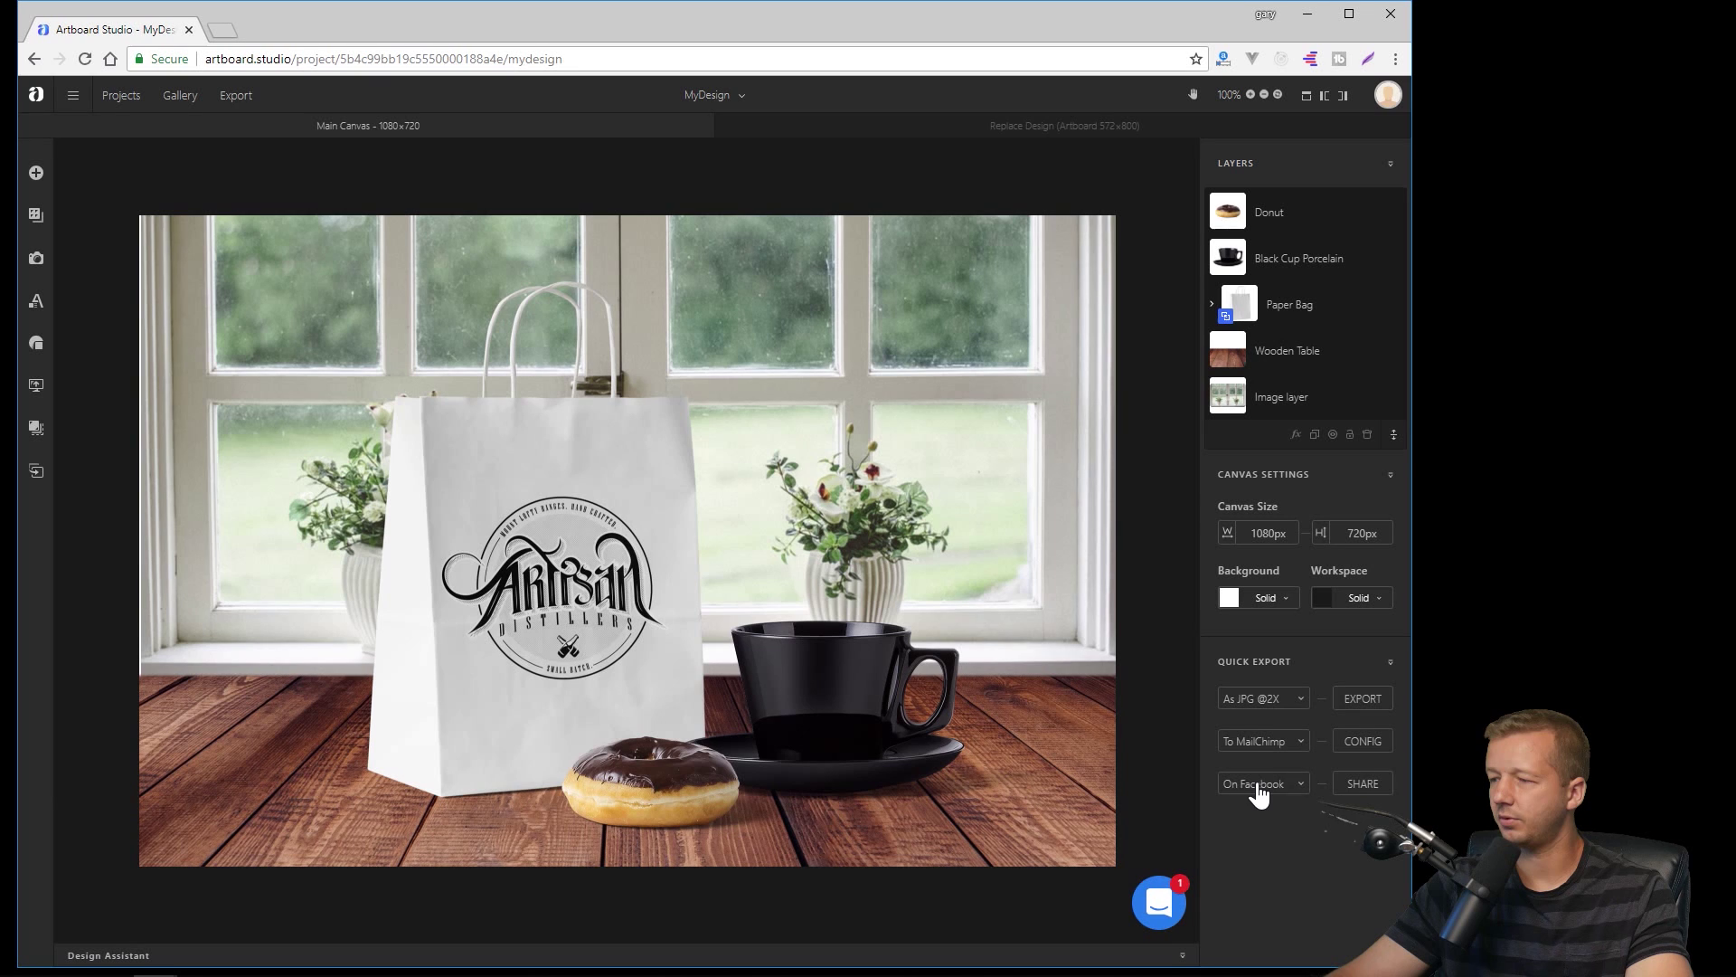
pyautogui.click(1259, 795)
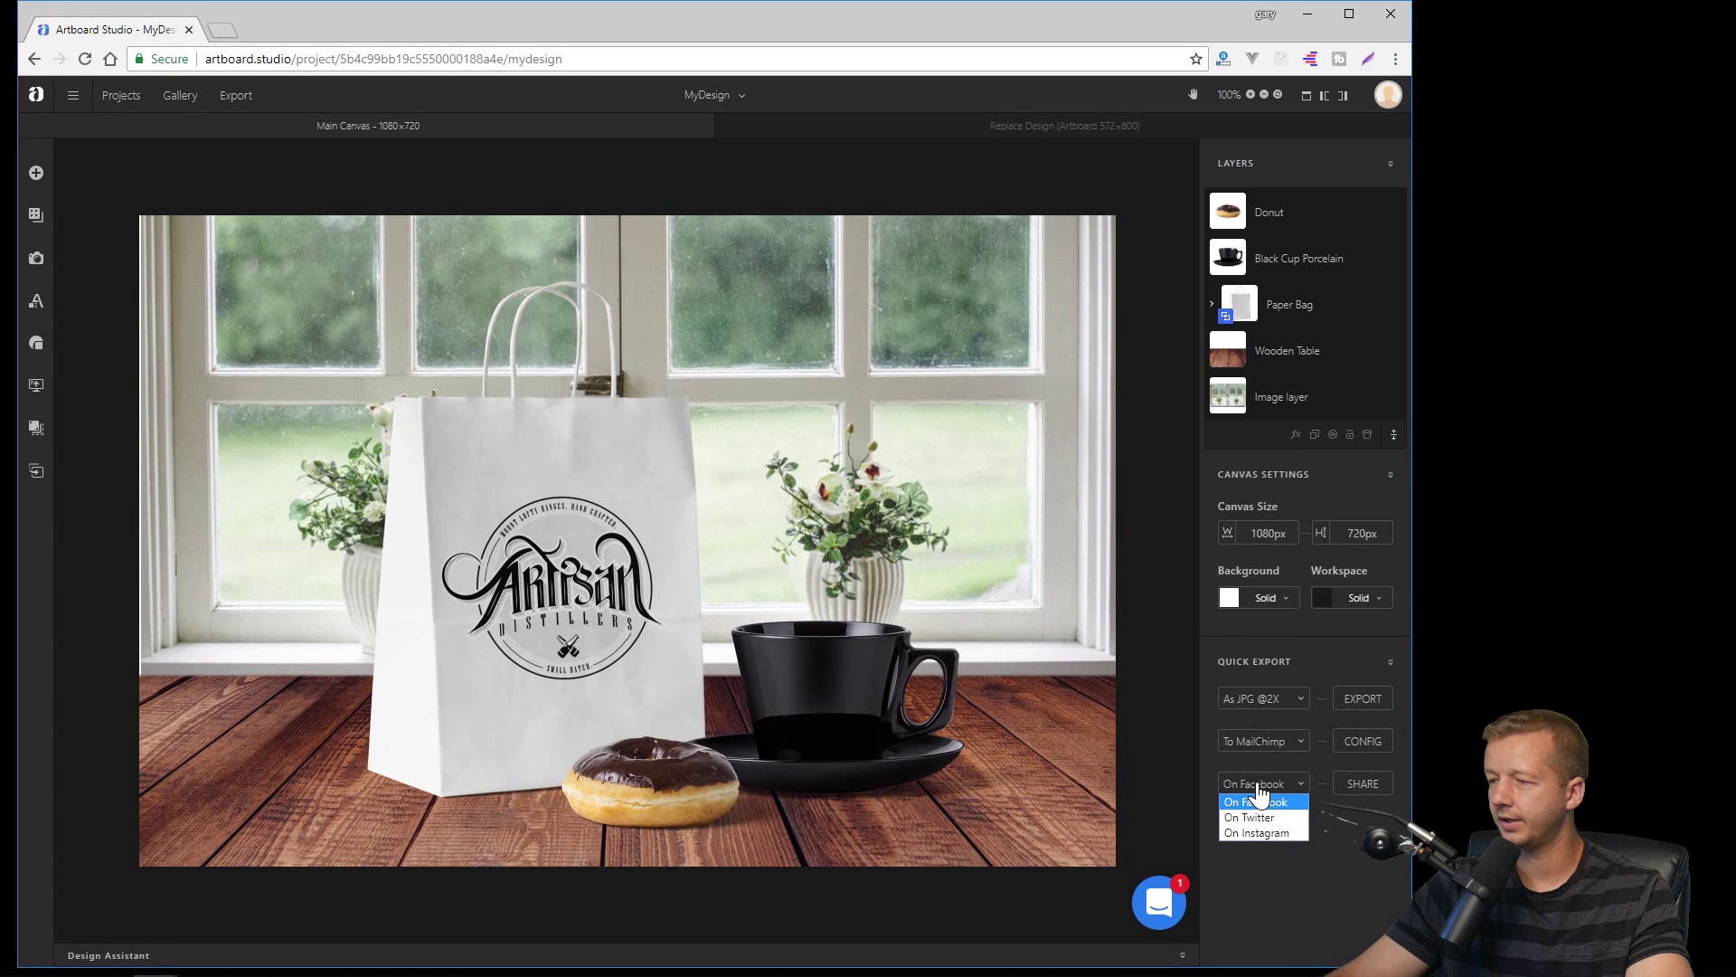
pyautogui.click(1322, 838)
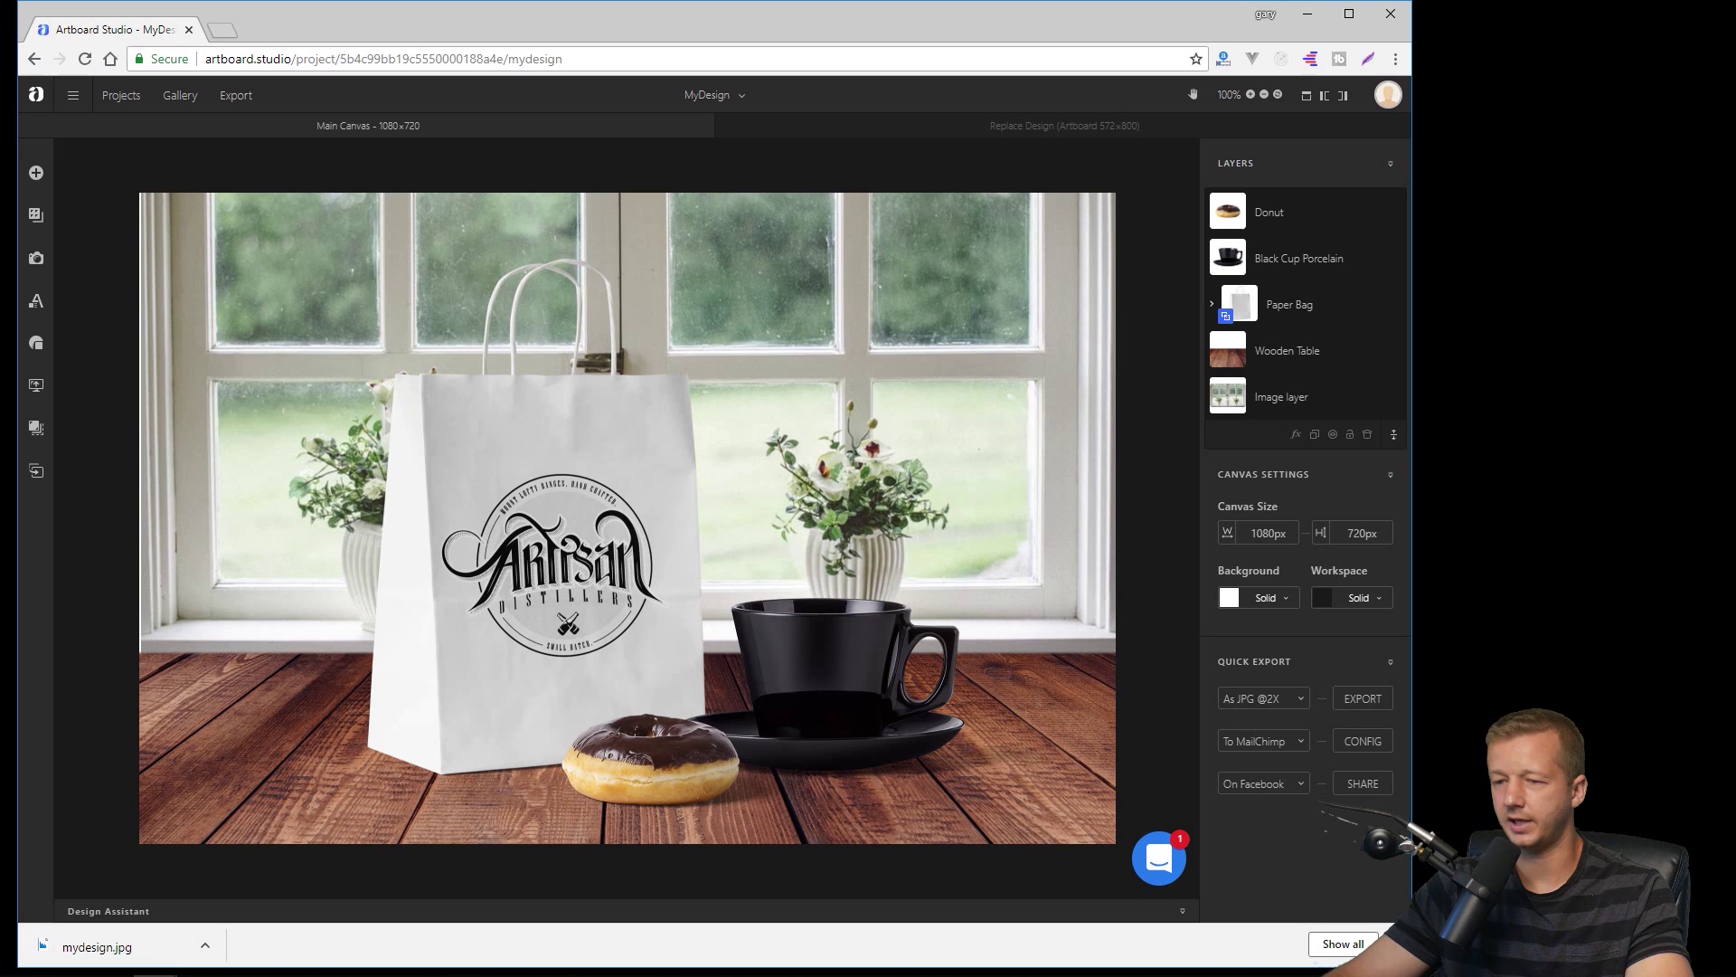
# - Open the downloaded mydesign.jpg from the browser's downloads
pyautogui.click(208, 946)
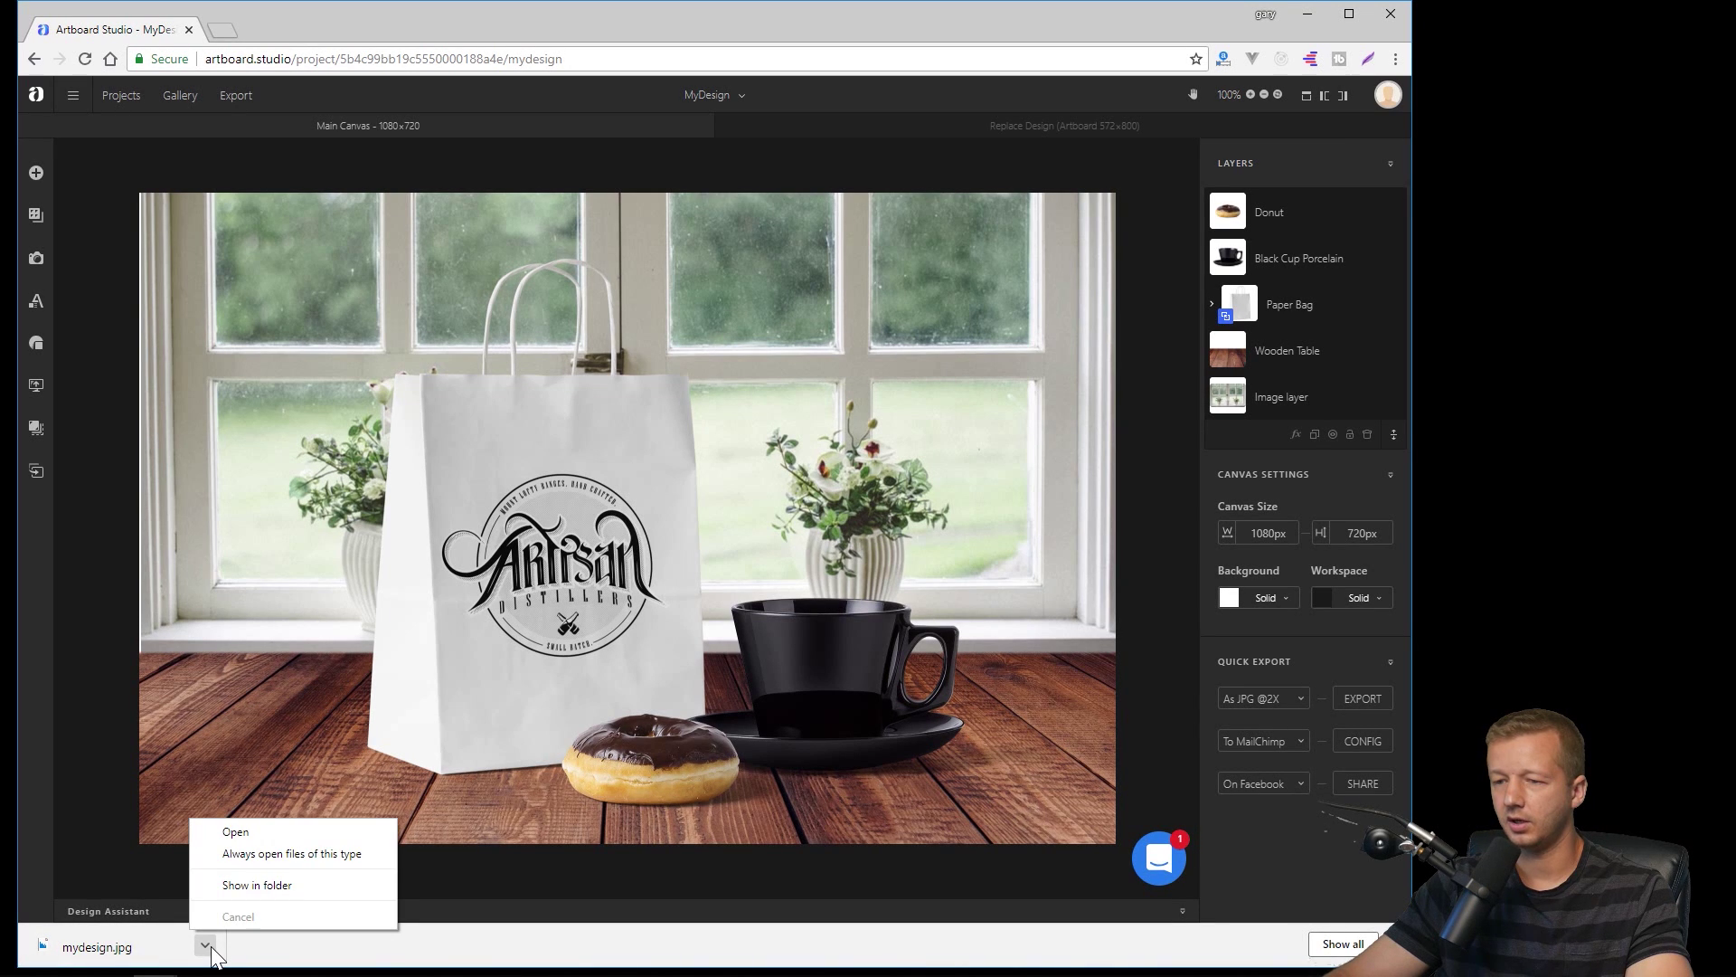
pyautogui.click(235, 831)
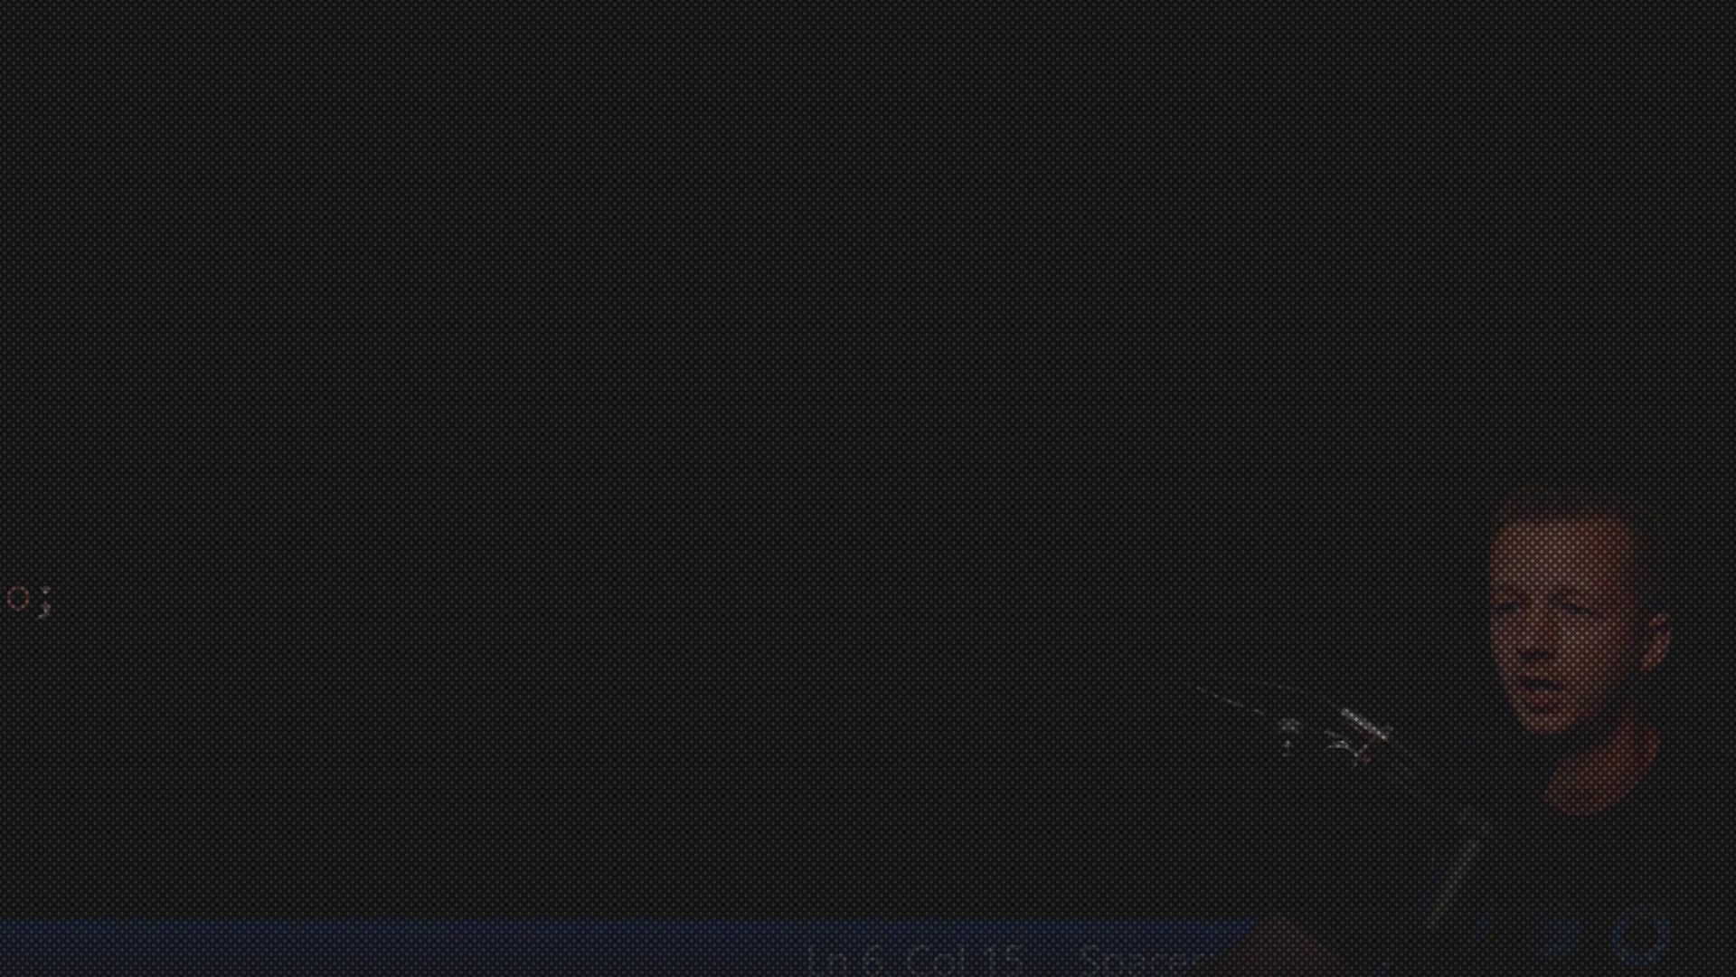
pyautogui.scroll(-7, 633, 452)
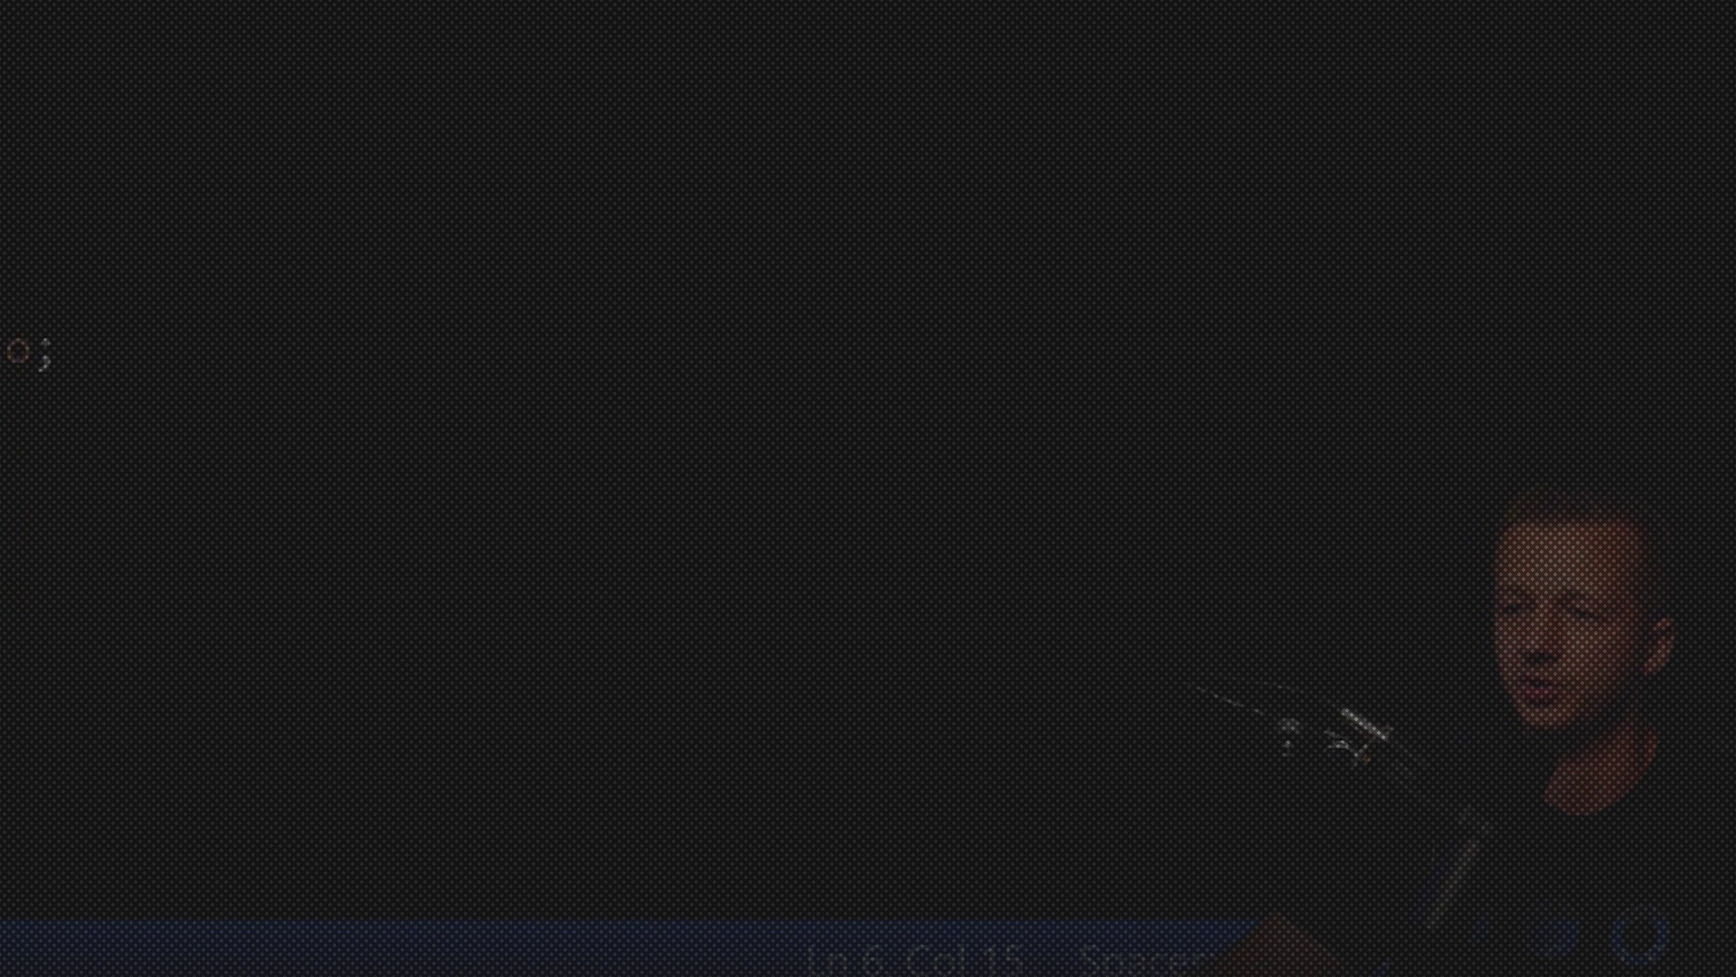
pyautogui.scroll(-2, 633, 452)
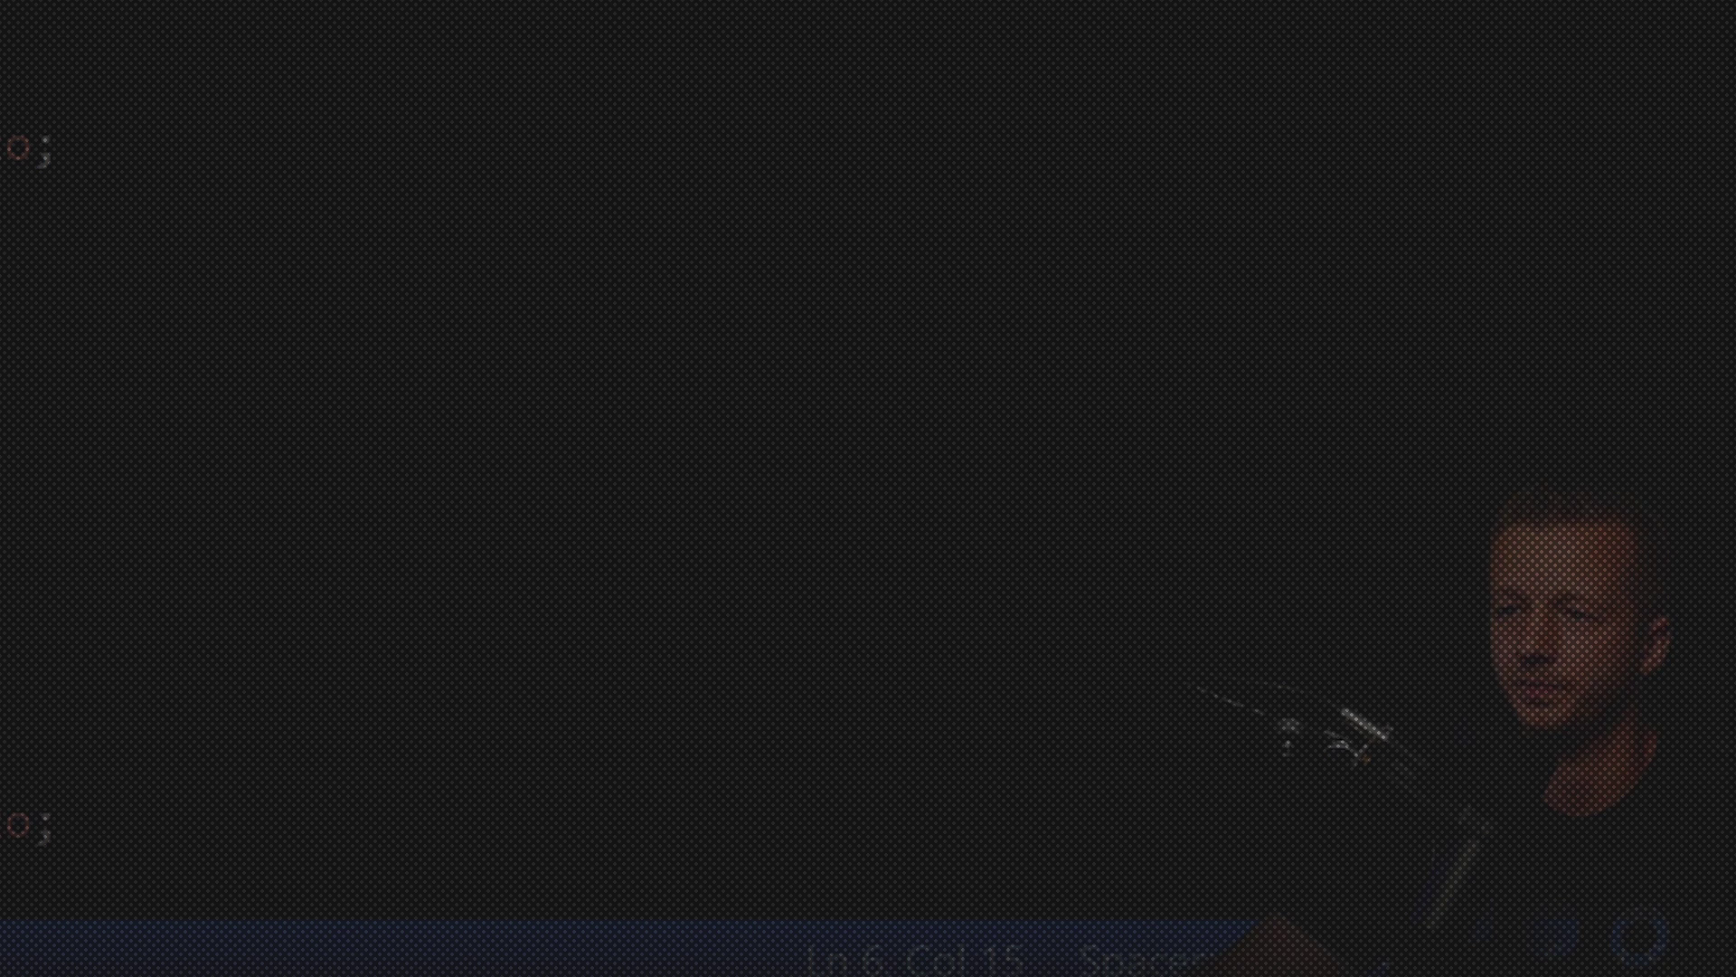